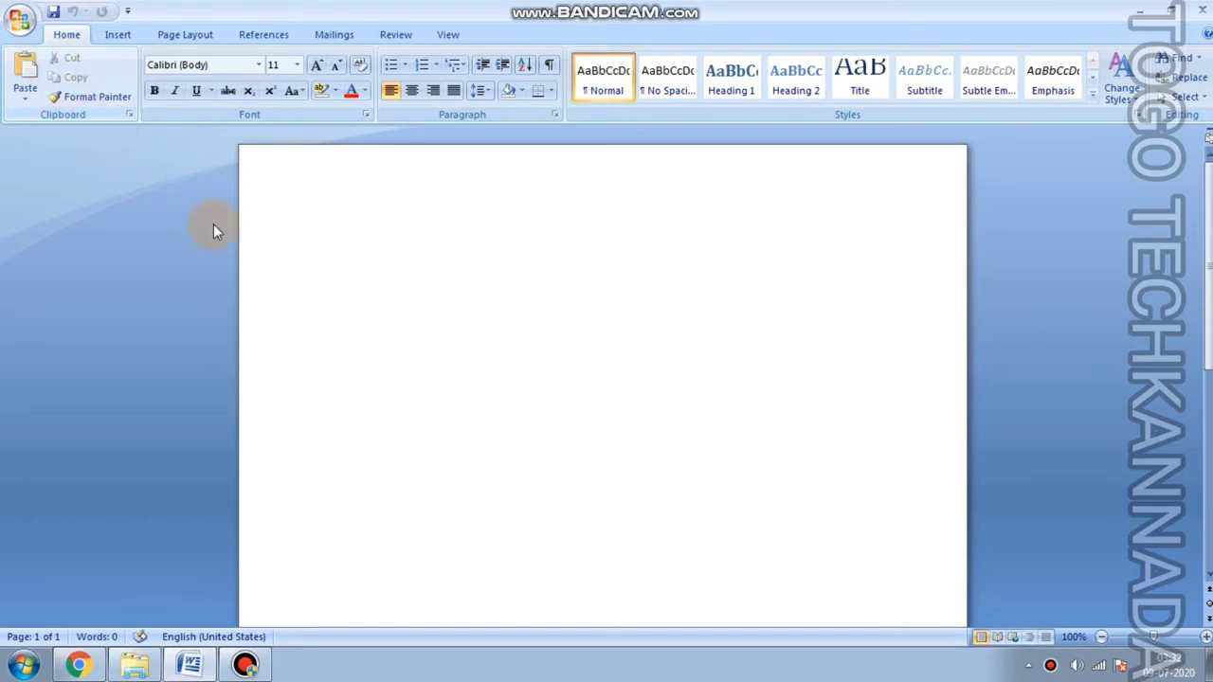
# Type abcd on the blank page and select it.
pyautogui.click(345, 229)
pyautogui.click(346, 235)
pyautogui.write('abcd')
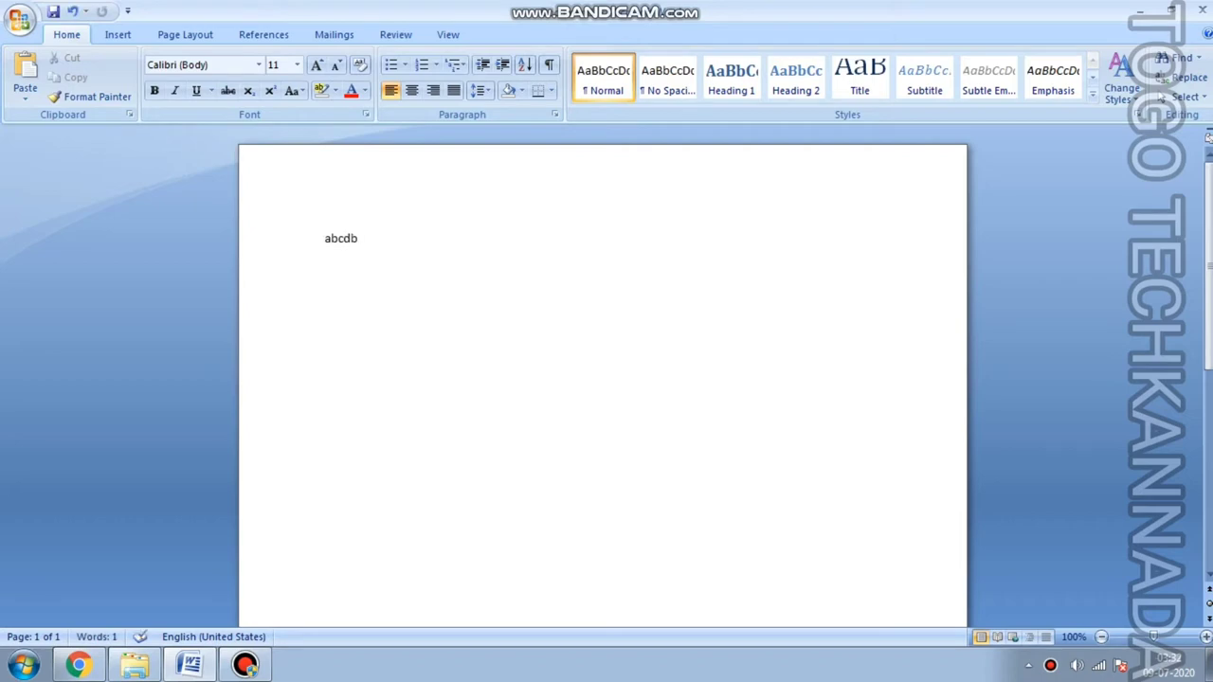
pyautogui.click(327, 240)
pyautogui.moveTo(330, 241); pyautogui.dragTo(373, 238)
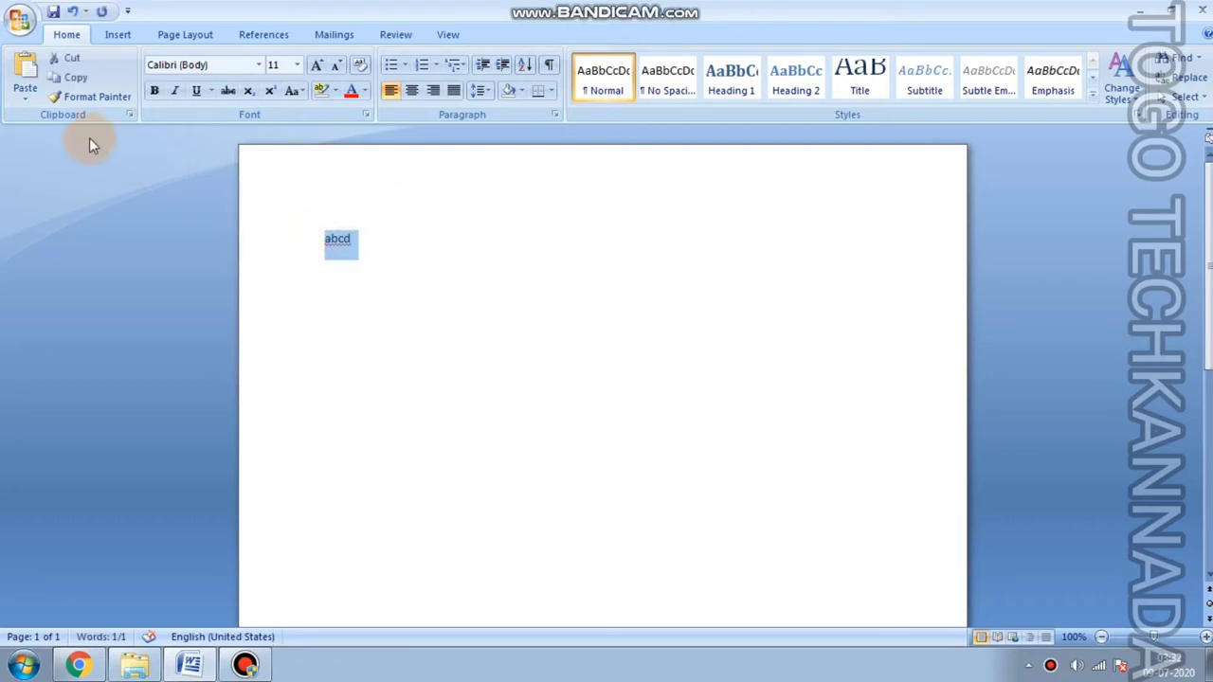
# Paste a second abcd on a new line below, then cut it back out.
pyautogui.click(333, 274)
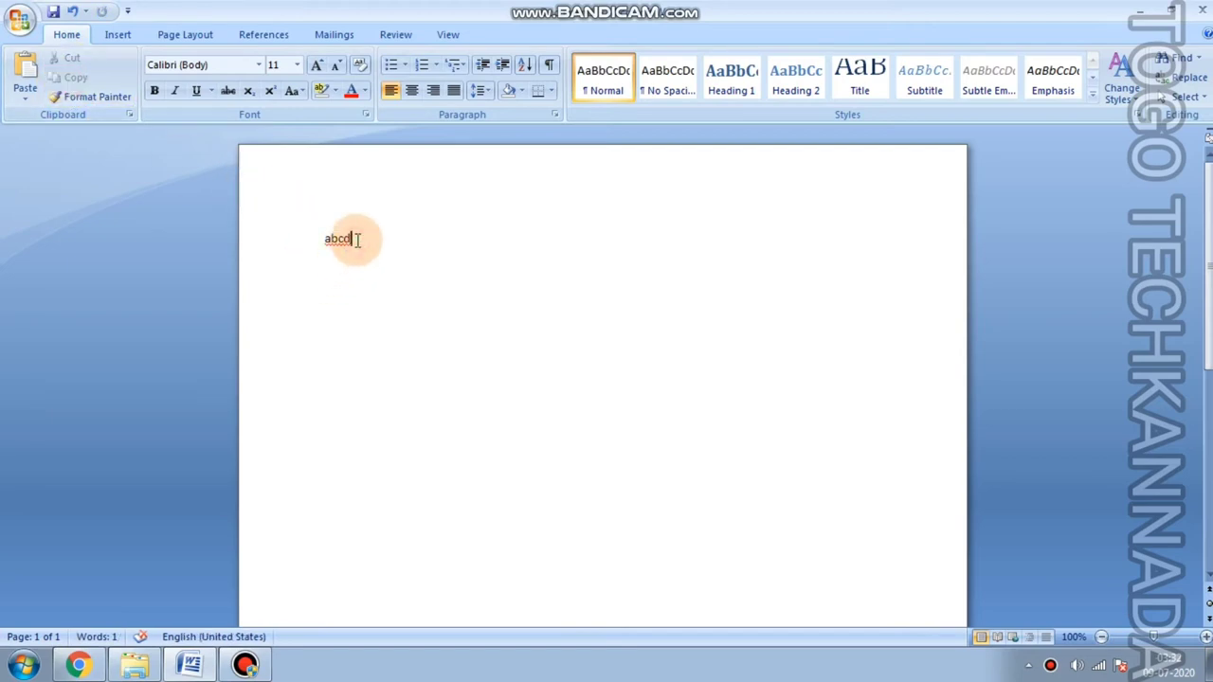
pyautogui.press('Return')
pyautogui.click(22, 92)
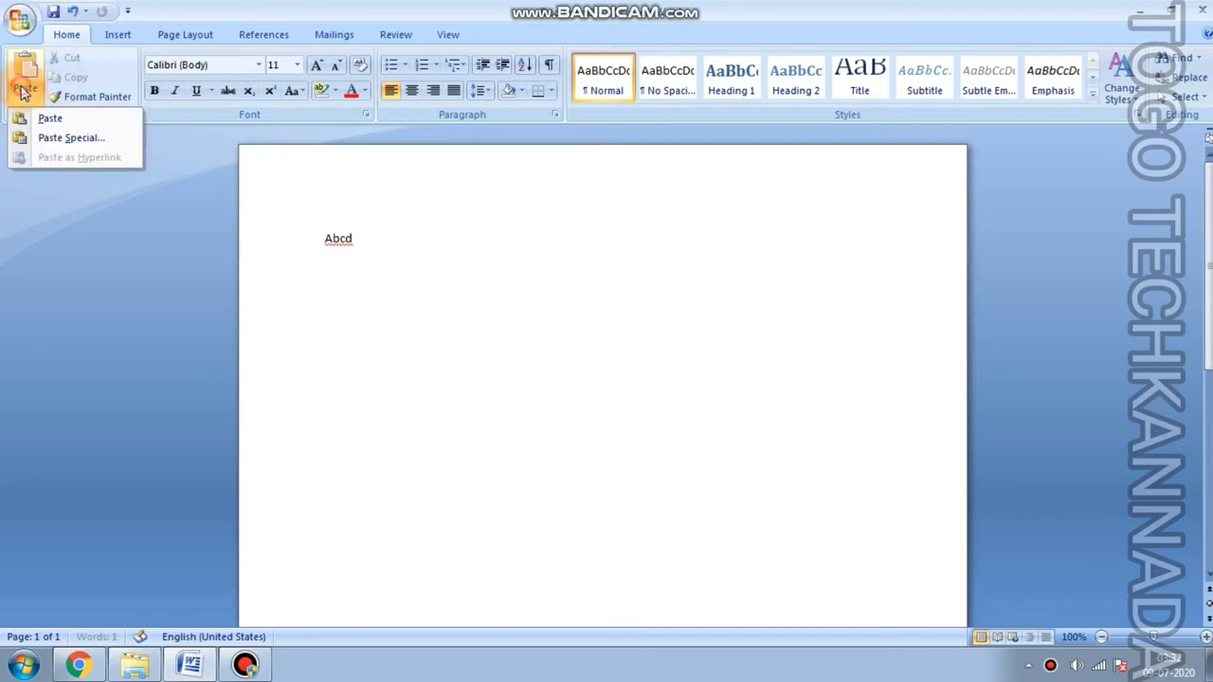
pyautogui.click(42, 118)
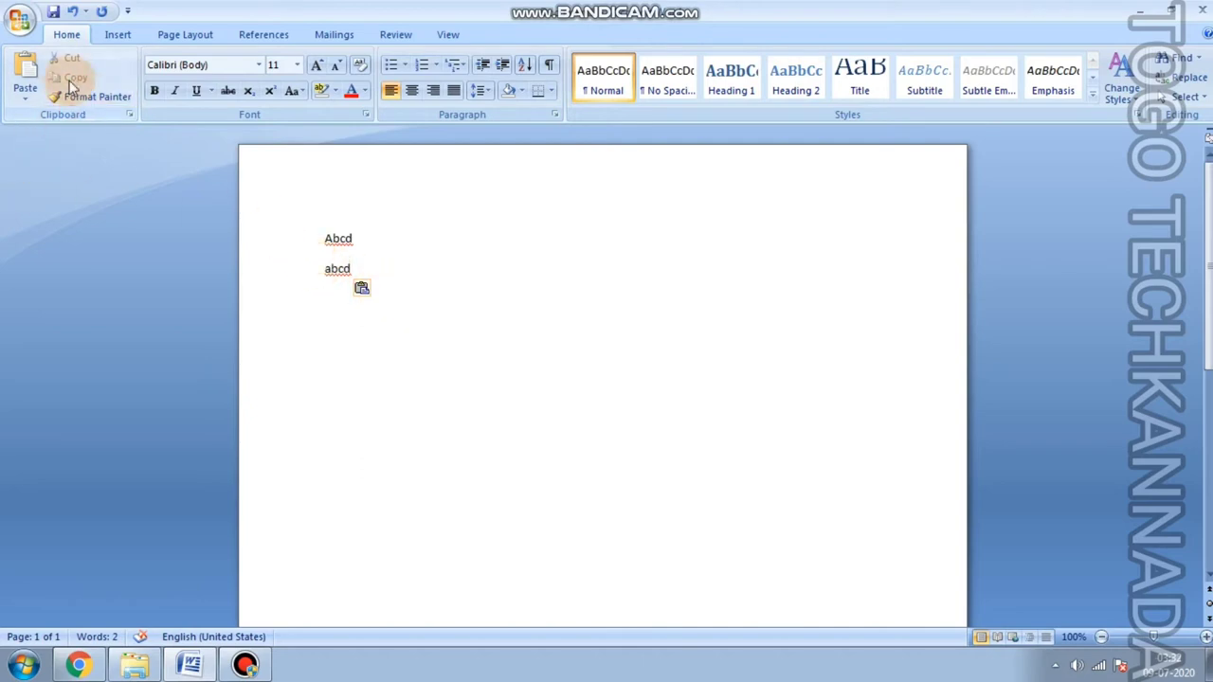
pyautogui.moveTo(324, 269); pyautogui.dragTo(352, 270)
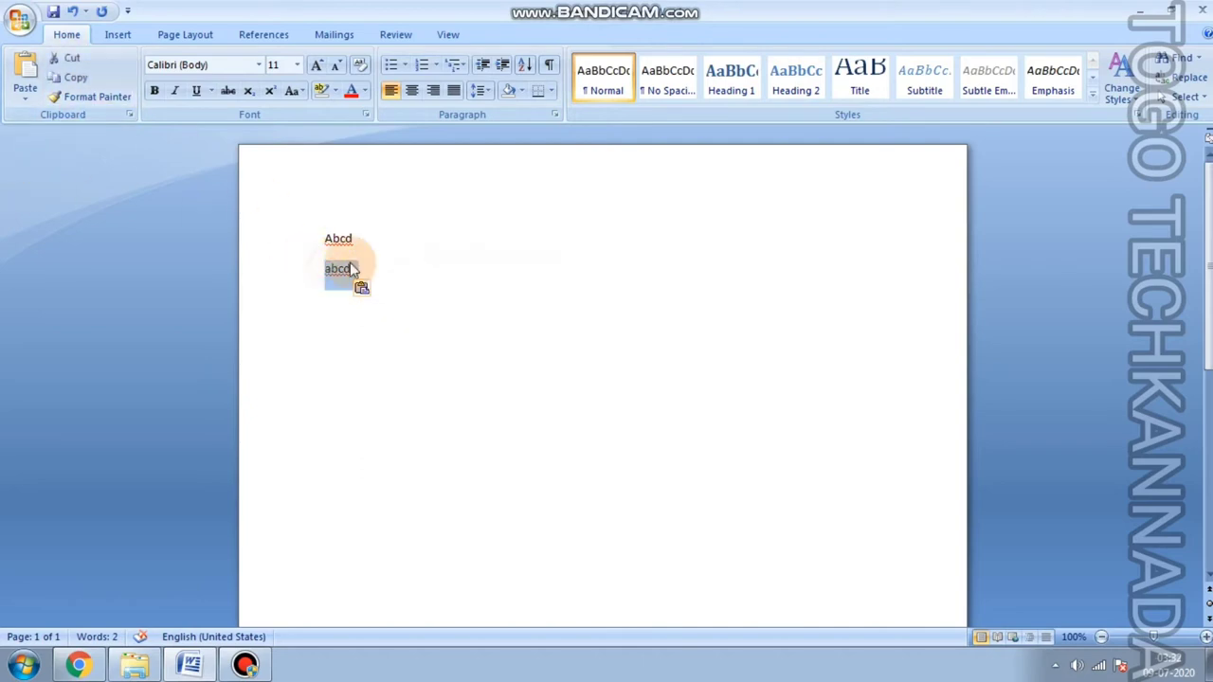
pyautogui.click(68, 59)
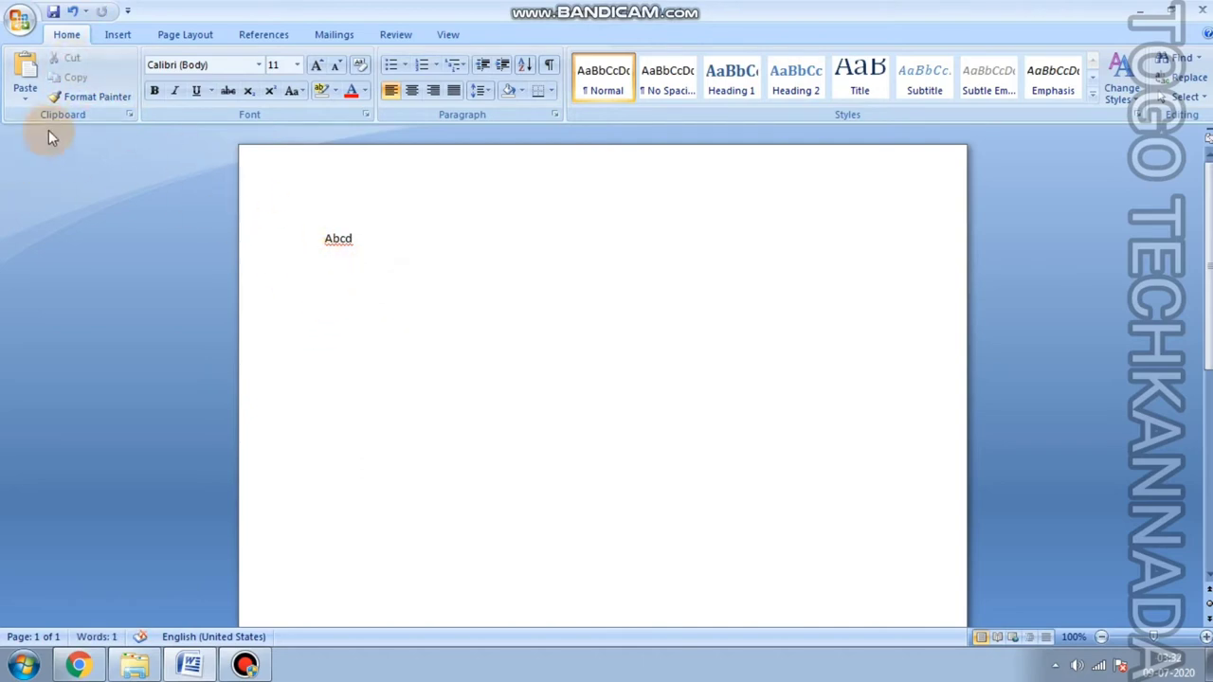
# Paste abcd back on line 2, bold Abcd, and copy the bold to abcd with Format Painter.
pyautogui.click(24, 71)
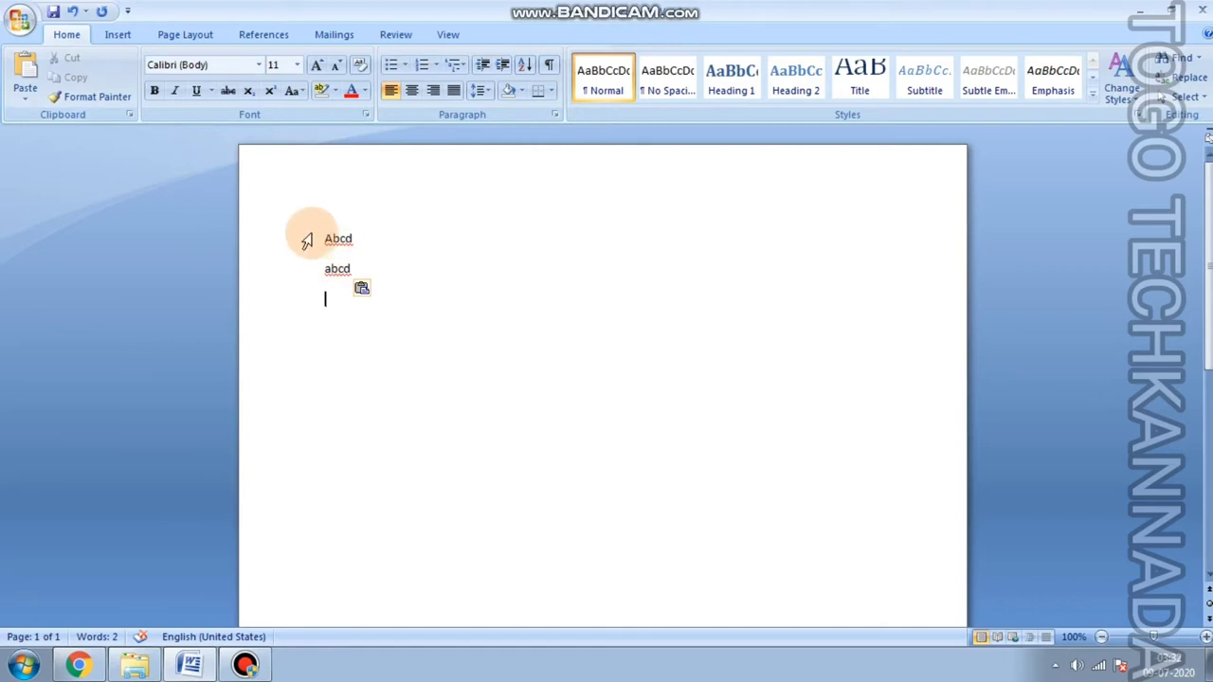
pyautogui.moveTo(325, 238); pyautogui.dragTo(358, 241)
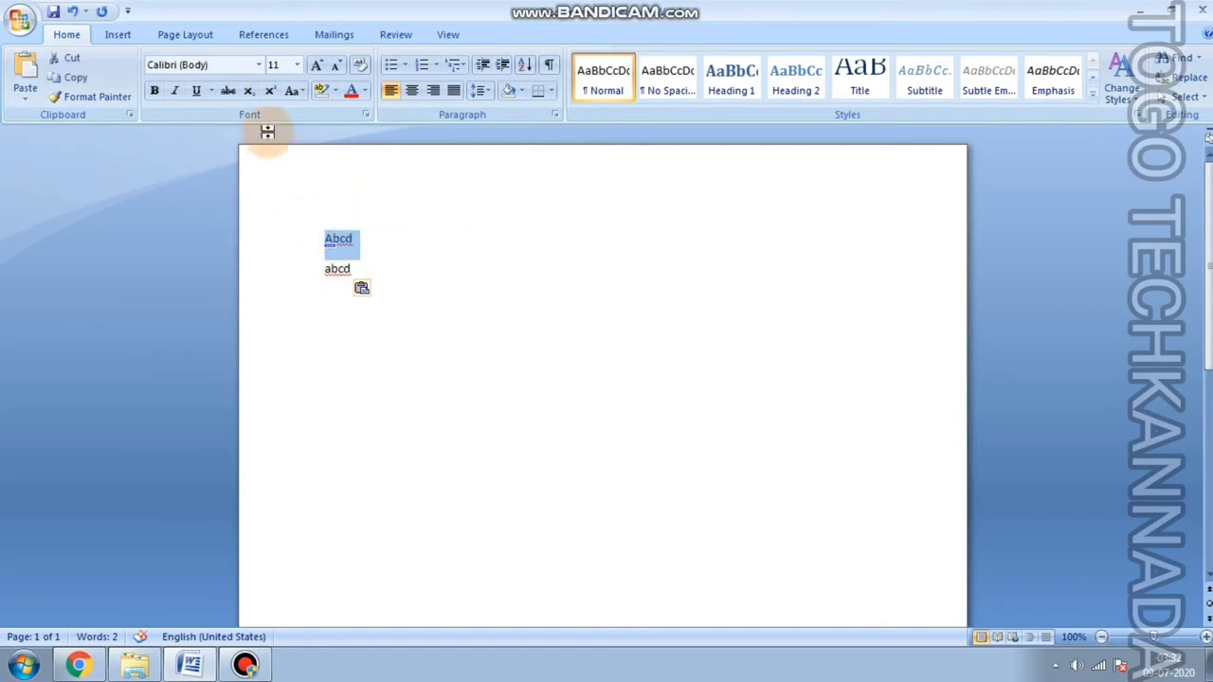
pyautogui.click(154, 92)
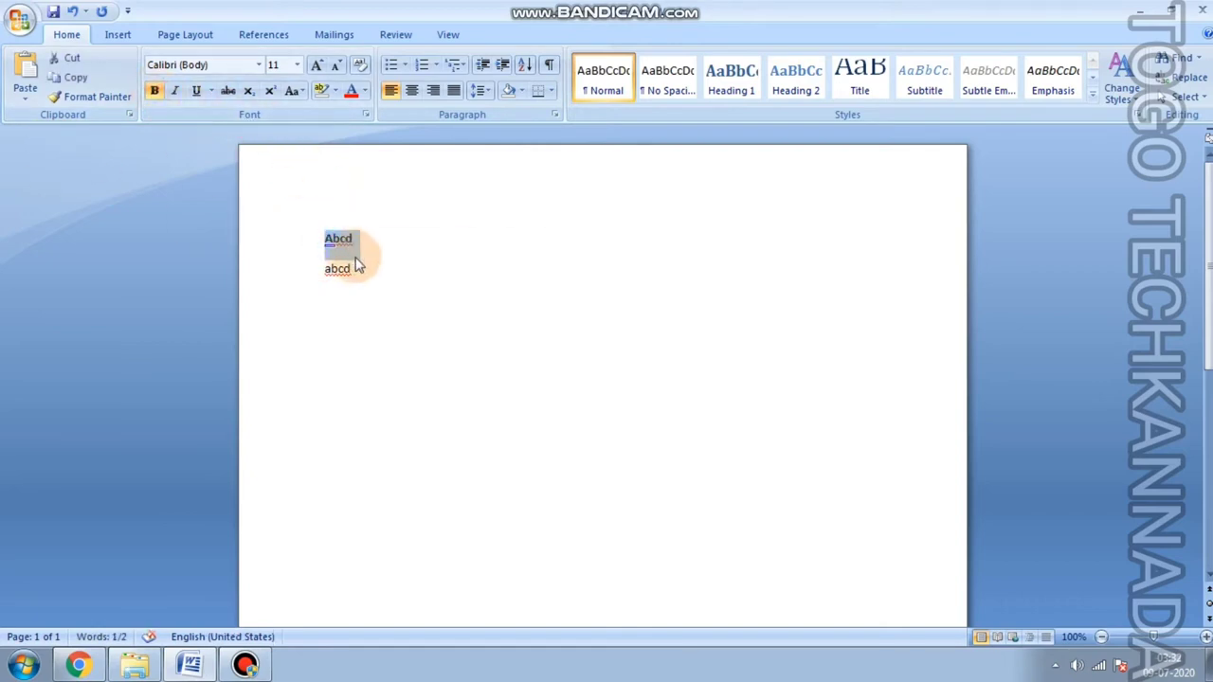
pyautogui.click(58, 98)
pyautogui.moveTo(325, 265); pyautogui.dragTo(374, 286)
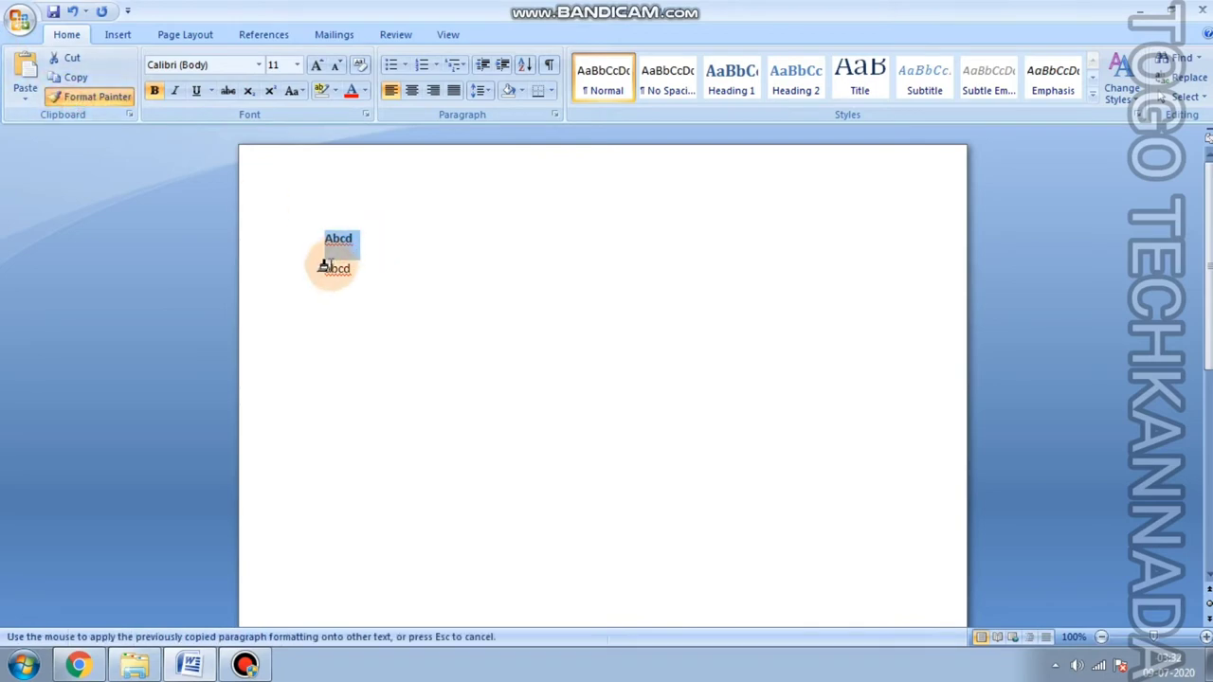
pyautogui.click(351, 347)
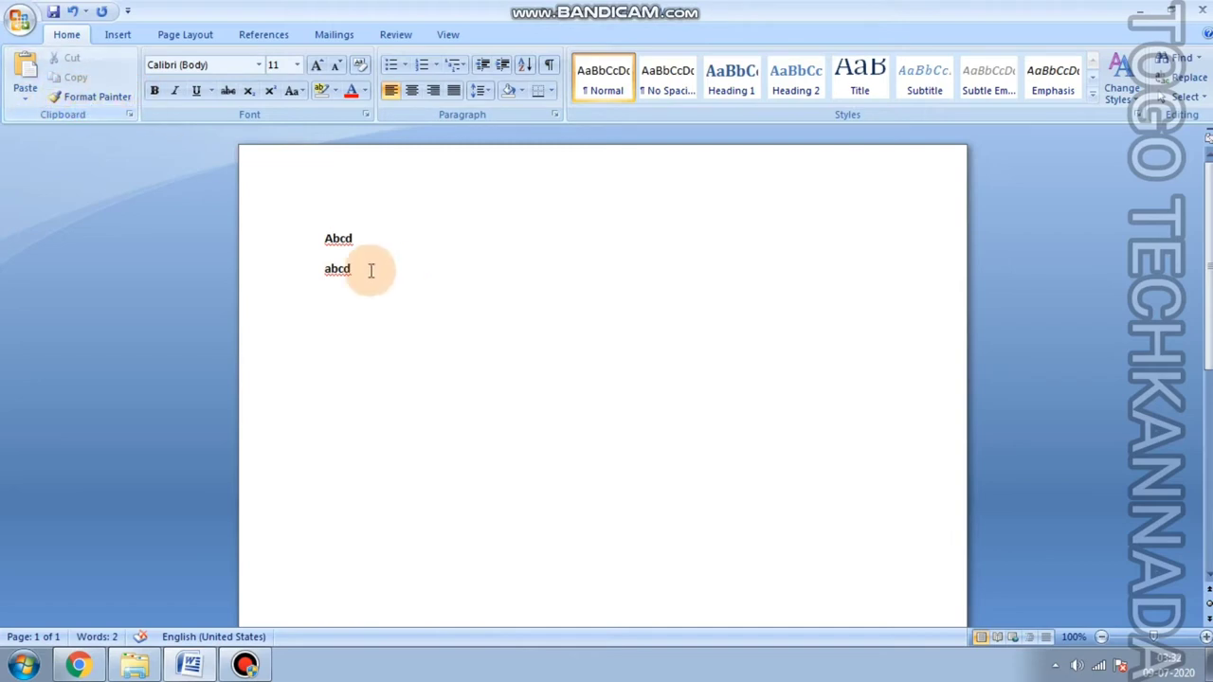
pyautogui.click(325, 239)
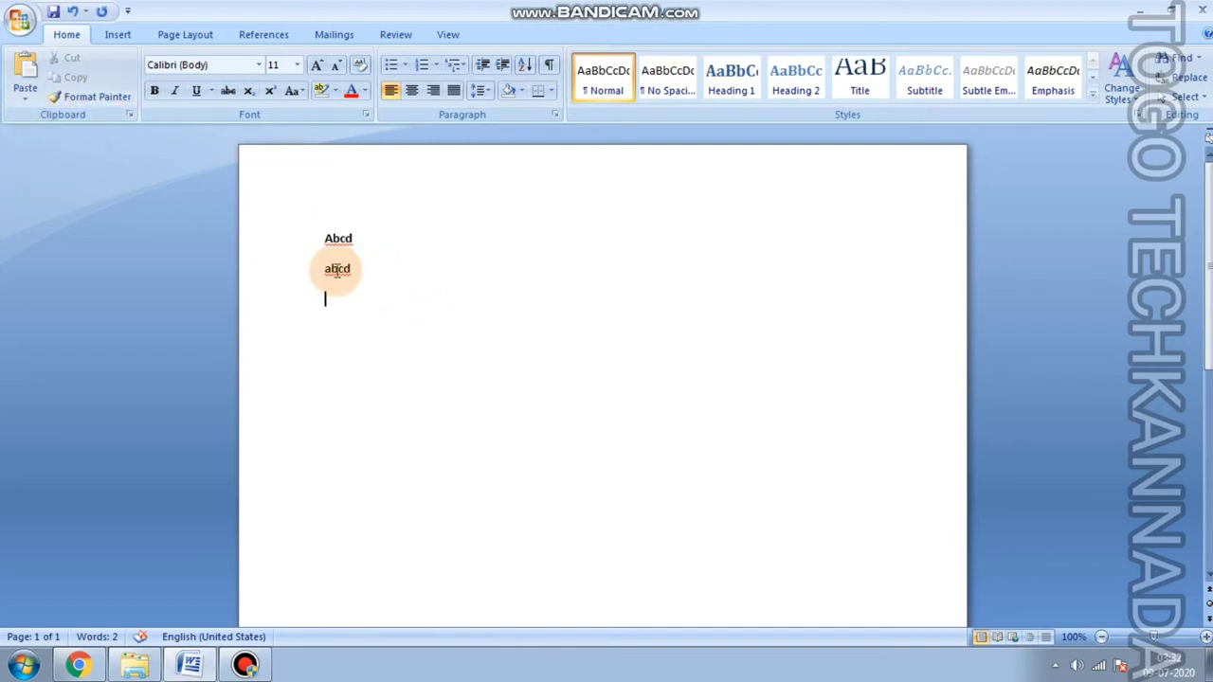
pyautogui.moveTo(321, 268); pyautogui.dragTo(353, 268)
pyautogui.hotkey('ctrl', 'b')
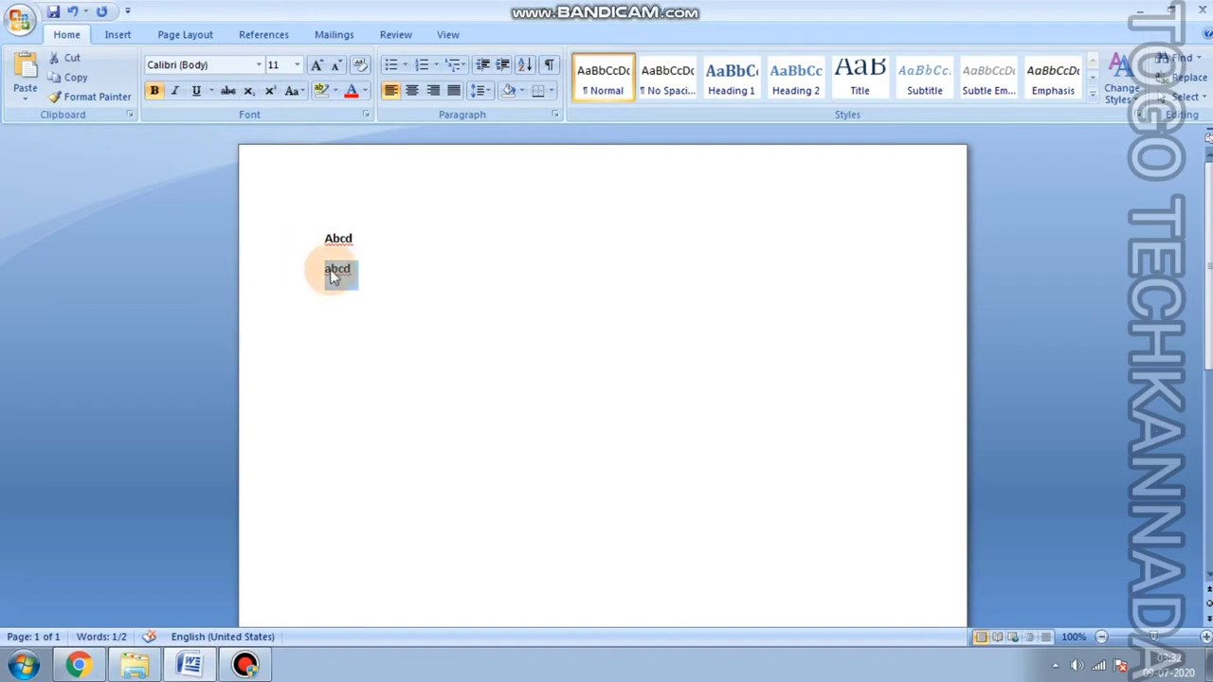
pyautogui.click(26, 100)
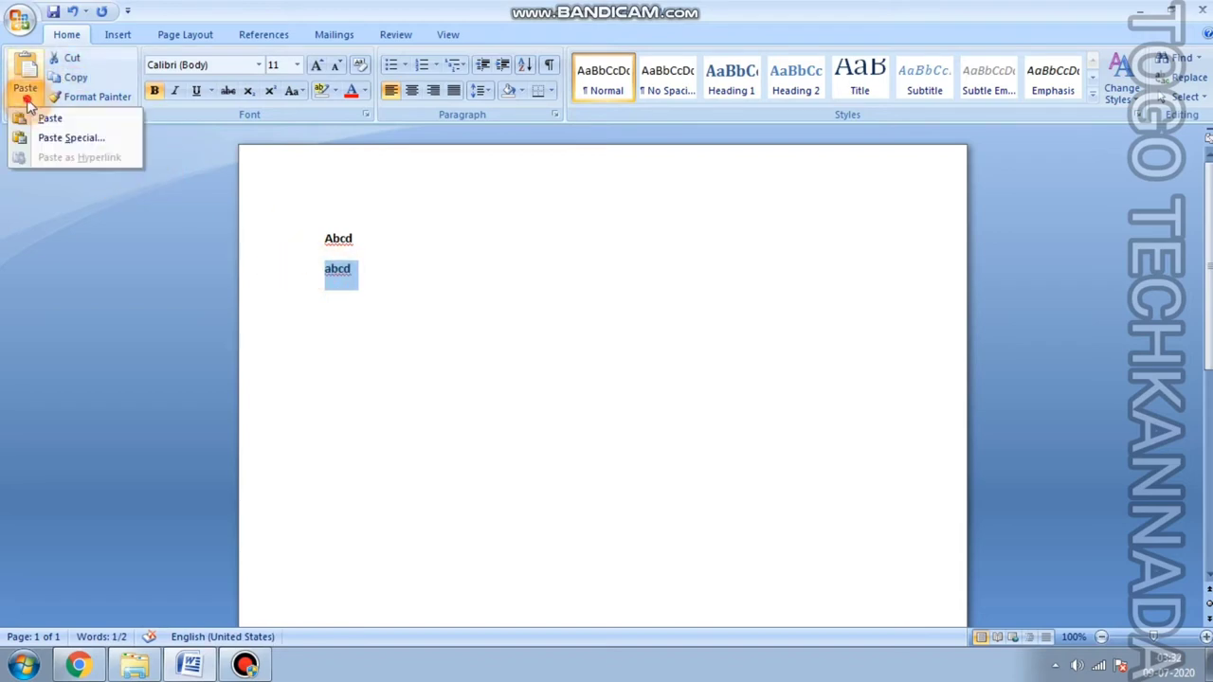
pyautogui.click(59, 138)
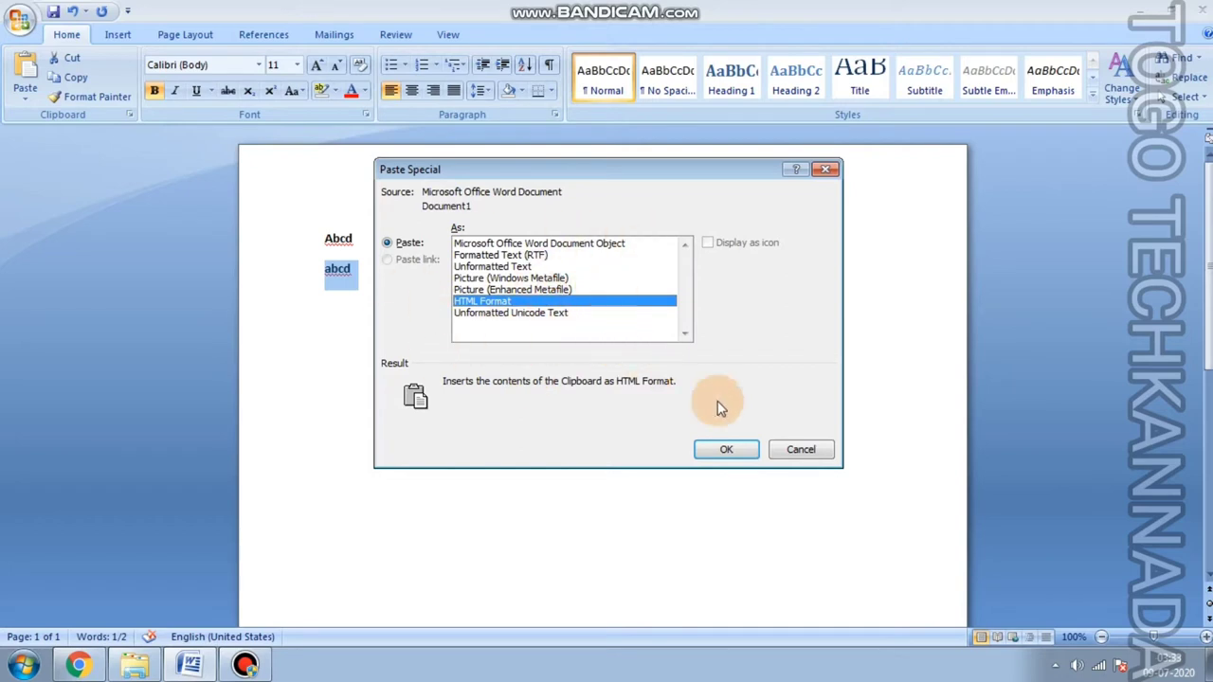
pyautogui.click(799, 450)
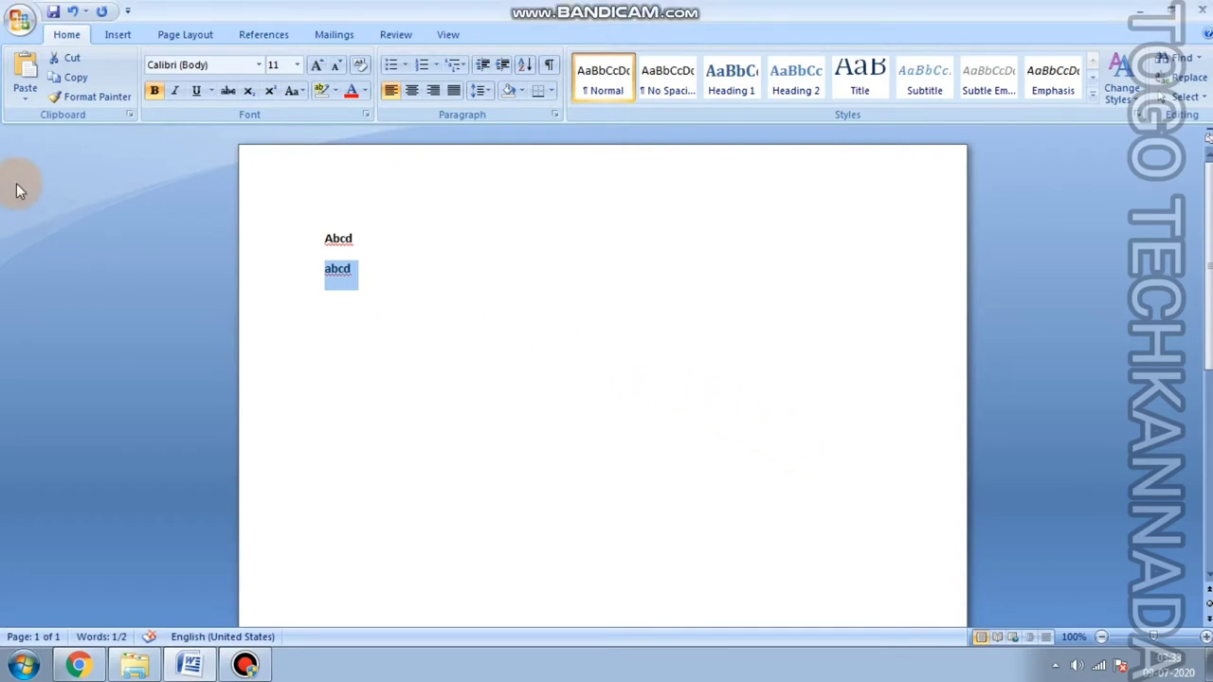
# With the Clipboard pane showing, type 1234 on a new line and copy it.
pyautogui.click(129, 116)
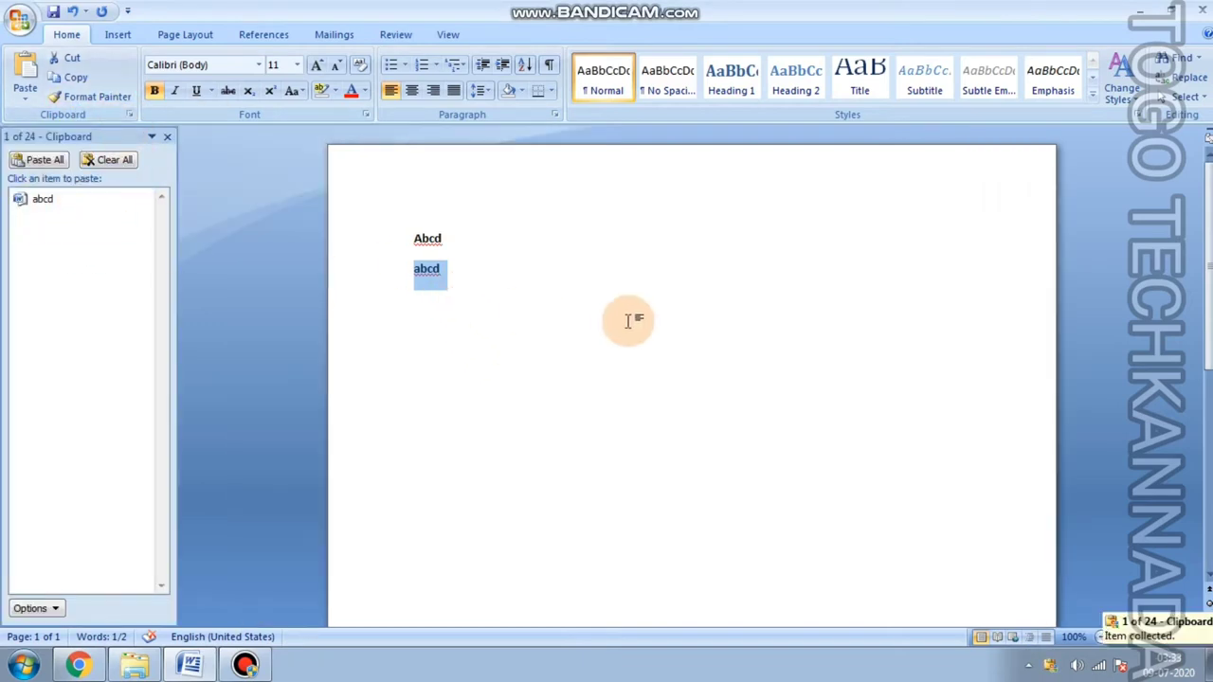
pyautogui.click(459, 316)
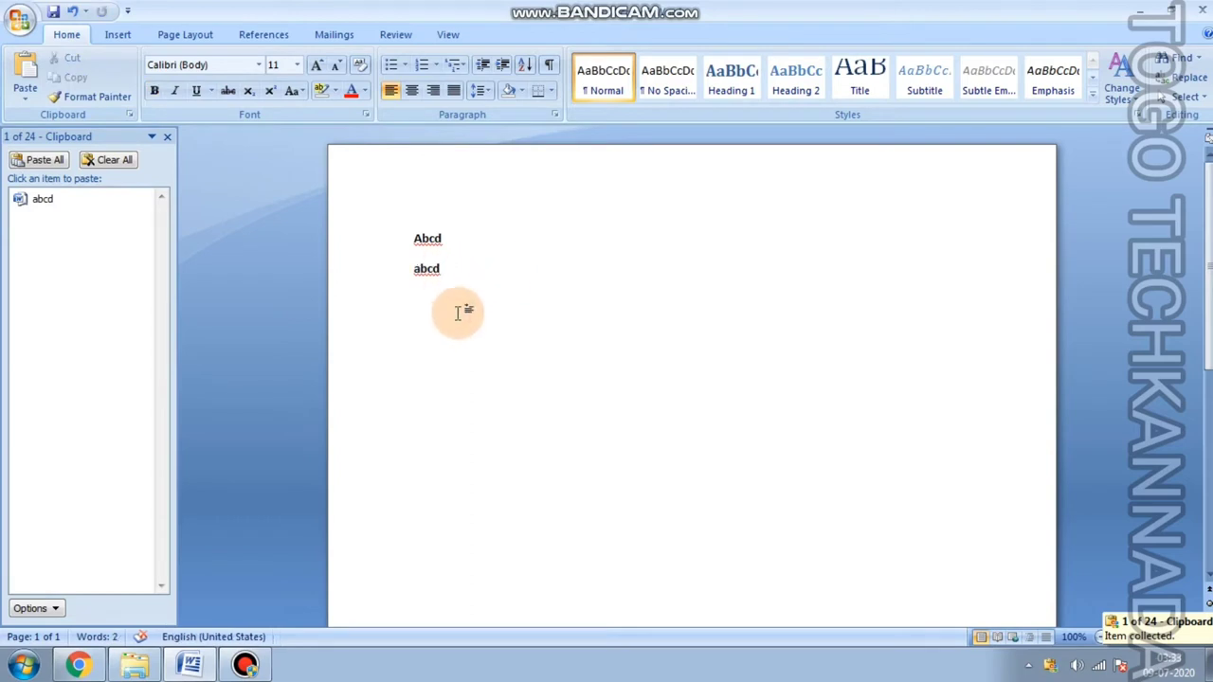
pyautogui.write('1234')
pyautogui.press('Return')
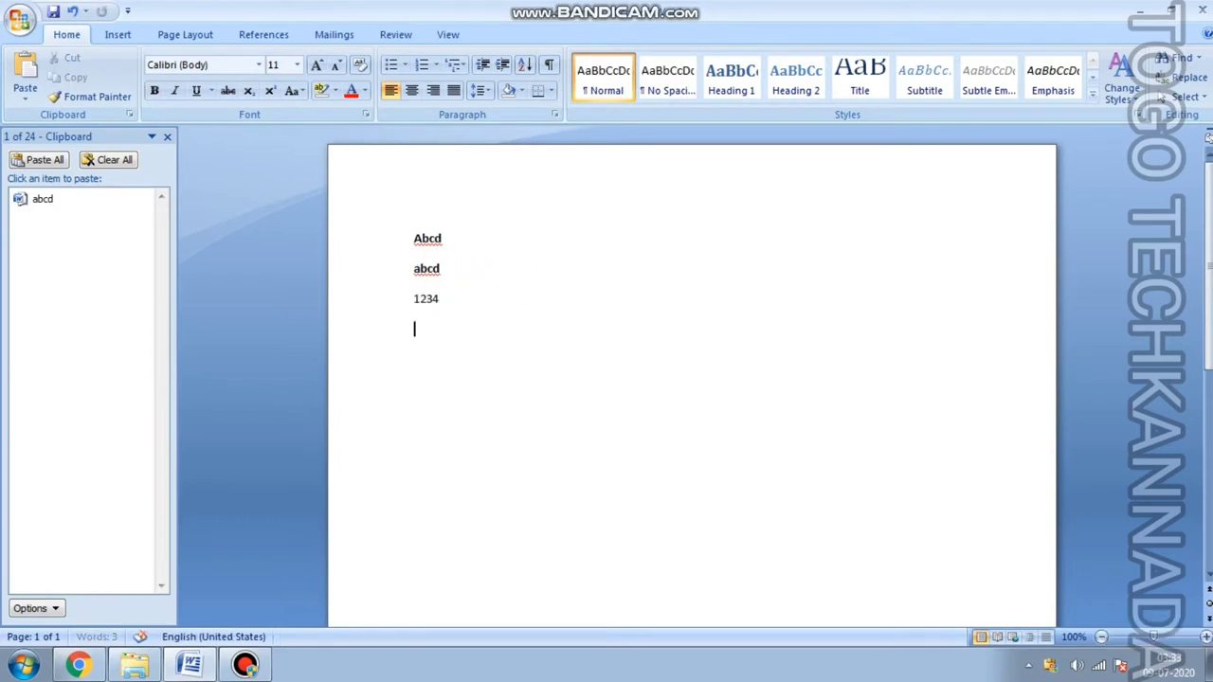
pyautogui.moveTo(446, 314); pyautogui.dragTo(431, 306)
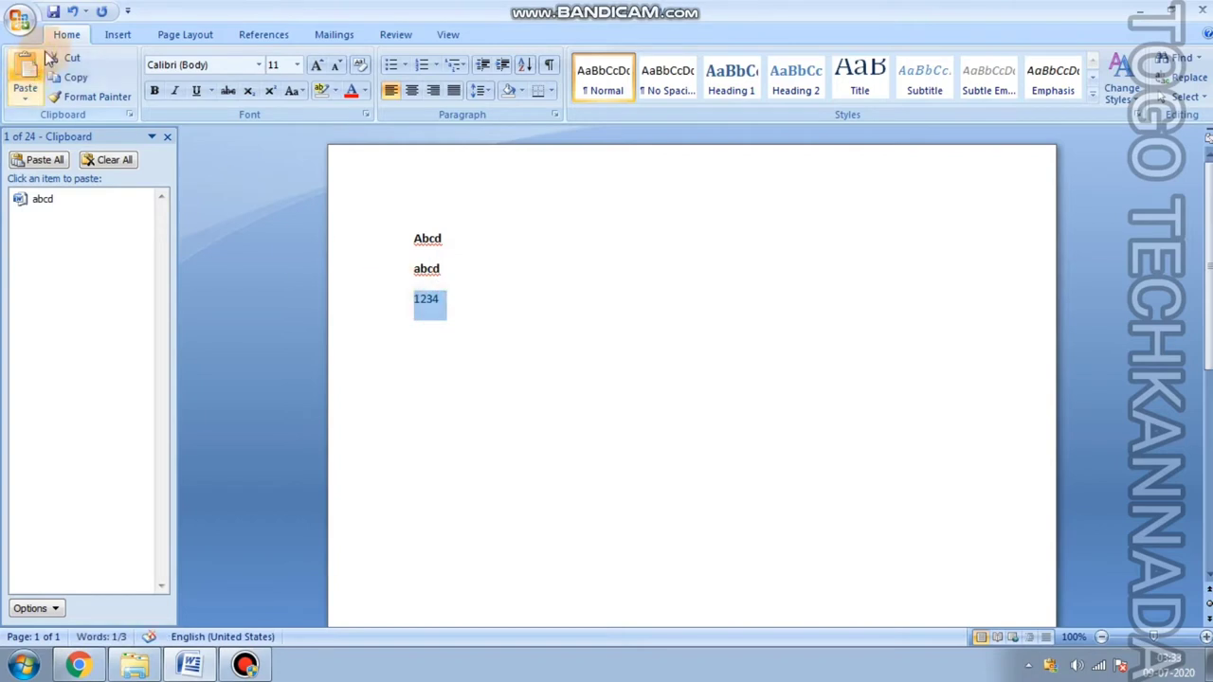
pyautogui.click(70, 77)
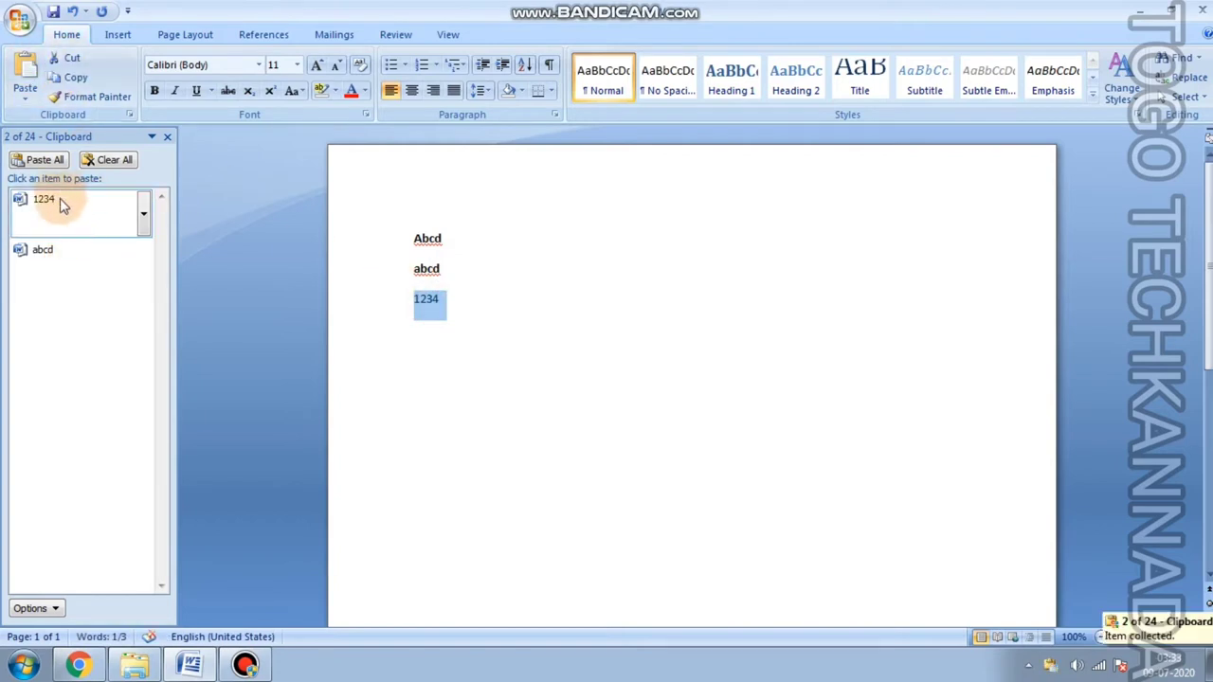
# Type 8956 below 1234, copy it, and move to the document end.
pyautogui.click(416, 331)
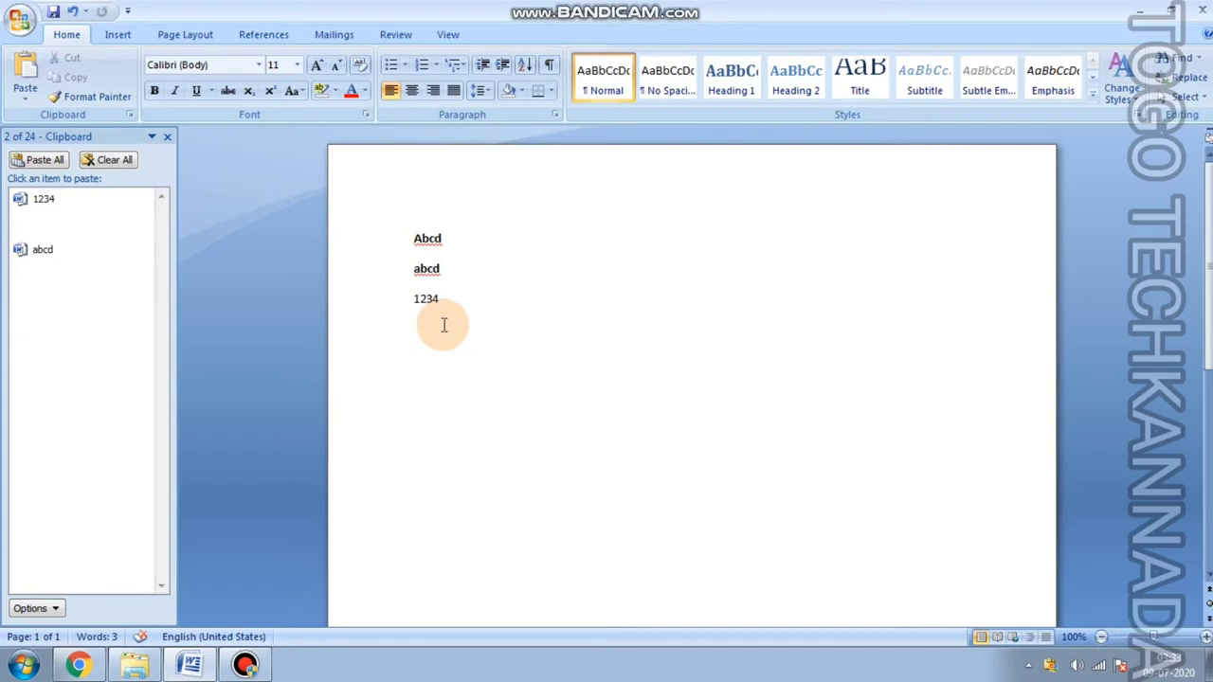
pyautogui.write('8956')
pyautogui.click(416, 342)
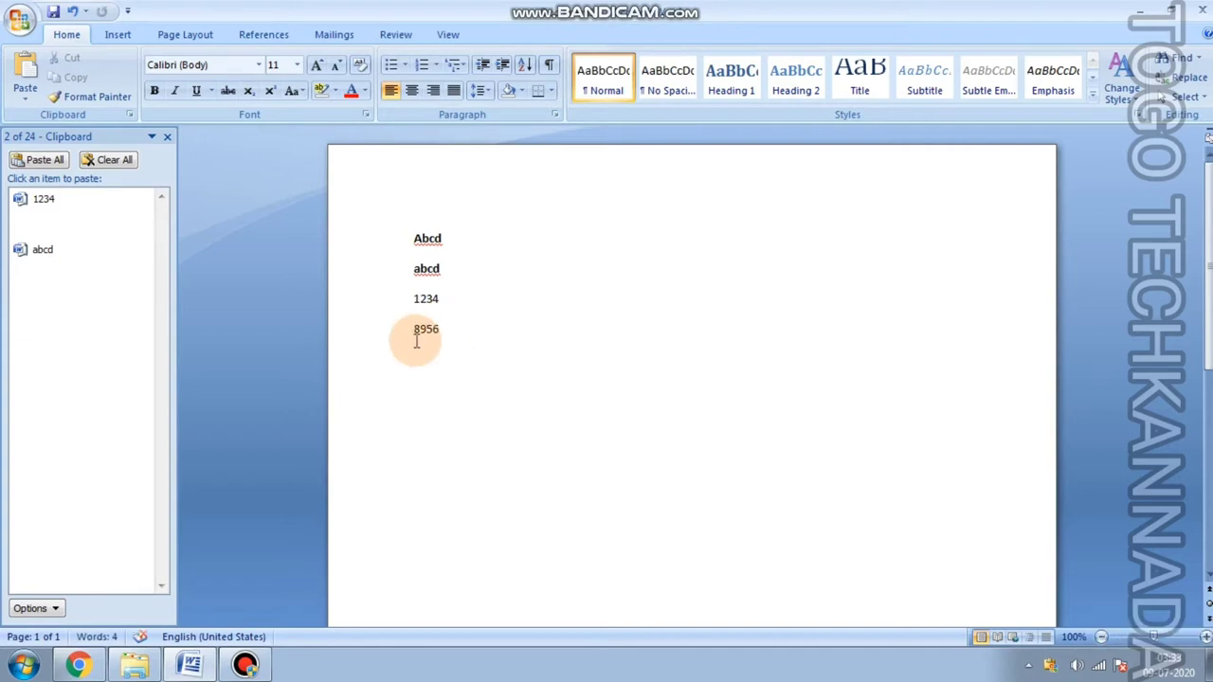
pyautogui.moveTo(420, 334); pyautogui.dragTo(446, 337)
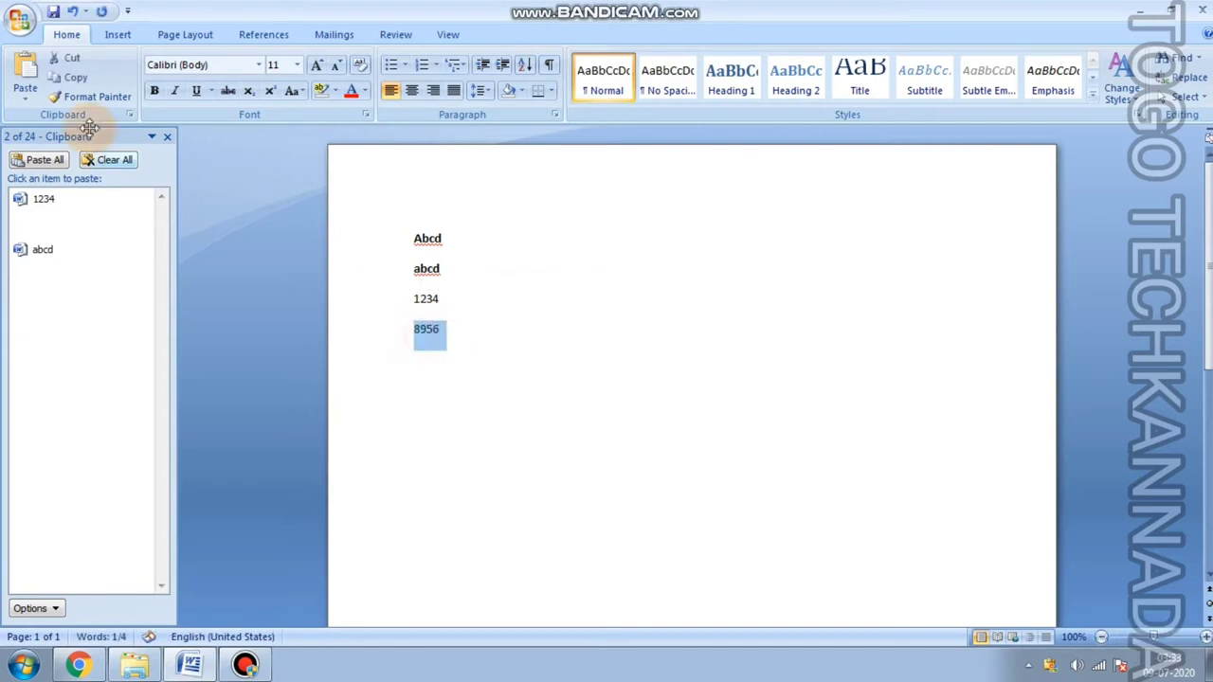
pyautogui.click(76, 77)
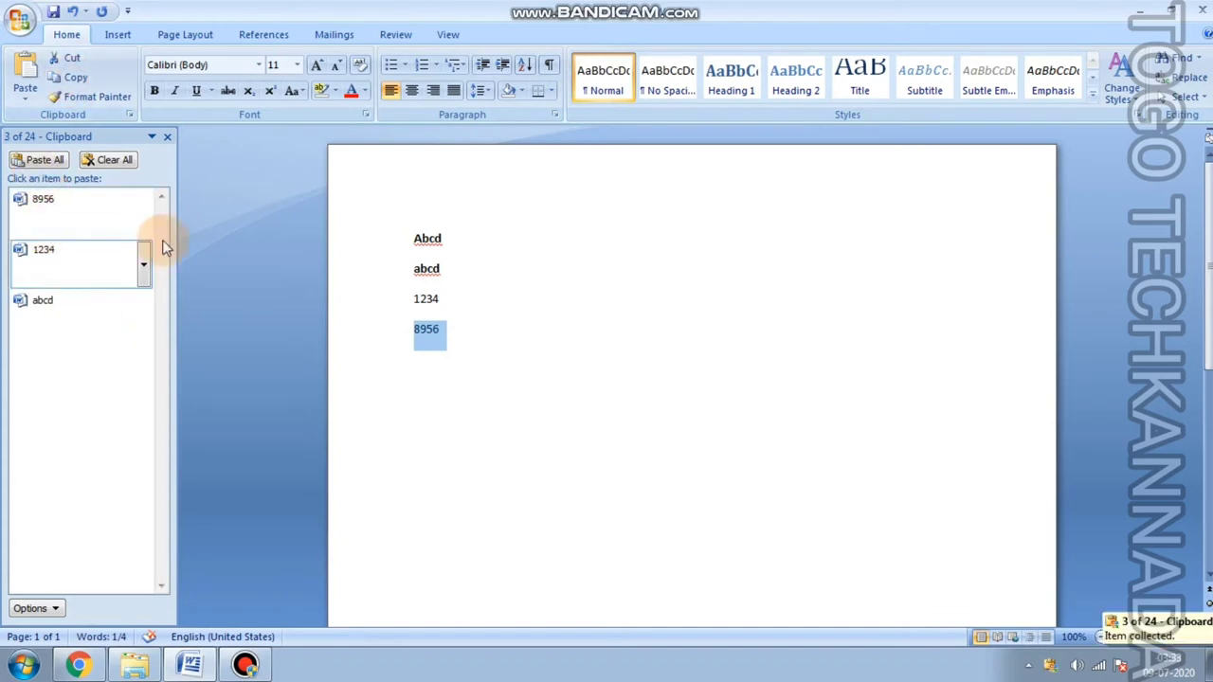
pyautogui.click(470, 238)
pyautogui.click(419, 363)
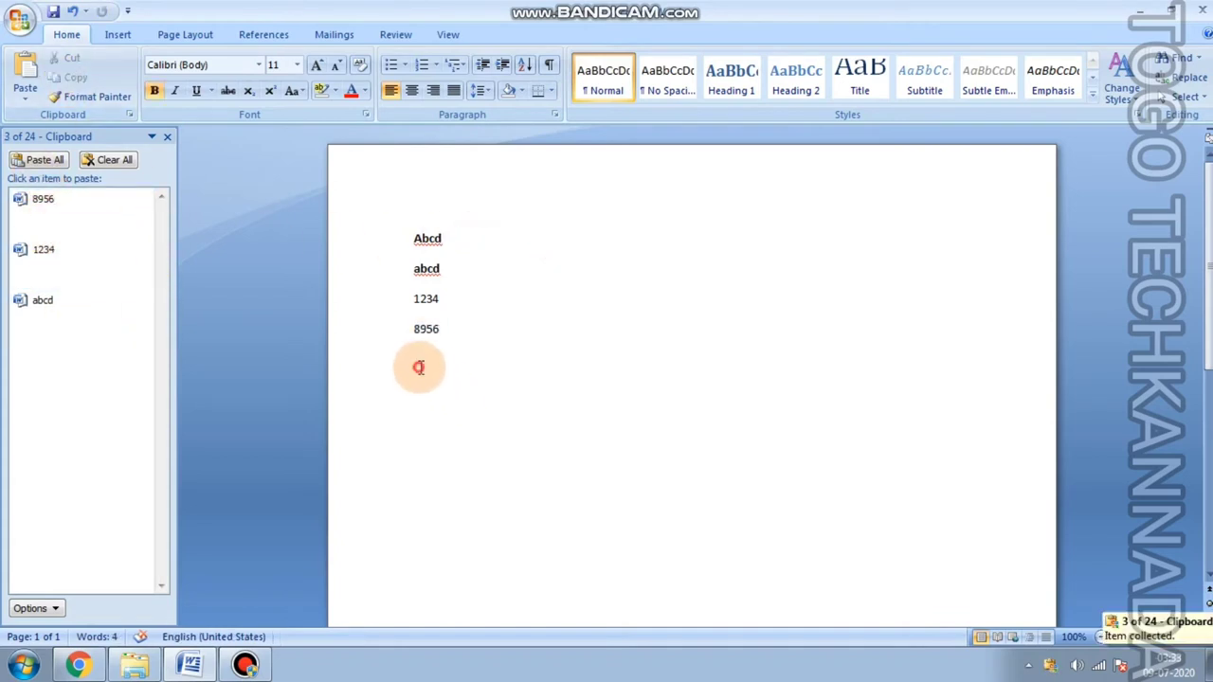
pyautogui.hotkey('ctrl', 'End')
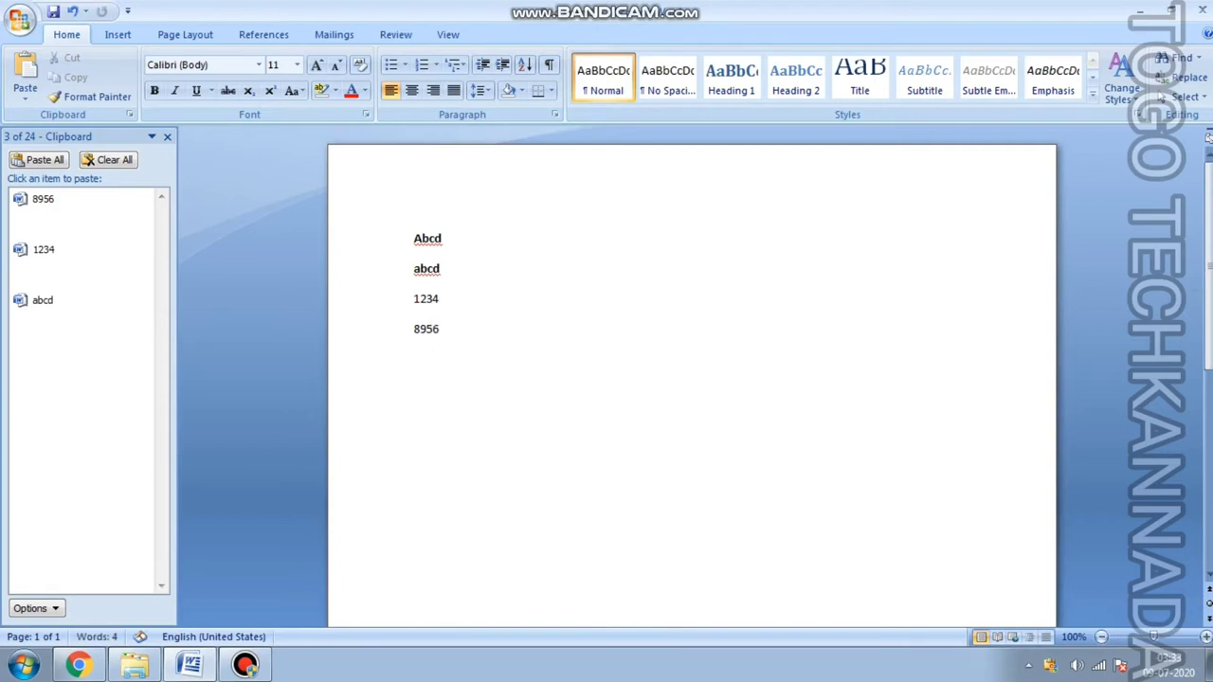
# Paste abcd, 1234, abcd and 8956 from the Clipboard, then clear it and close the pane.
pyautogui.click(53, 315)
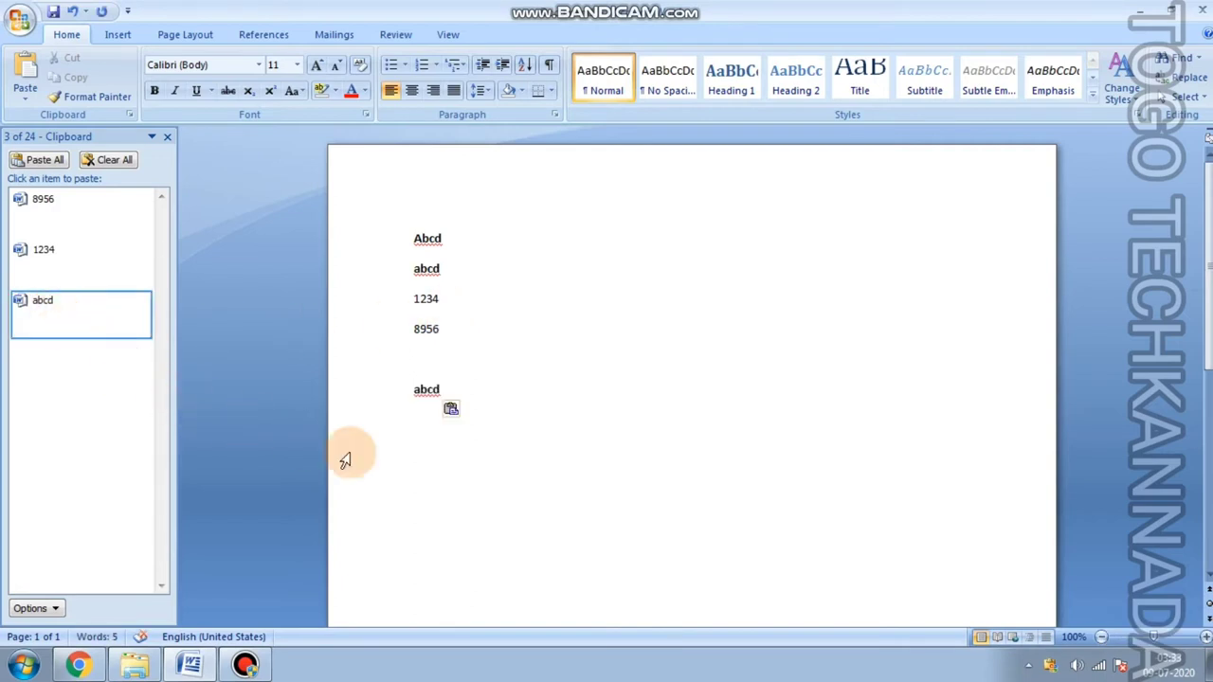
pyautogui.click(43, 266)
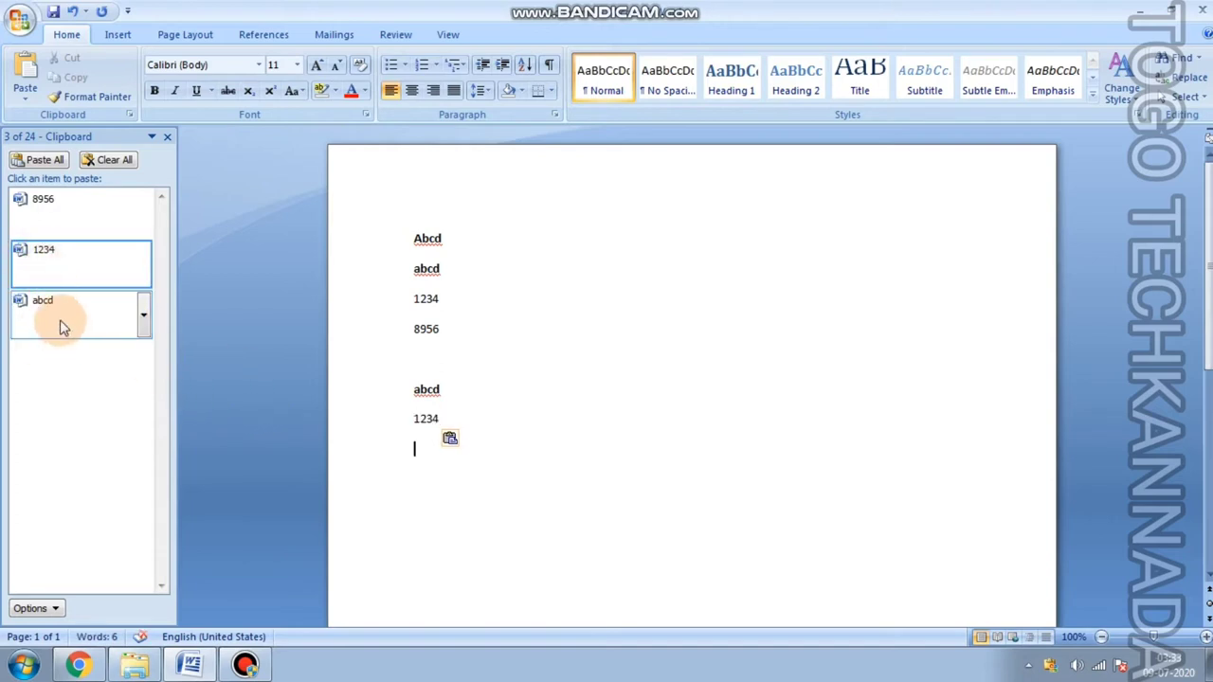
pyautogui.click(60, 325)
pyautogui.click(59, 219)
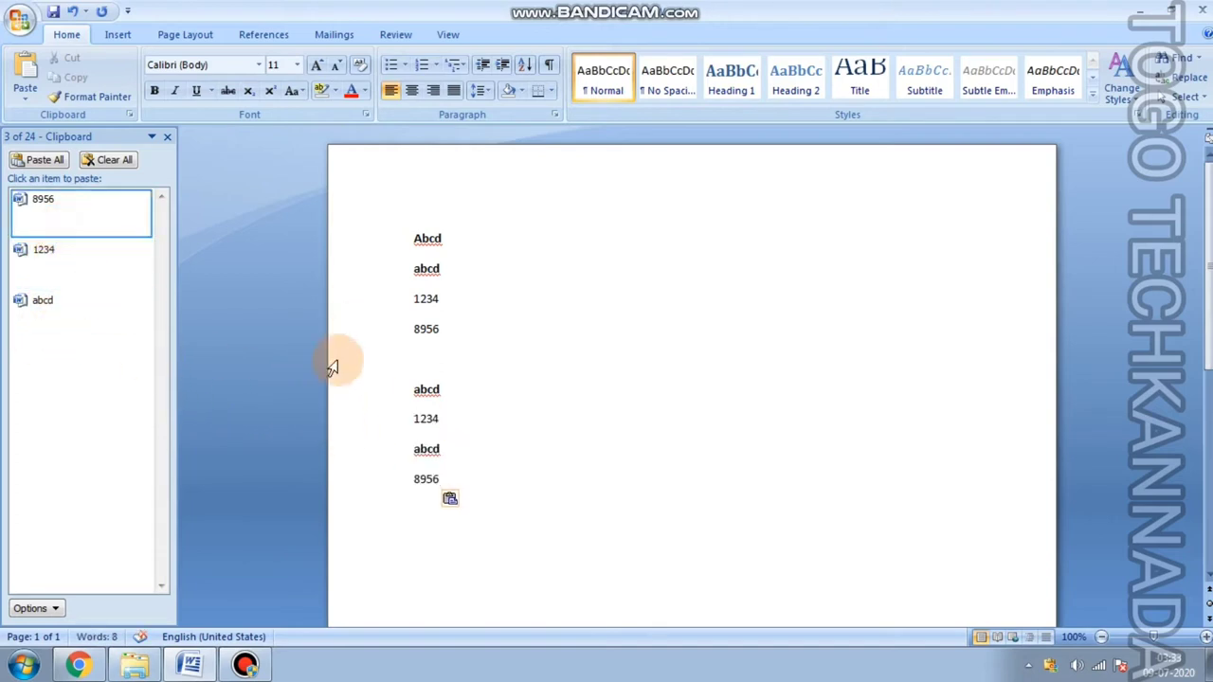
pyautogui.moveTo(80, 264)
pyautogui.moveTo(81, 212)
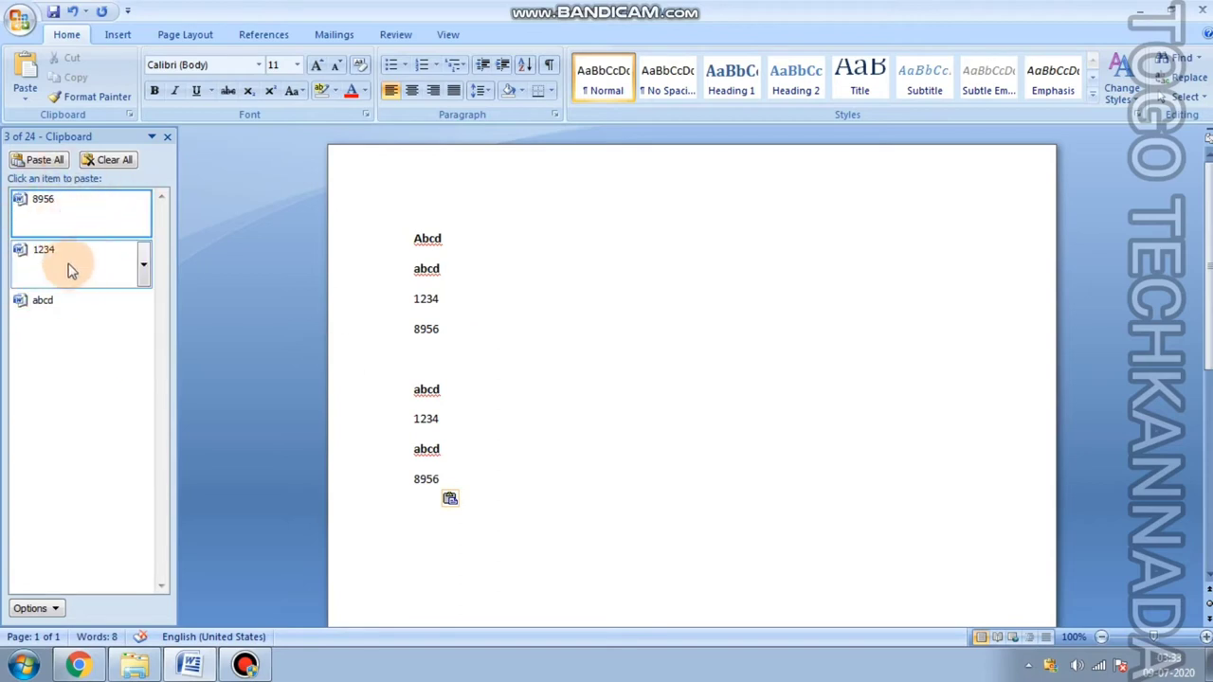
pyautogui.click(105, 161)
pyautogui.click(166, 137)
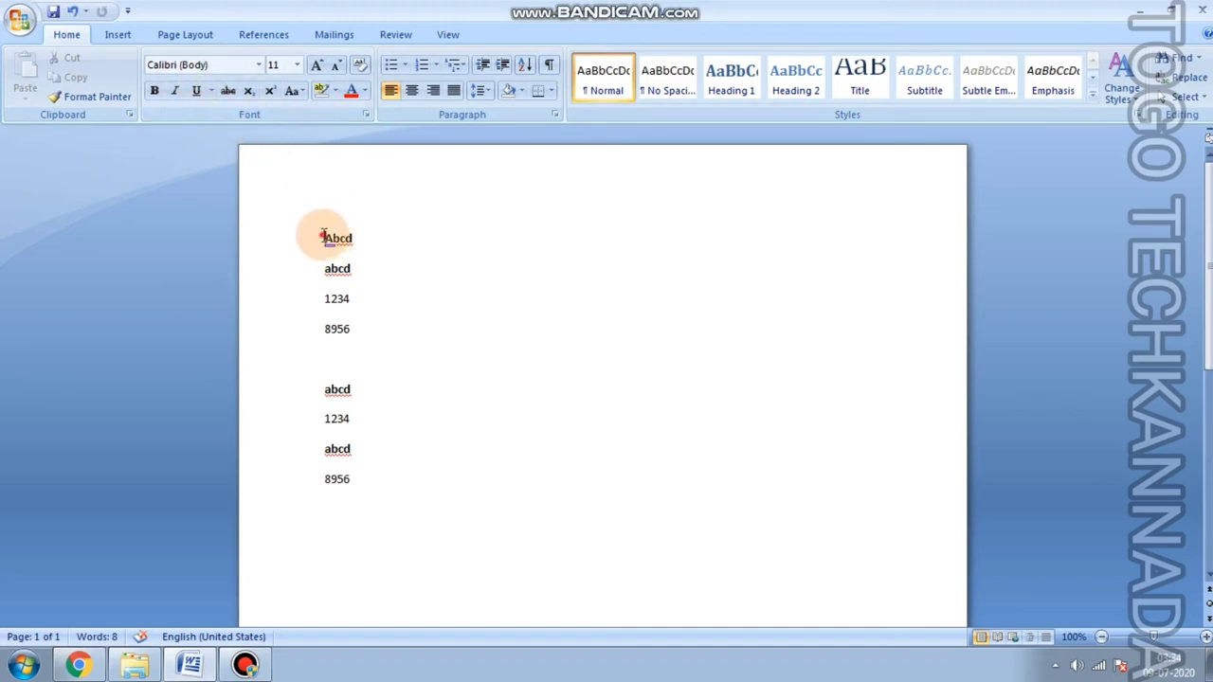
# Give the top Abcd the AngsanaUPC, Calibri, then Cambria fonts.
pyautogui.moveTo(320, 238); pyautogui.dragTo(352, 238)
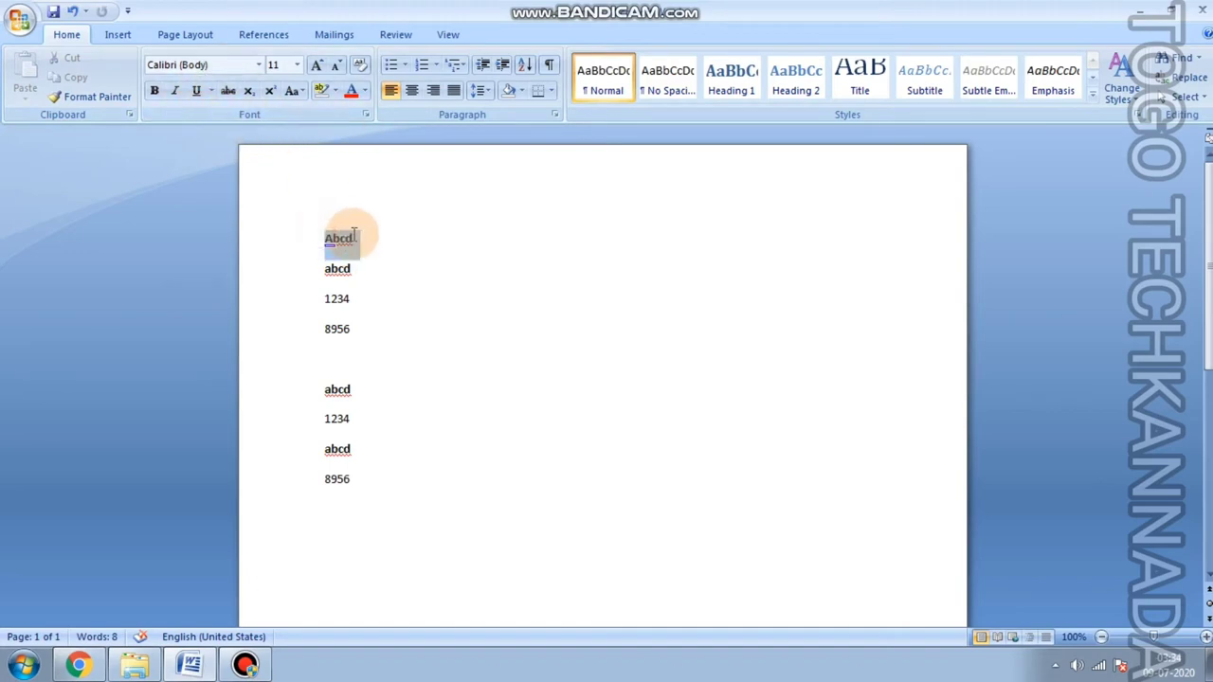
pyautogui.click(258, 66)
pyautogui.click(203, 374)
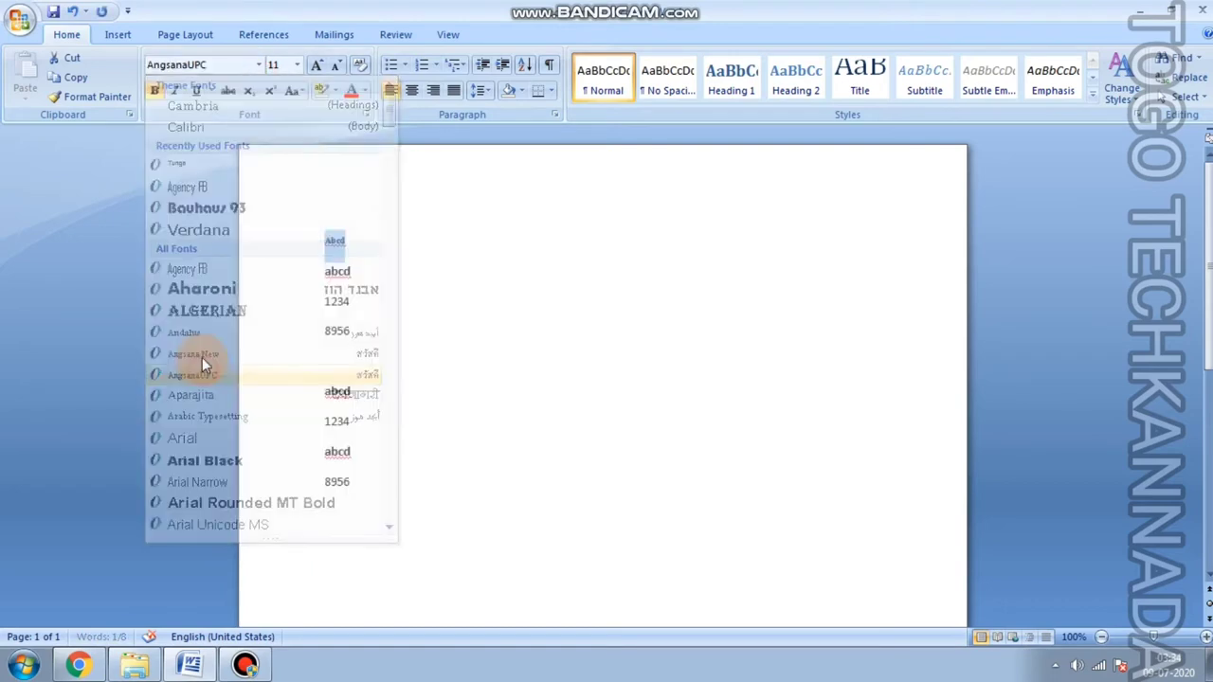
pyautogui.click(259, 65)
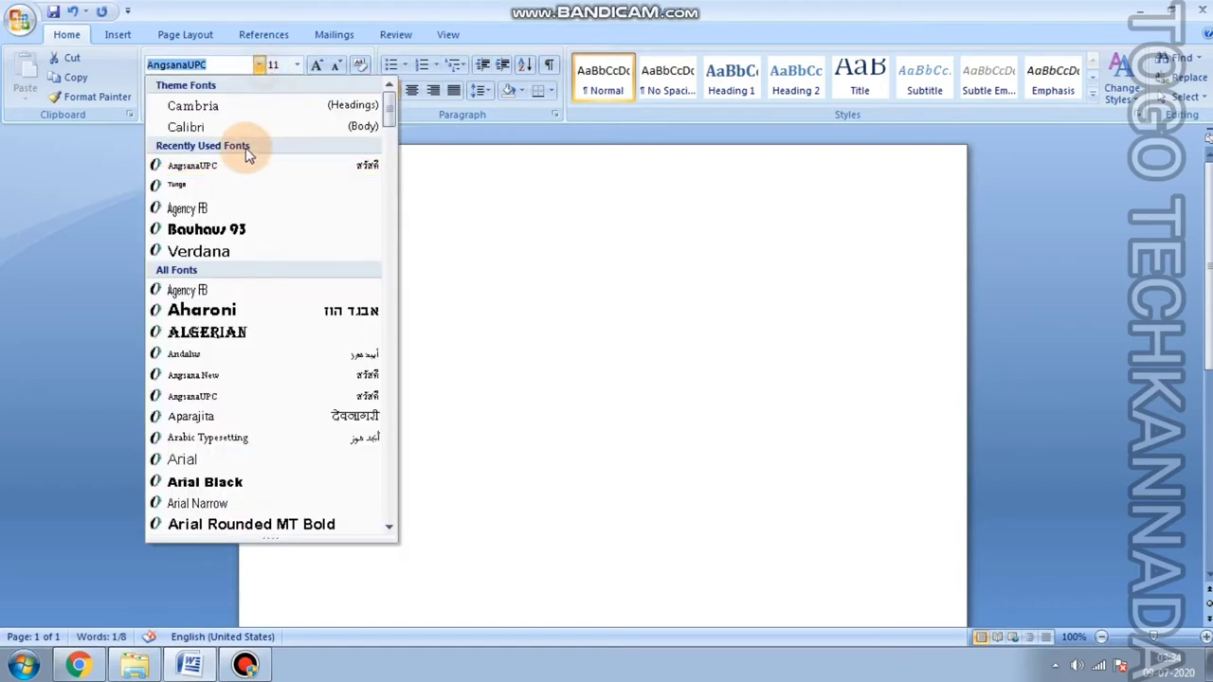
pyautogui.click(235, 126)
pyautogui.click(259, 64)
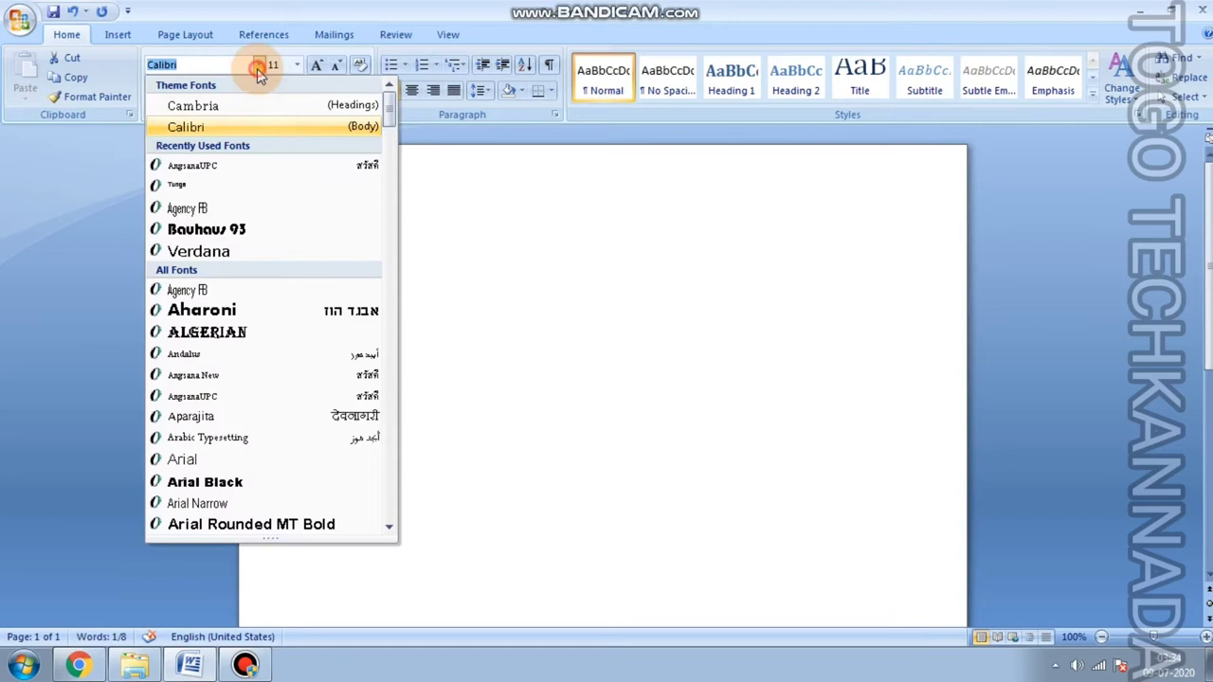
pyautogui.click(230, 110)
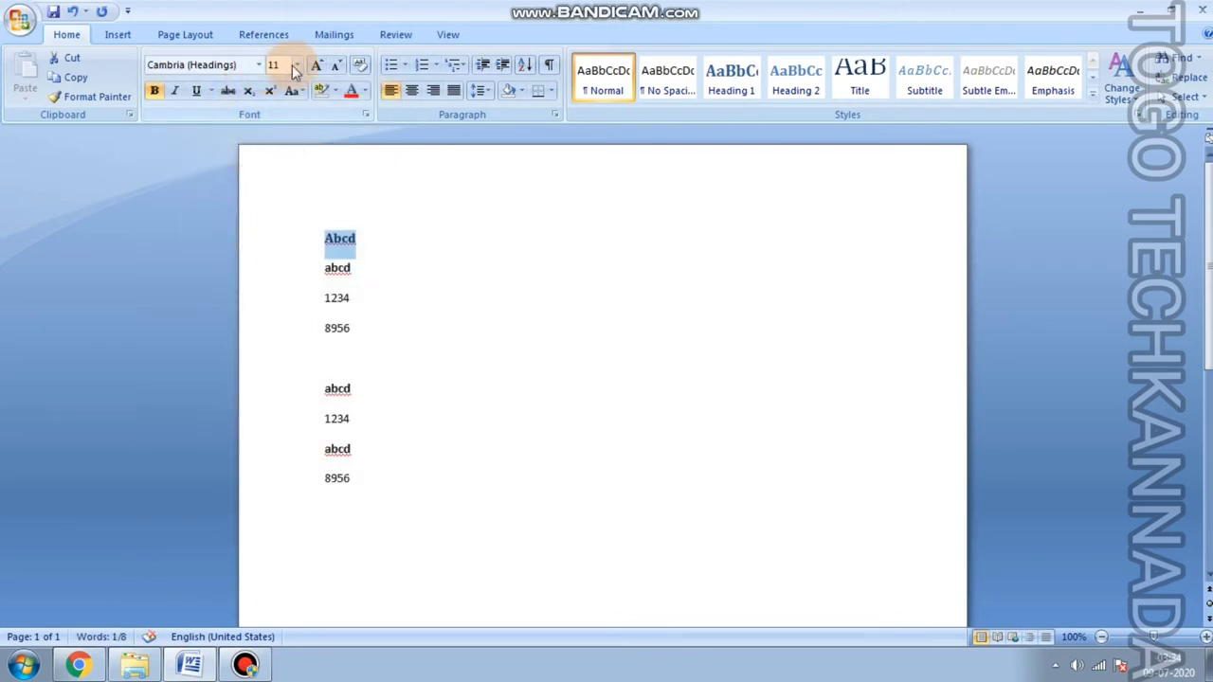
# Size Abcd to 36 pt, grow and shrink it to 26 pt, then clear its formatting.
pyautogui.click(296, 66)
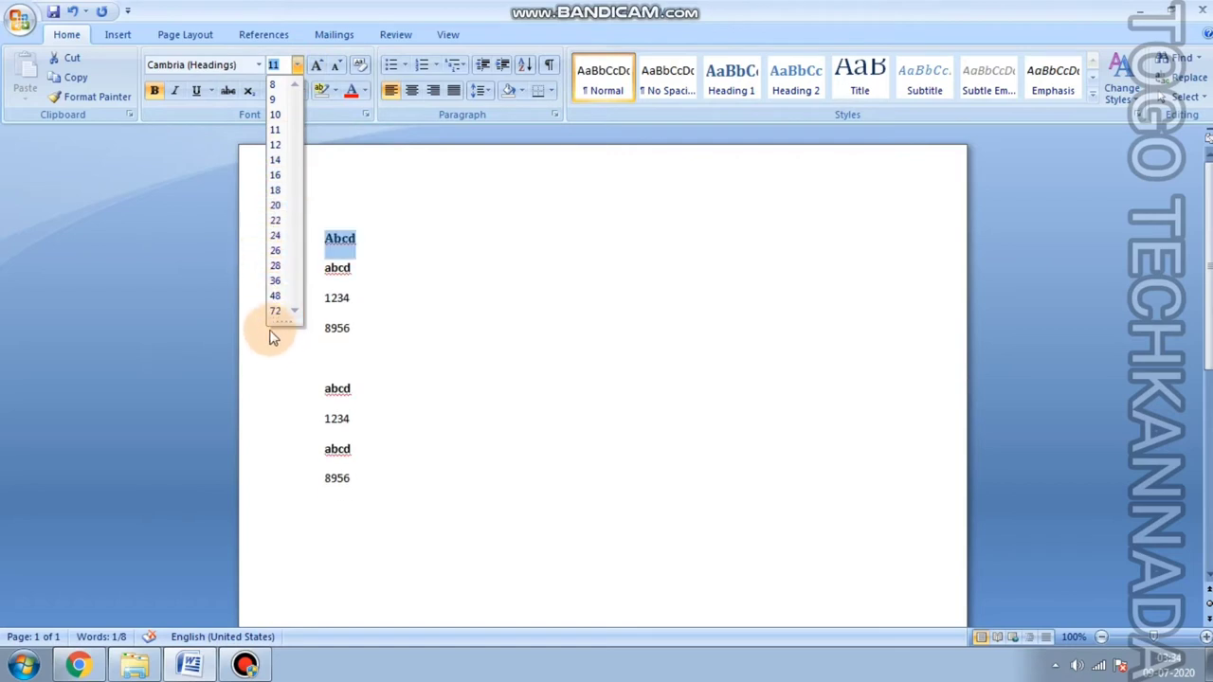
pyautogui.click(275, 281)
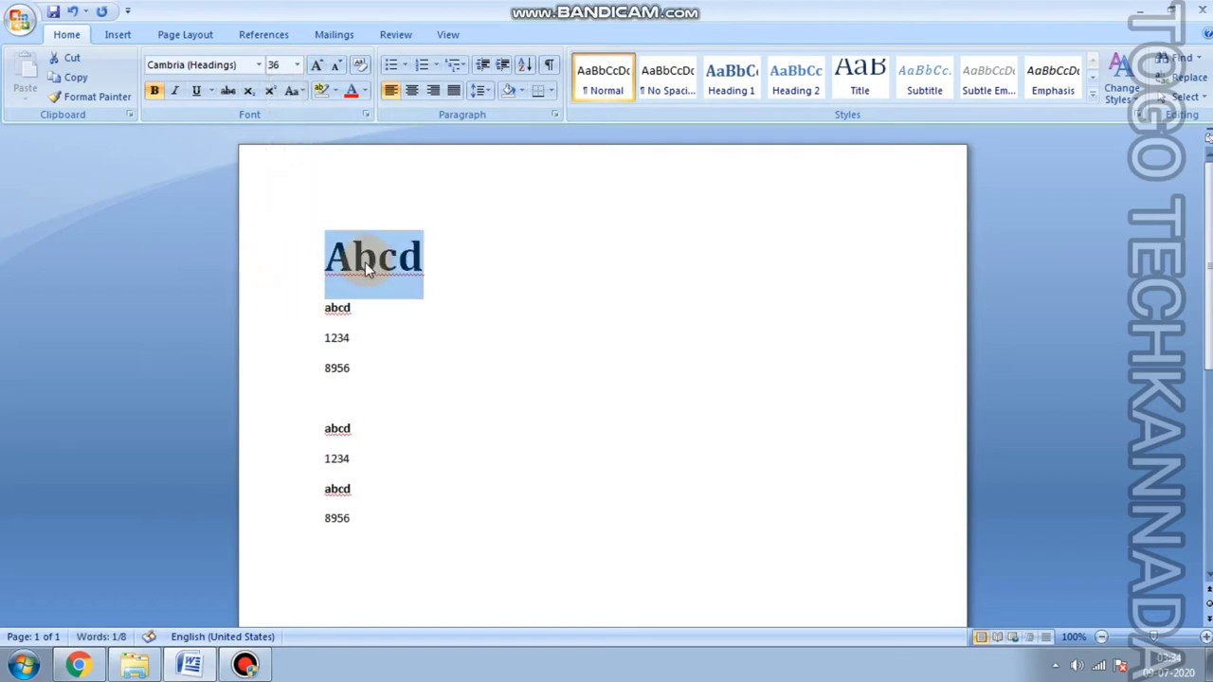
pyautogui.click(316, 64)
pyautogui.click(316, 65)
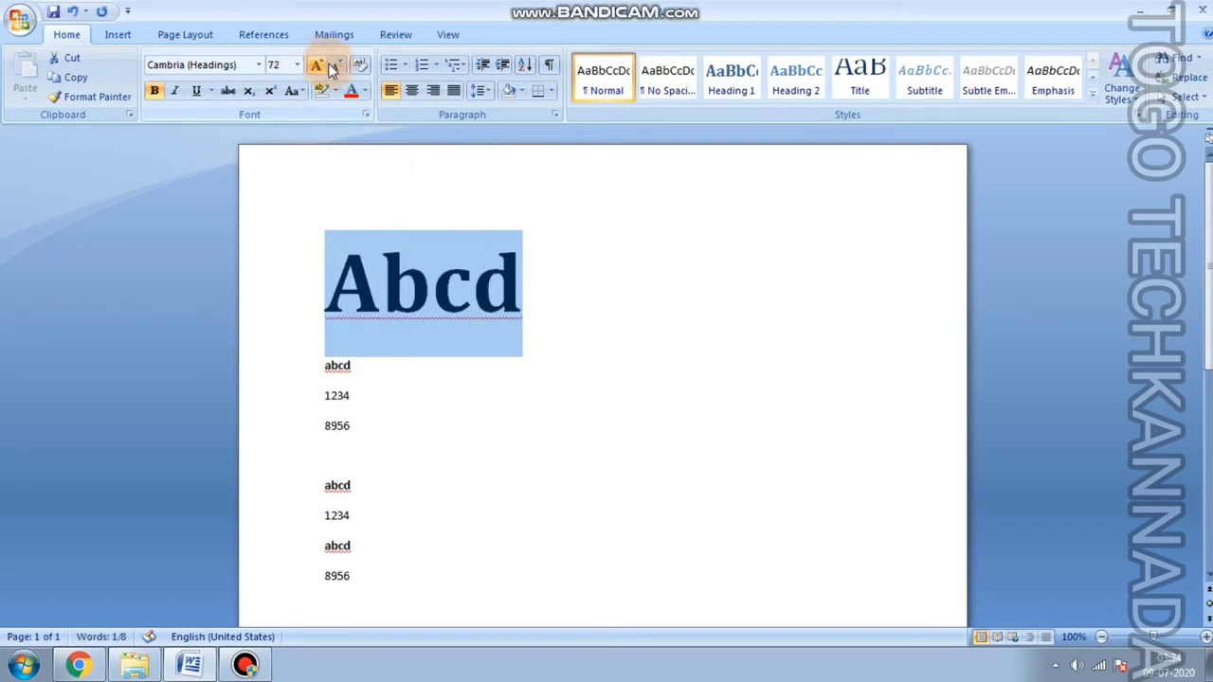
pyautogui.click(336, 66)
pyautogui.click(336, 64)
pyautogui.click(337, 64)
pyautogui.click(336, 65)
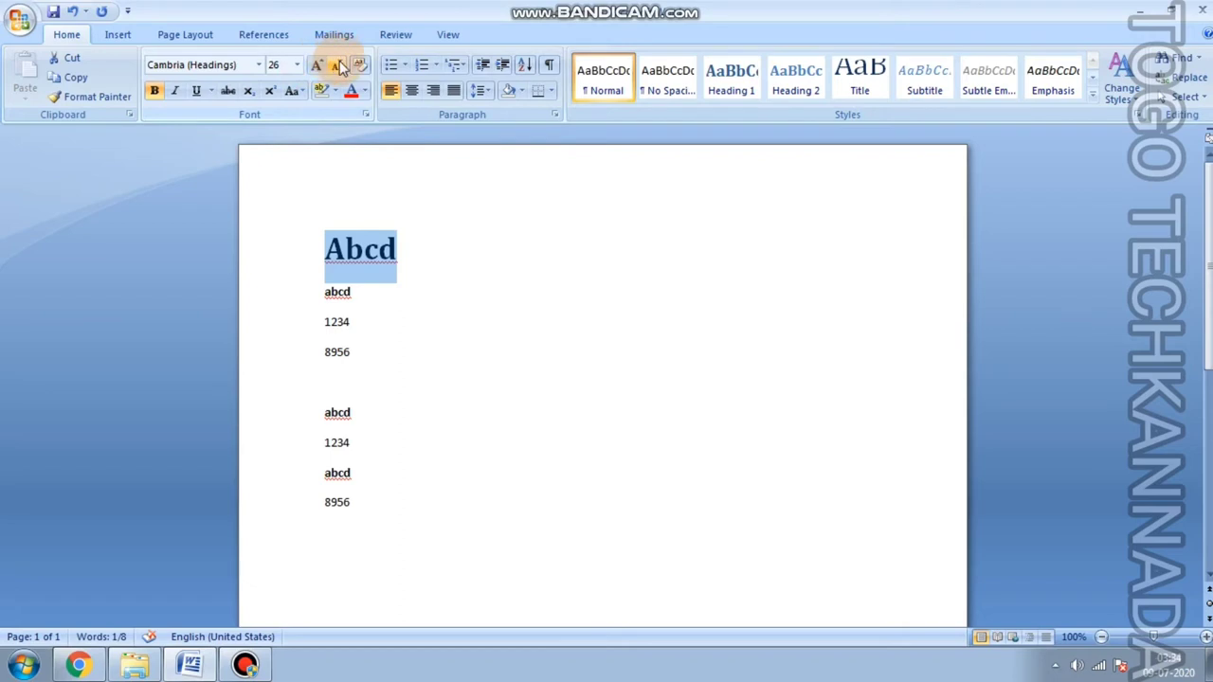
pyautogui.click(334, 67)
pyautogui.click(333, 66)
pyautogui.click(325, 68)
pyautogui.click(325, 68)
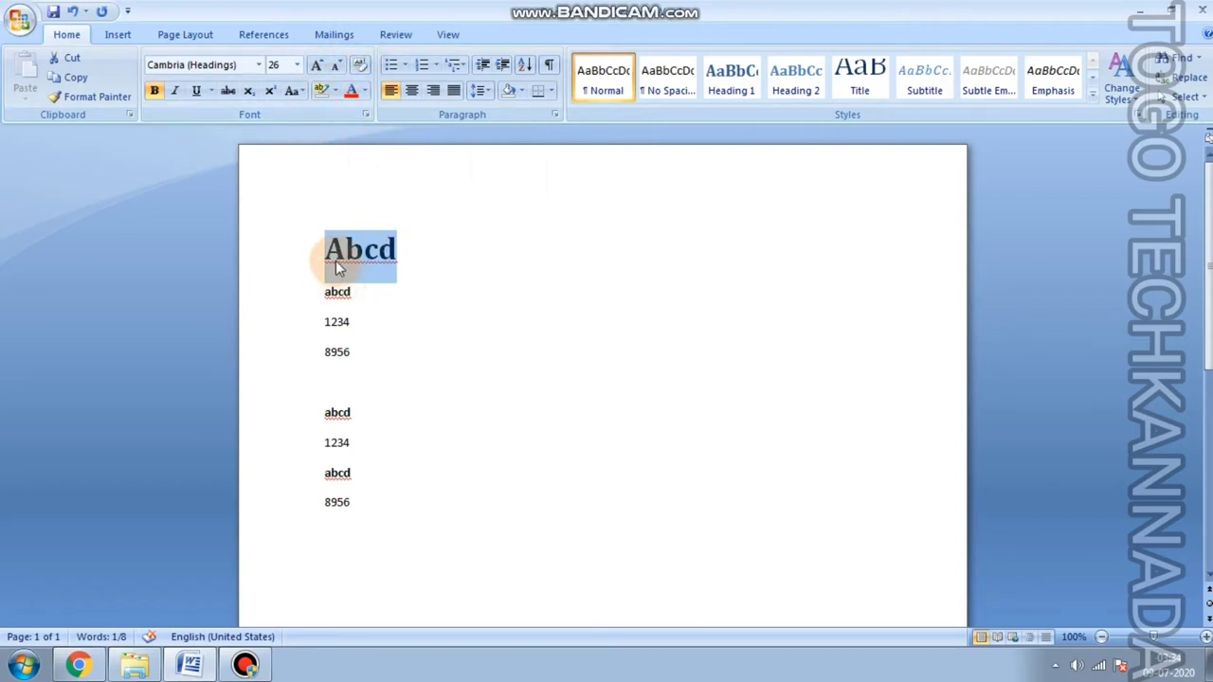
pyautogui.click(360, 68)
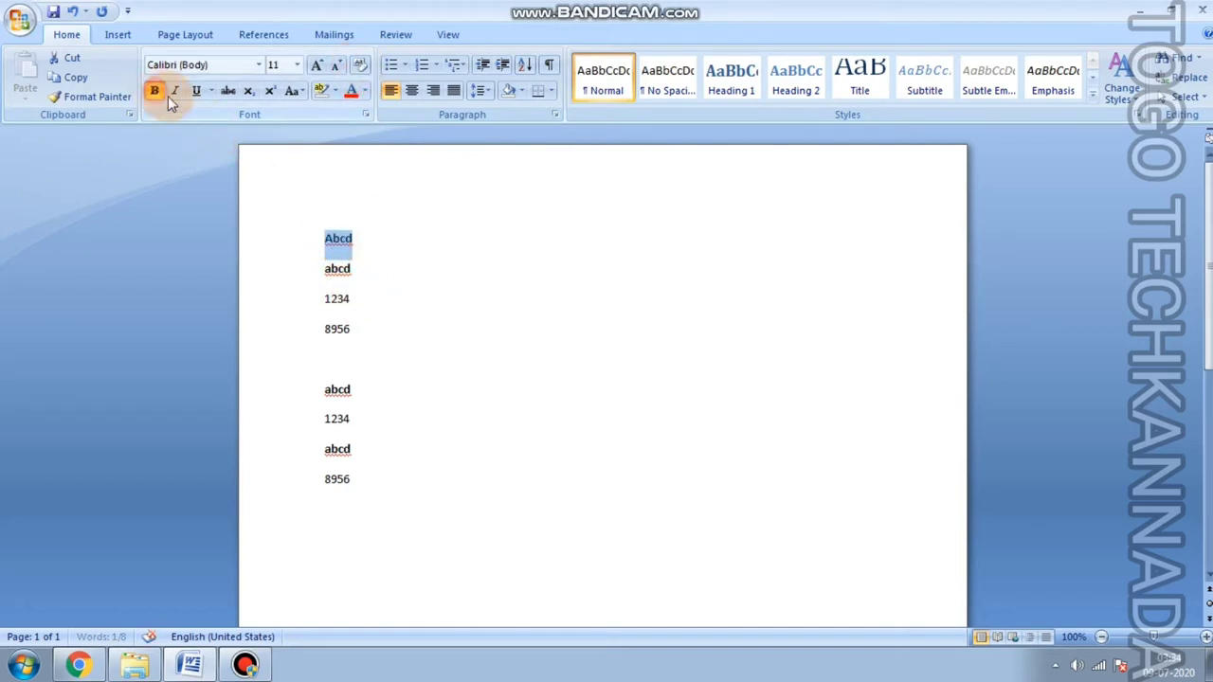
# Toggle italic and underline on Abcd, then remove its bold, italic and underline.
pyautogui.click(197, 91)
pyautogui.click(386, 225)
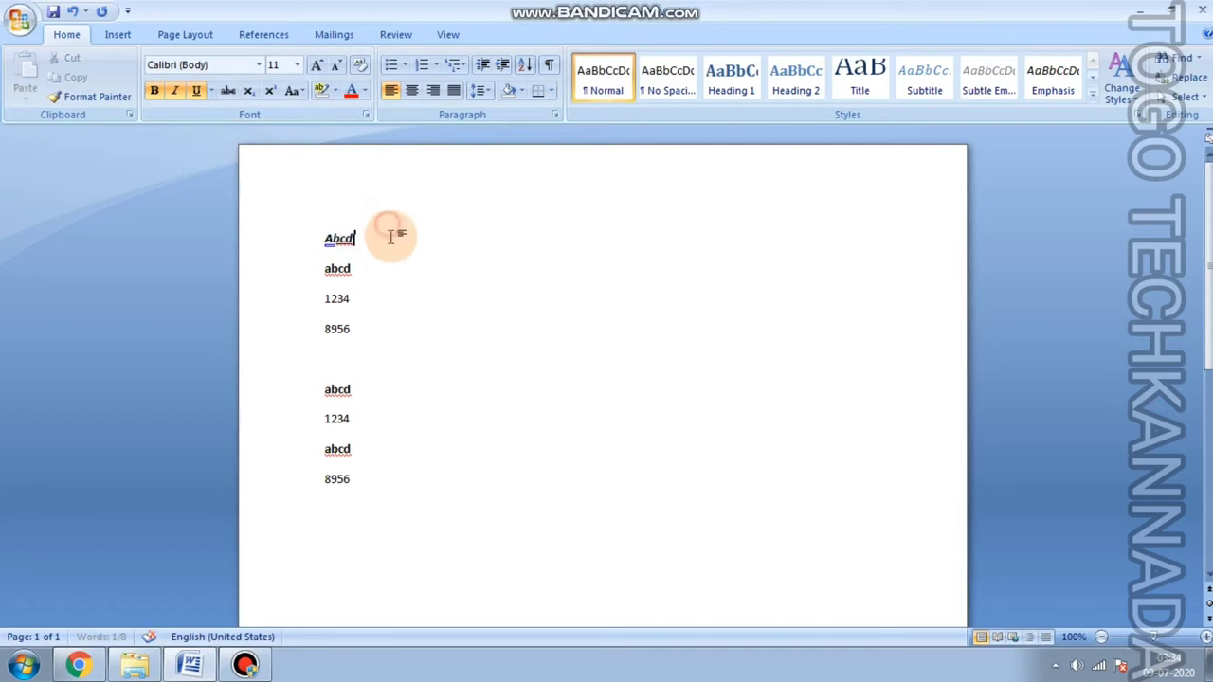
pyautogui.click(349, 254)
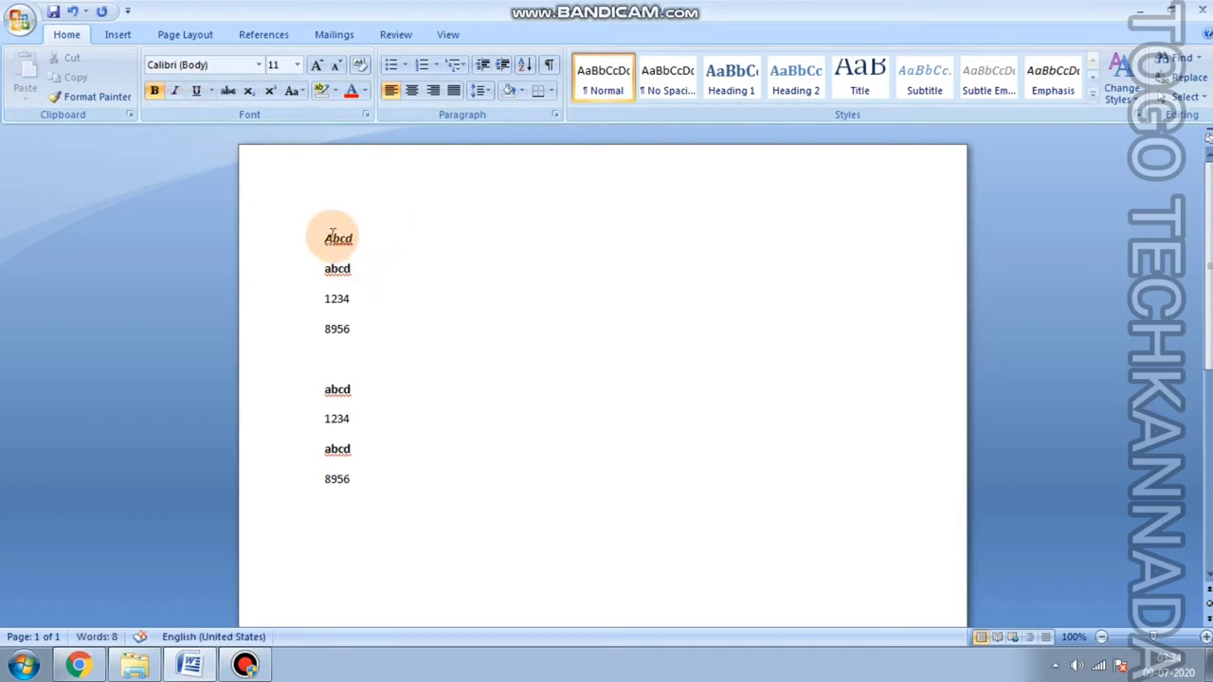
pyautogui.doubleClick(338, 239)
pyautogui.click(360, 64)
pyautogui.click(406, 262)
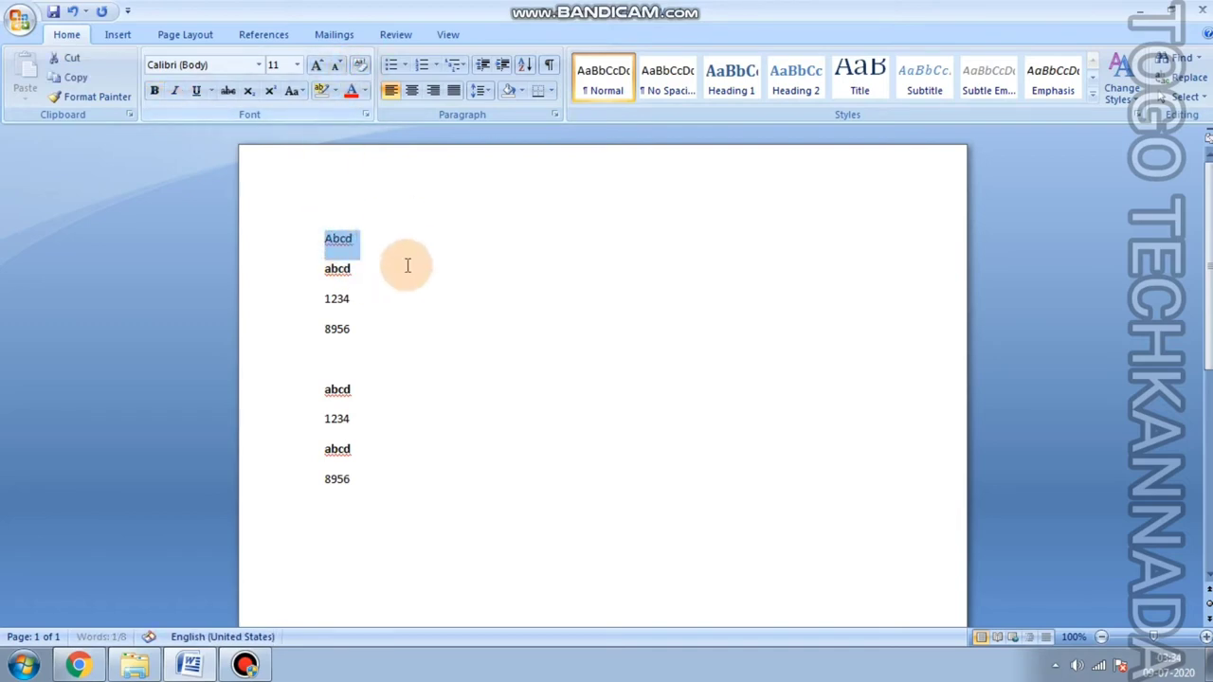
pyautogui.click(324, 239)
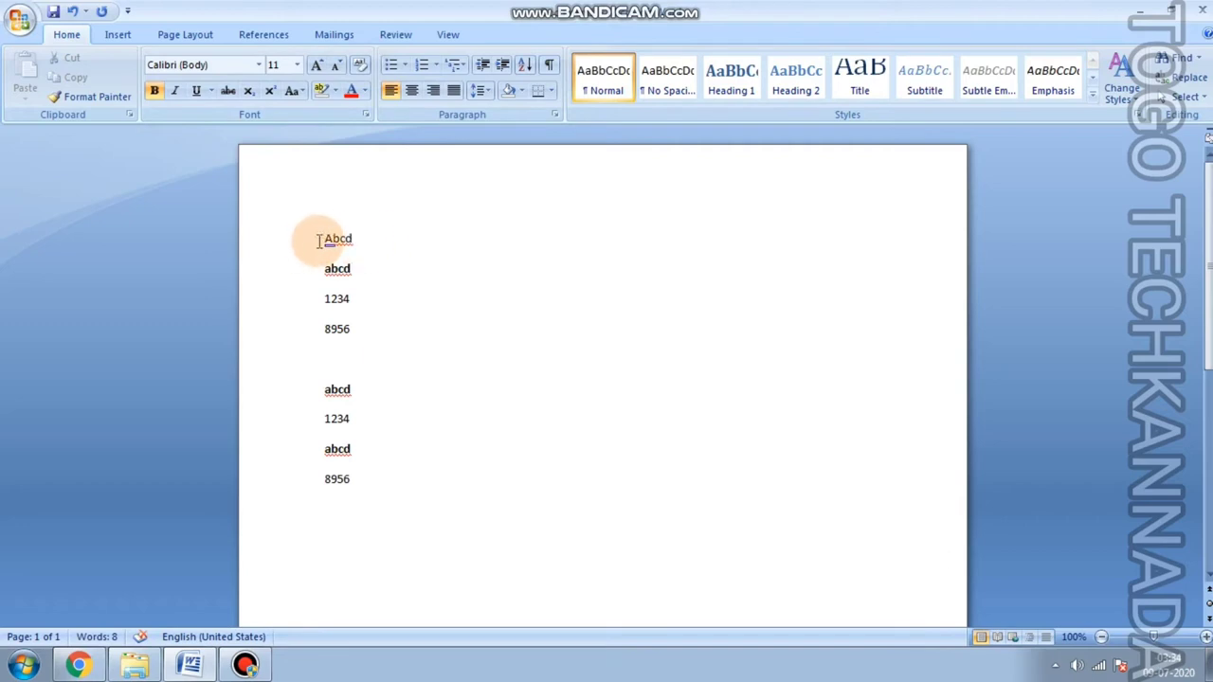
pyautogui.click(322, 239)
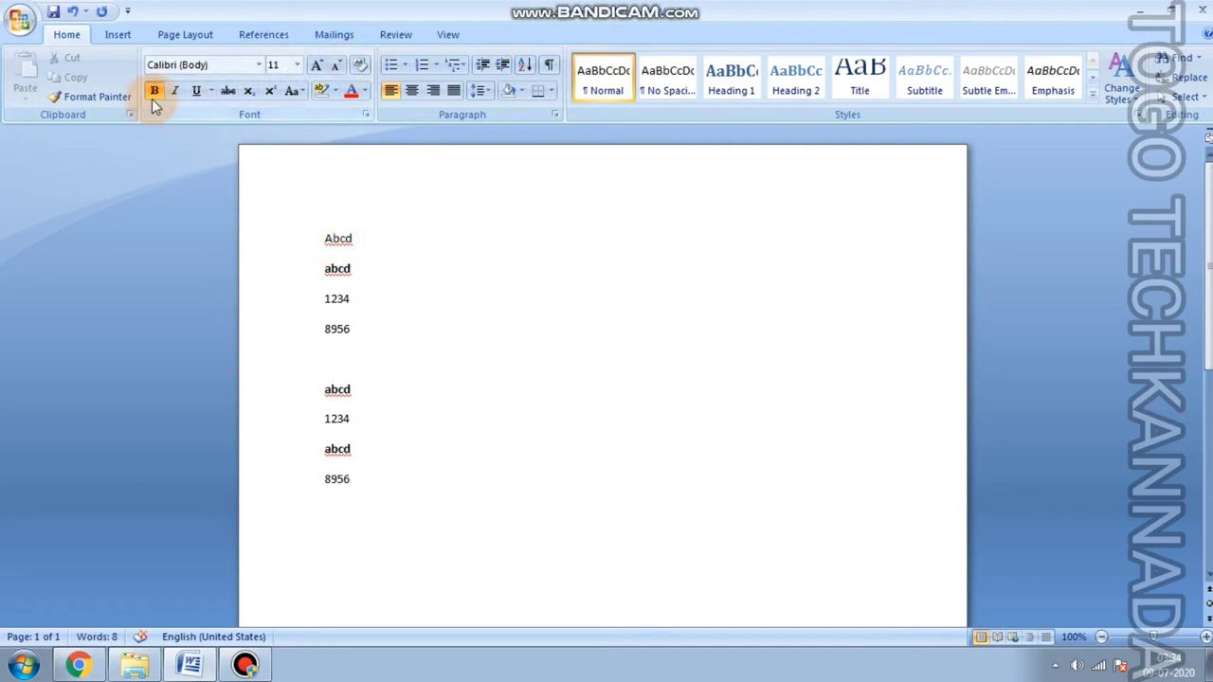
pyautogui.click(331, 231)
# Reselect Abcd and make it bold, italic and underlined.
pyautogui.doubleClick(333, 235)
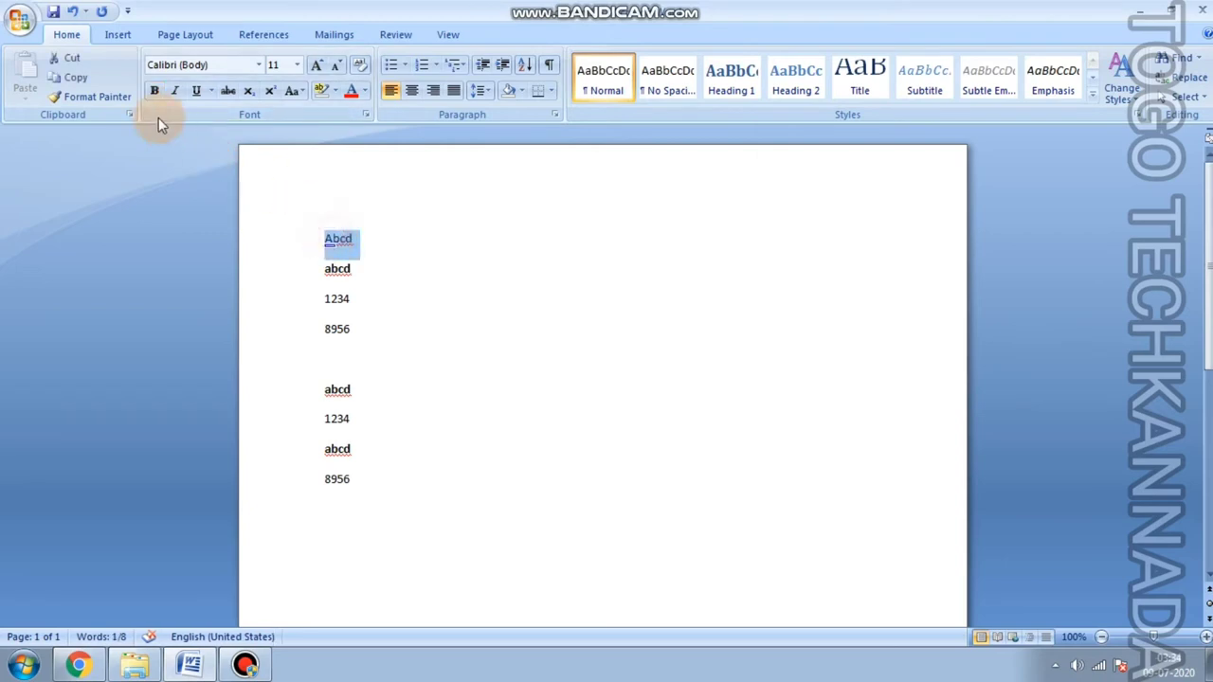
pyautogui.click(155, 91)
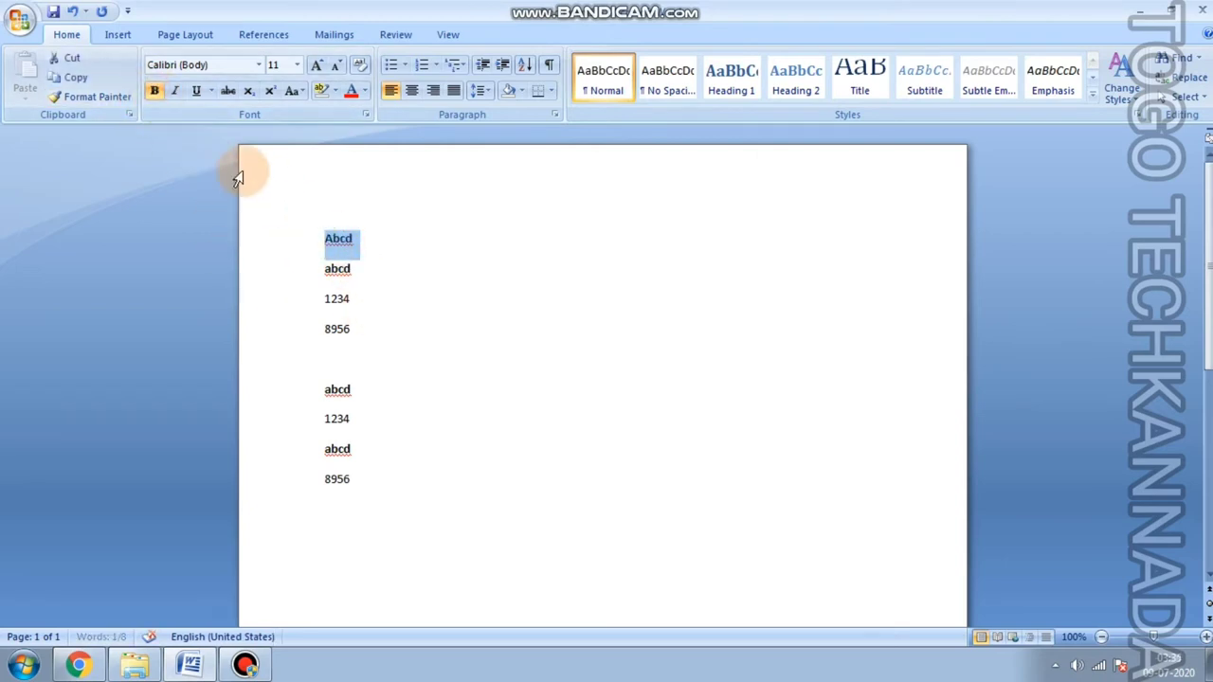
pyautogui.click(197, 92)
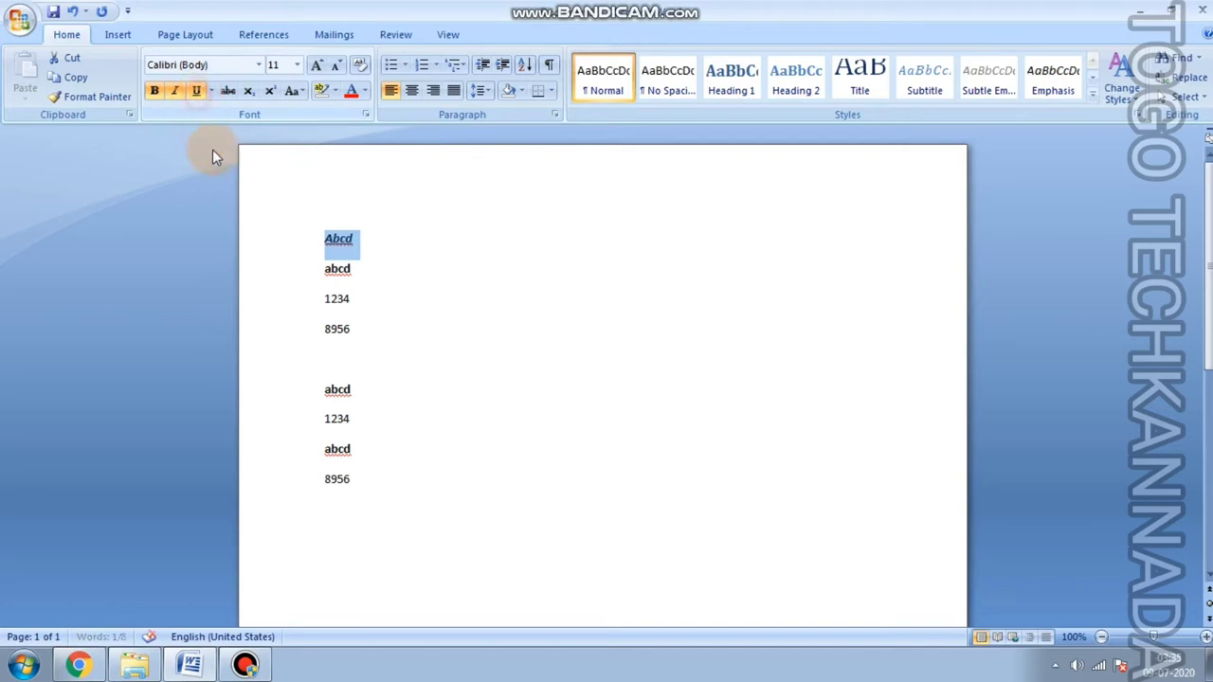
pyautogui.click(366, 248)
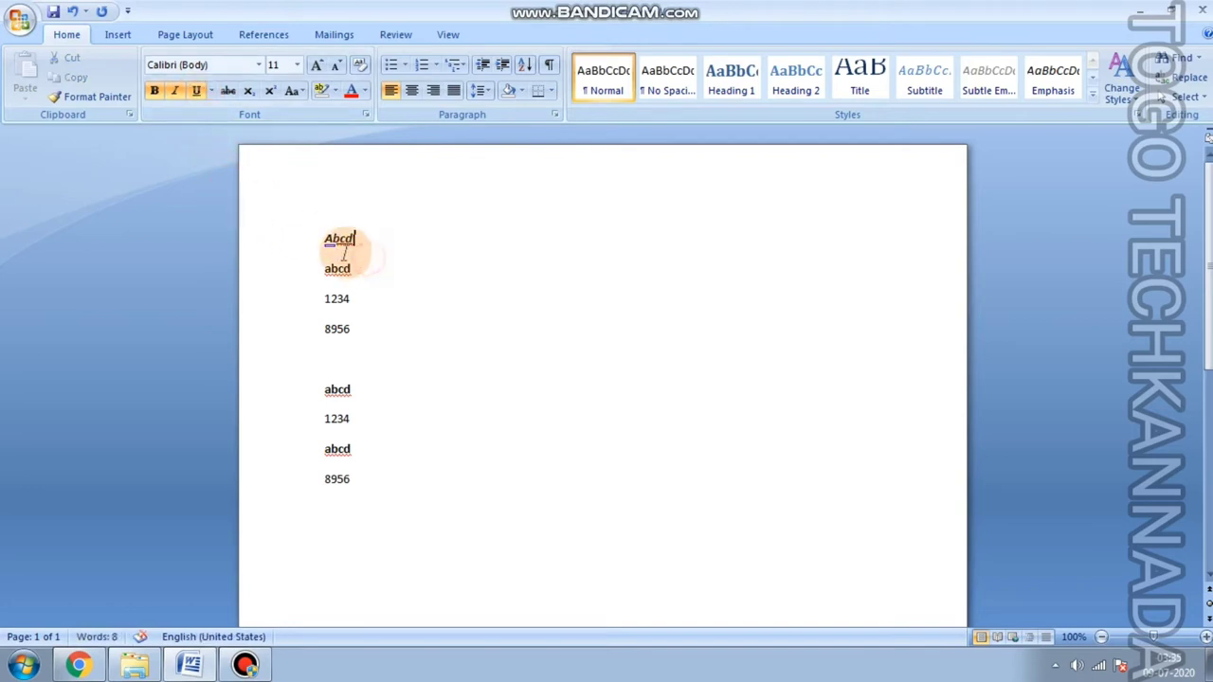
# Apply a dotted underline to the top Abcd and a dashed underline to the second-block 1234.
pyautogui.click(211, 92)
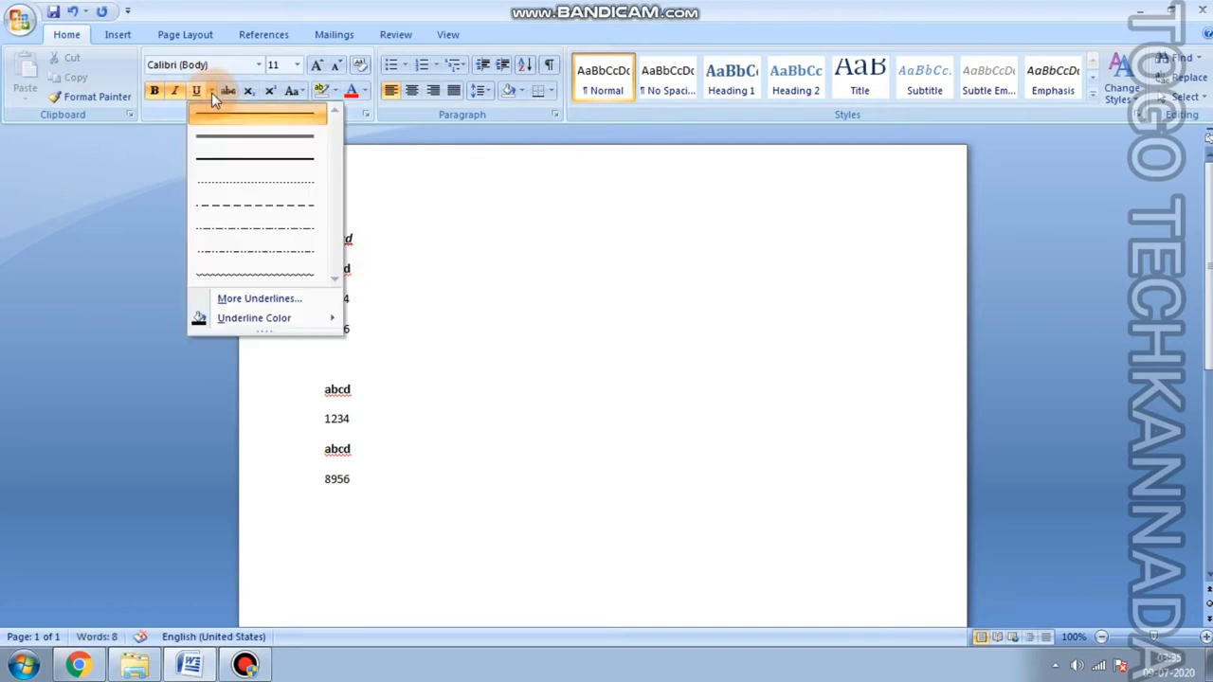
pyautogui.click(243, 181)
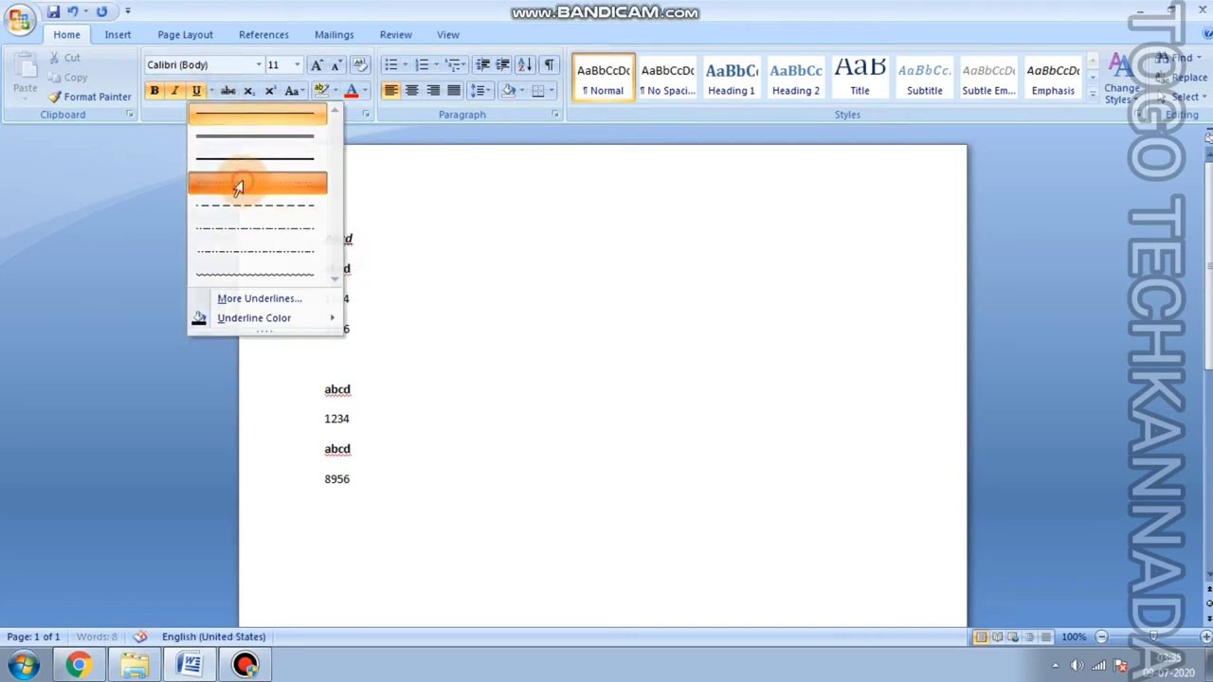
pyautogui.doubleClick(336, 419)
pyautogui.click(209, 91)
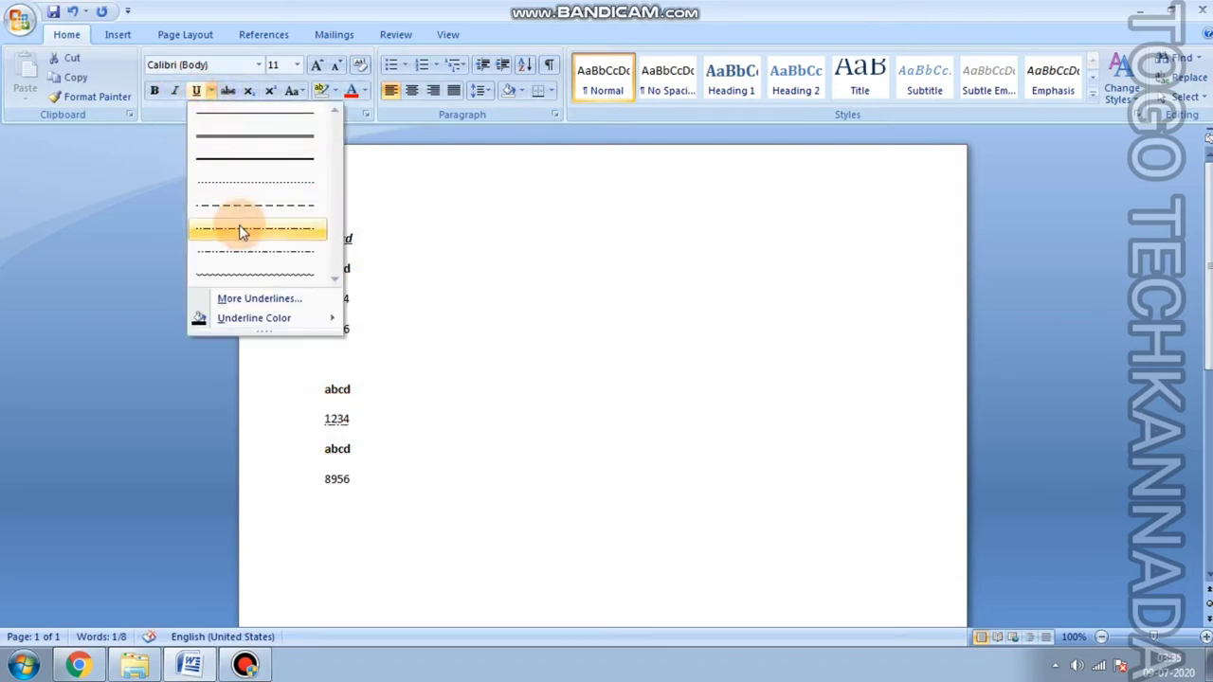
pyautogui.click(242, 273)
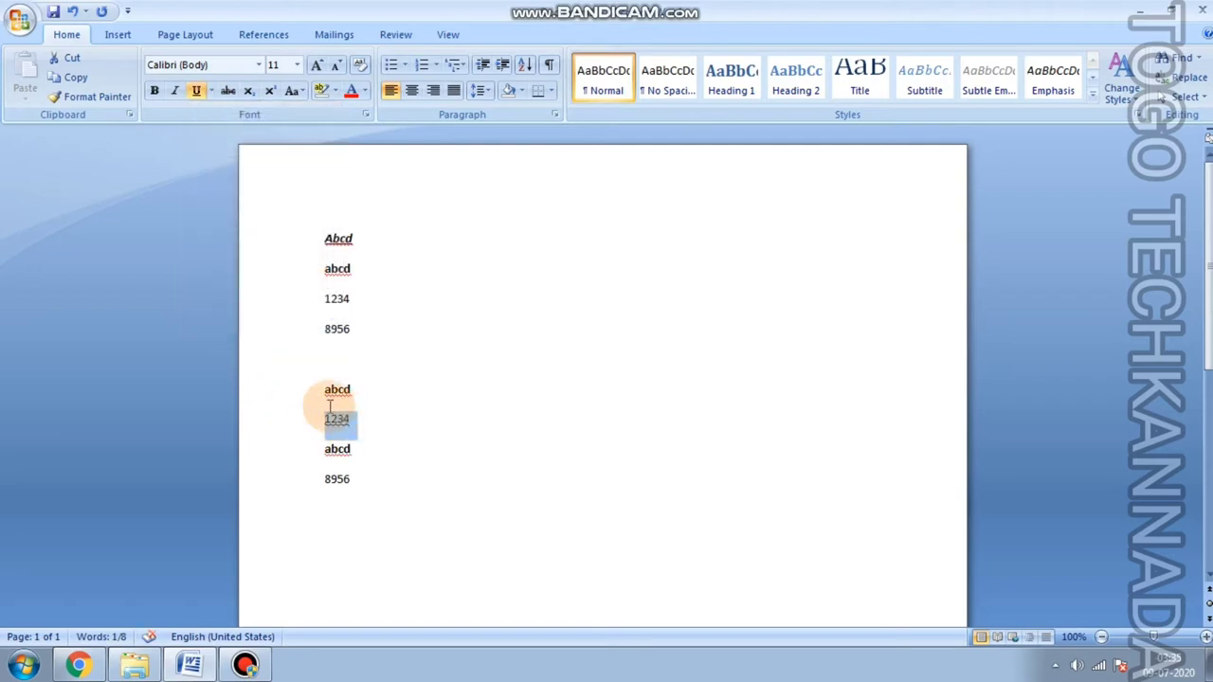
pyautogui.click(209, 91)
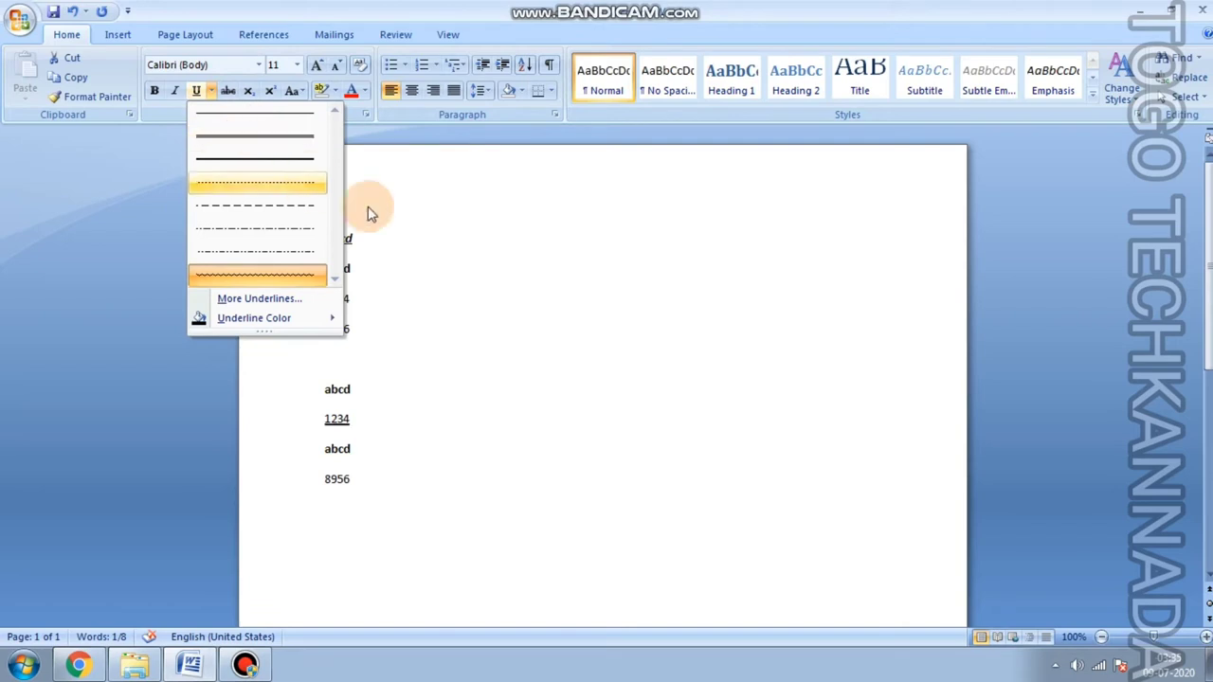
pyautogui.click(377, 386)
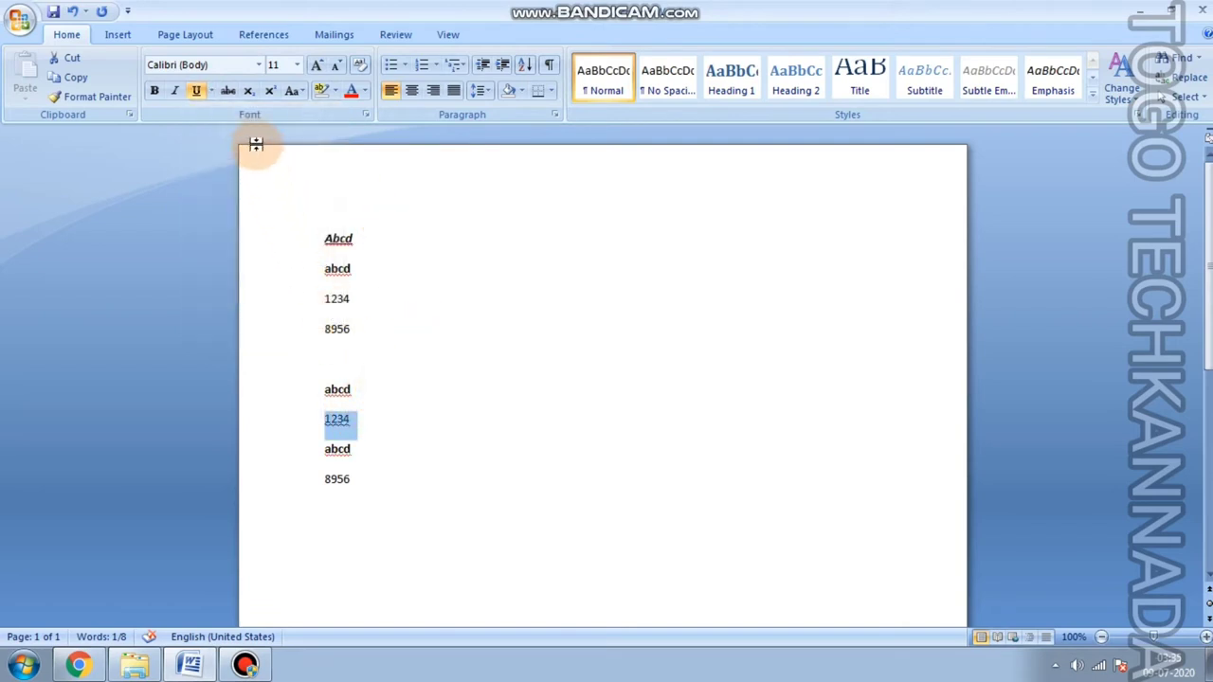
pyautogui.doubleClick(323, 300)
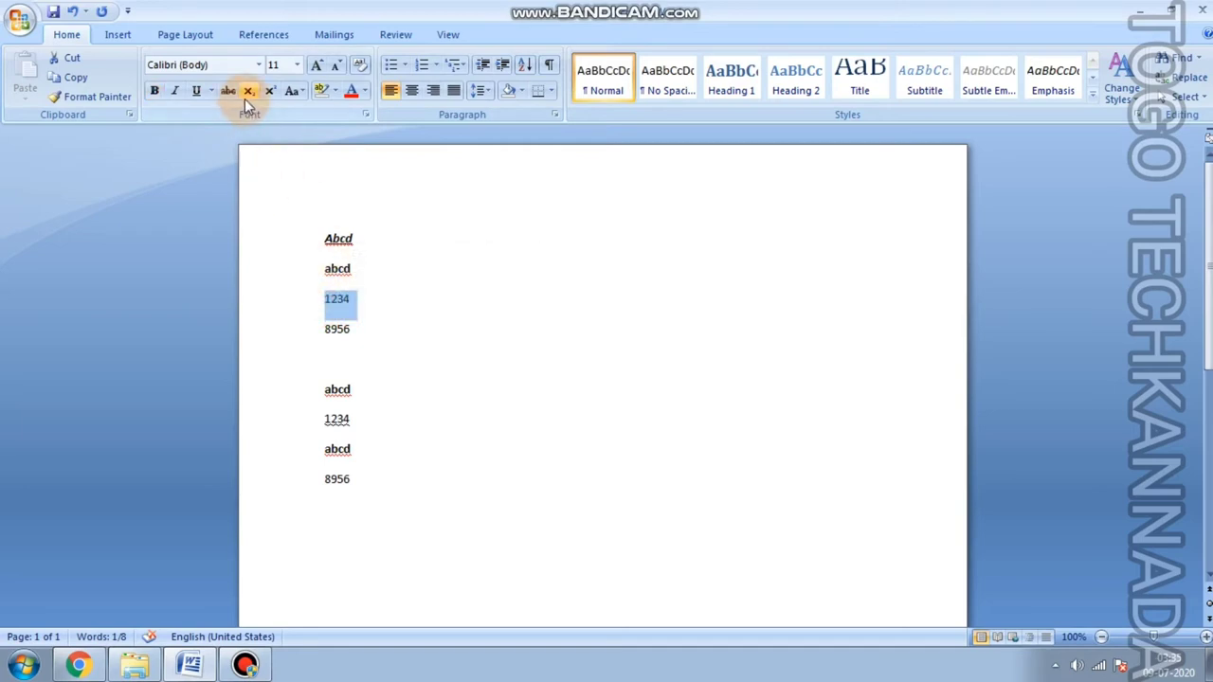
# Strike through the third-line 1234 and make the 9 in 8956 subscript.
pyautogui.click(392, 298)
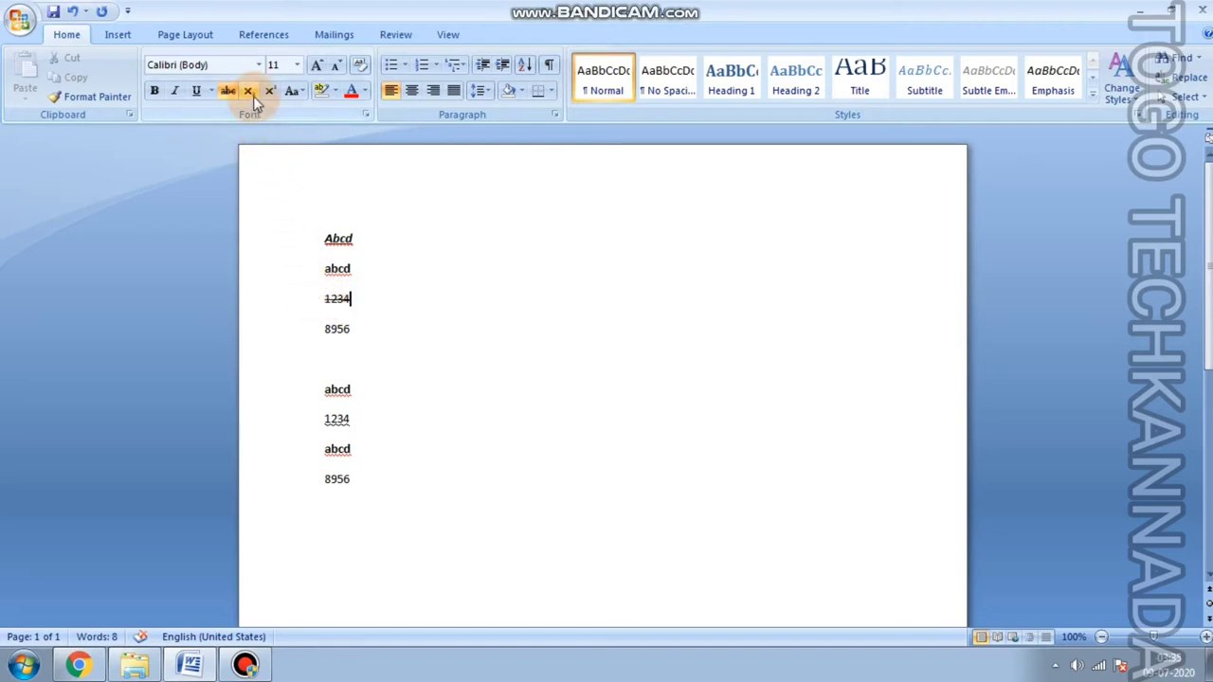
pyautogui.click(327, 325)
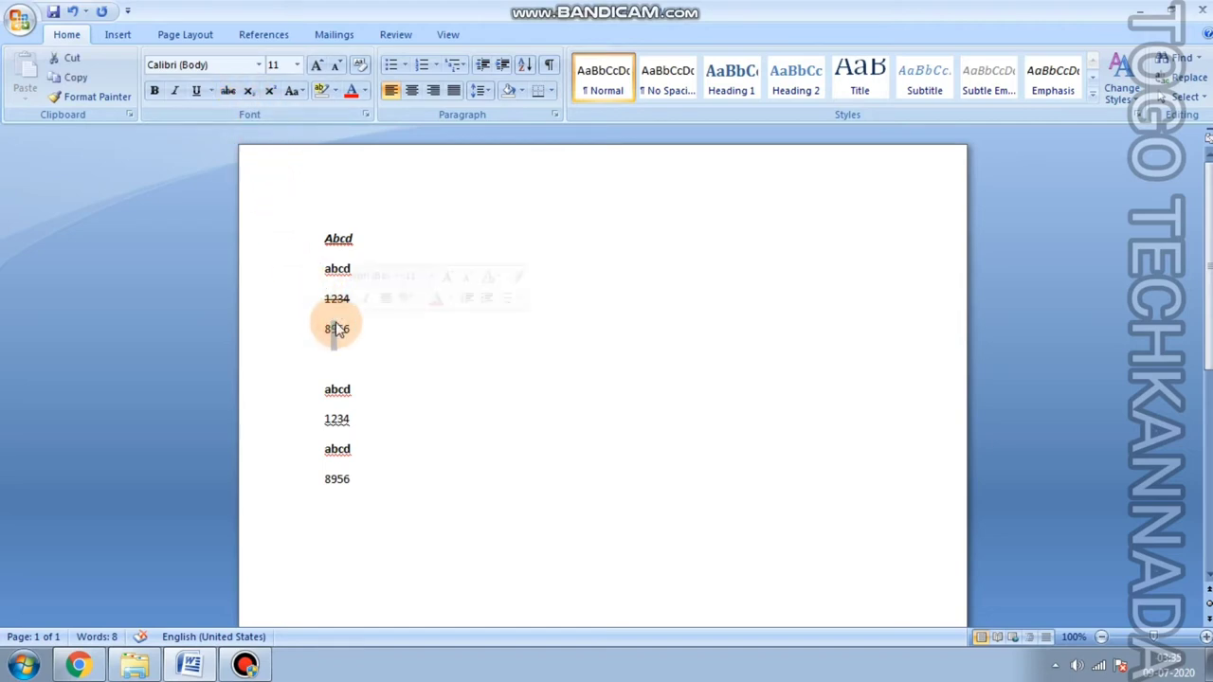
pyautogui.click(248, 91)
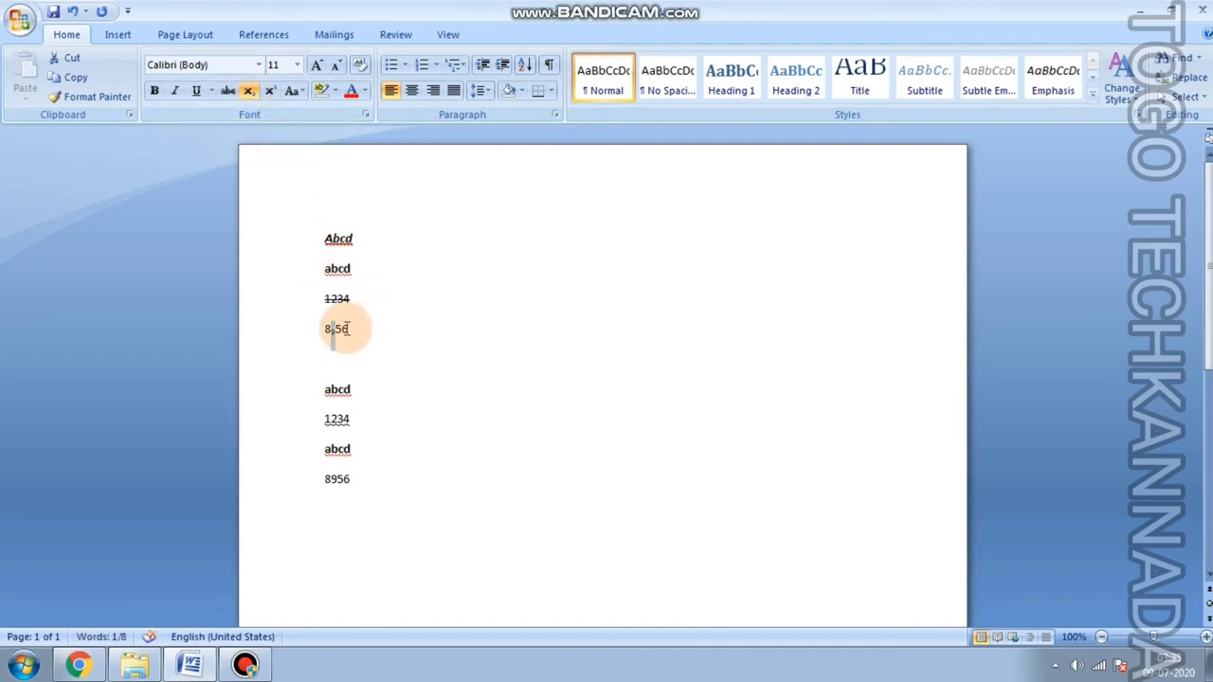
# Make the final 6 and then the 9 of 8956 superscripts, giving 8⁹5⁶.
pyautogui.moveTo(340, 329); pyautogui.dragTo(349, 329)
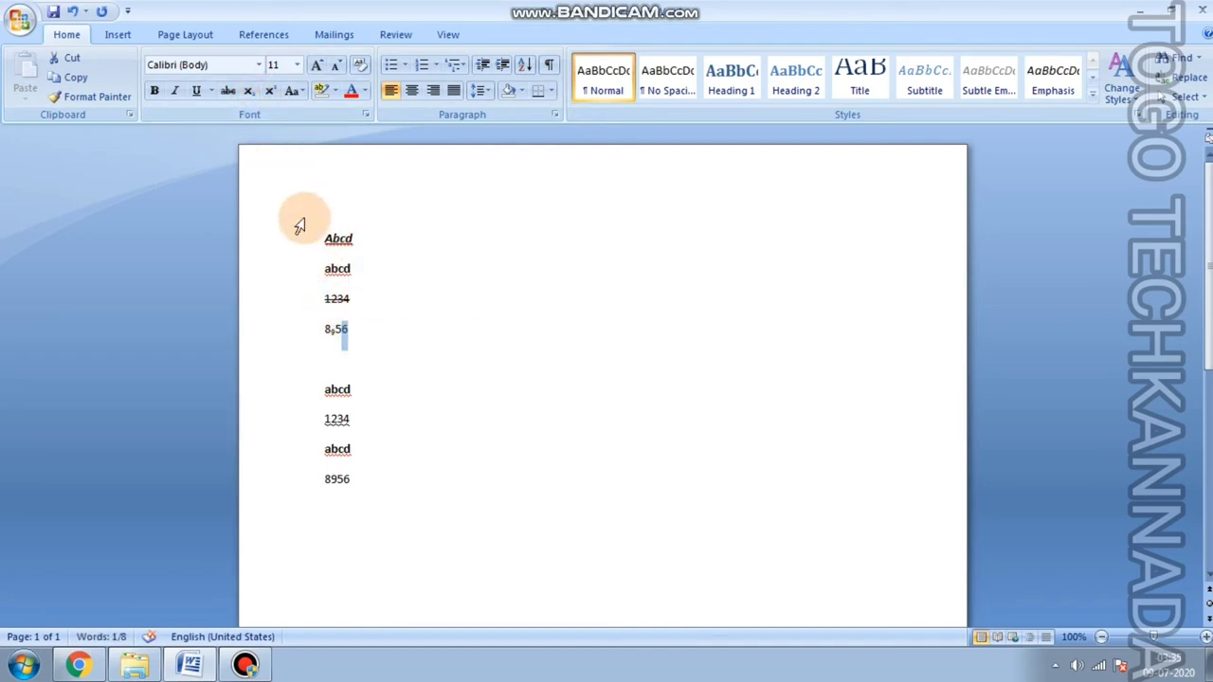
pyautogui.click(248, 90)
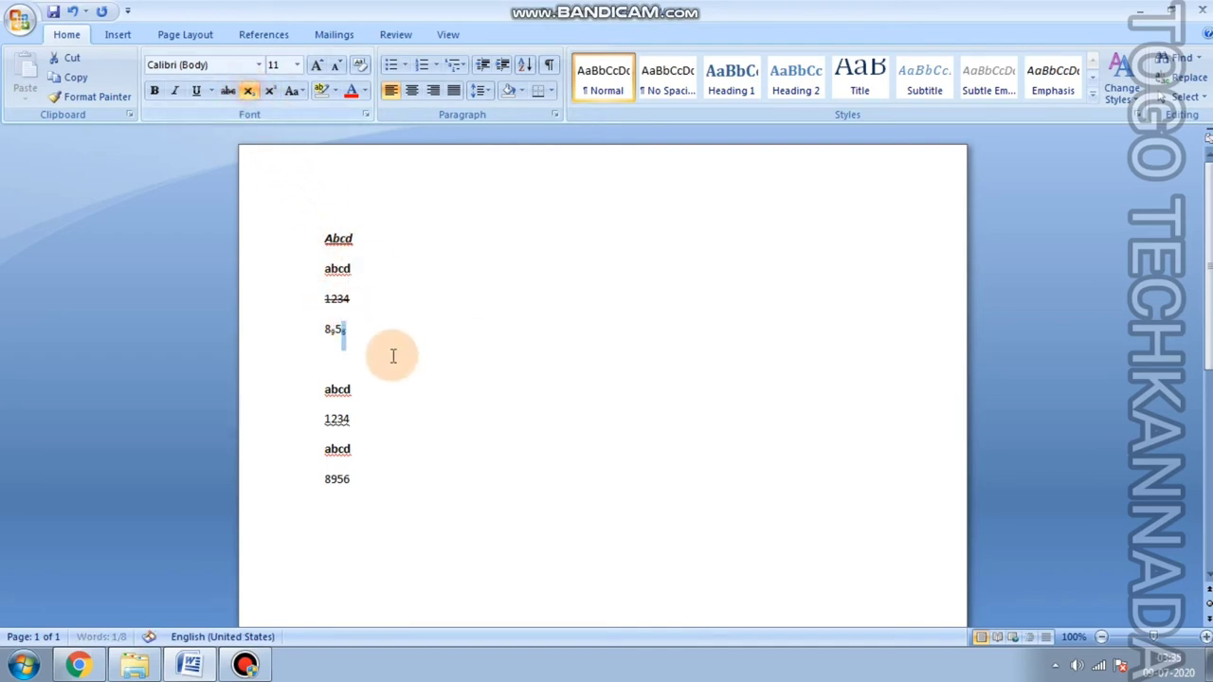
pyautogui.click(271, 90)
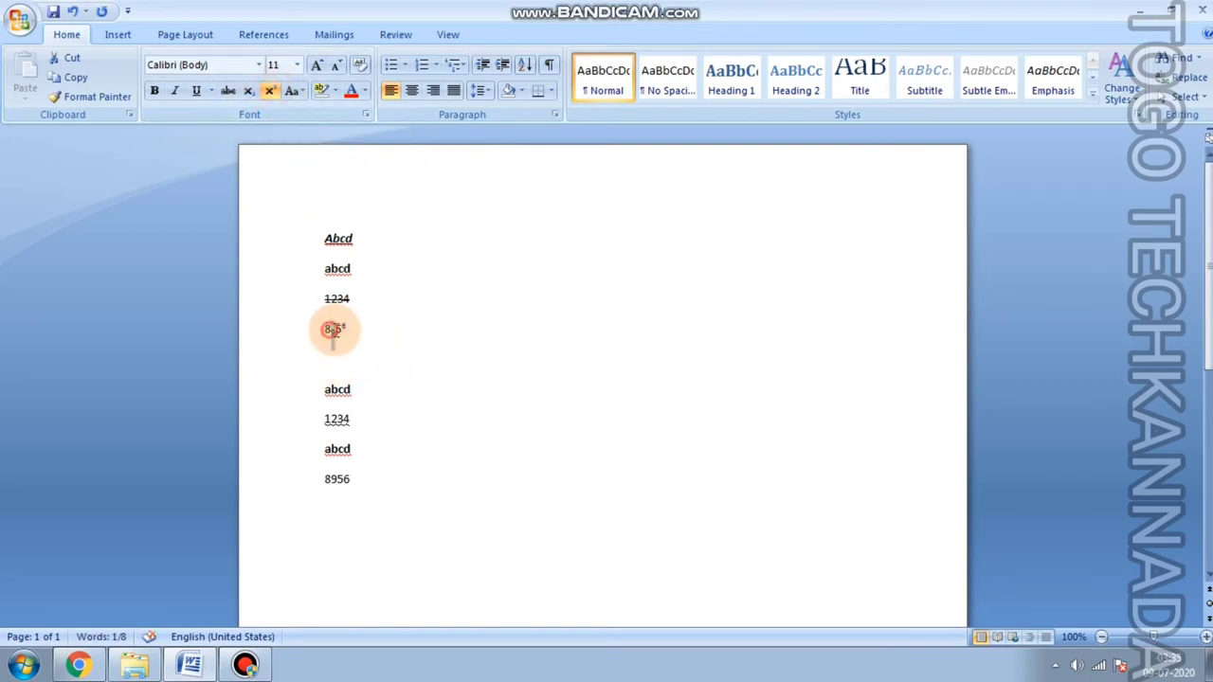
pyautogui.moveTo(328, 330); pyautogui.dragTo(336, 330)
pyautogui.click(271, 95)
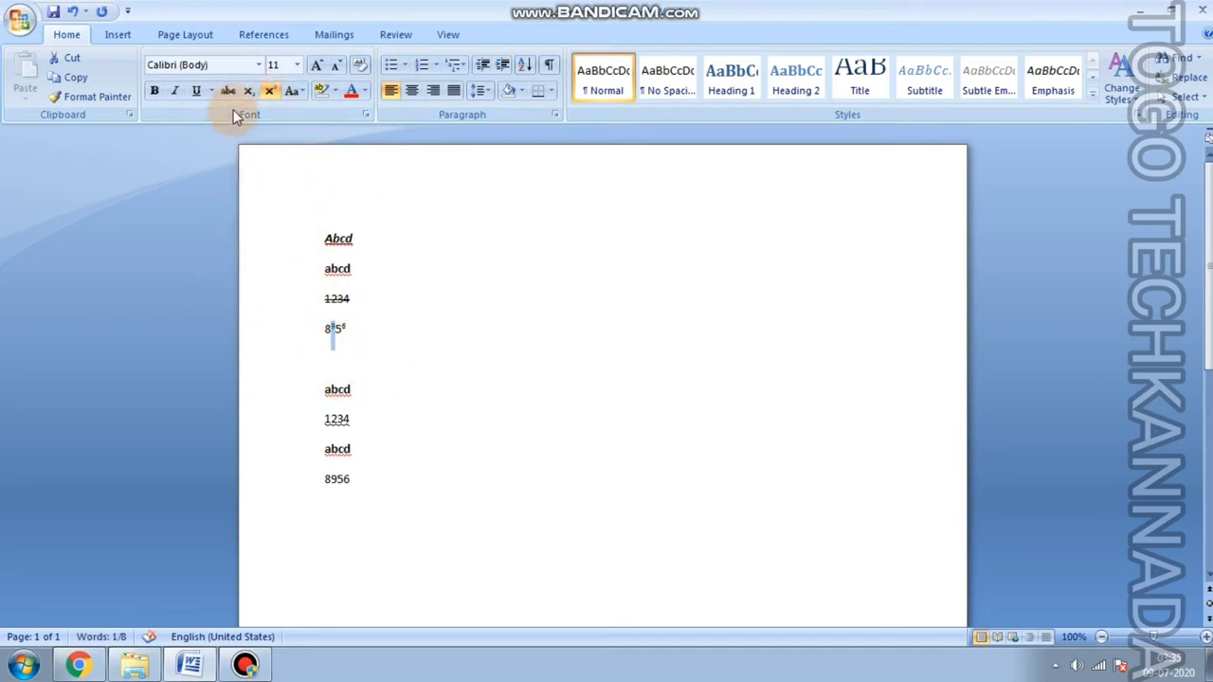
# Delete the italic Abcd first line, then undo the deletion.
pyautogui.click(293, 94)
pyautogui.click(401, 271)
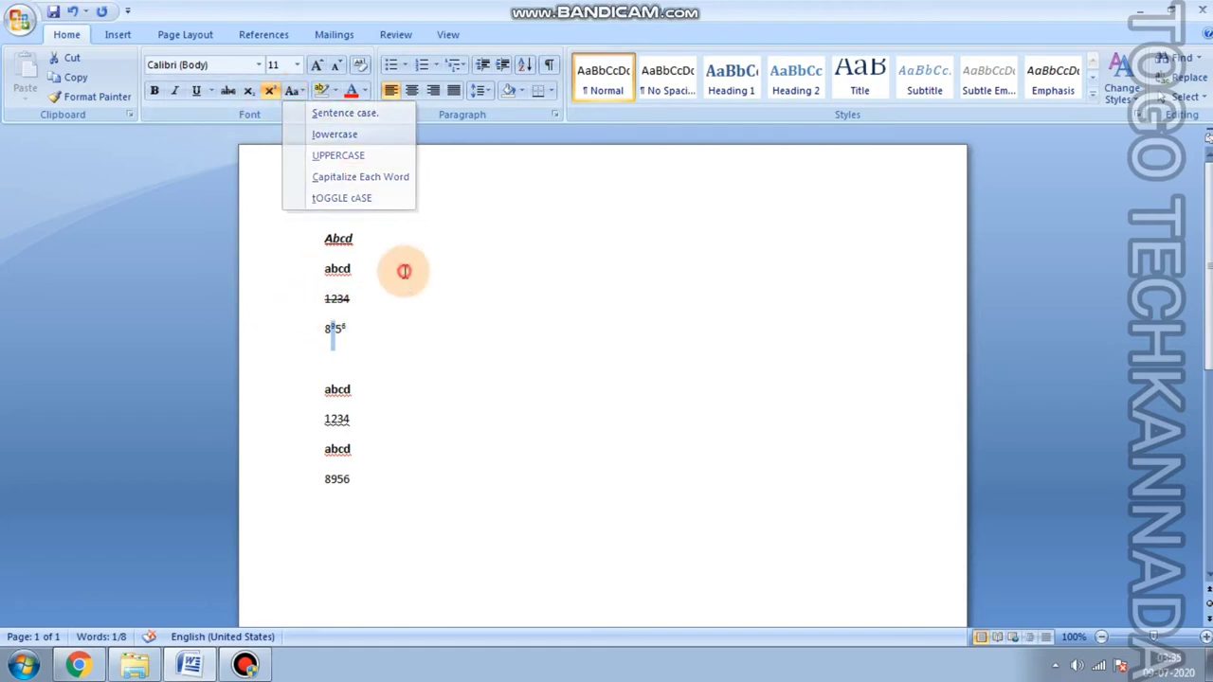
pyautogui.moveTo(326, 234); pyautogui.dragTo(382, 234)
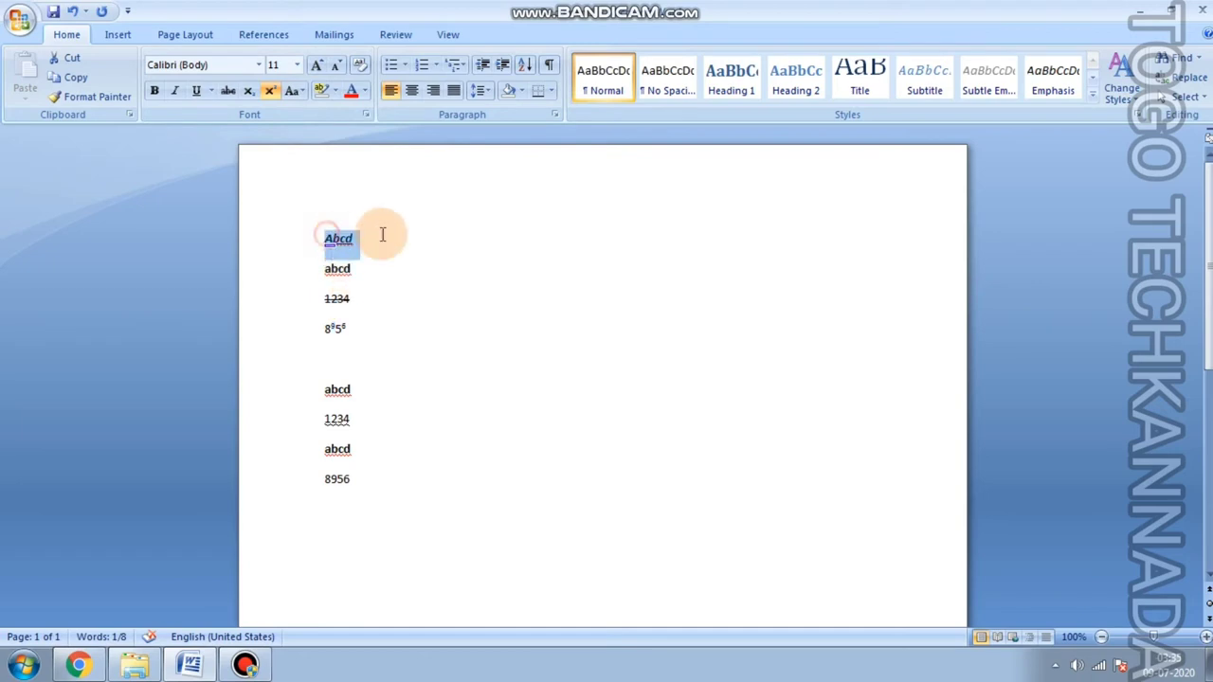
pyautogui.press('Delete')
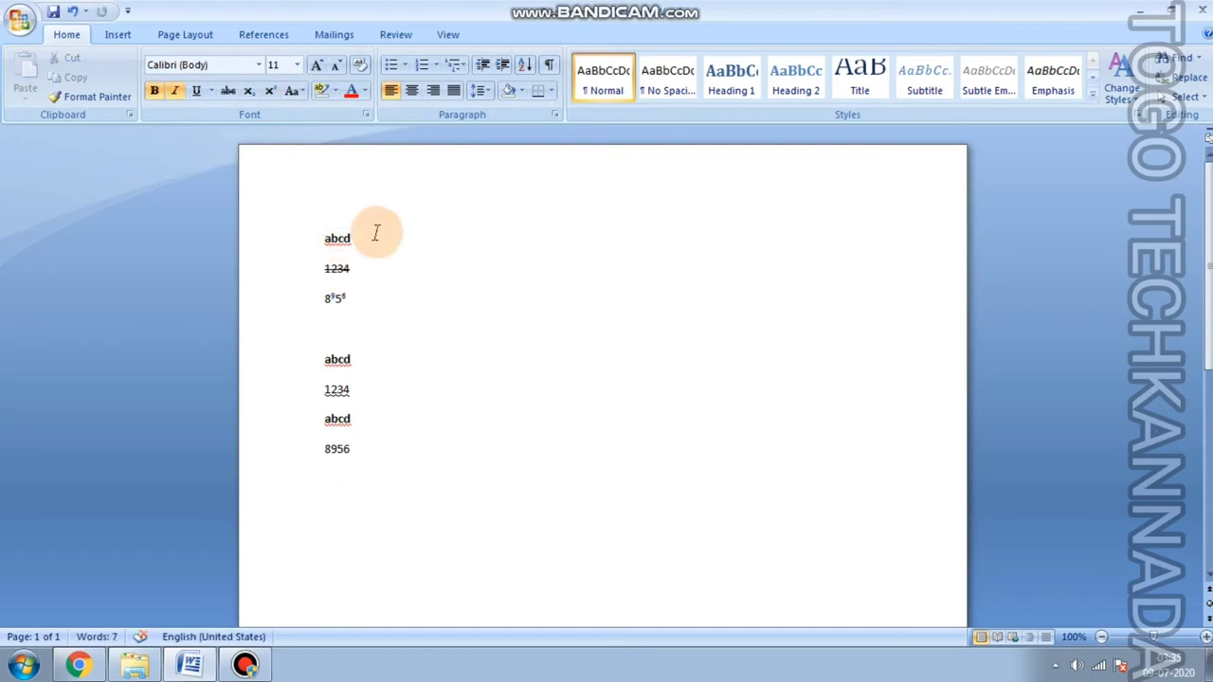
pyautogui.hotkey('ctrl', 'z')
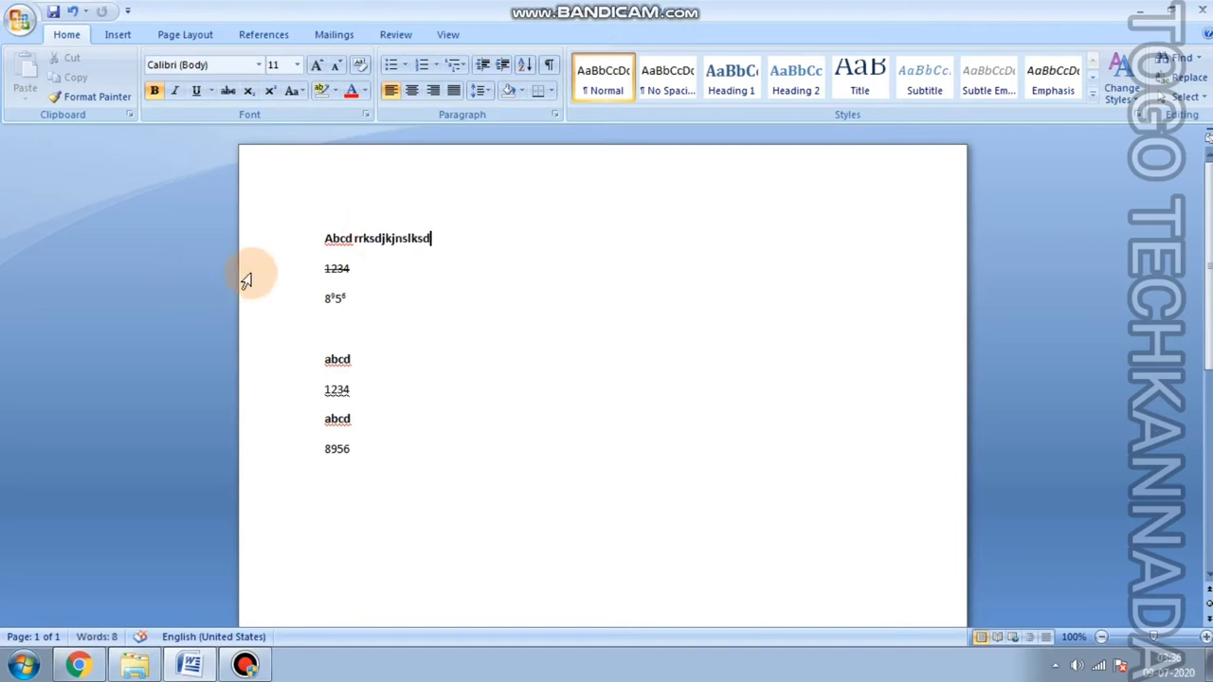
# Apply Sentence case, lowercase, UPPERCASE, then Capitalize Each Word to the whole first line.
pyautogui.moveTo(325, 235); pyautogui.dragTo(436, 238)
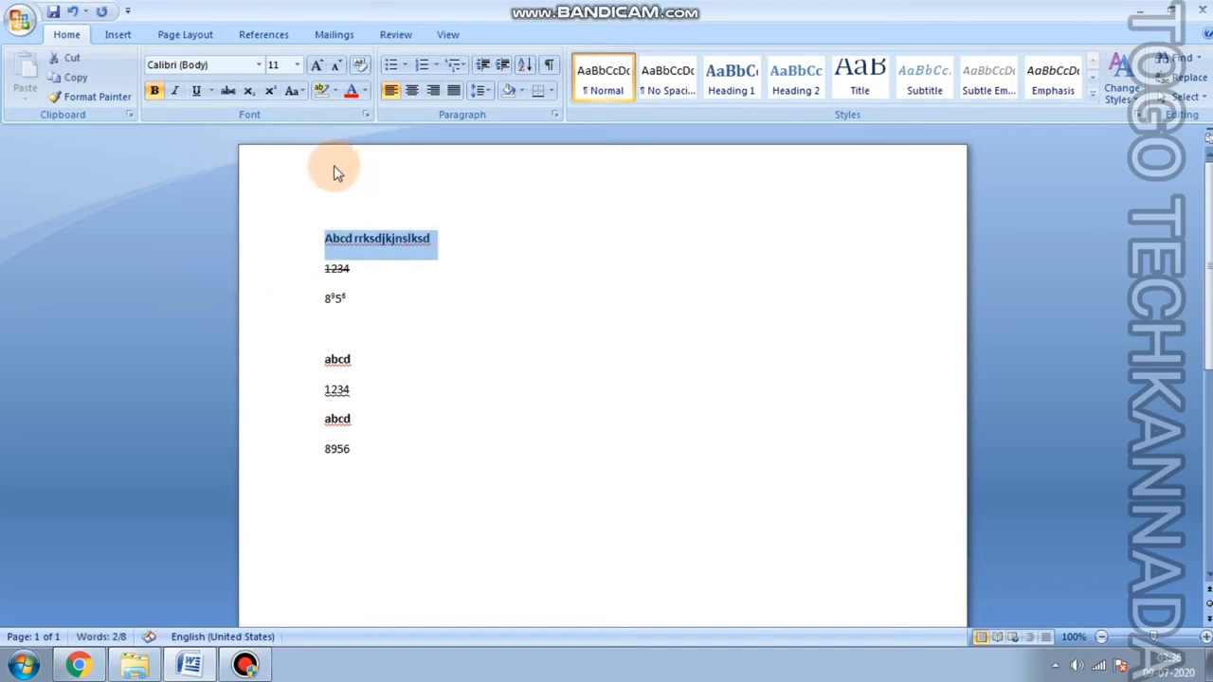
pyautogui.click(305, 98)
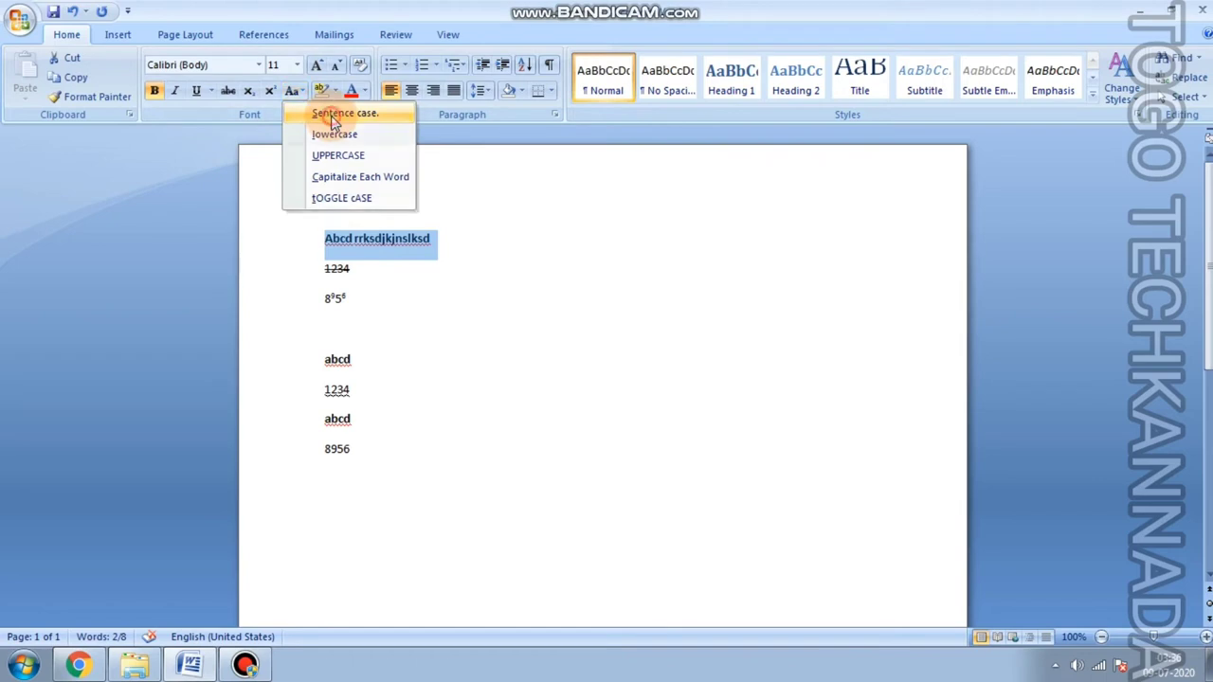
pyautogui.click(332, 114)
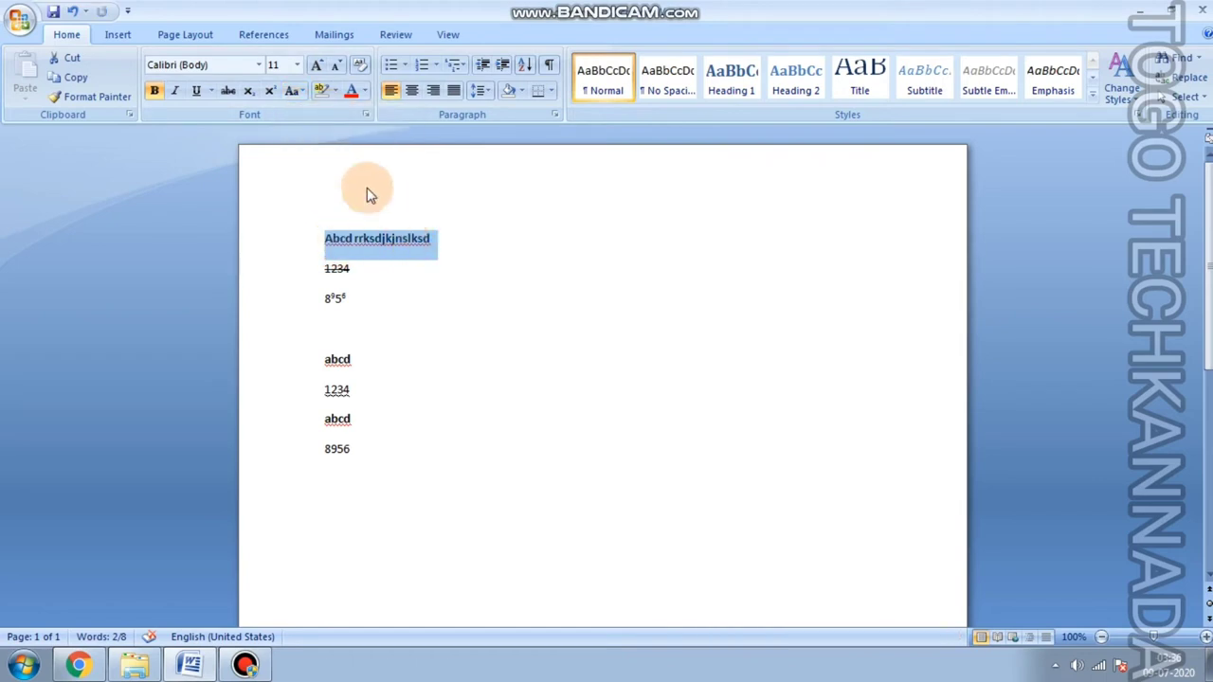
pyautogui.click(295, 93)
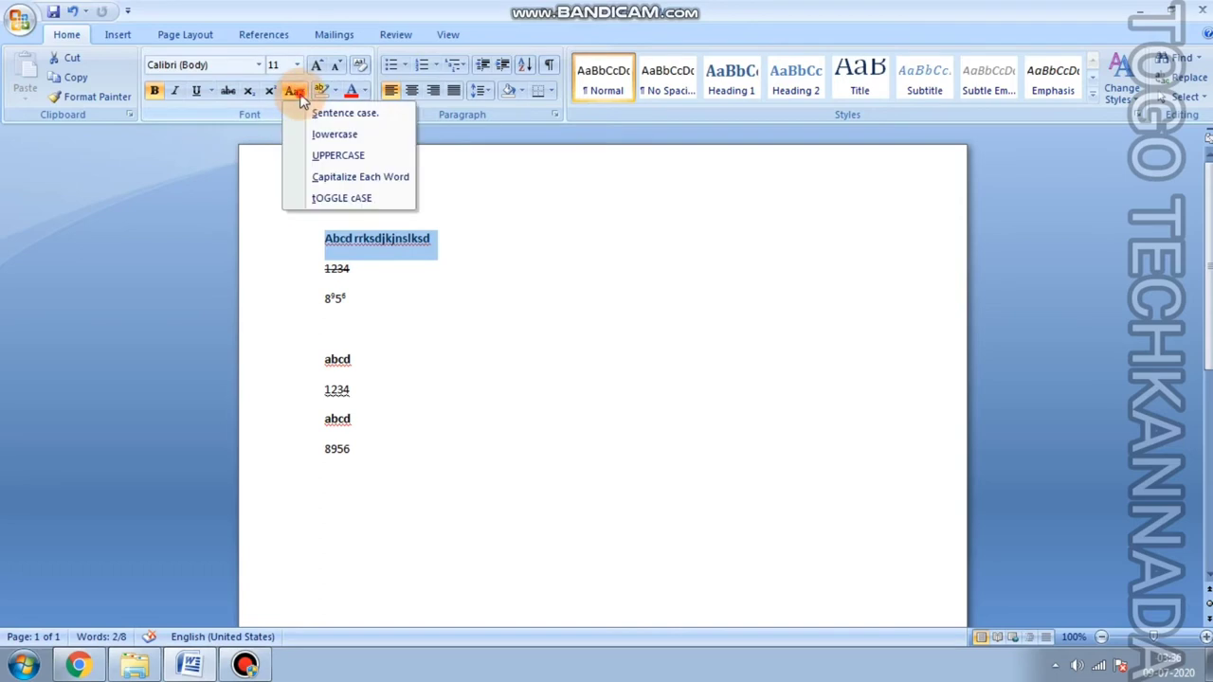
pyautogui.click(332, 133)
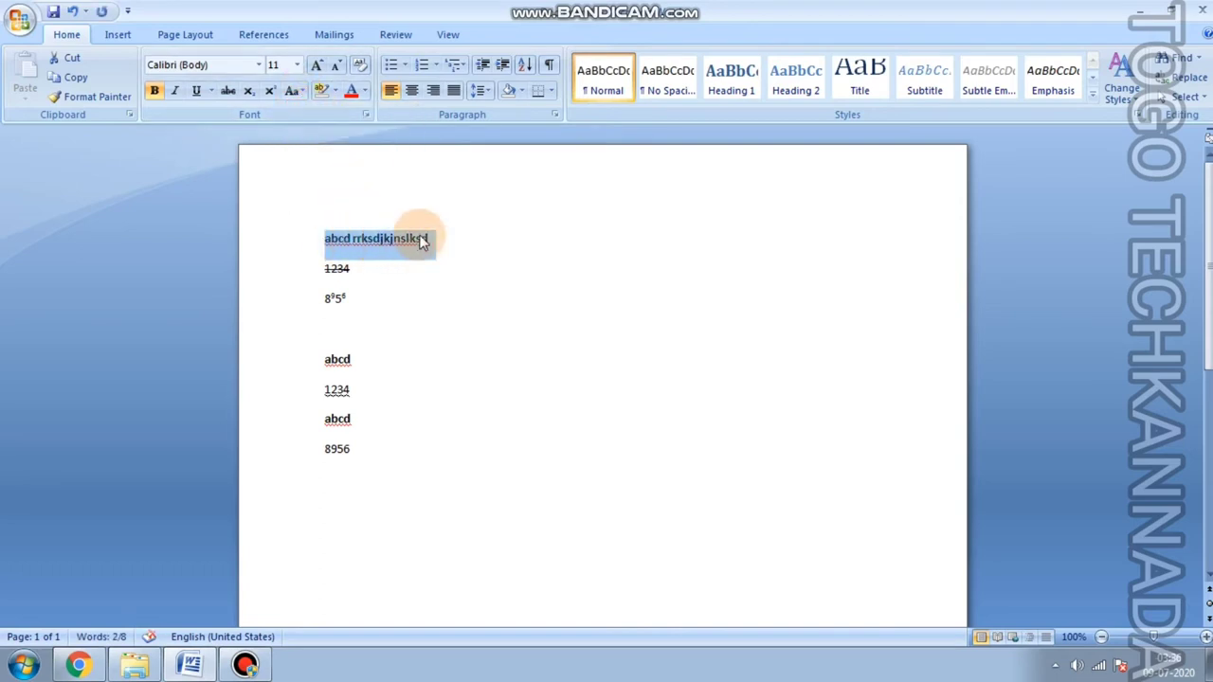
pyautogui.click(295, 92)
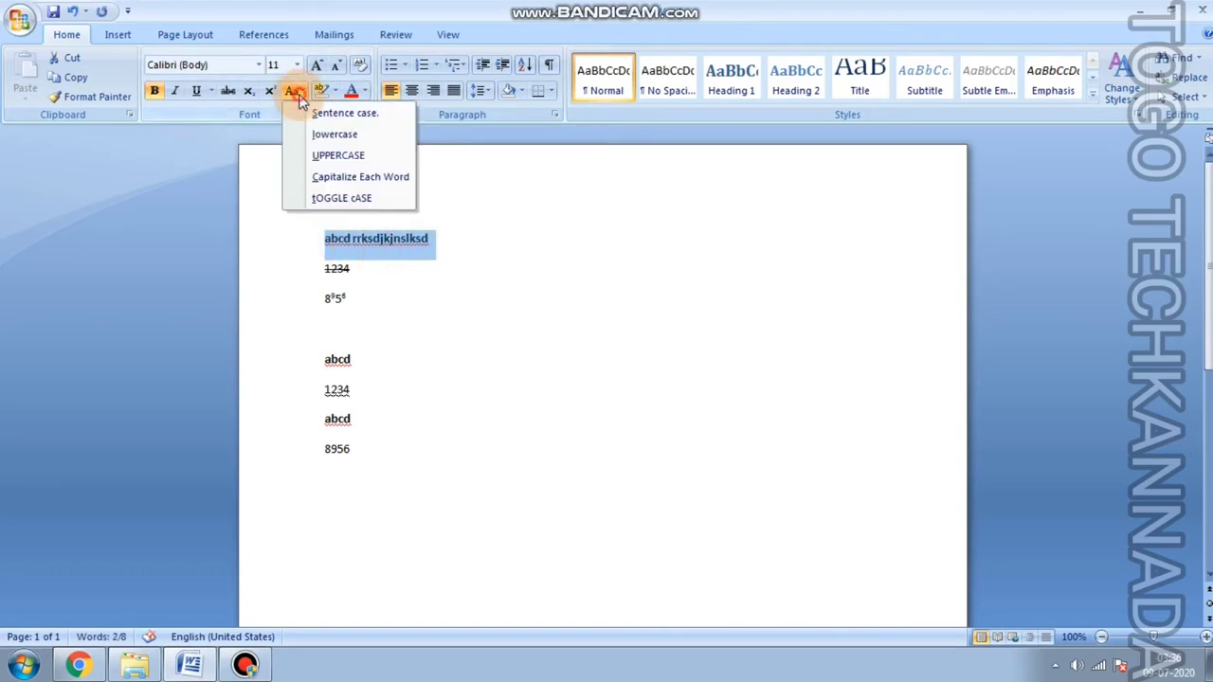
pyautogui.click(335, 155)
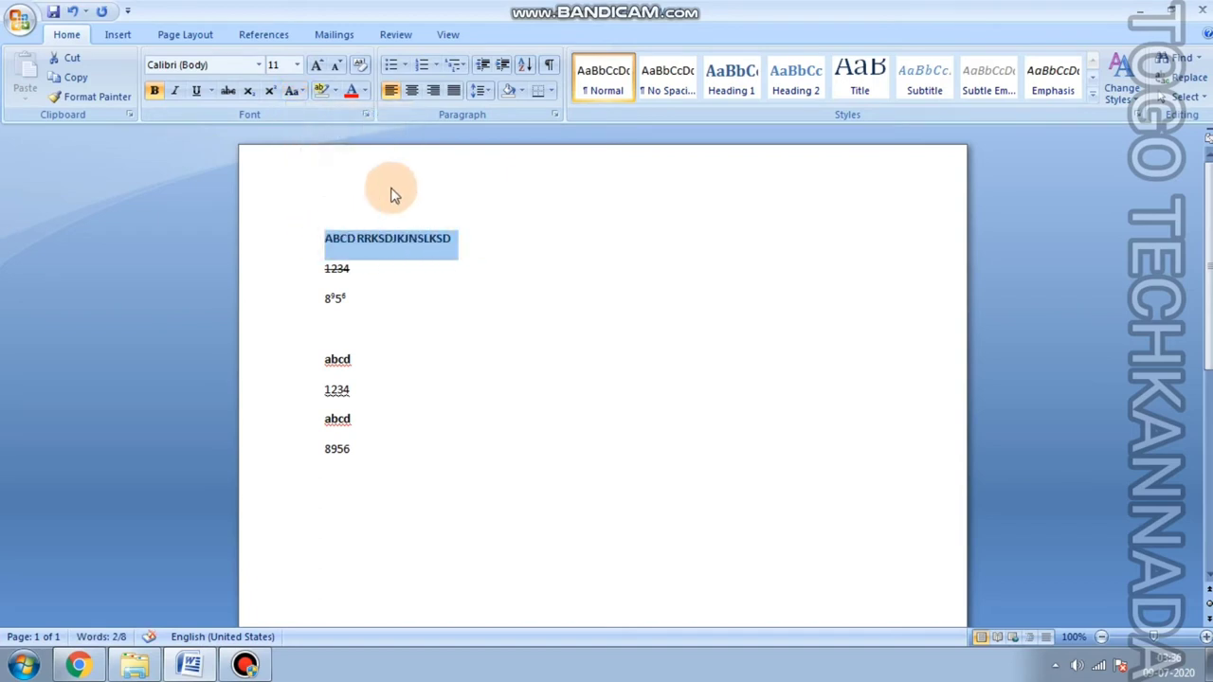
pyautogui.click(294, 91)
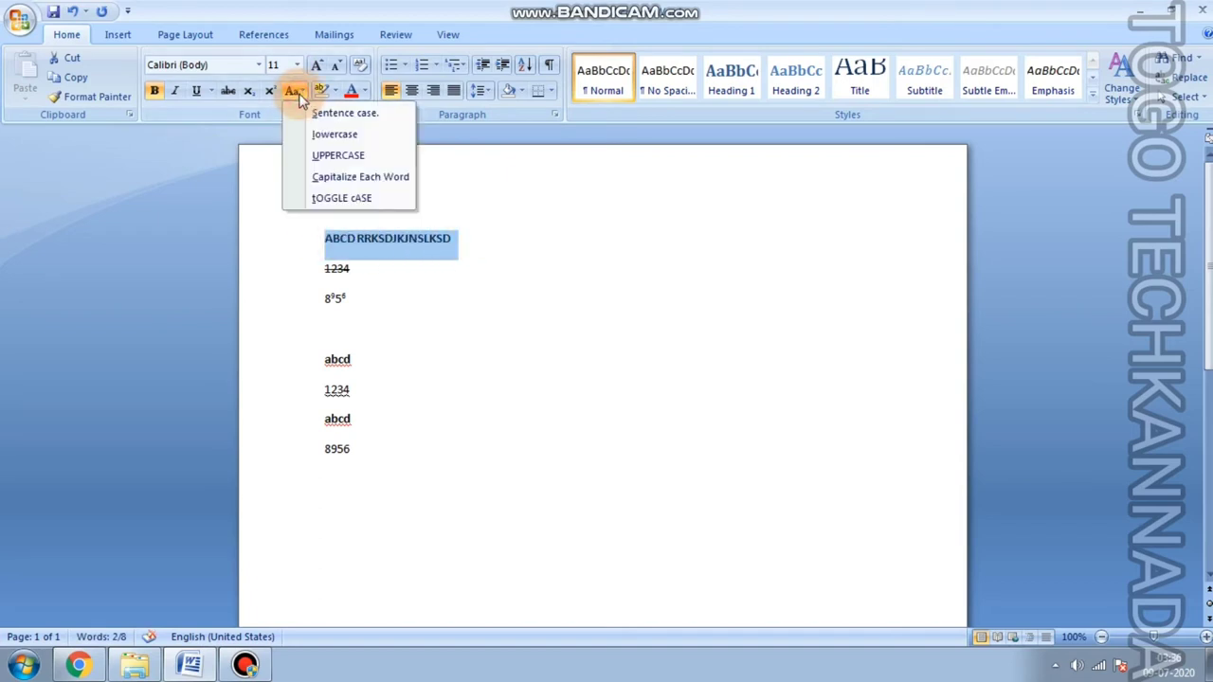
pyautogui.click(342, 179)
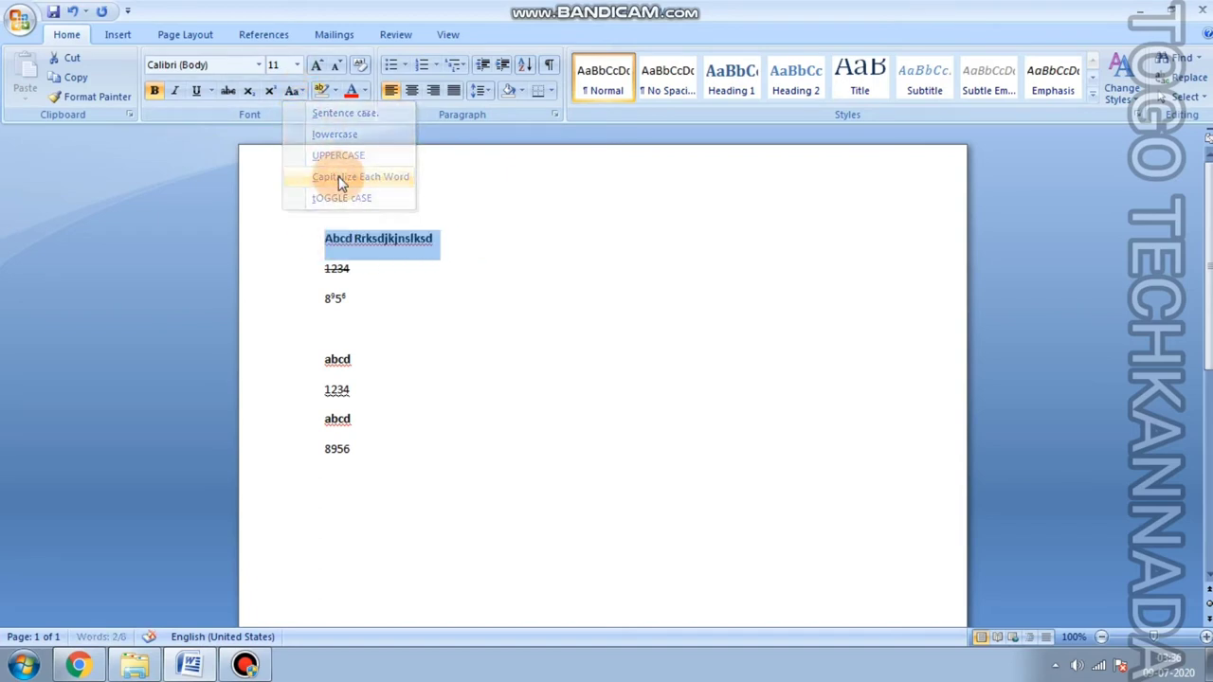
# Toggle the case of the second word and of Abc, so the line reads aBCd rRKSDJKJNSLKSD.
pyautogui.click(332, 242)
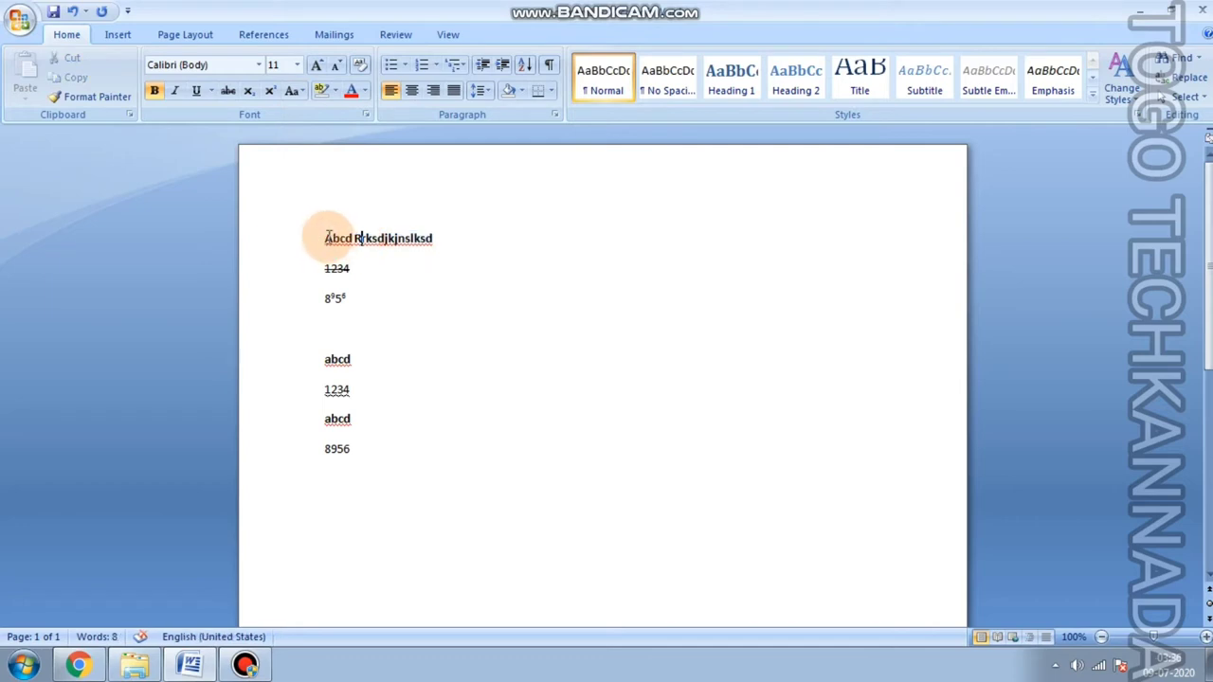
pyautogui.click(294, 91)
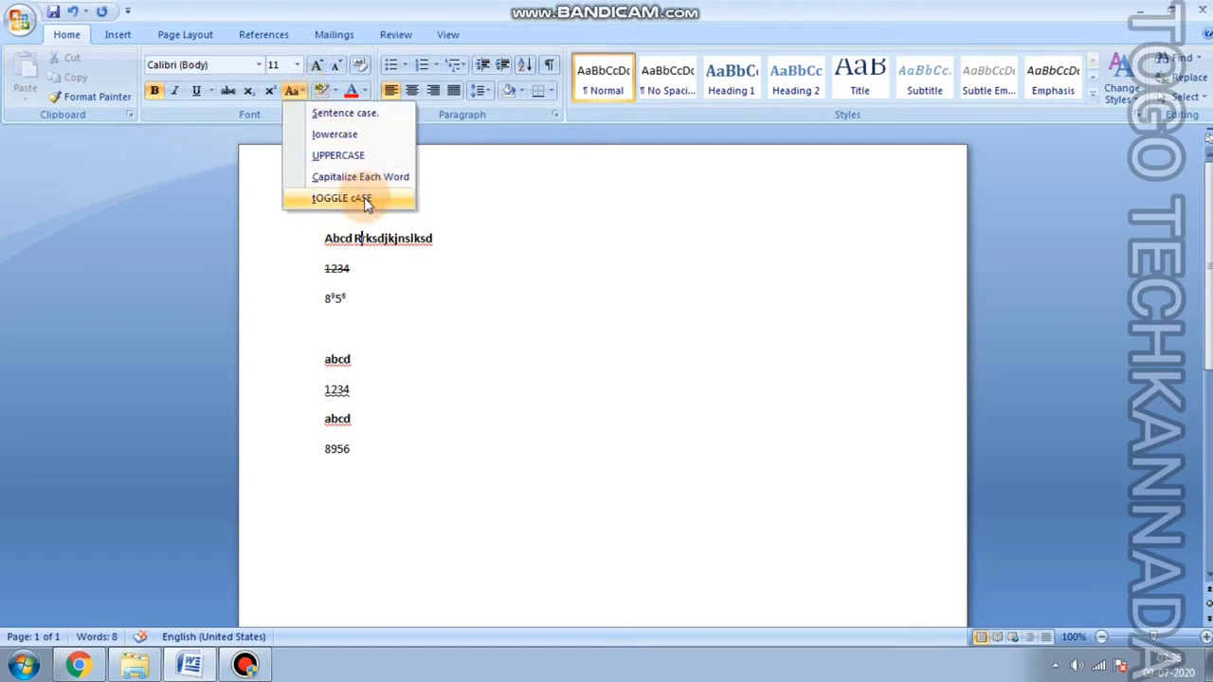
pyautogui.click(364, 197)
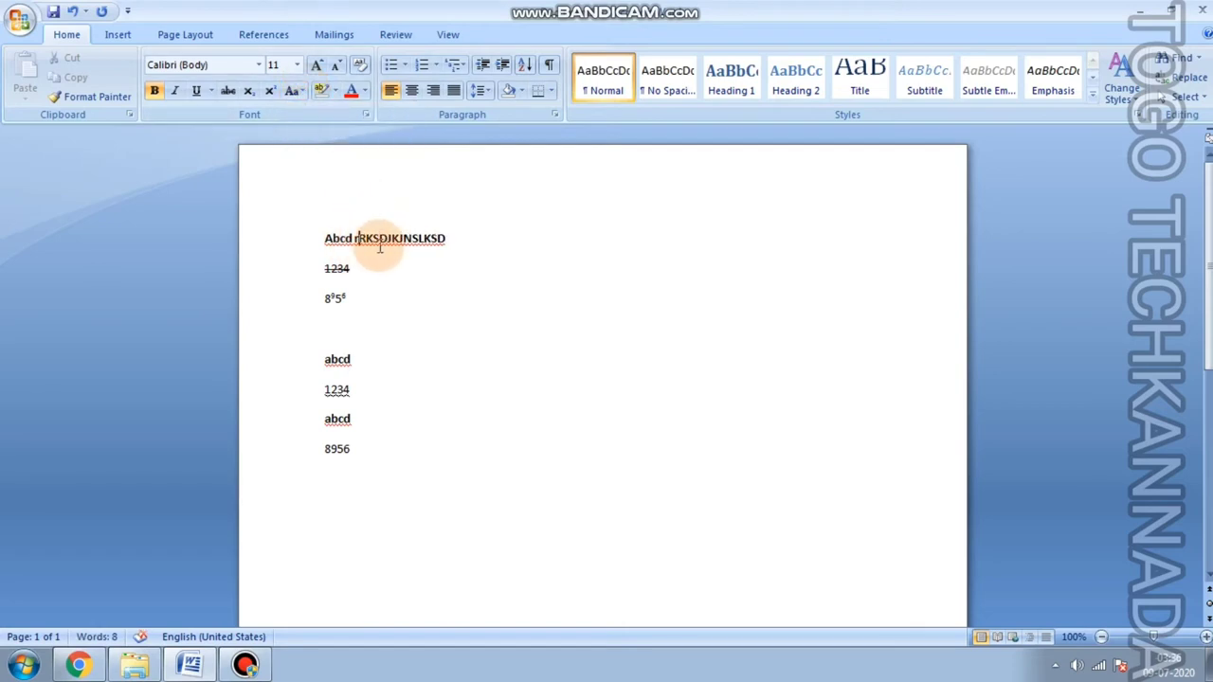
pyautogui.click(325, 239)
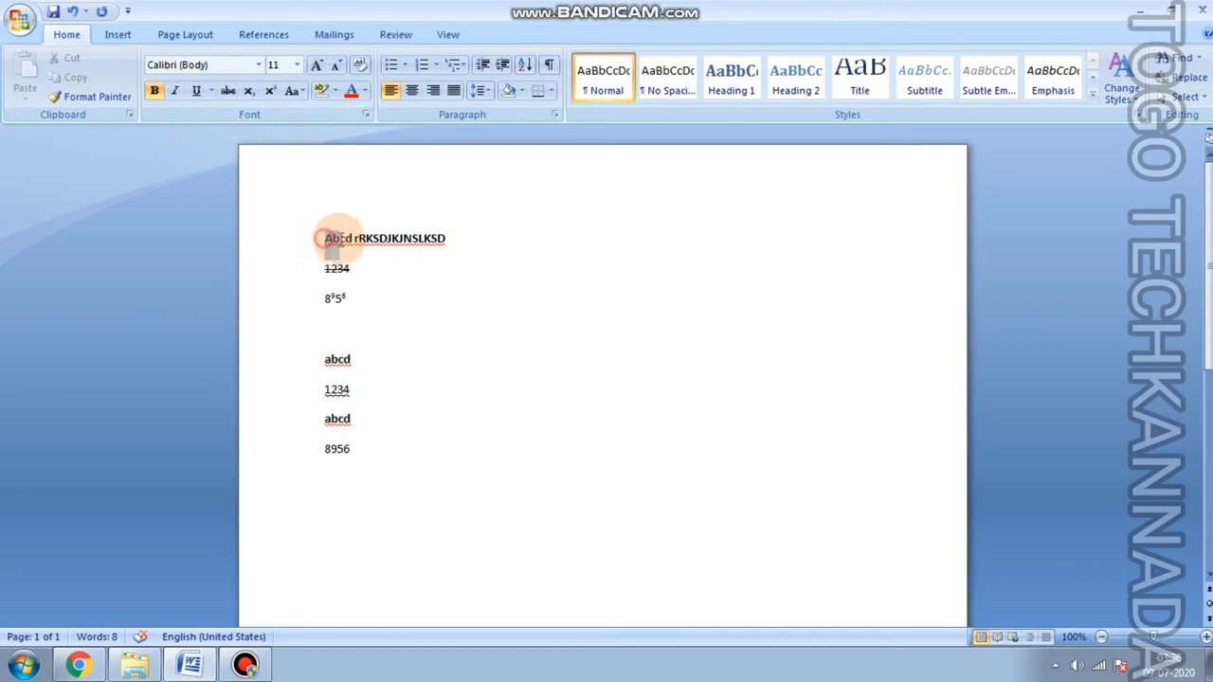
pyautogui.click(292, 90)
pyautogui.click(338, 198)
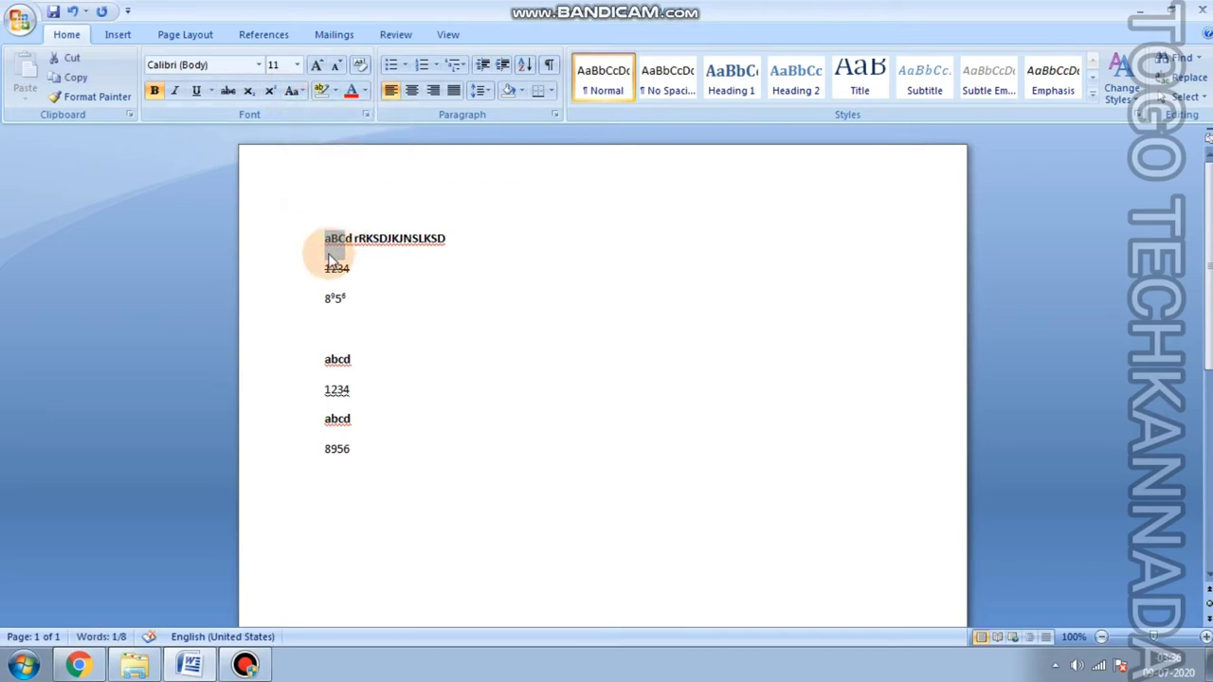
pyautogui.click(402, 248)
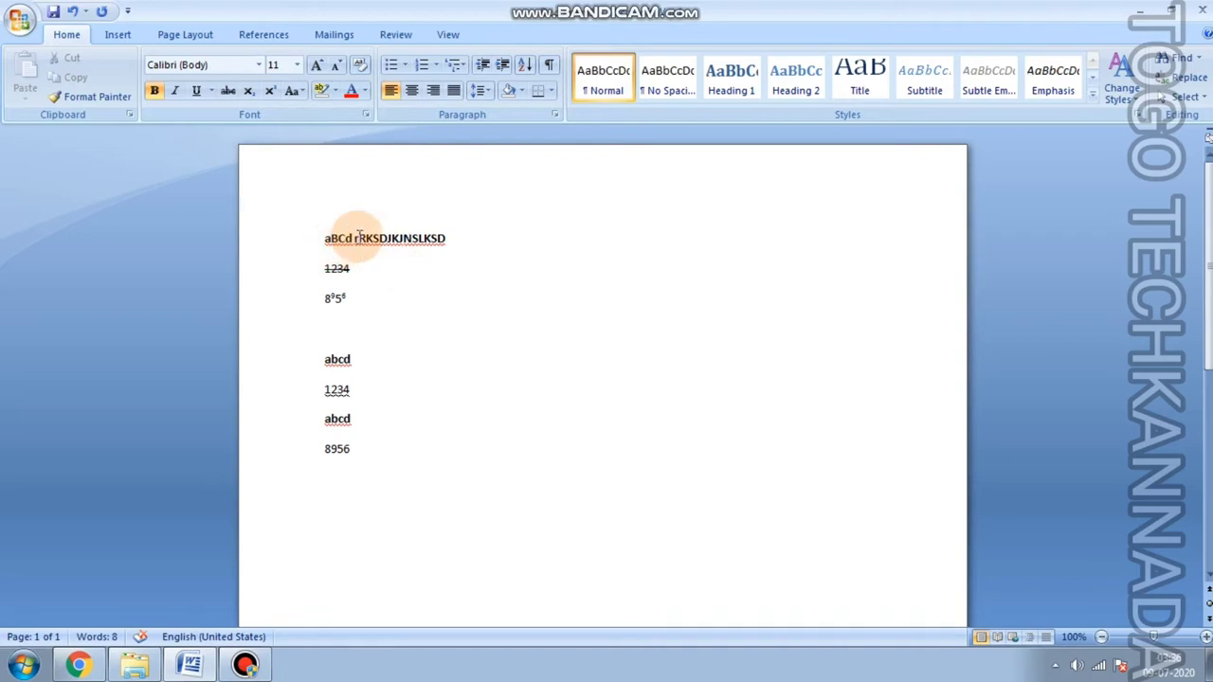
pyautogui.click(300, 91)
pyautogui.click(345, 112)
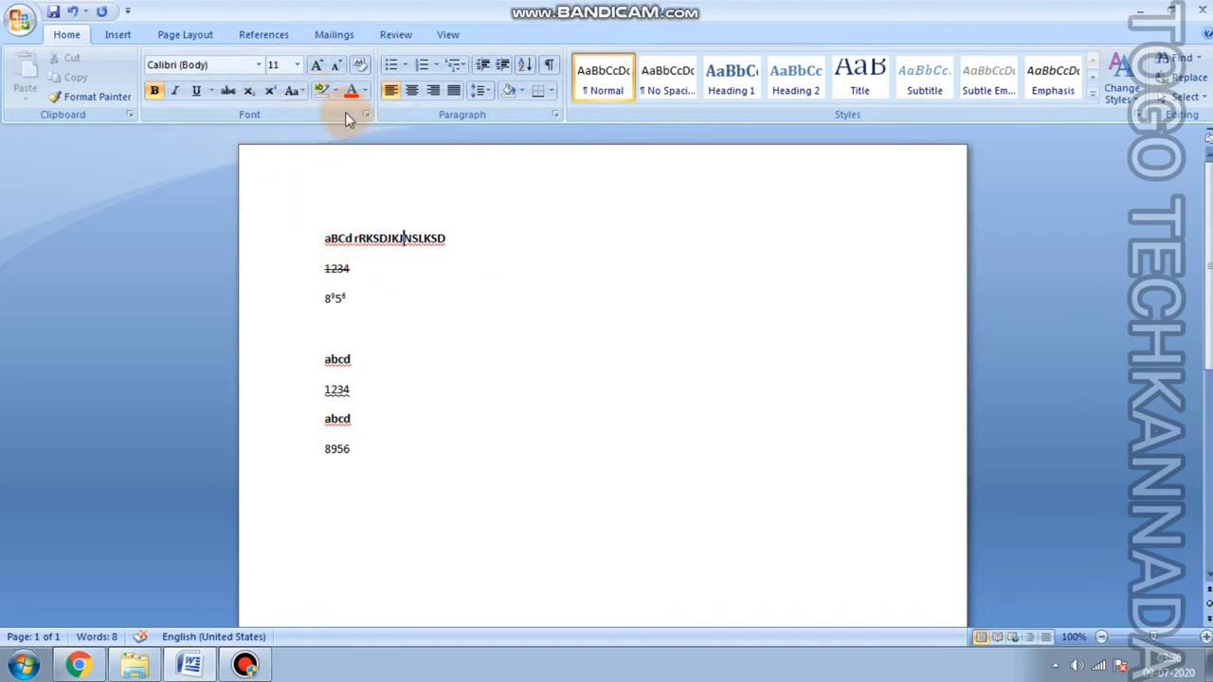
pyautogui.moveTo(325, 242); pyautogui.dragTo(479, 237)
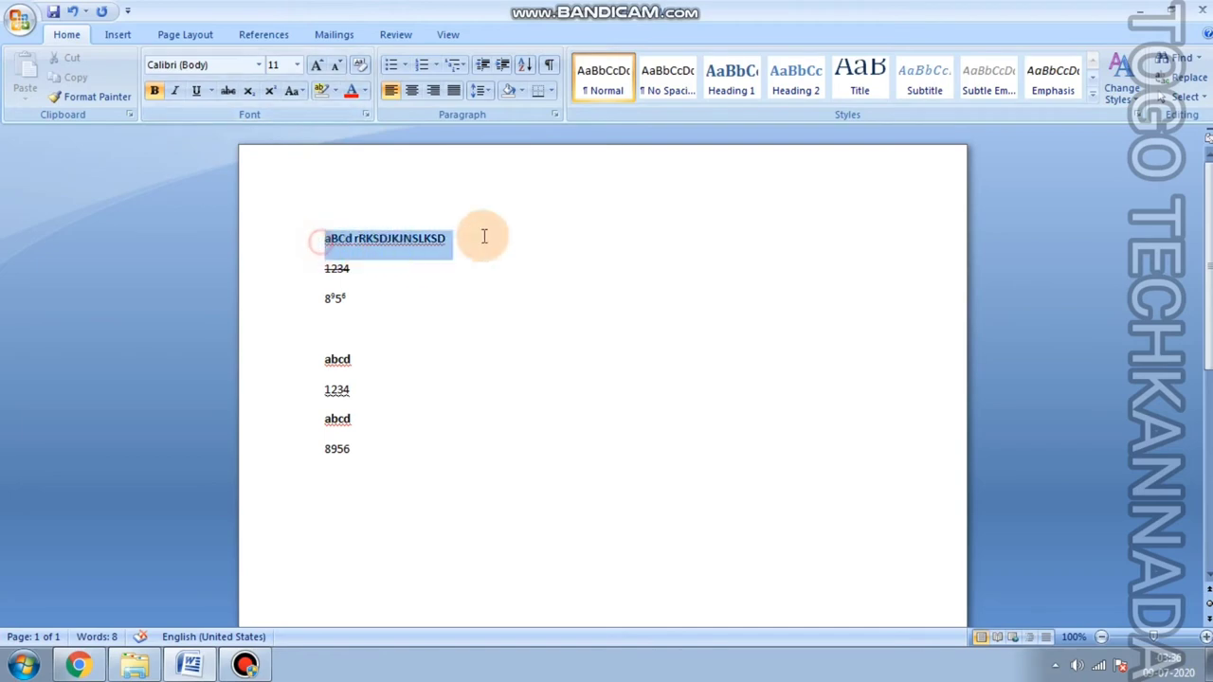
pyautogui.click(325, 92)
pyautogui.click(335, 92)
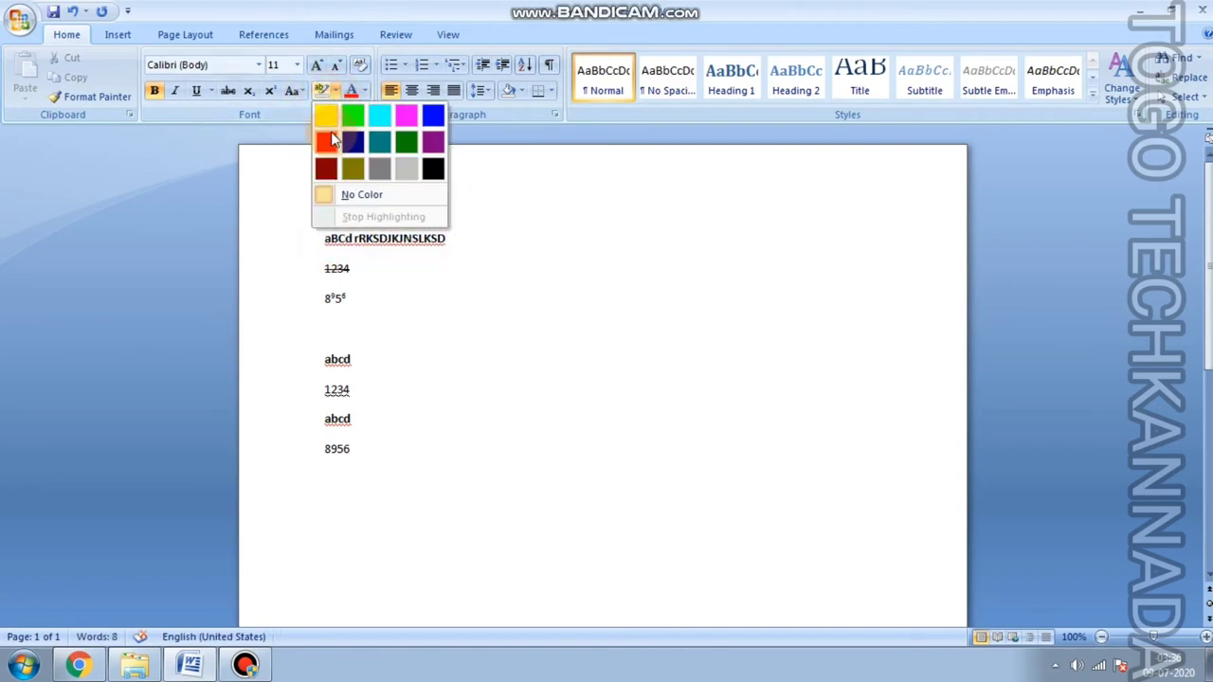
pyautogui.click(326, 121)
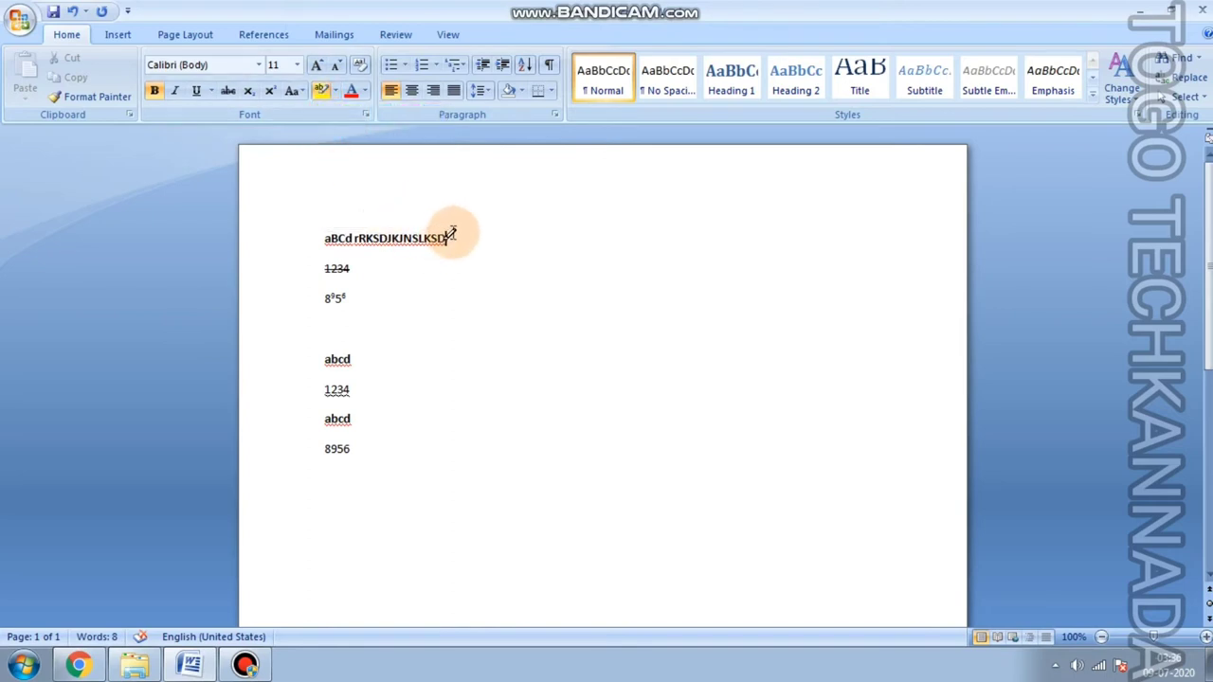
pyautogui.moveTo(447, 236)
pyautogui.mouseDown()
pyautogui.moveTo(320, 234)
pyautogui.moveTo(310, 276)
pyautogui.moveTo(320, 298)
pyautogui.mouseUp()
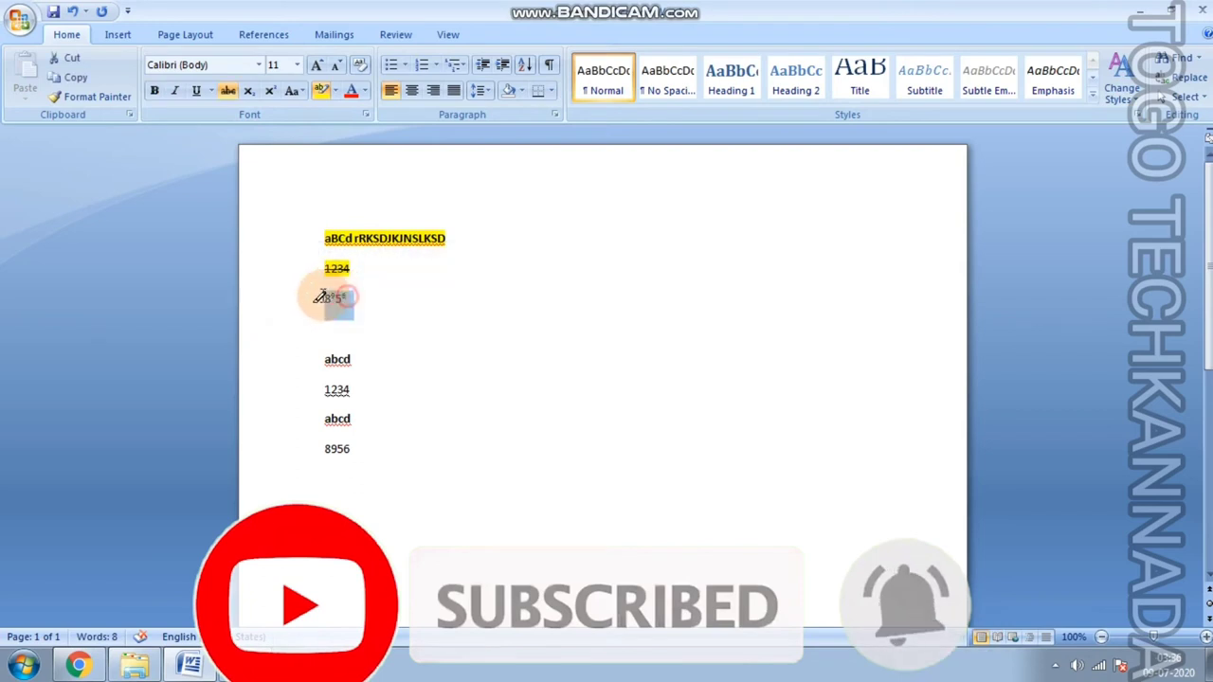
pyautogui.click(334, 93)
pyautogui.click(374, 193)
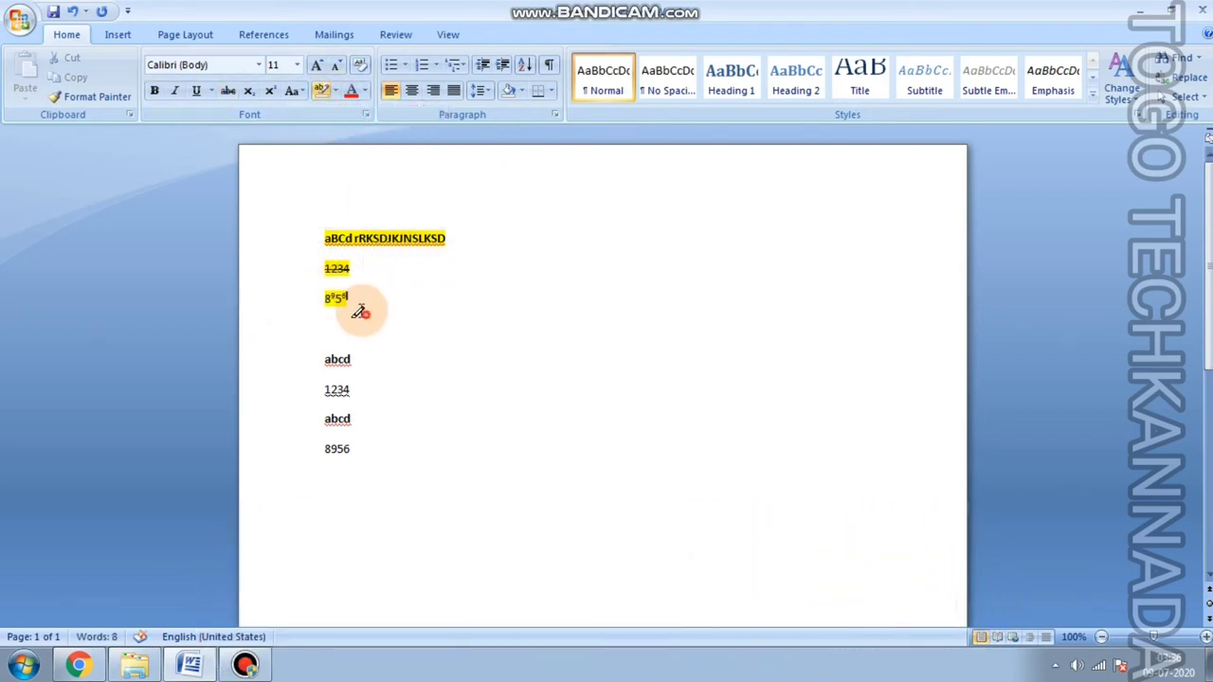
pyautogui.moveTo(360, 310); pyautogui.dragTo(325, 238)
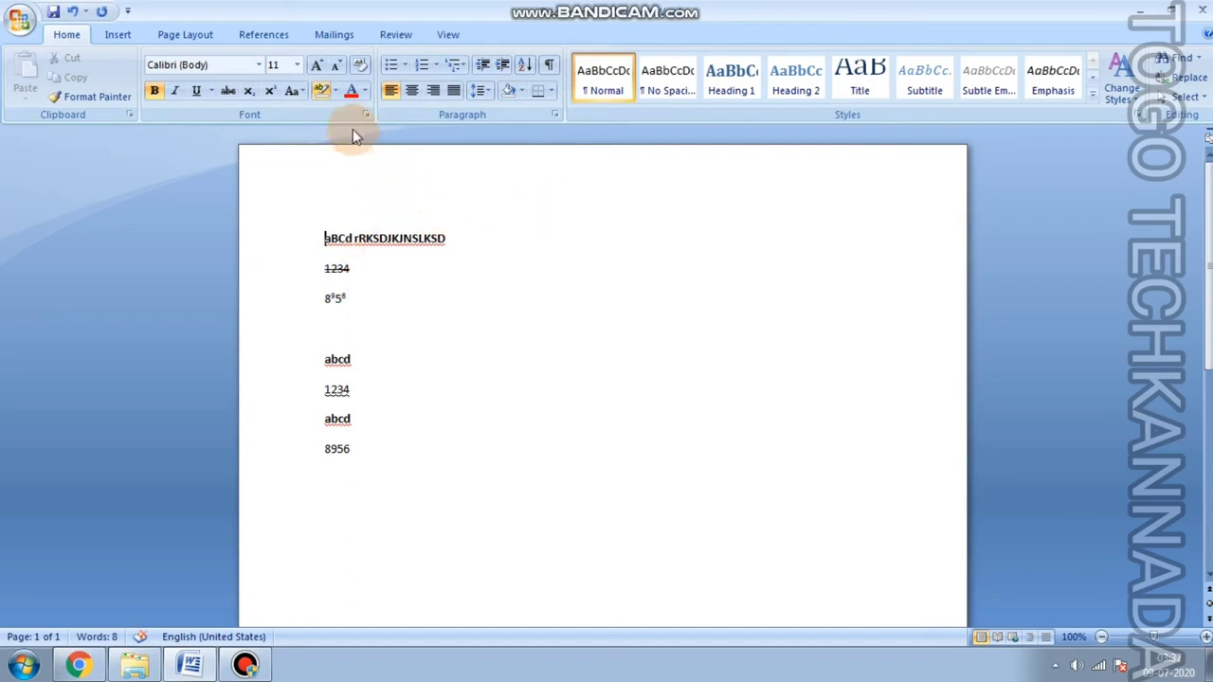
pyautogui.moveTo(325, 238); pyautogui.dragTo(447, 238)
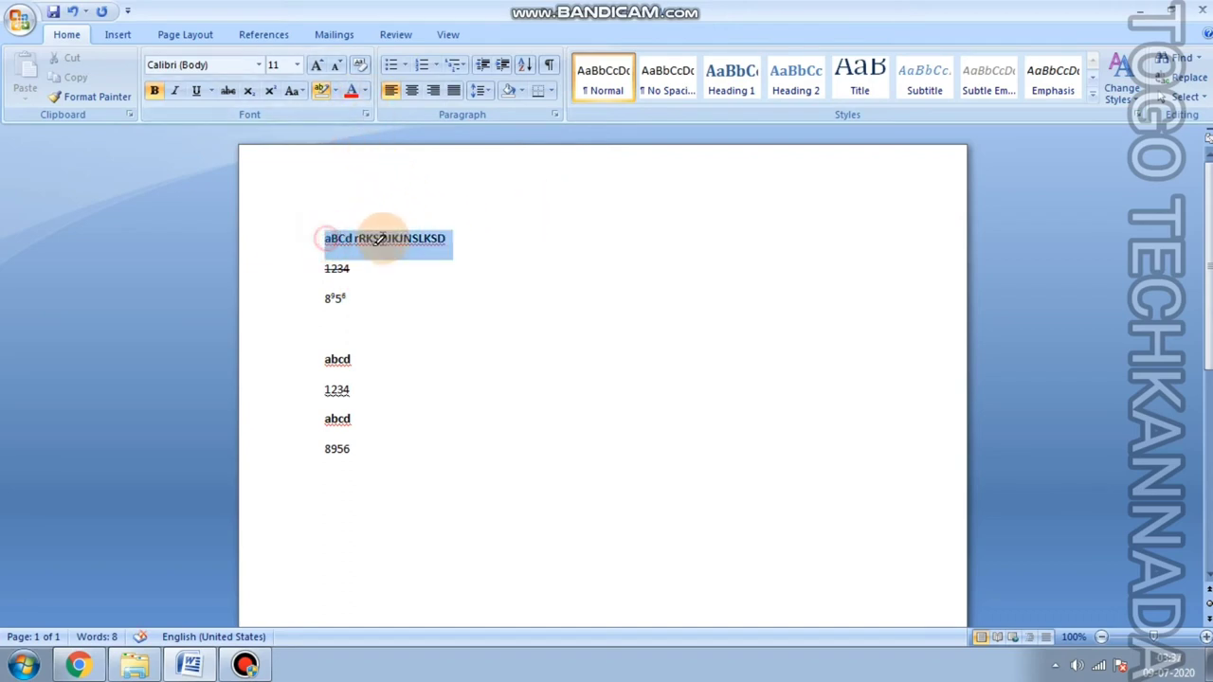
pyautogui.click(366, 92)
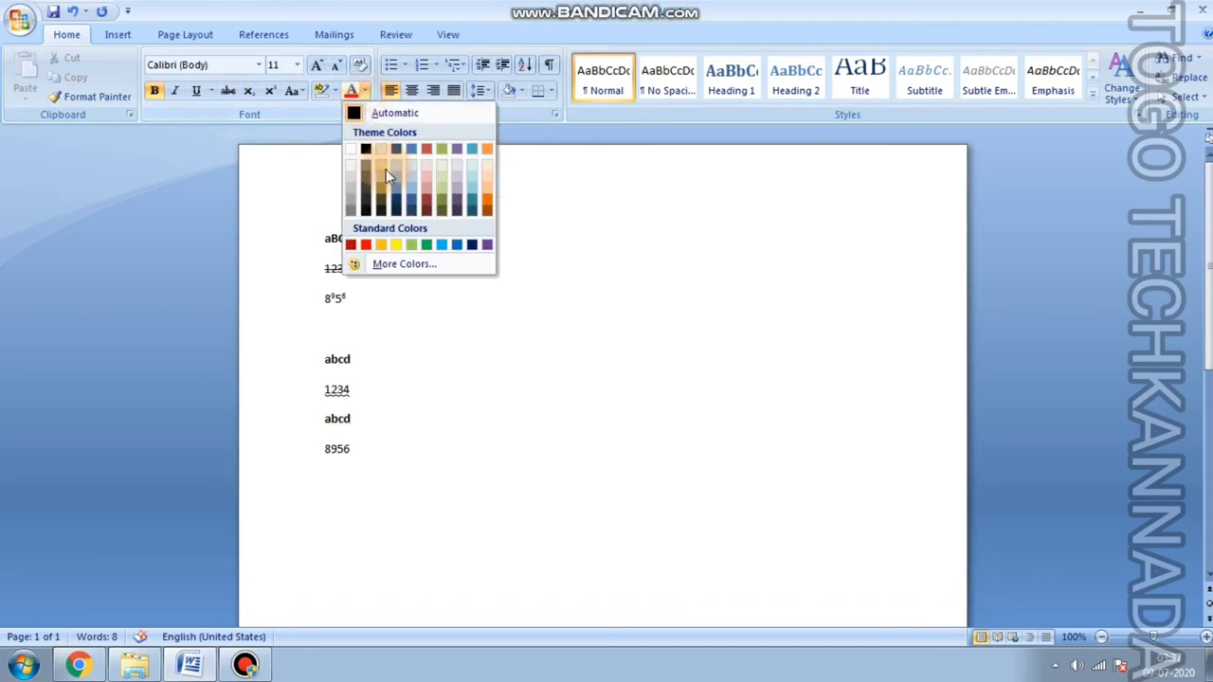
pyautogui.click(370, 245)
pyautogui.moveTo(320, 238); pyautogui.dragTo(449, 238)
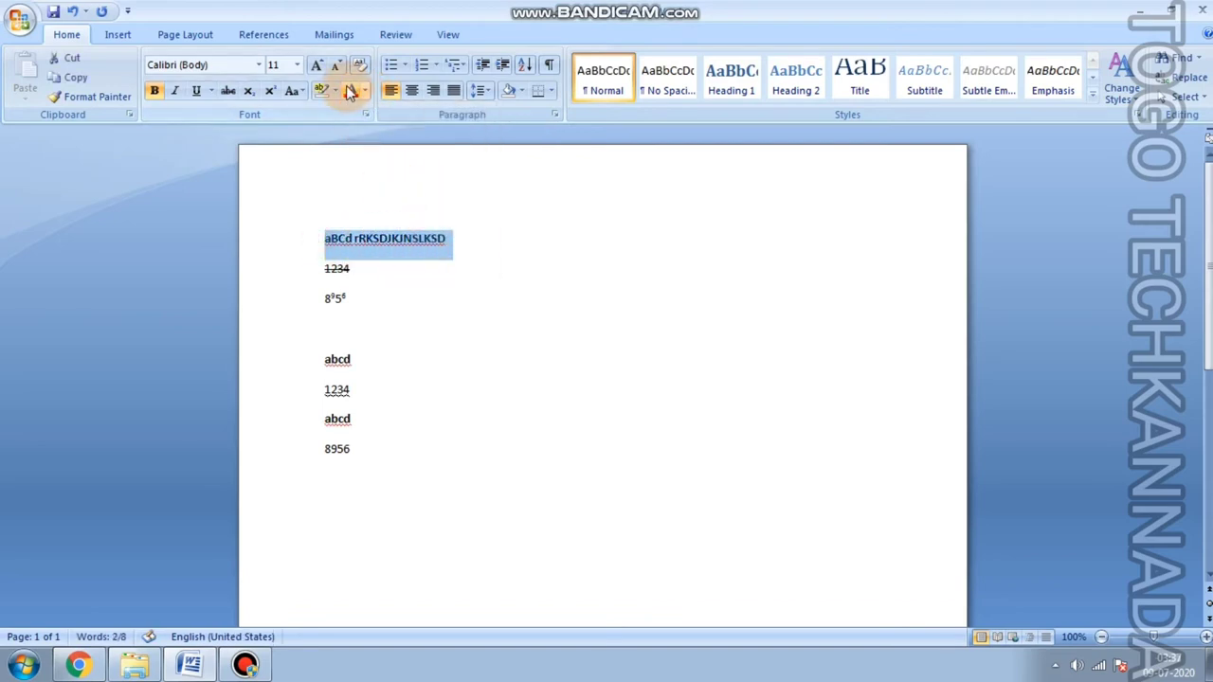
pyautogui.click(351, 90)
pyautogui.click(405, 268)
pyautogui.moveTo(360, 268); pyautogui.dragTo(322, 268)
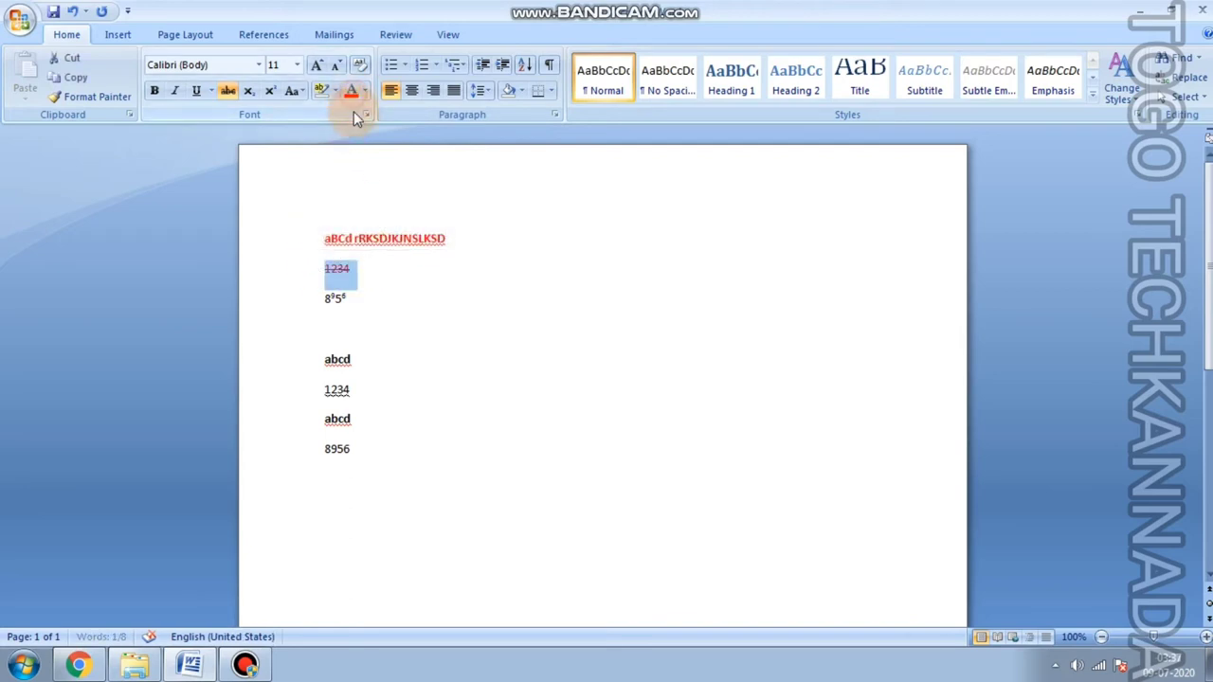
pyautogui.click(414, 316)
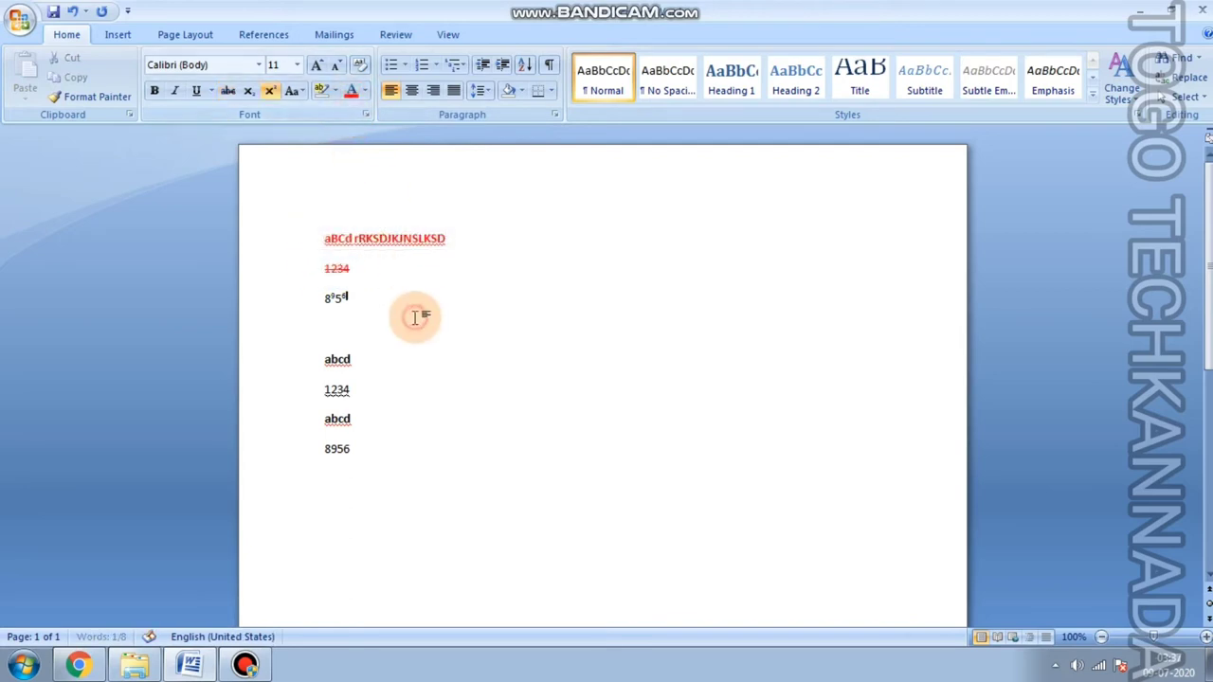
pyautogui.click(364, 92)
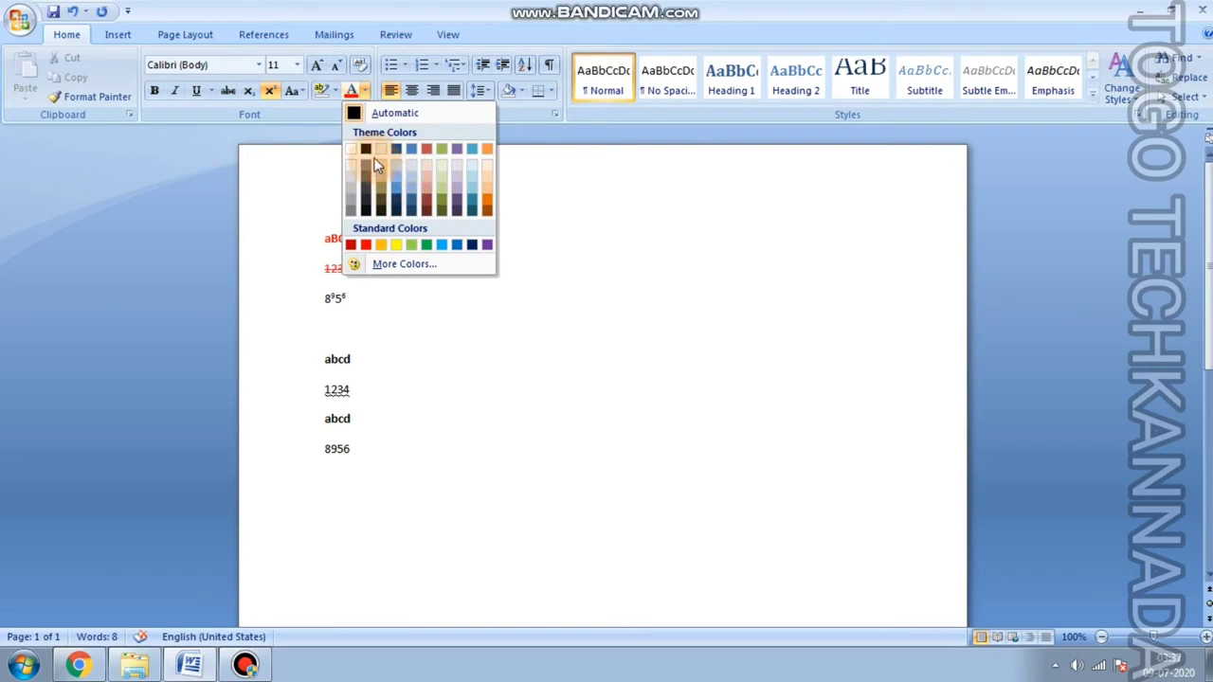
pyautogui.click(387, 284)
pyautogui.moveTo(388, 282); pyautogui.dragTo(271, 209)
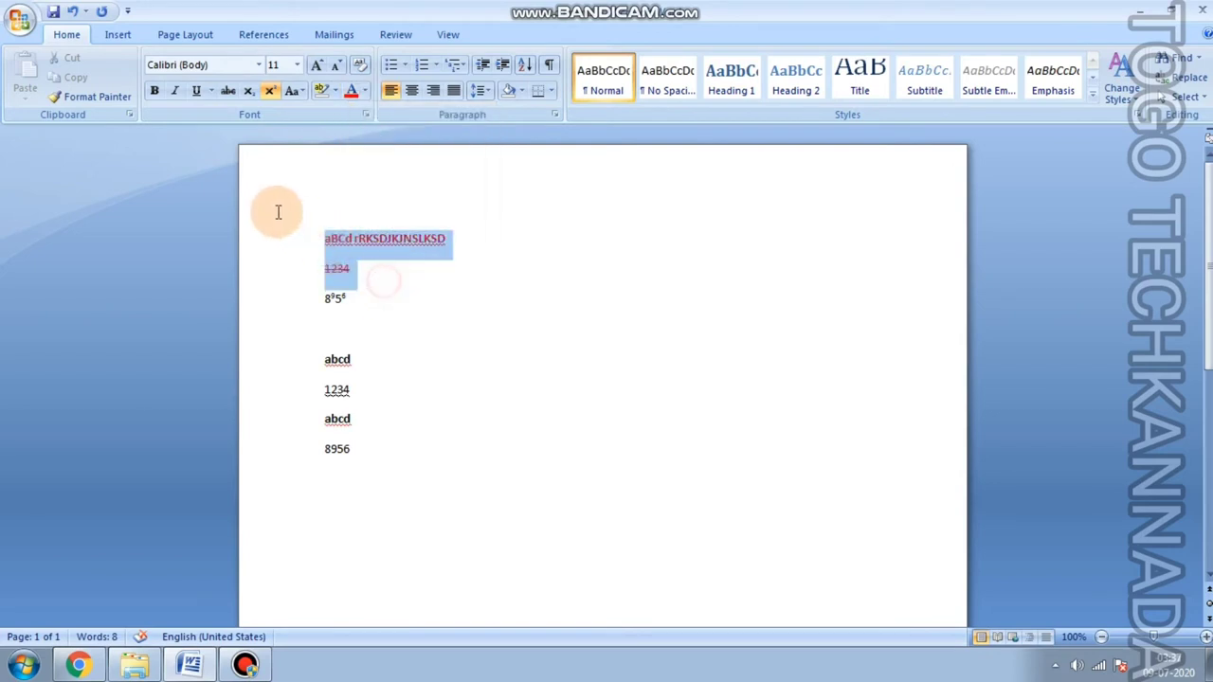
pyautogui.click(358, 92)
pyautogui.click(371, 89)
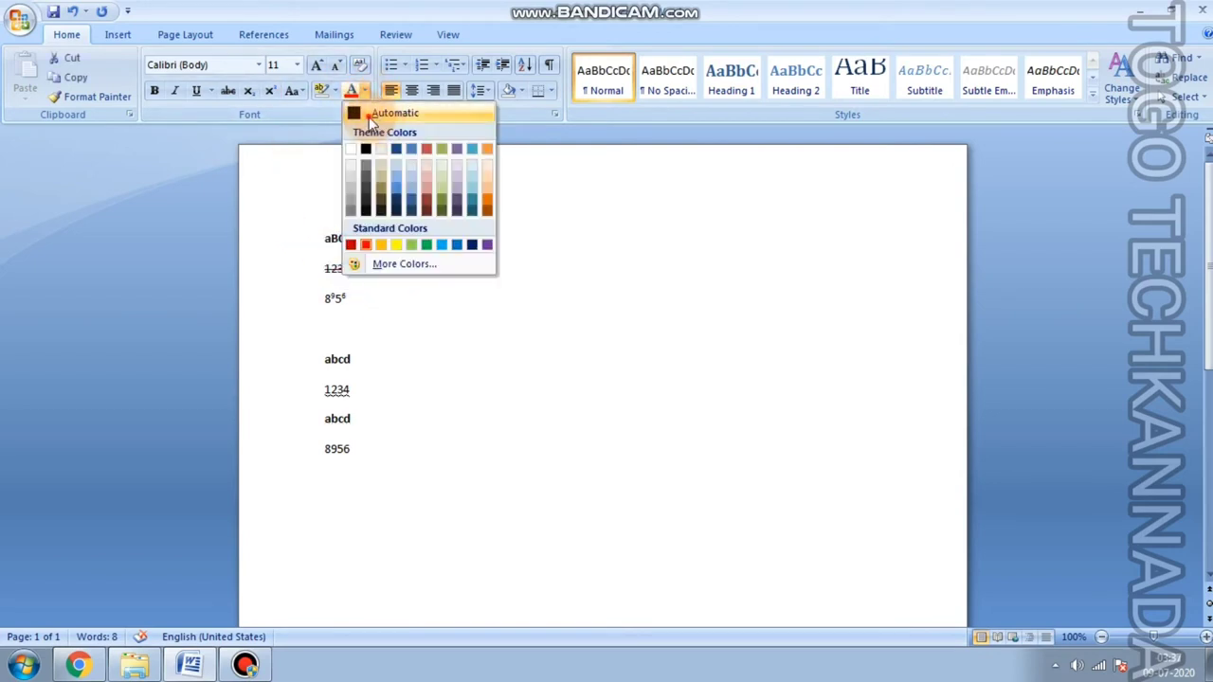
pyautogui.click(369, 116)
pyautogui.click(465, 296)
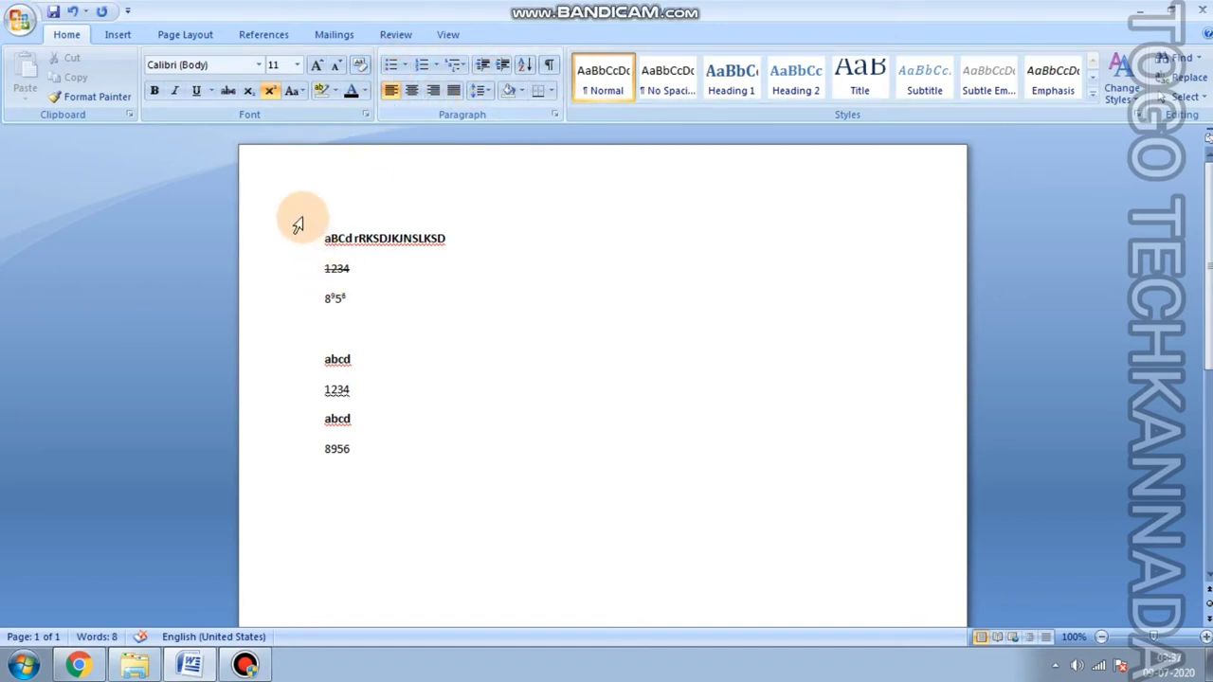
# Bullet the first line, add two more items, and switch to the arrow bullet style.
pyautogui.click(325, 238)
pyautogui.click(396, 73)
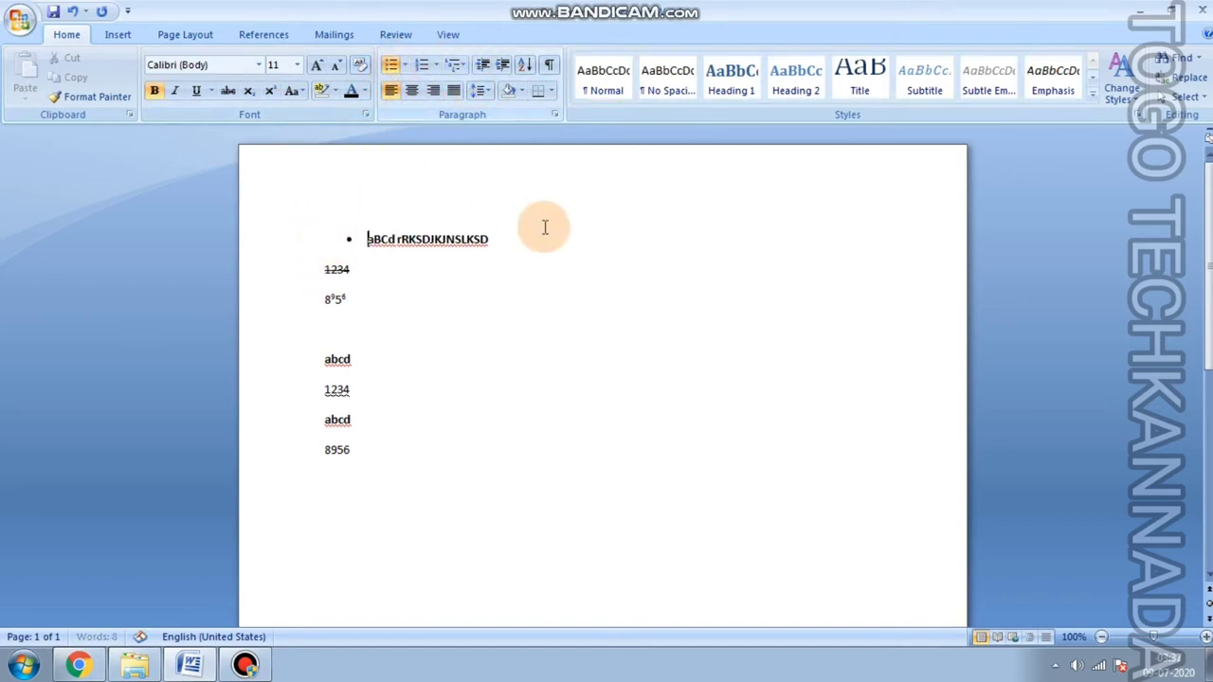
pyautogui.click(532, 233)
pyautogui.press('Return')
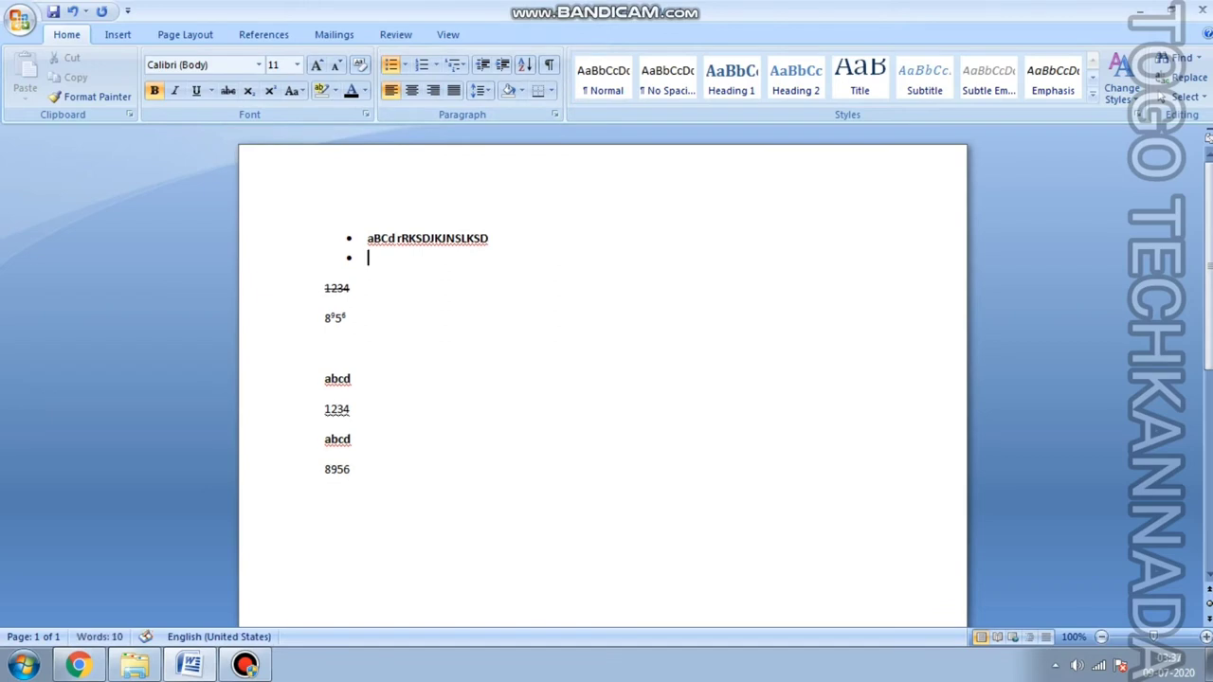
pyautogui.write(',djf')
pyautogui.press('Return')
pyautogui.write('Kdlfkg;')
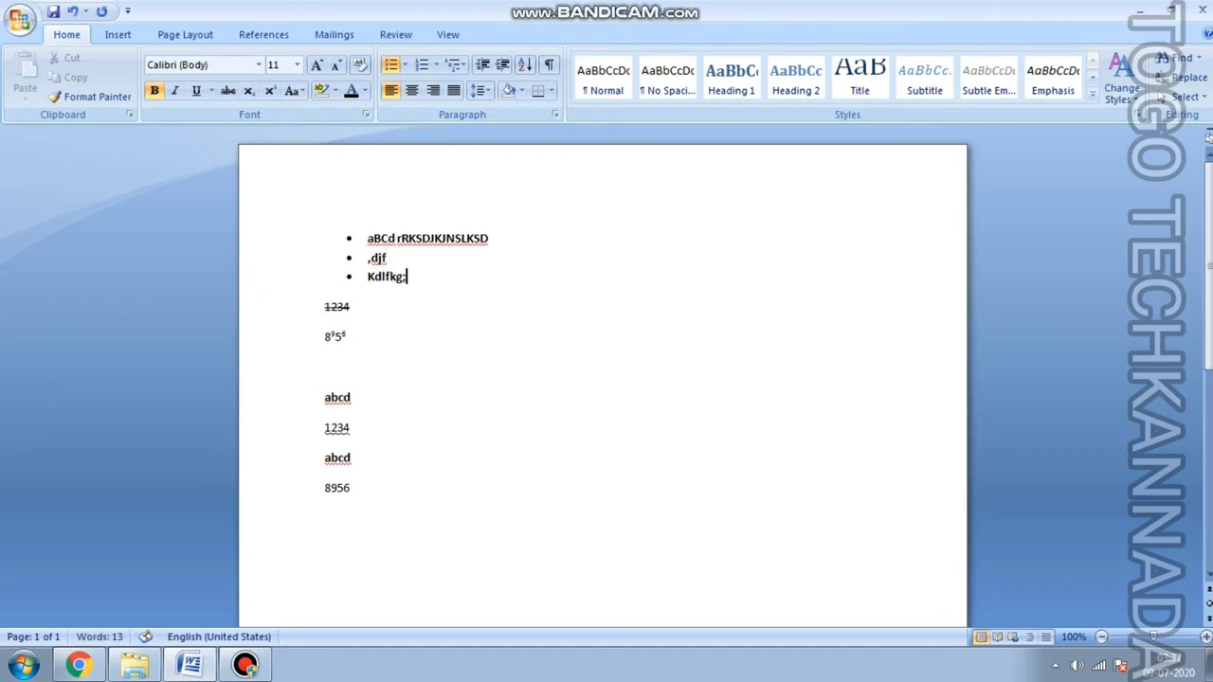
pyautogui.click(534, 169)
pyautogui.click(423, 66)
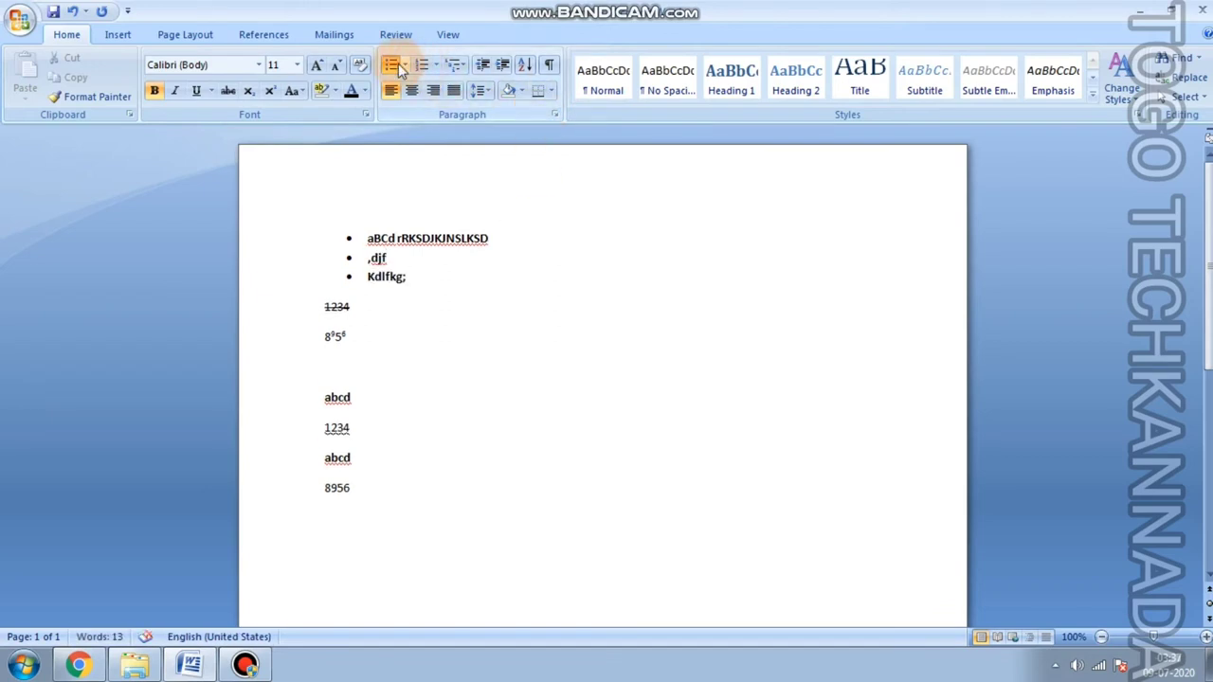
pyautogui.click(402, 68)
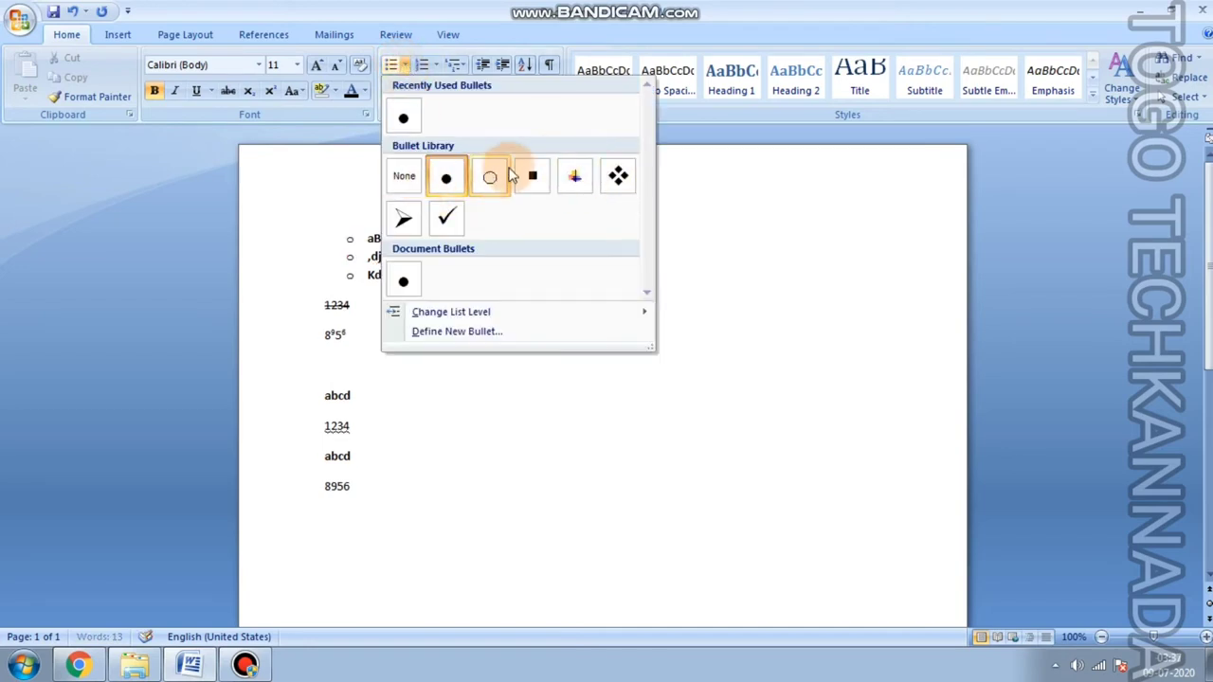
pyautogui.click(582, 175)
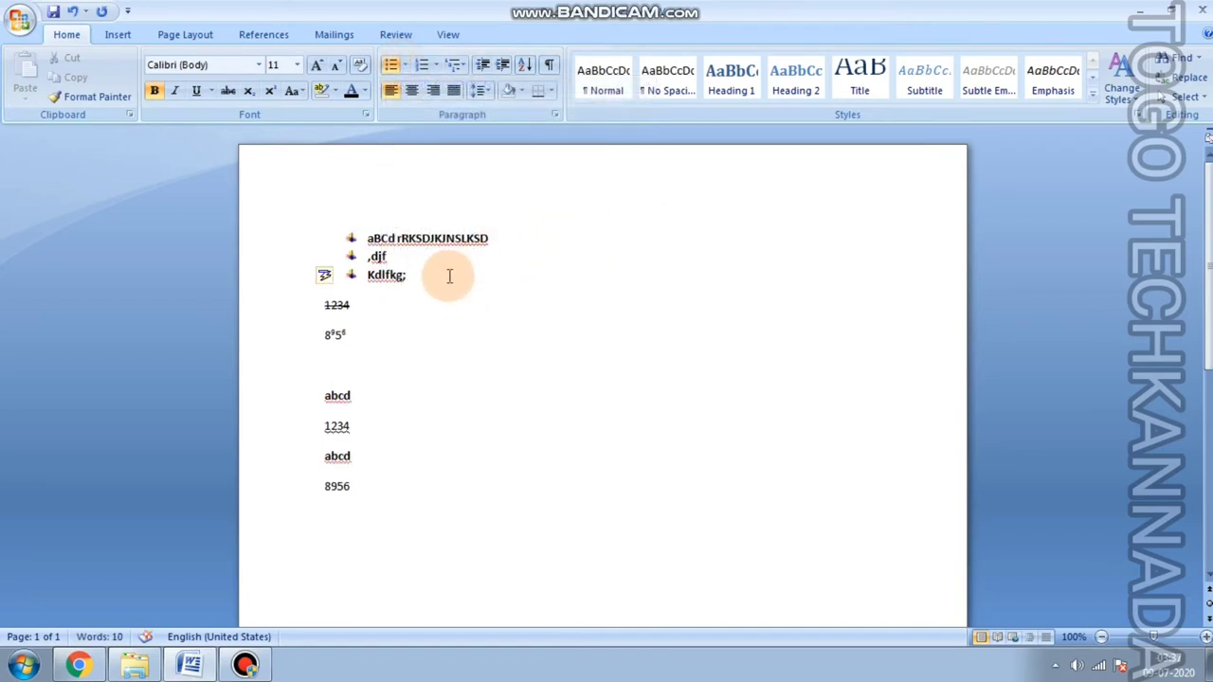
# Add a fourth item, convert the list to numbering, add a fifth item, and select all five.
pyautogui.press('Return')
pyautogui.write('fghpf')
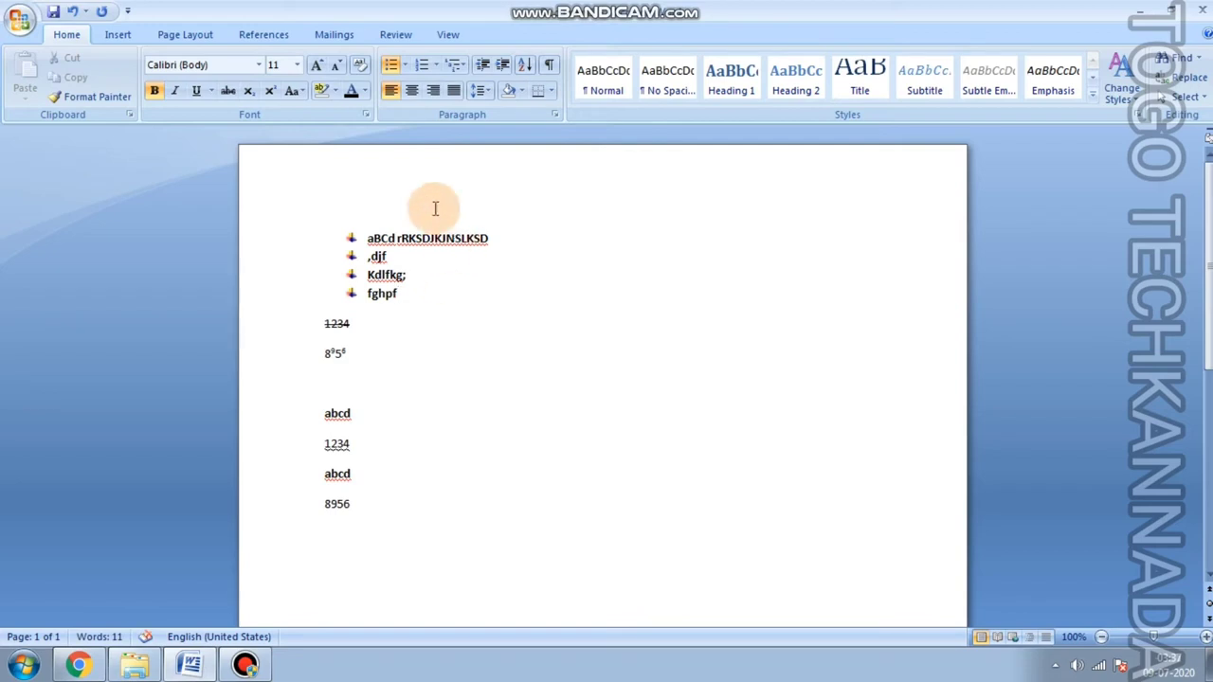
pyautogui.click(404, 65)
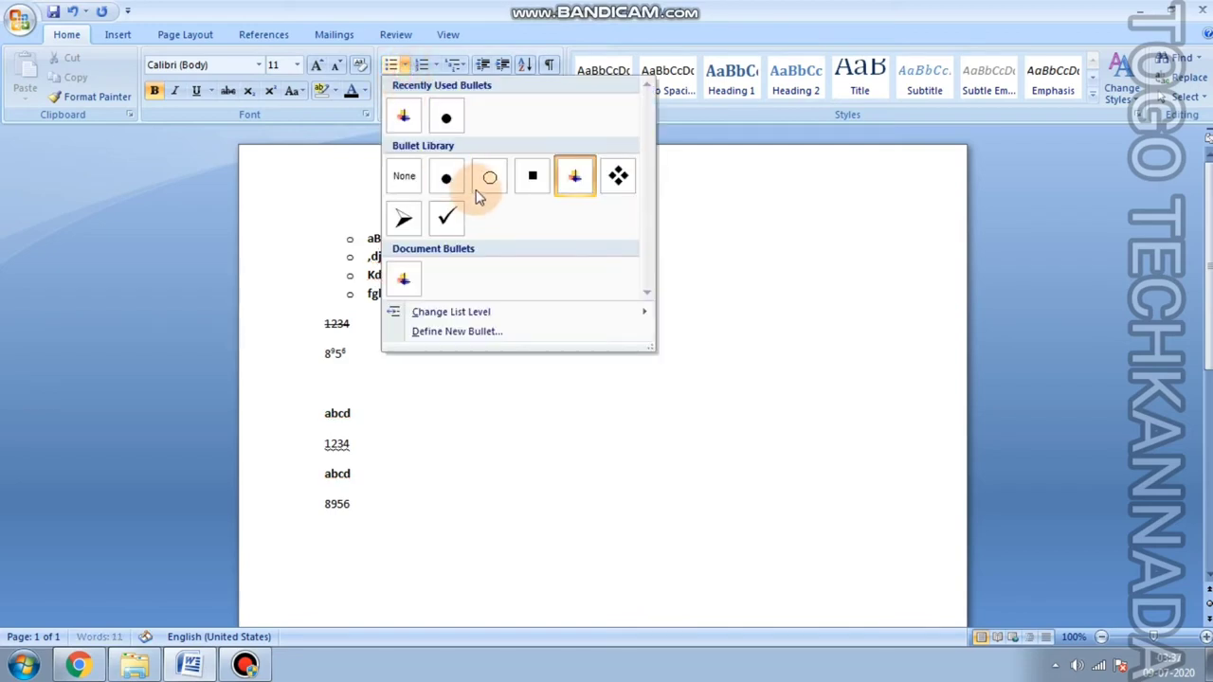
pyautogui.click(753, 254)
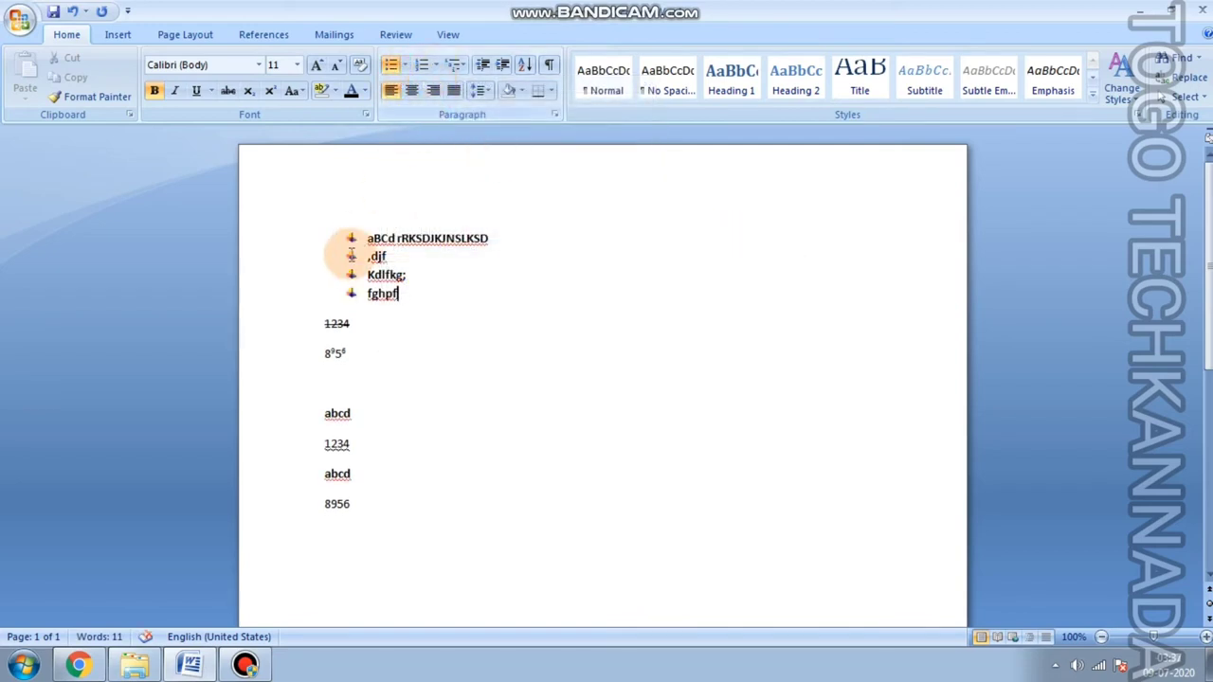
pyautogui.moveTo(361, 235); pyautogui.dragTo(420, 303)
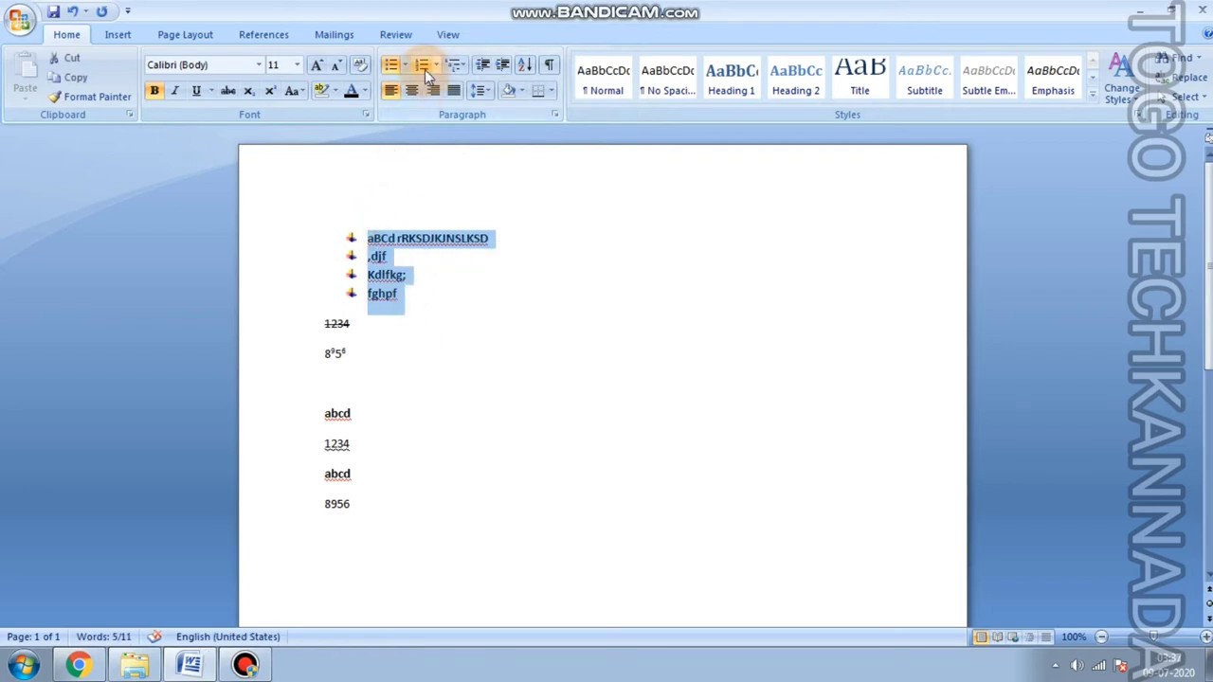
pyautogui.click(423, 65)
pyautogui.click(353, 263)
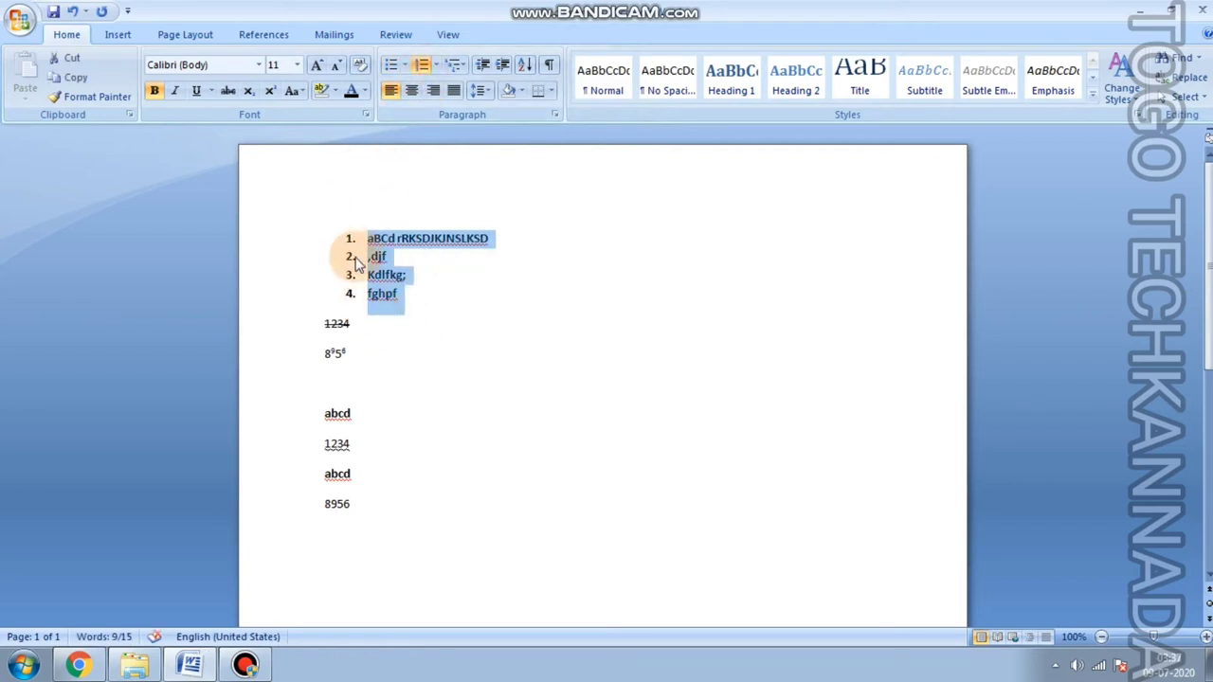
pyautogui.click(423, 298)
pyautogui.press('Return')
pyautogui.write('Dkfl;kgd')
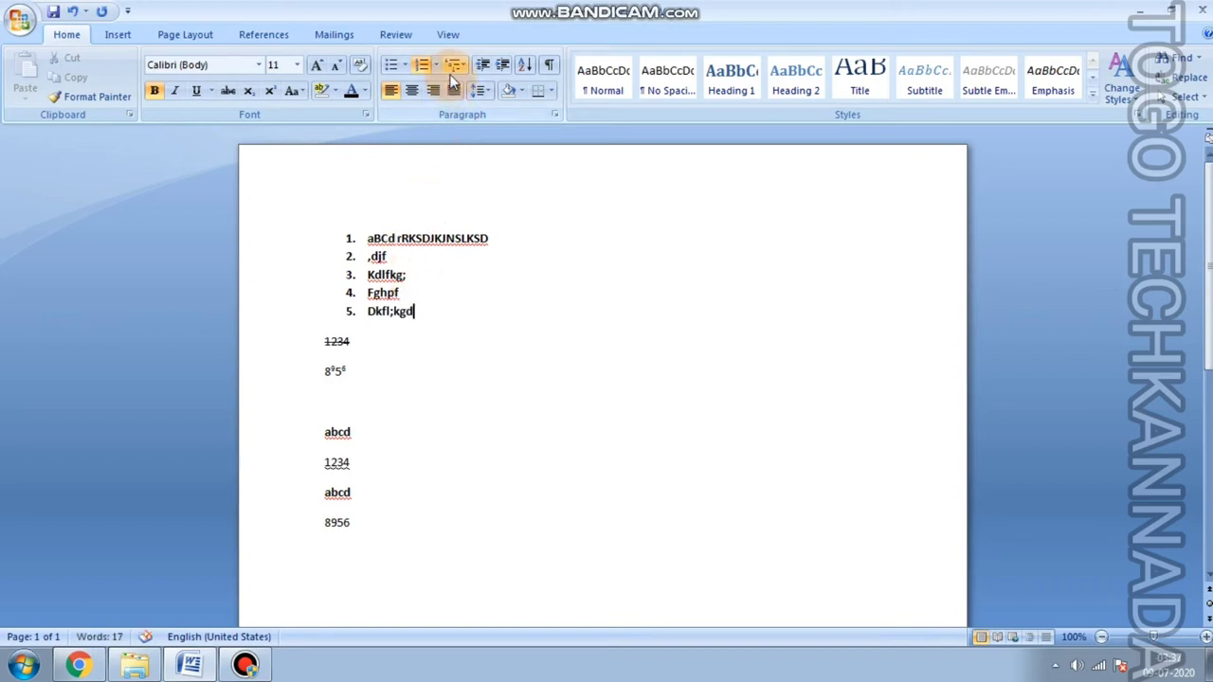
pyautogui.moveTo(341, 230); pyautogui.dragTo(455, 317)
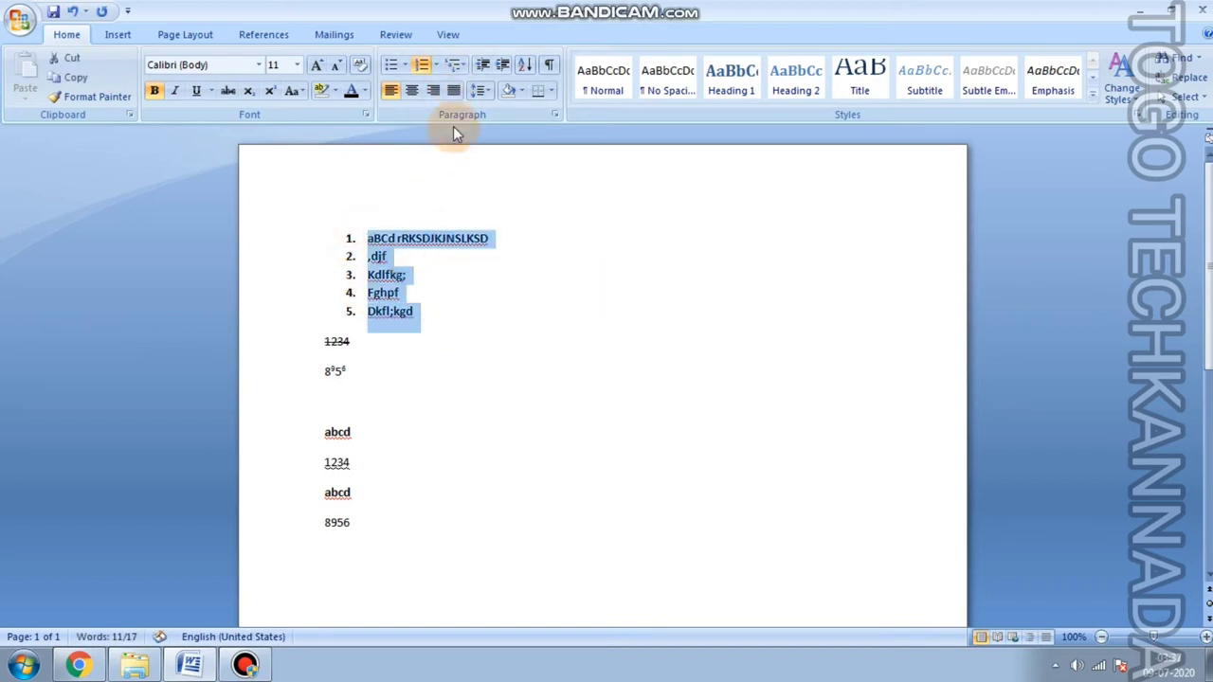
# Try the 1) a) i) and 1. multilevel list styles on the lines, then remove the numbering.
pyautogui.click(459, 64)
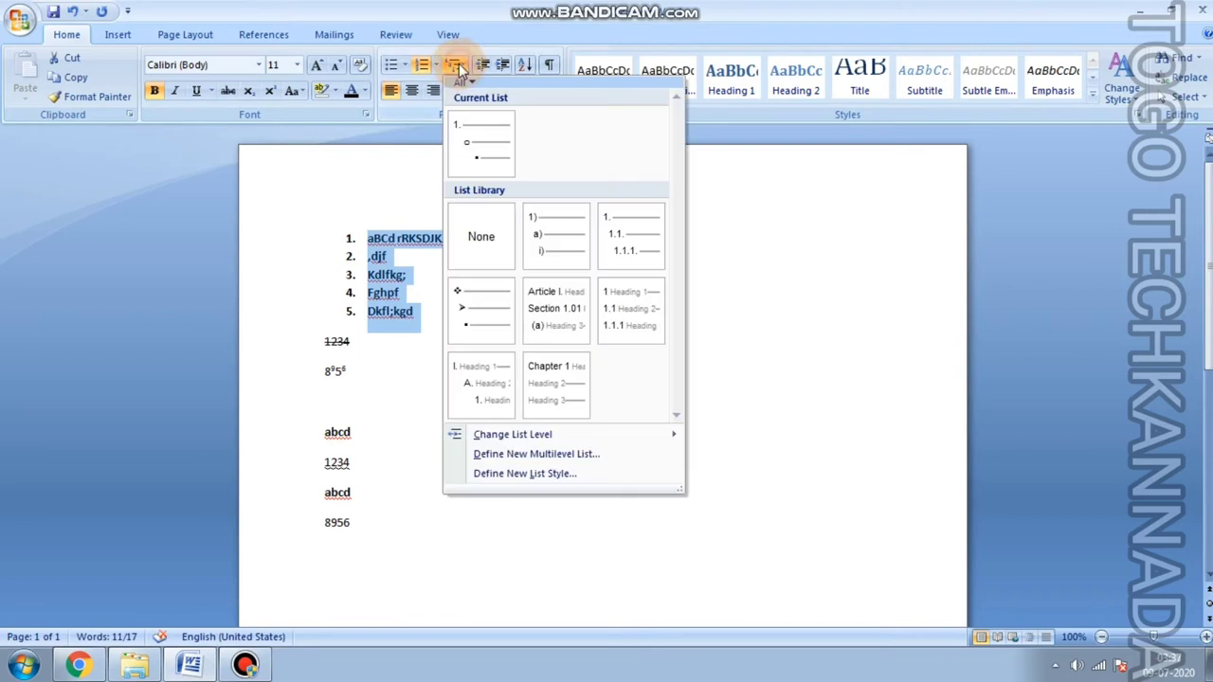
pyautogui.click(536, 230)
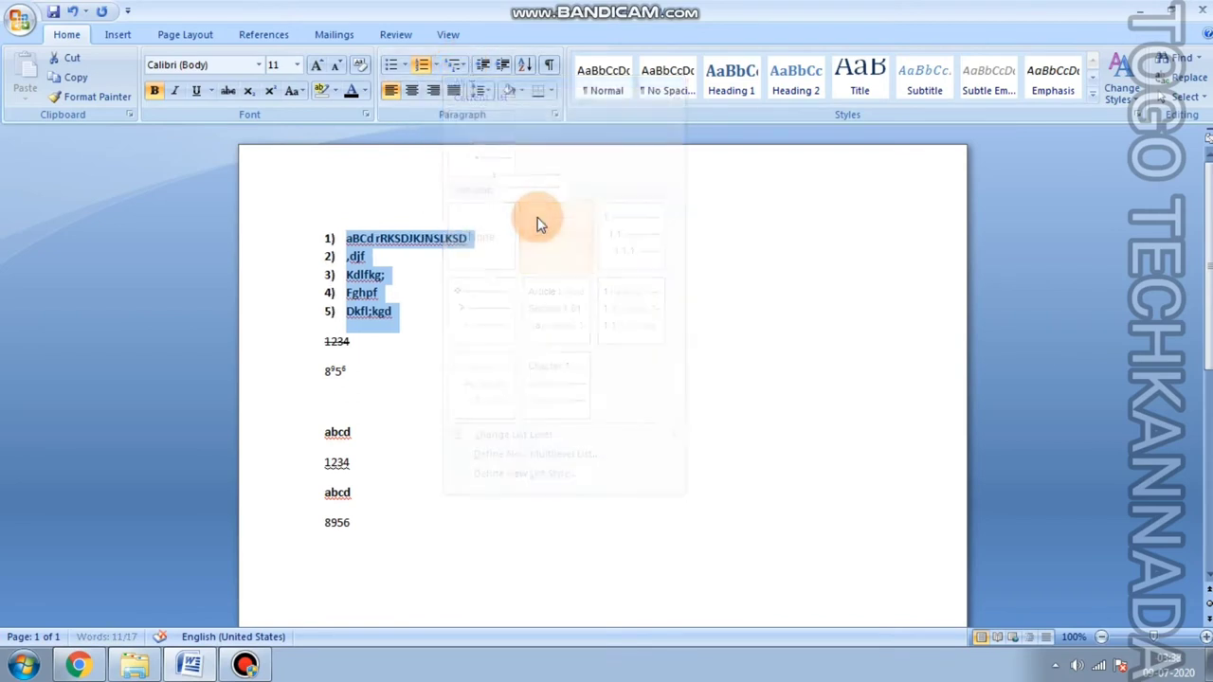
pyautogui.click(457, 64)
pyautogui.moveTo(556, 236)
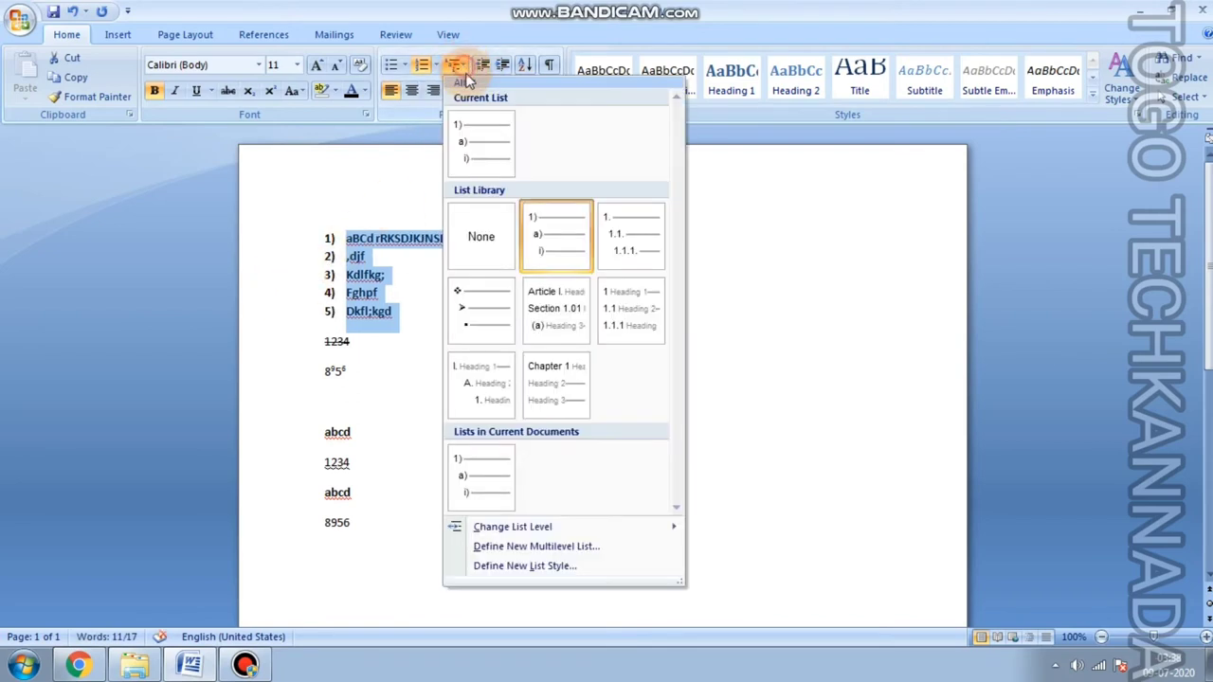
pyautogui.click(633, 238)
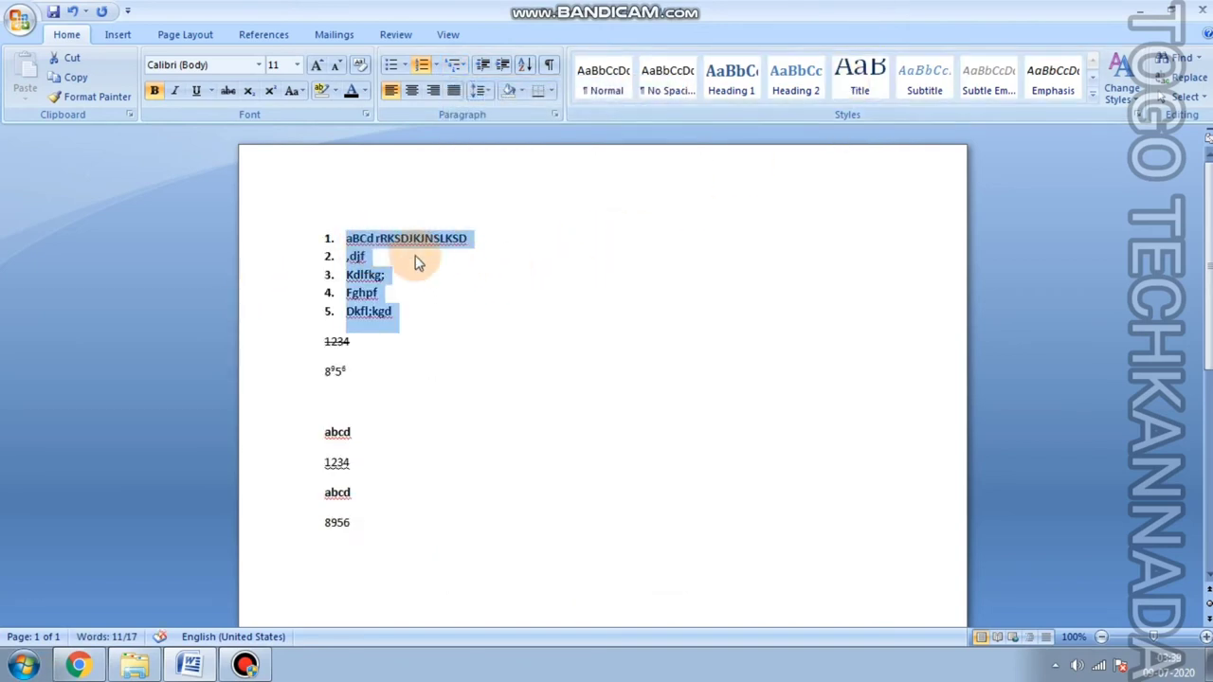
pyautogui.click(421, 306)
pyautogui.click(328, 239)
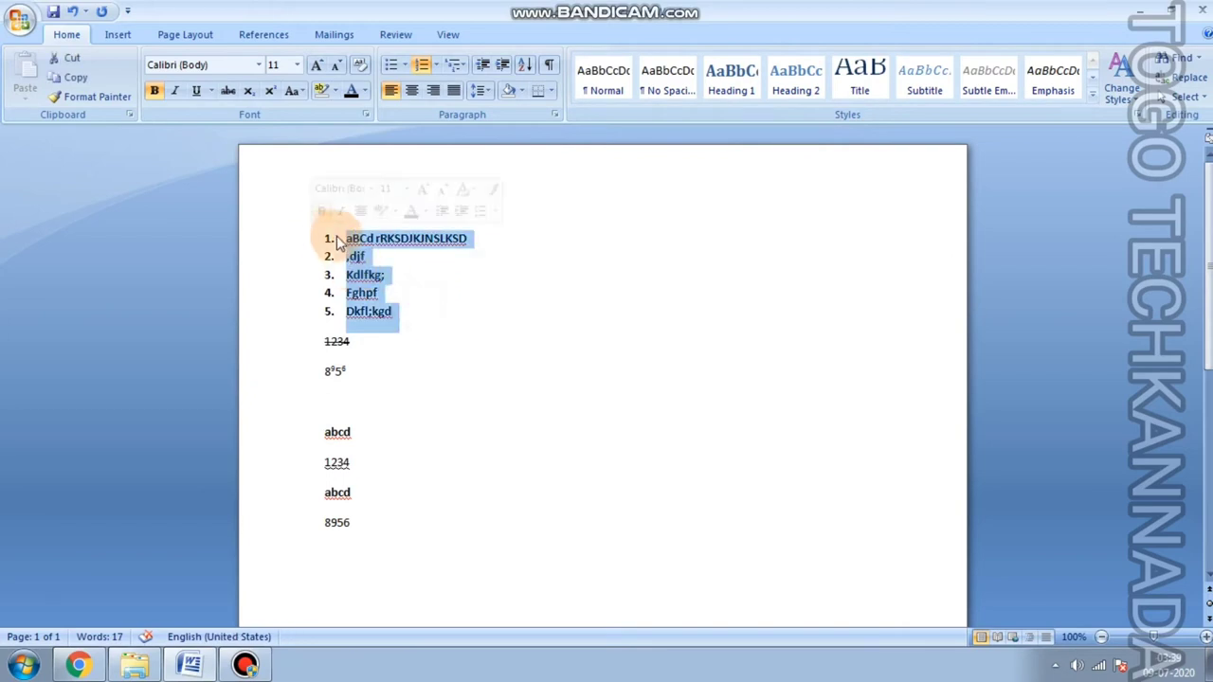
pyautogui.click(422, 64)
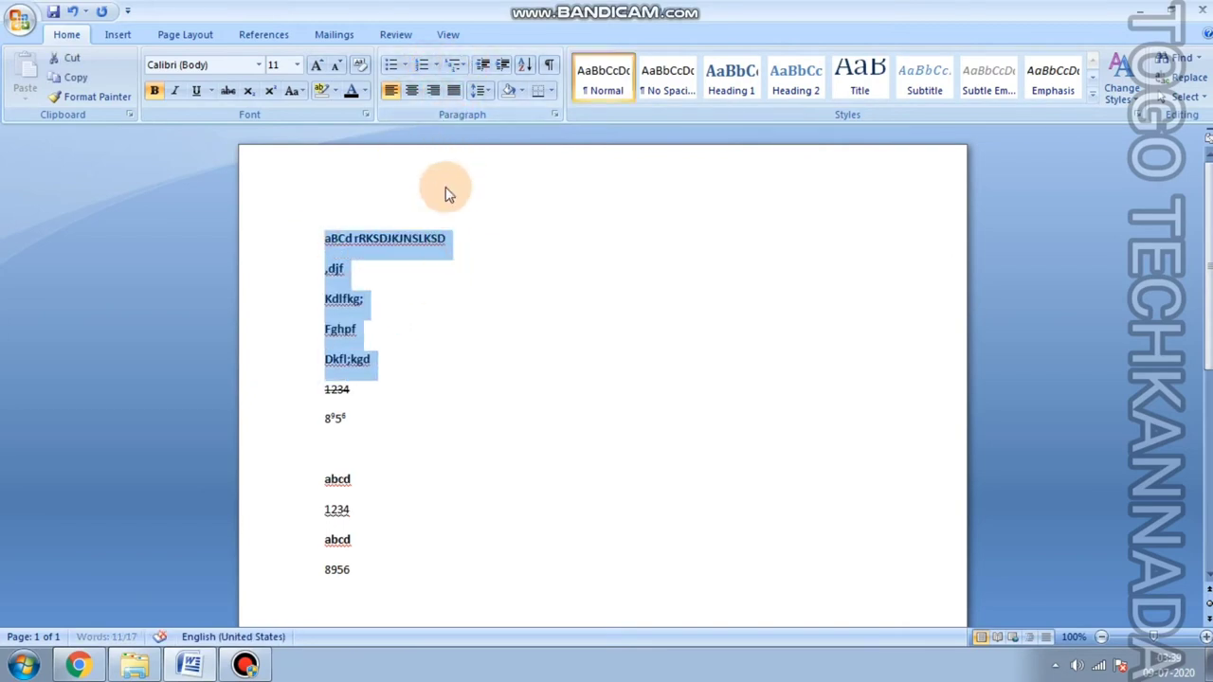
# Cycle through 1–5 and Article I–V numbering, finally applying the Chapter 1–5 list.
pyautogui.click(458, 64)
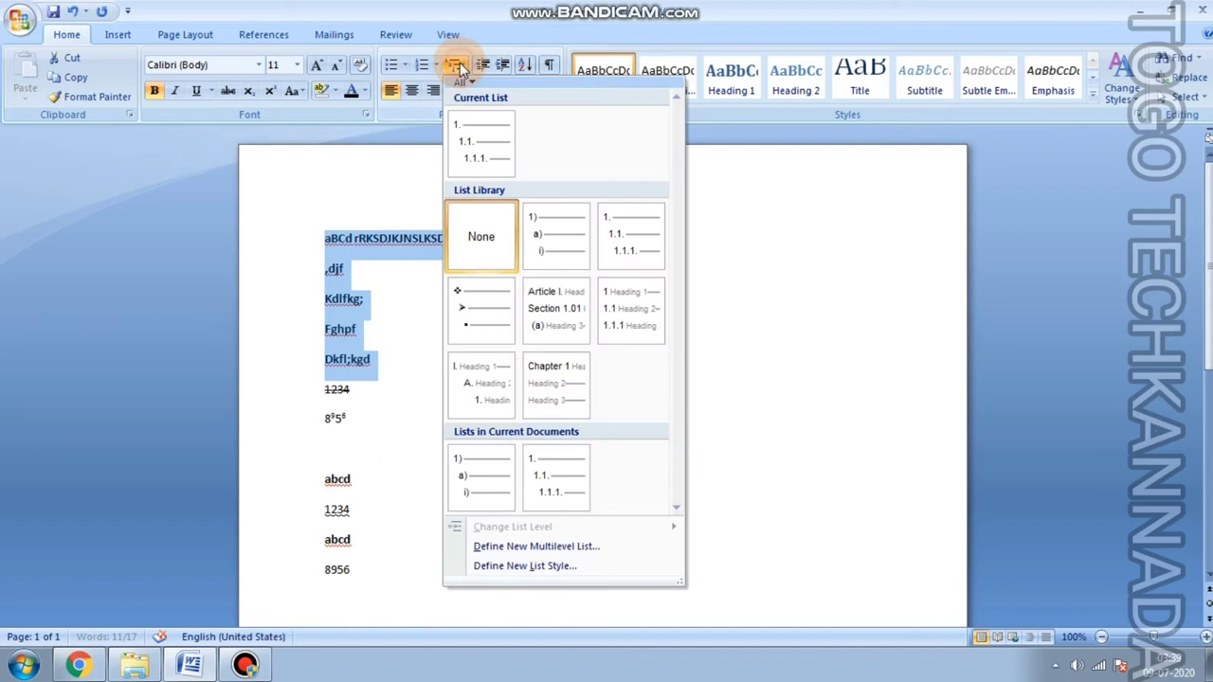
pyautogui.click(471, 162)
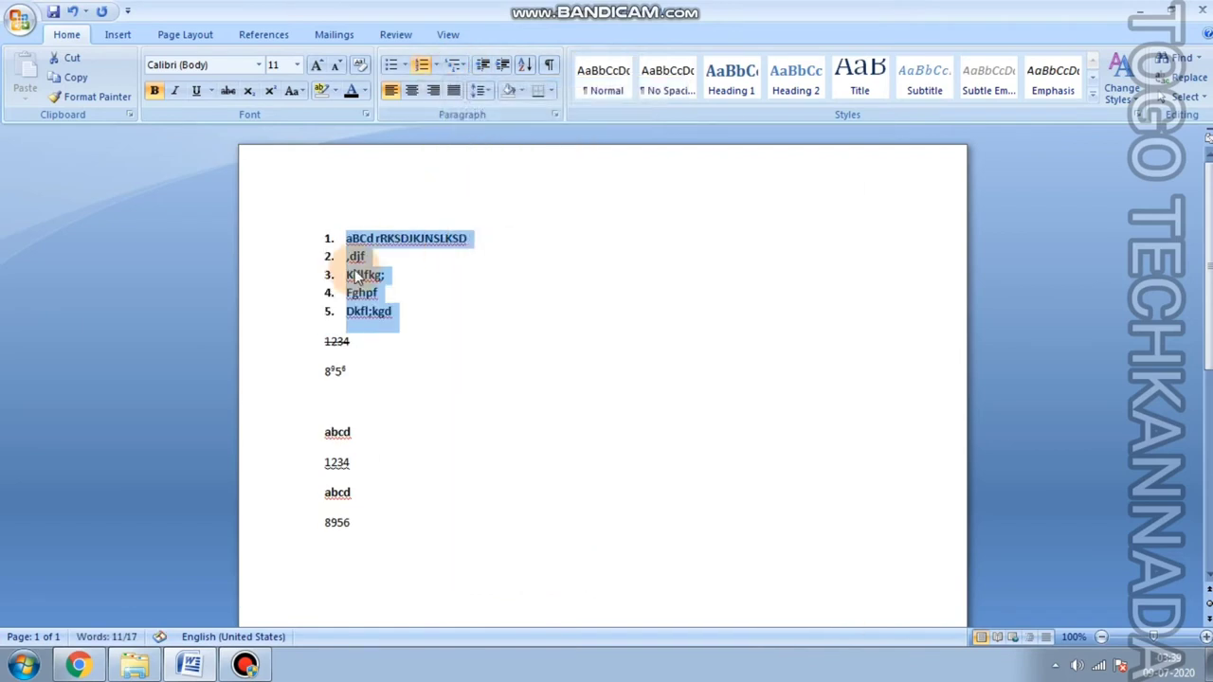
pyautogui.click(458, 66)
pyautogui.moveTo(556, 308)
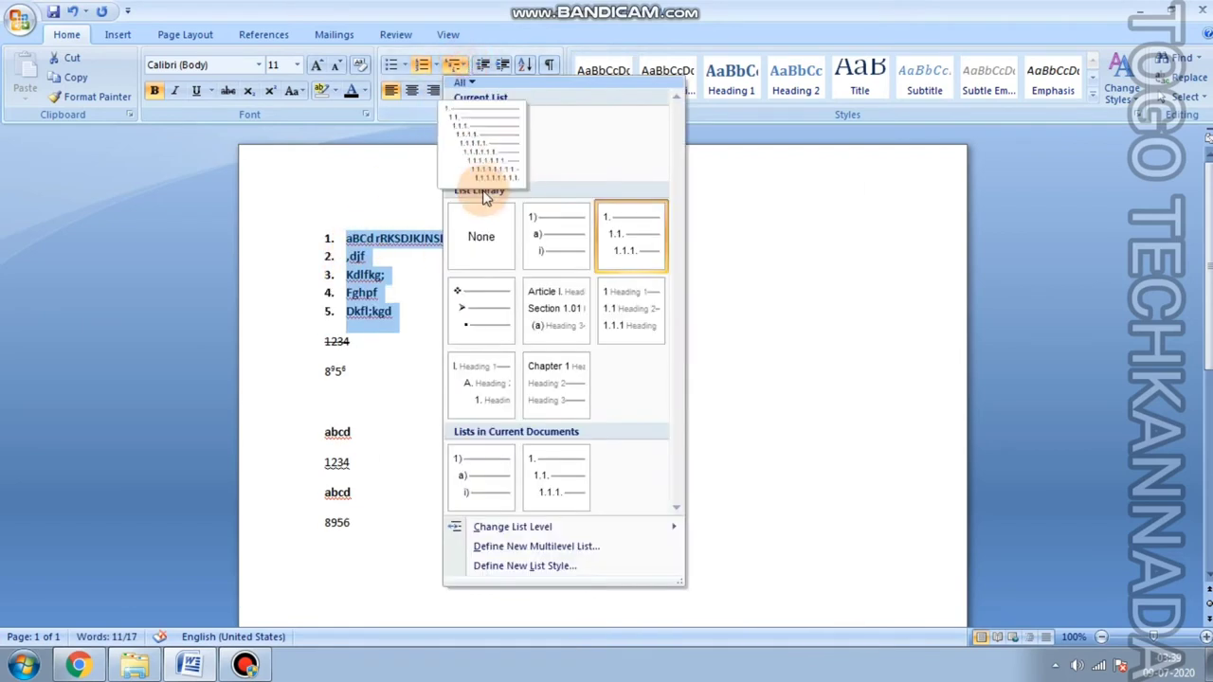
pyautogui.click(550, 322)
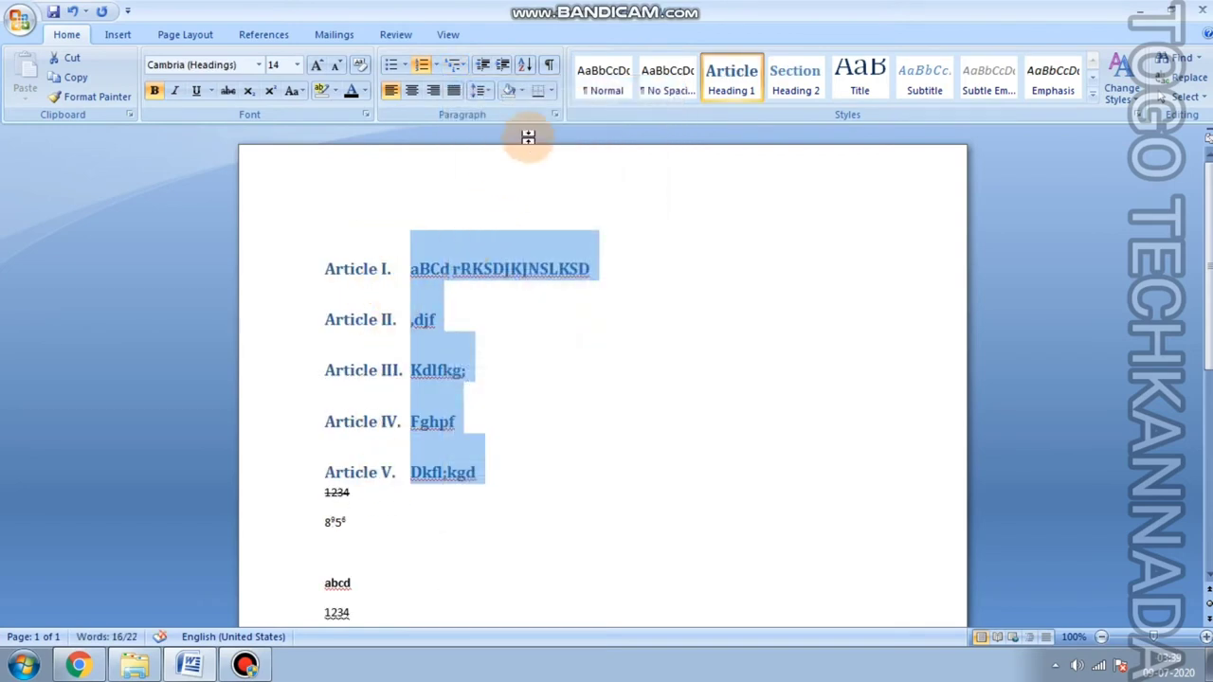
pyautogui.click(462, 65)
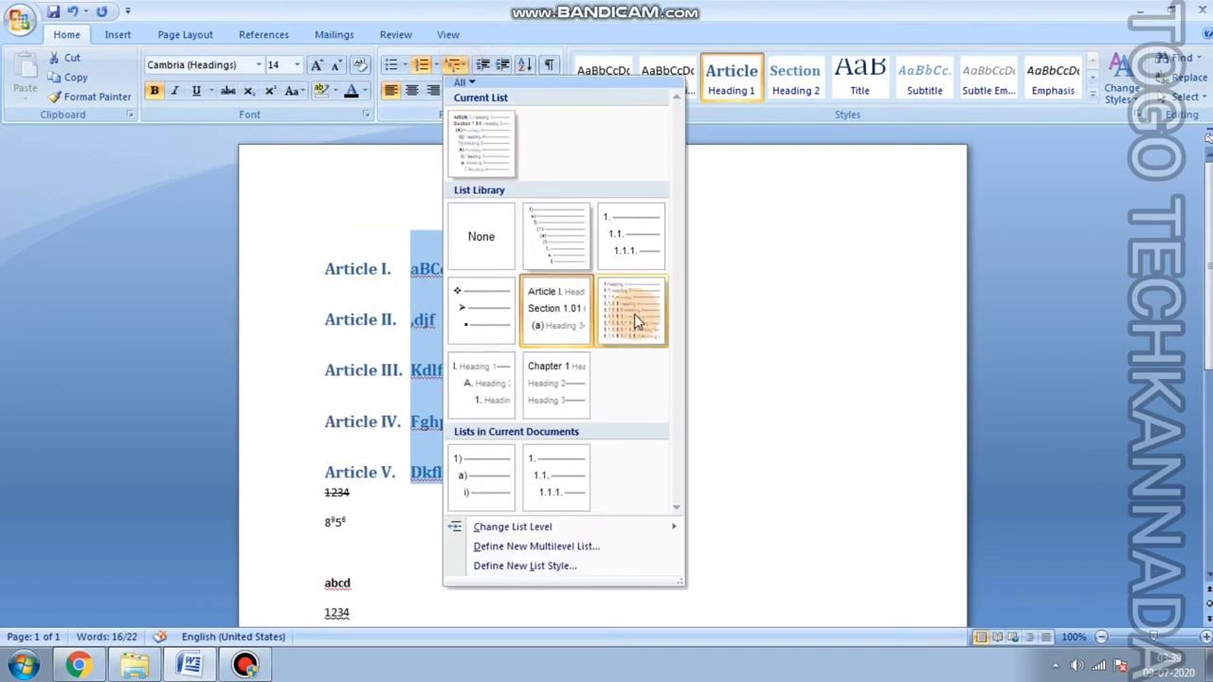
pyautogui.click(634, 241)
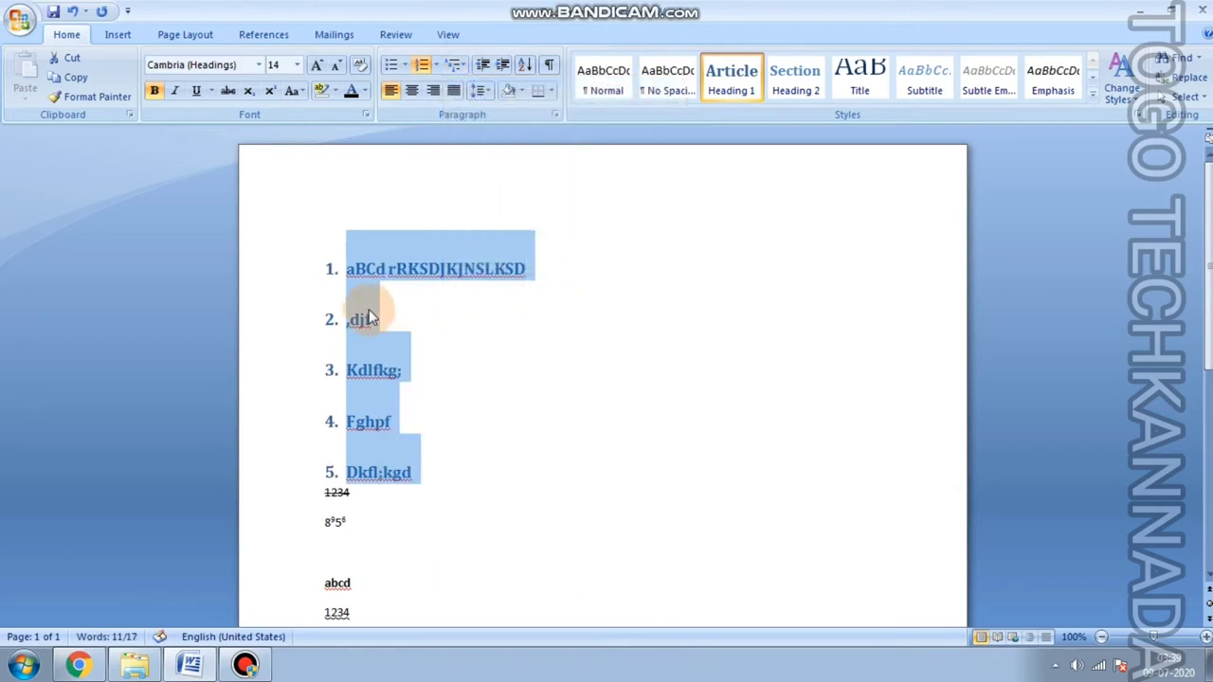
pyautogui.click(458, 66)
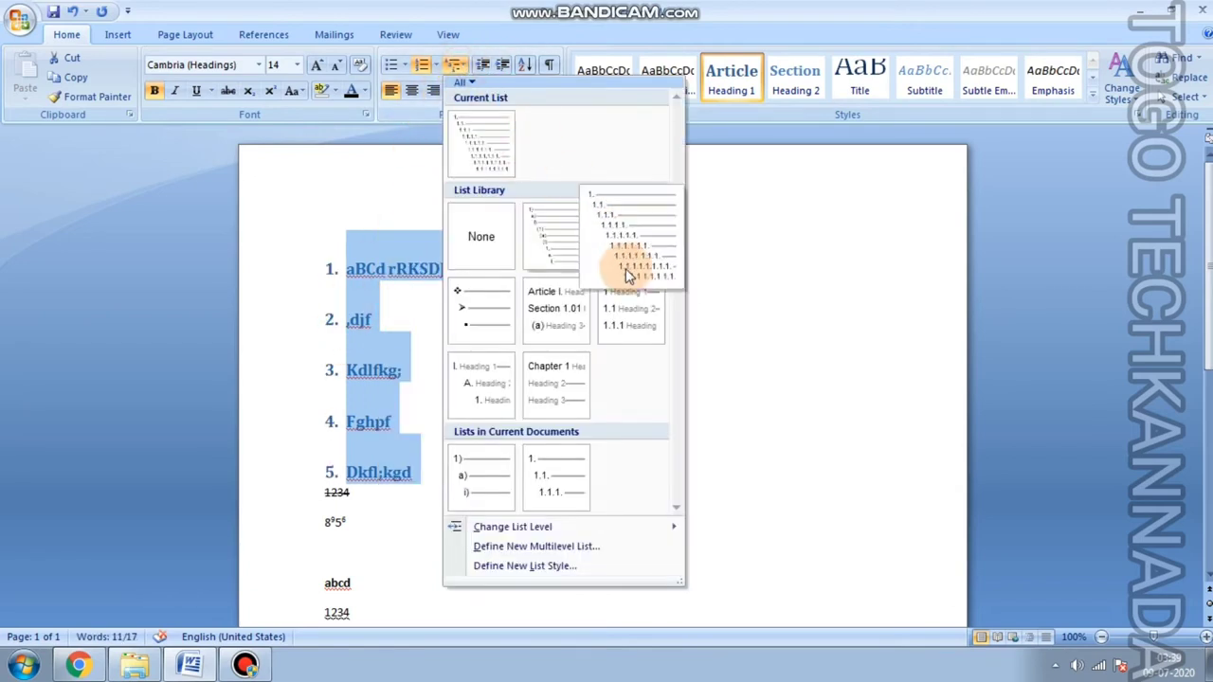
pyautogui.click(540, 399)
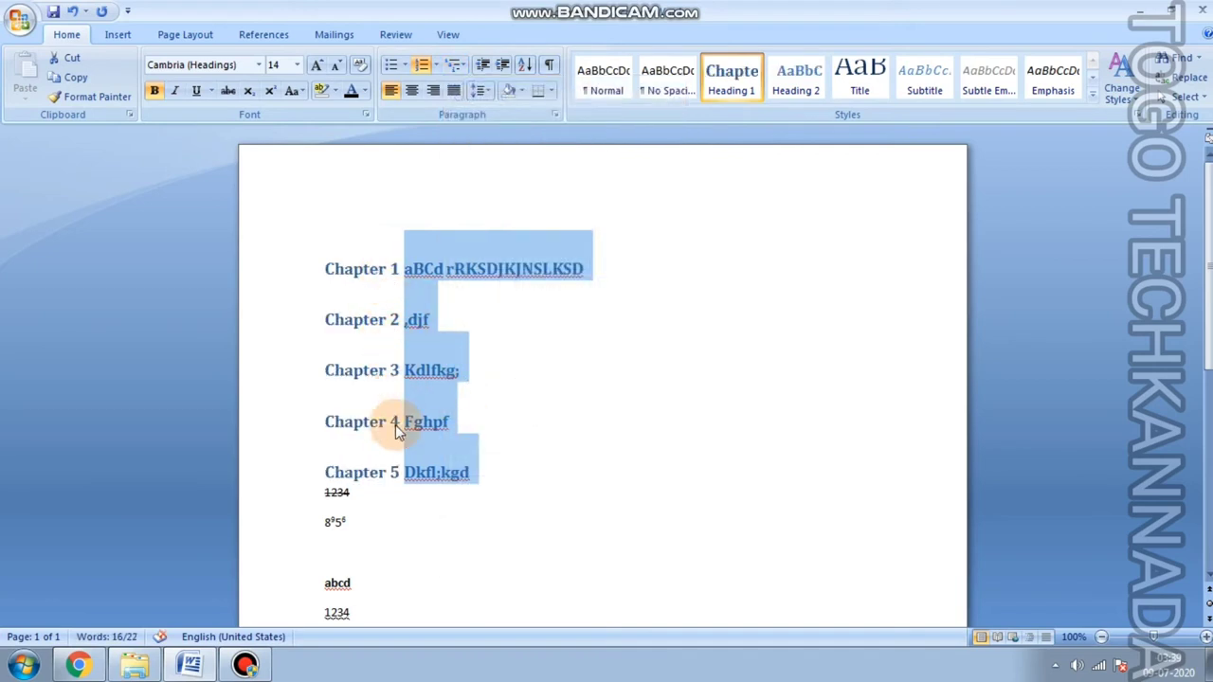
# Make the Chapter 1 line plain Normal text, leaving Chapters 1–4.
pyautogui.click(603, 268)
pyautogui.press('Return')
pyautogui.write('jsdkjskld')
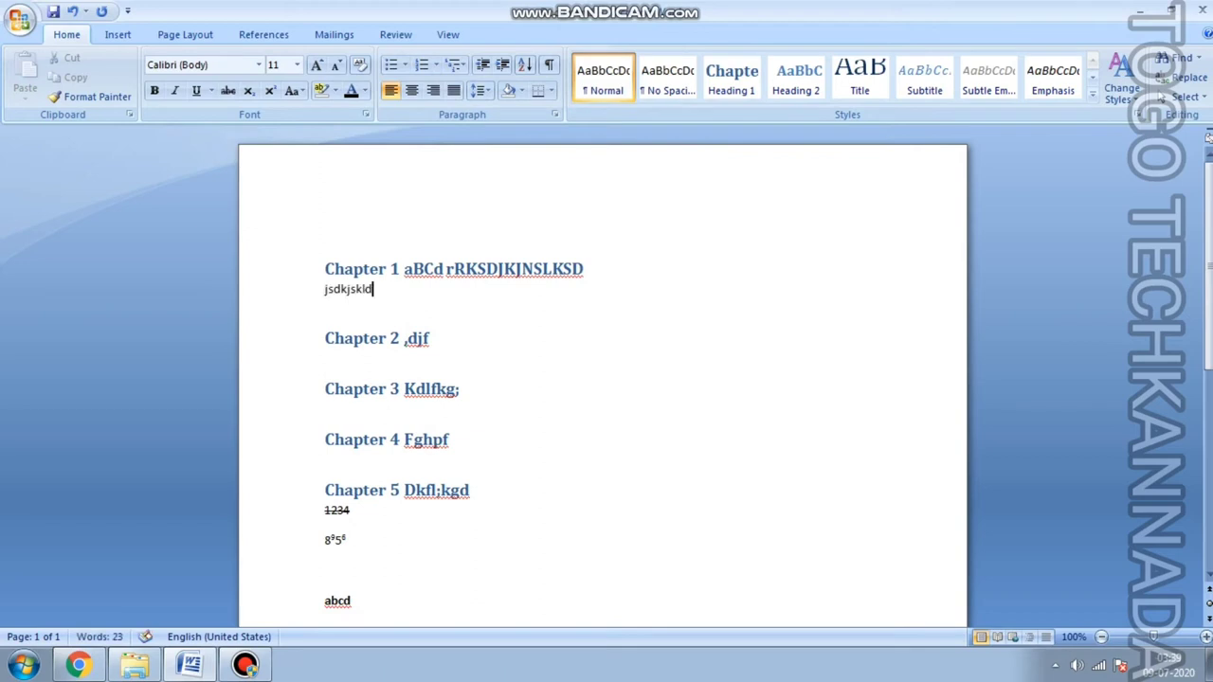
pyautogui.press('Return')
pyautogui.press('BackSpace')
pyautogui.press('BackSpace')
pyautogui.press('BackSpace')
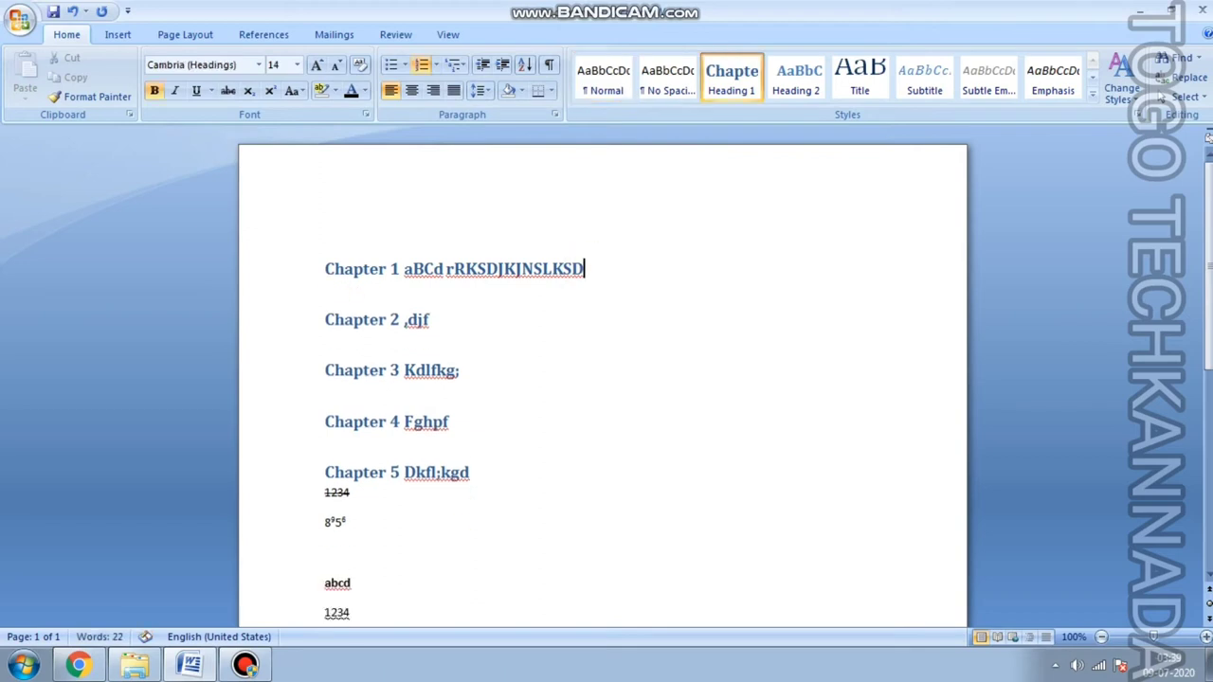
pyautogui.click(611, 98)
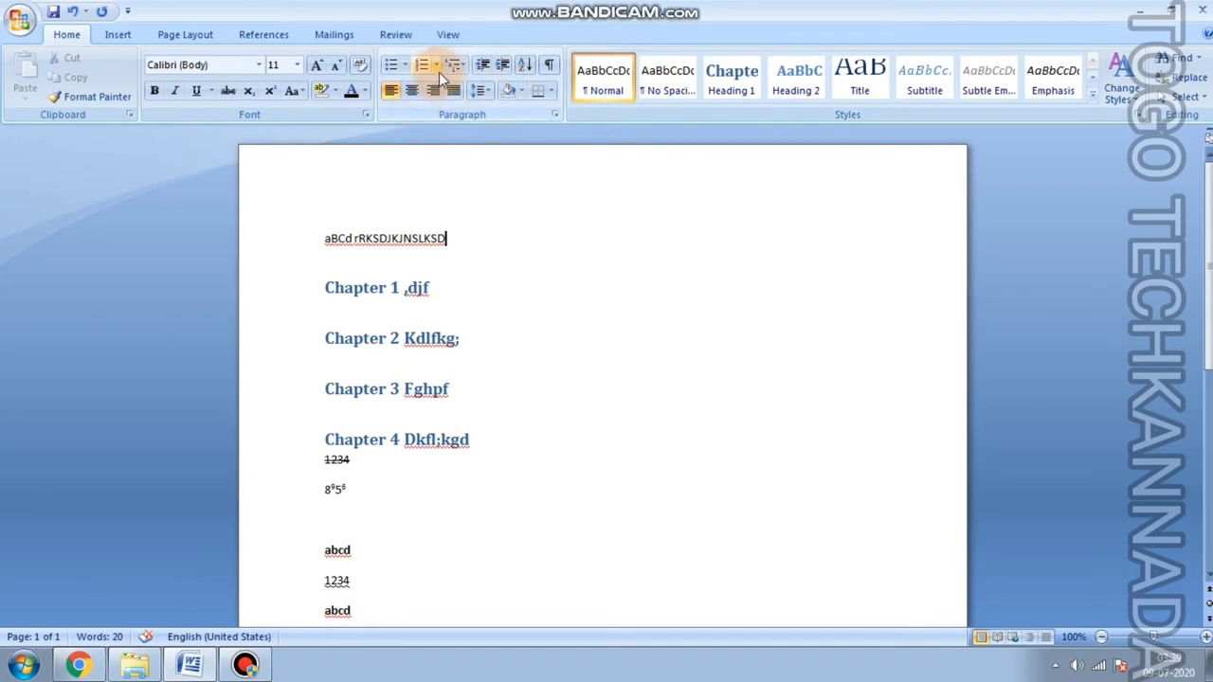
# Choose no multilevel numbering and select the lines, cancelling an accidental save.
pyautogui.click(462, 65)
pyautogui.click(481, 233)
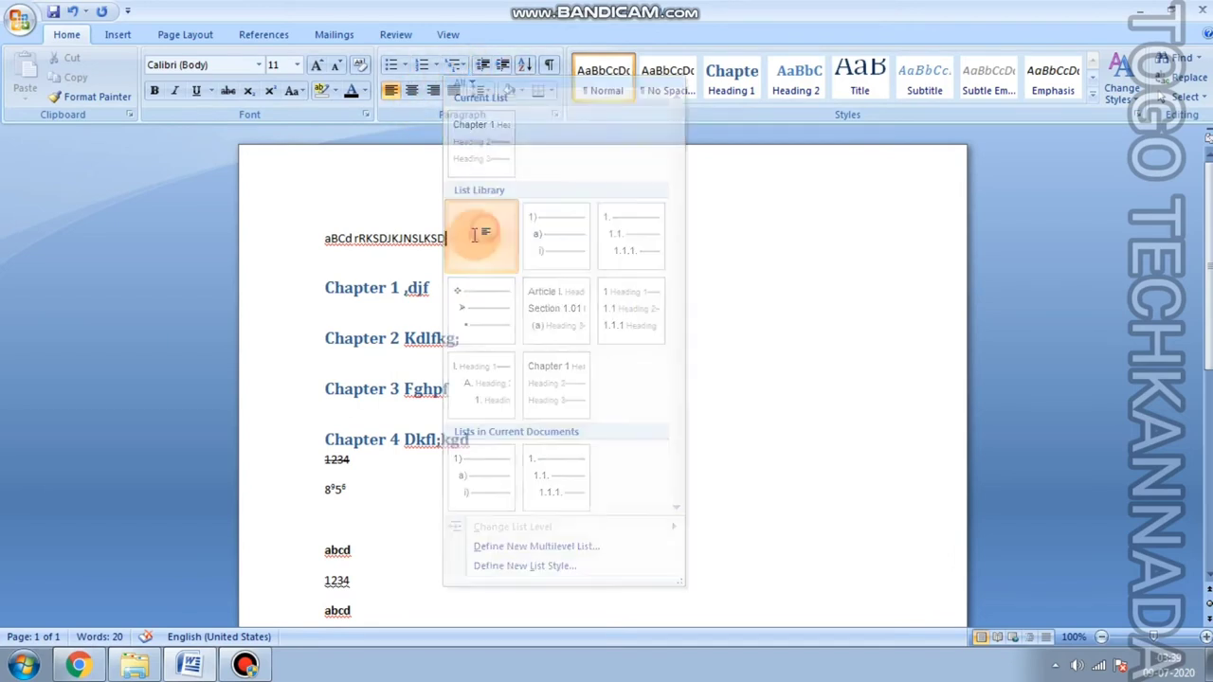
pyautogui.moveTo(325, 238)
pyautogui.mouseDown()
pyautogui.moveTo(462, 407)
pyautogui.moveTo(359, 621)
pyautogui.mouseUp()
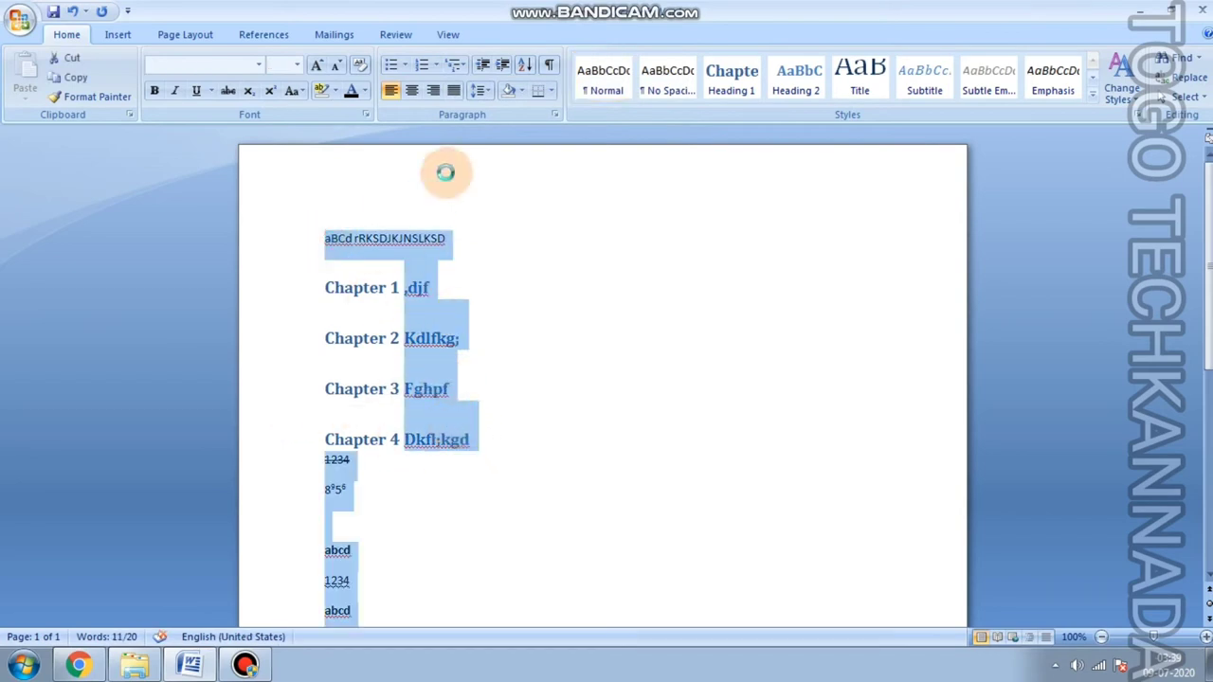
pyautogui.click(467, 88)
pyautogui.hotkey('ctrl', 's')
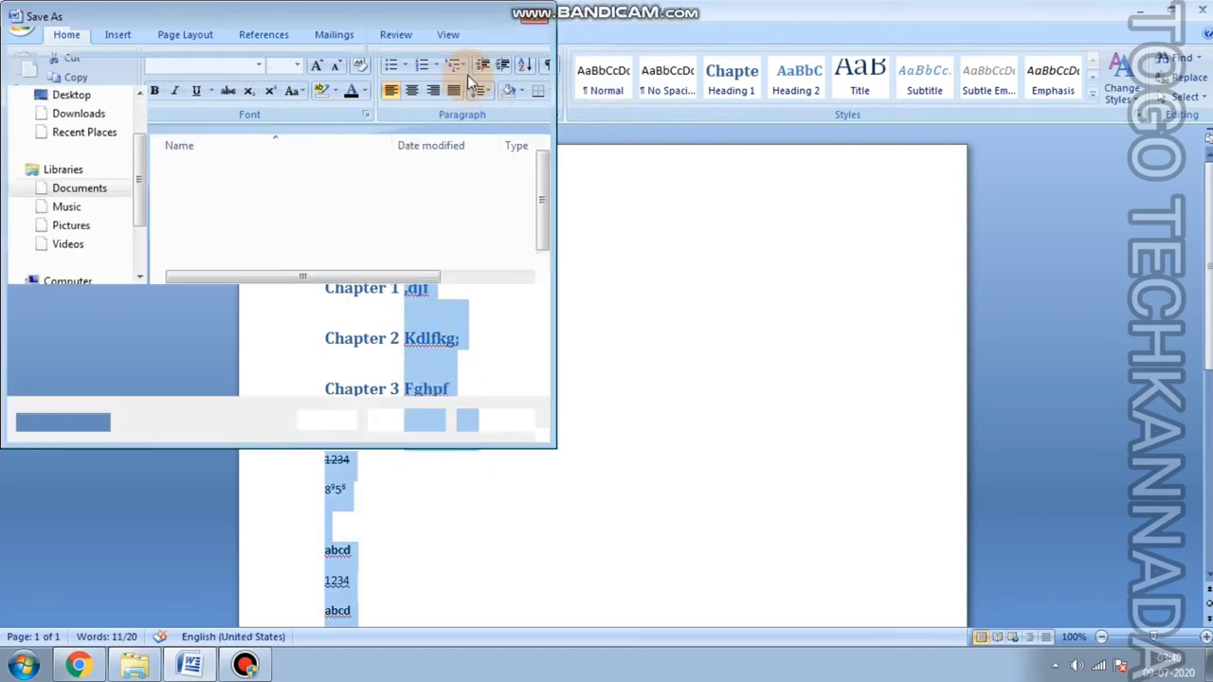
pyautogui.click(485, 420)
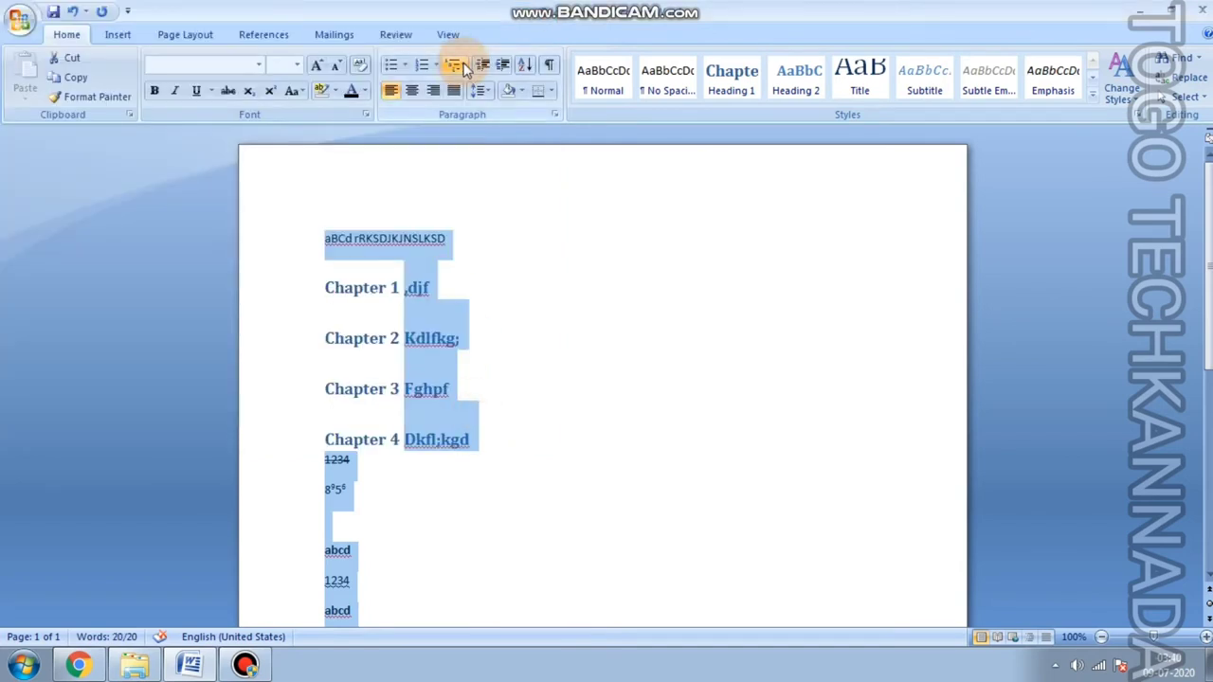
# Select the four chapter titles and apply the Normal Quick Style.
pyautogui.click(456, 64)
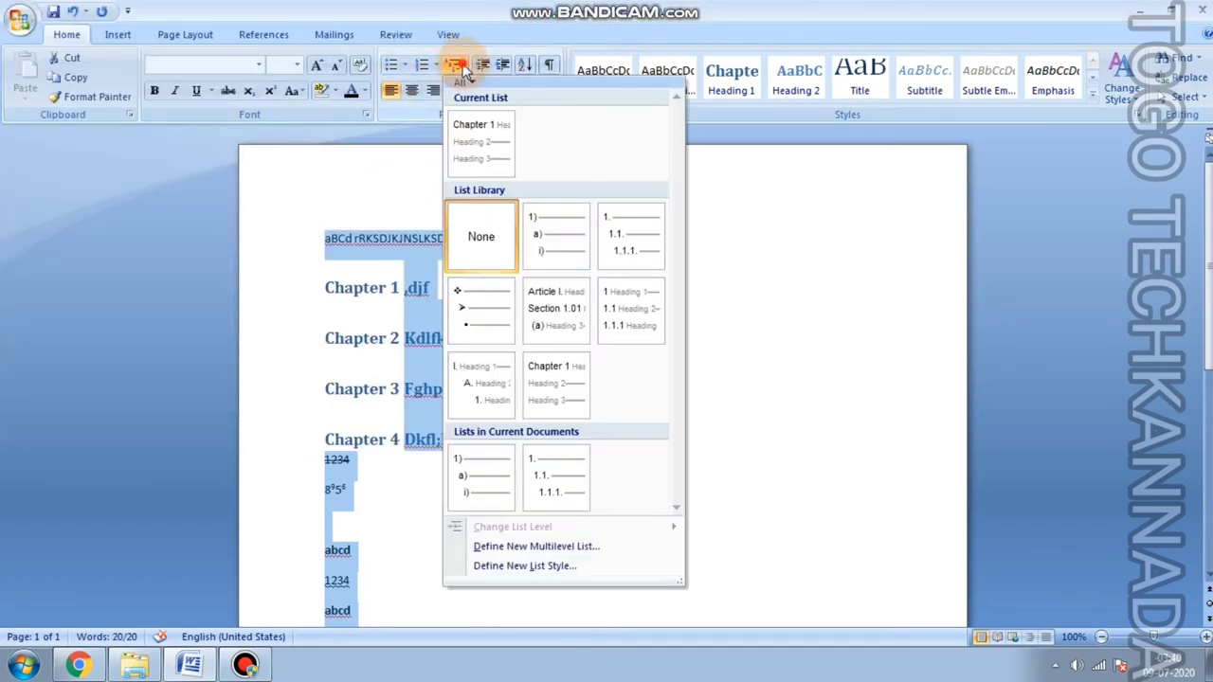
pyautogui.click(466, 238)
pyautogui.click(401, 326)
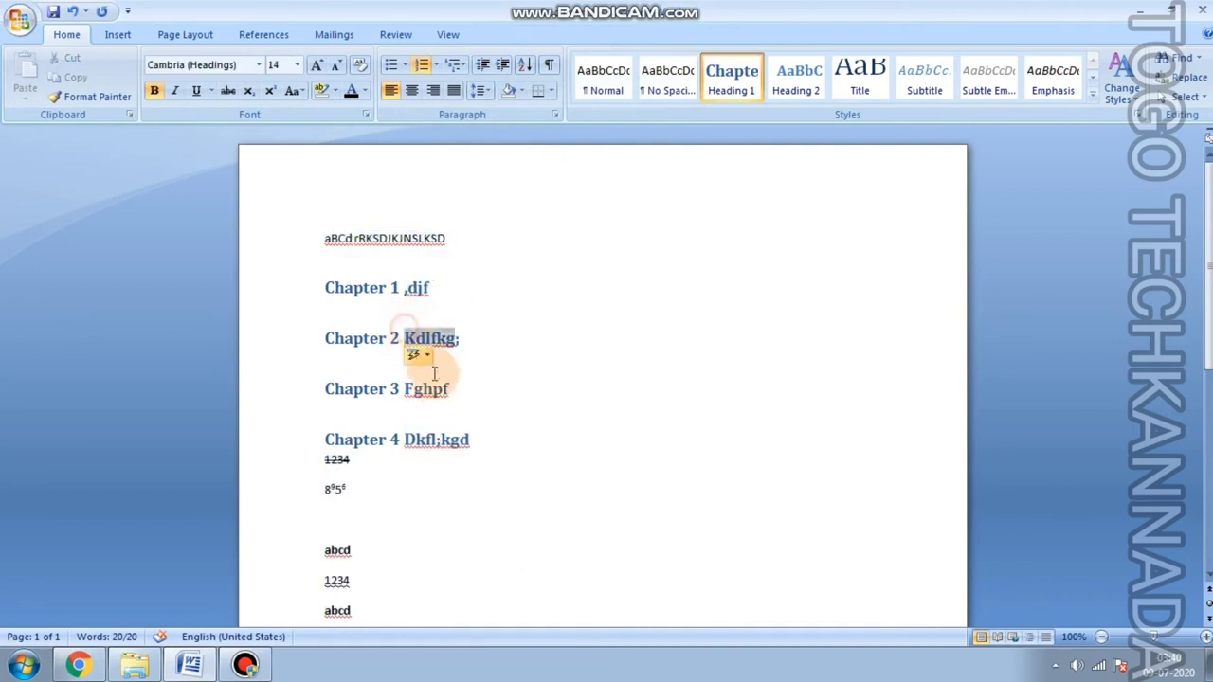
pyautogui.moveTo(509, 431); pyautogui.dragTo(404, 270)
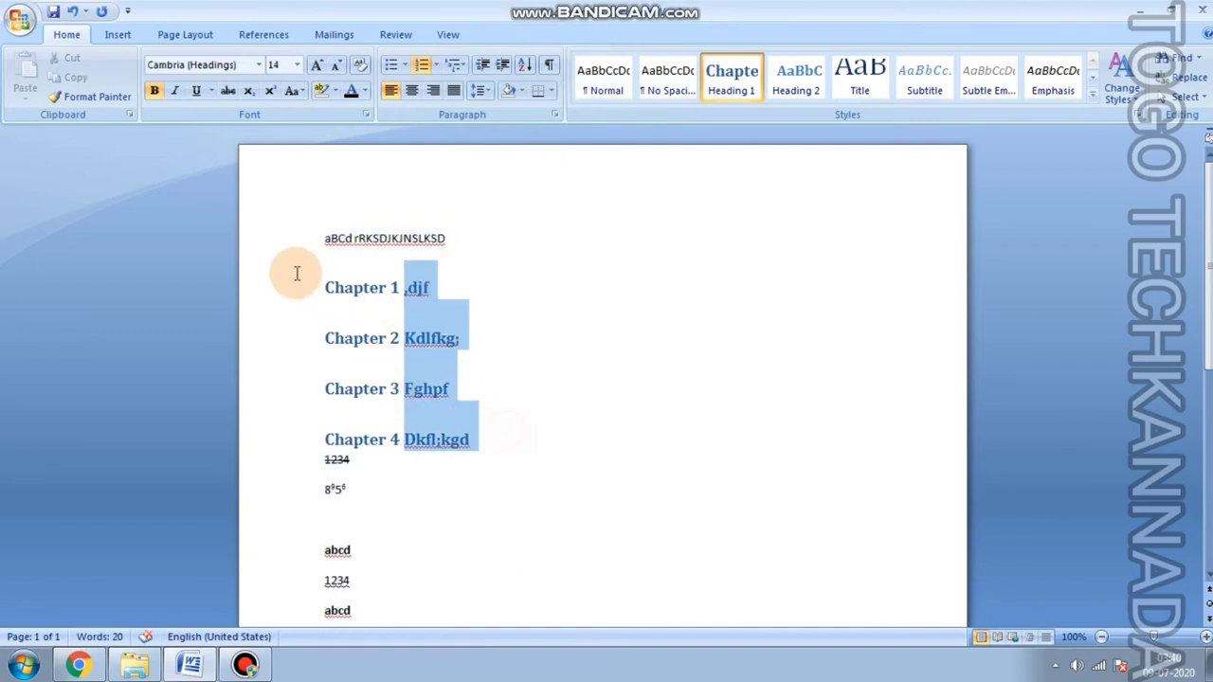
pyautogui.click(626, 81)
pyautogui.click(522, 262)
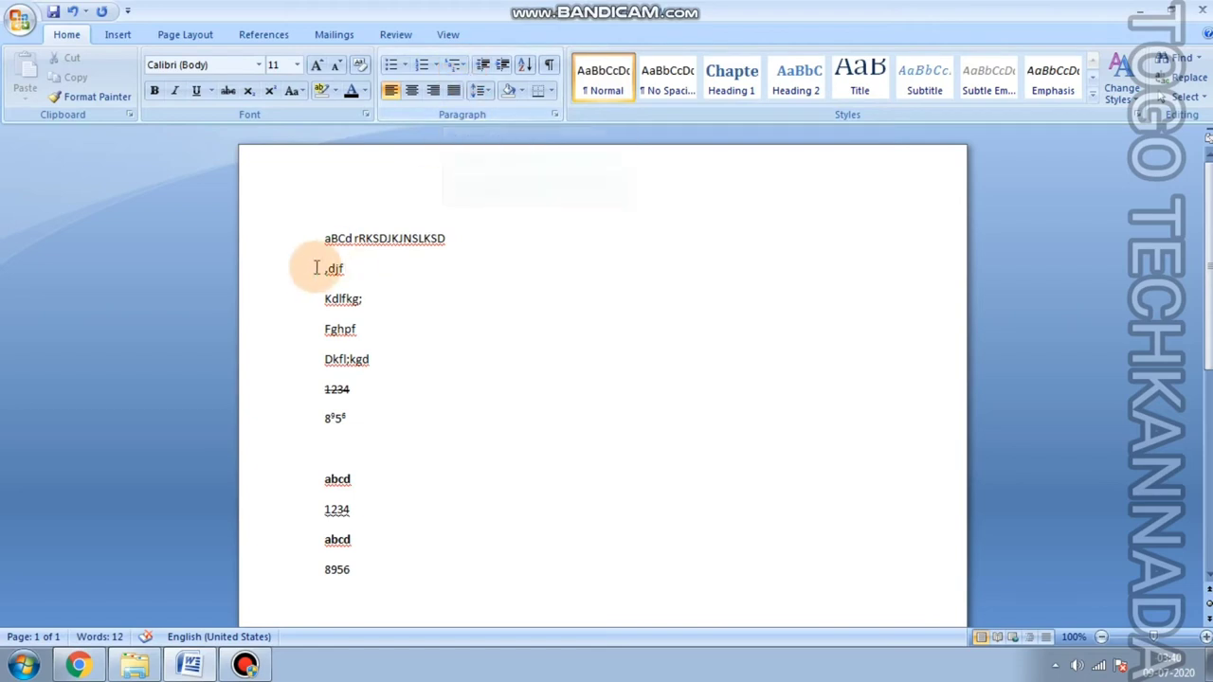
# Indent the lines down to 8956 several steps right, then bring them back to the margin.
pyautogui.moveTo(322, 236); pyautogui.dragTo(320, 444)
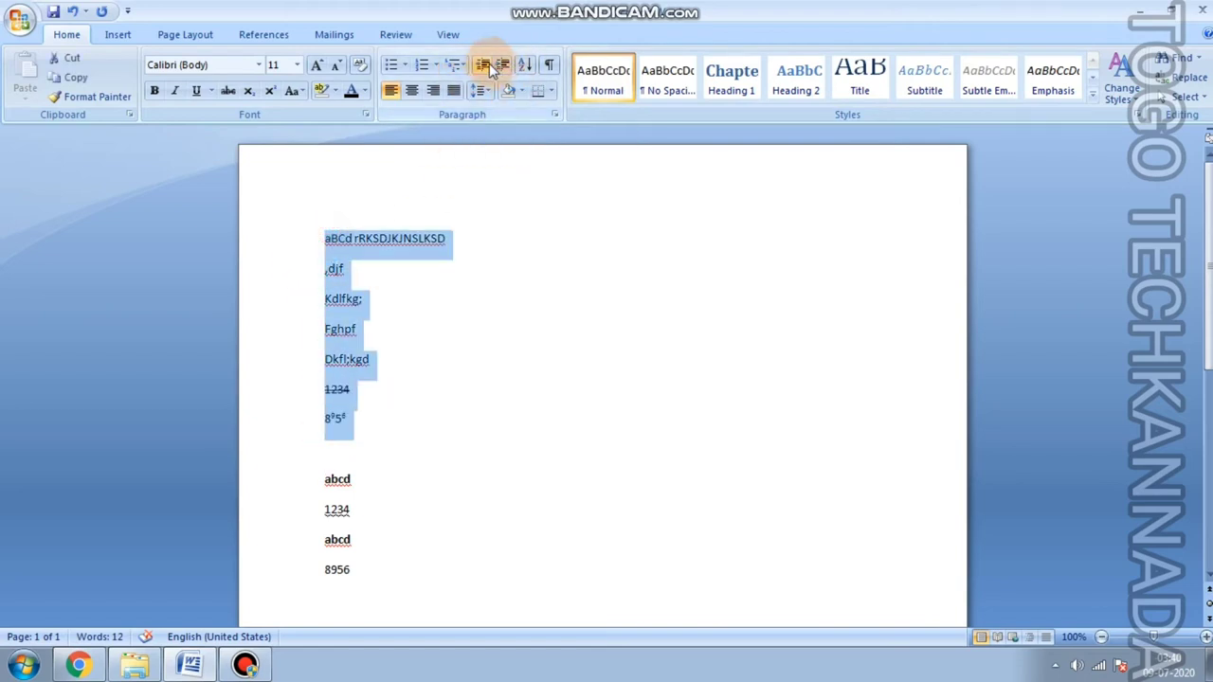
pyautogui.click(491, 72)
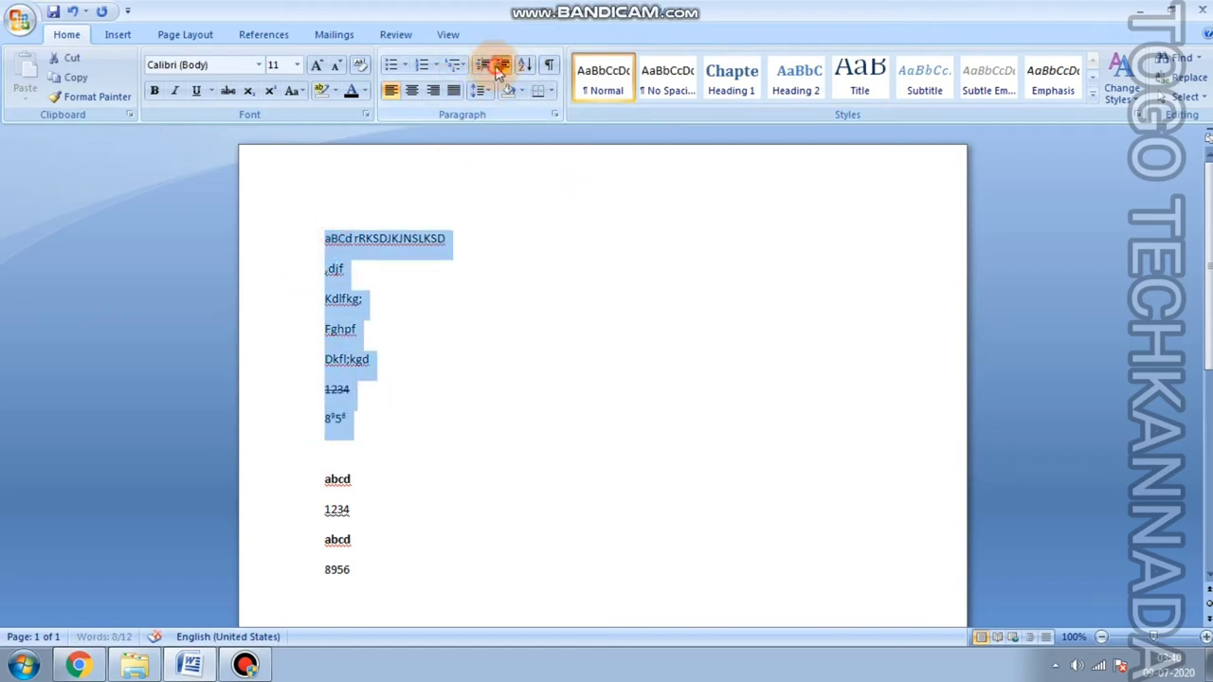
pyautogui.click(500, 73)
pyautogui.click(500, 73)
pyautogui.click(499, 73)
pyautogui.click(500, 73)
pyautogui.click(500, 73)
pyautogui.click(500, 73)
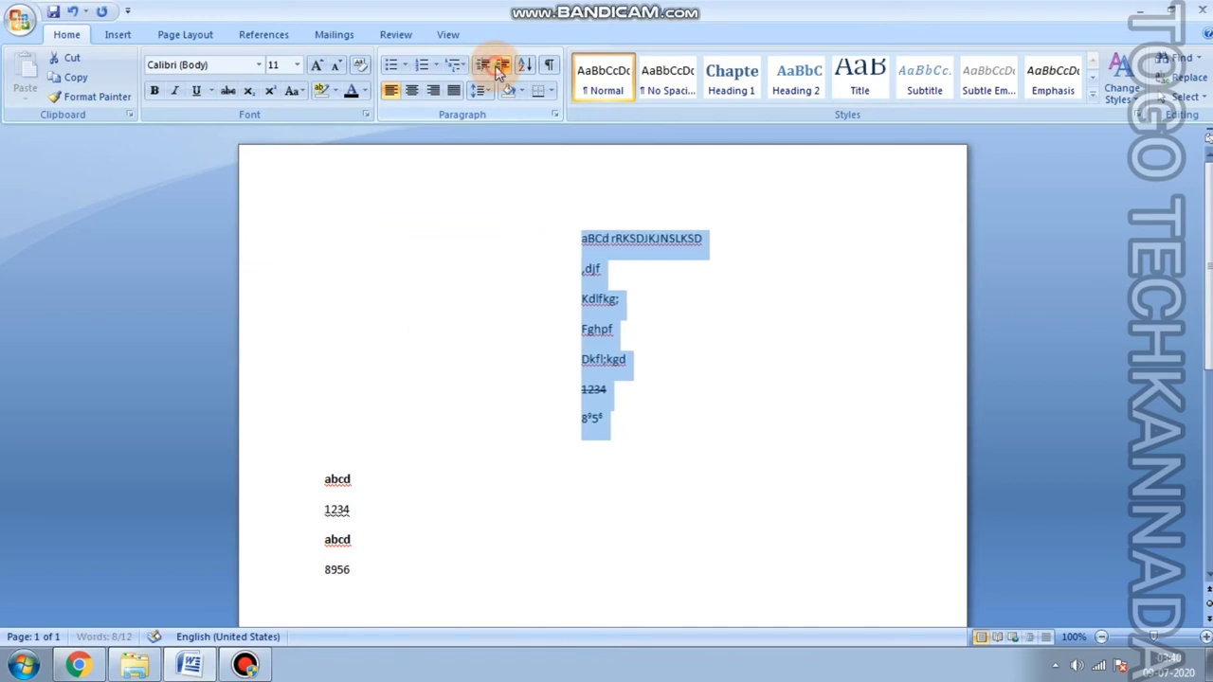
pyautogui.click(499, 73)
pyautogui.click(500, 73)
pyautogui.click(499, 73)
pyautogui.click(499, 73)
pyautogui.click(499, 73)
pyautogui.click(499, 73)
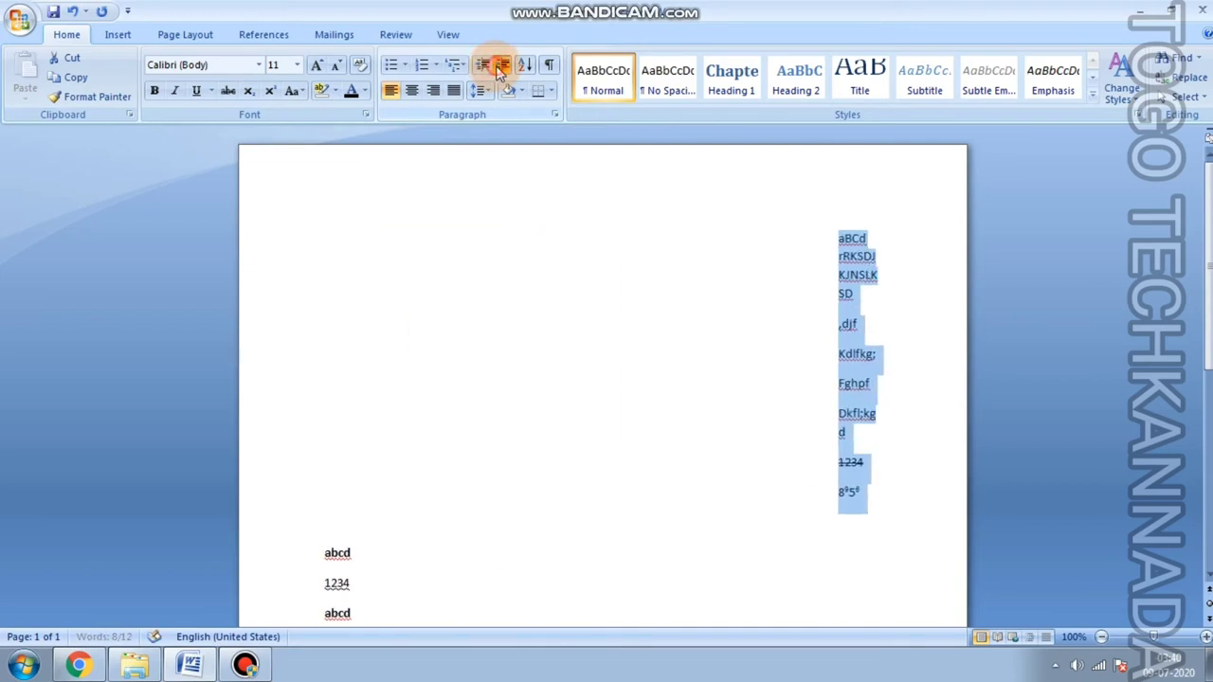
pyautogui.click(499, 73)
pyautogui.click(499, 73)
pyautogui.click(482, 76)
pyautogui.doubleClick(483, 75)
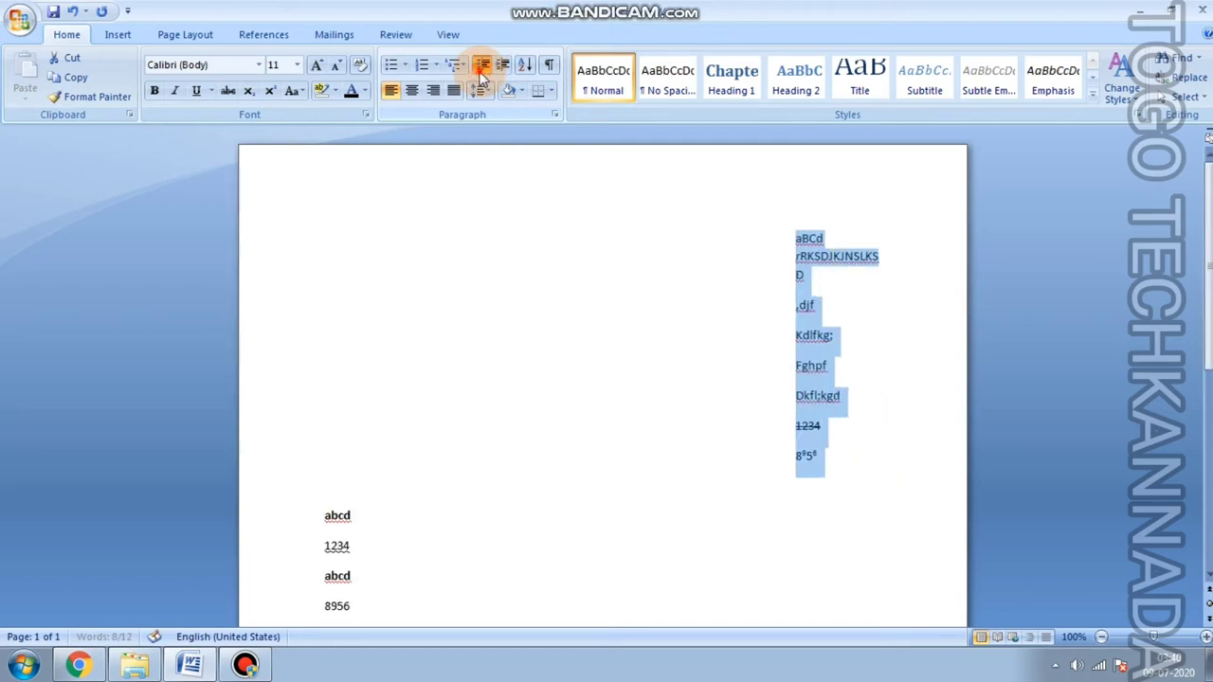
pyautogui.doubleClick(482, 75)
pyautogui.doubleClick(482, 77)
pyautogui.click(482, 77)
pyautogui.click(481, 77)
pyautogui.click(482, 77)
pyautogui.click(482, 76)
pyautogui.click(482, 77)
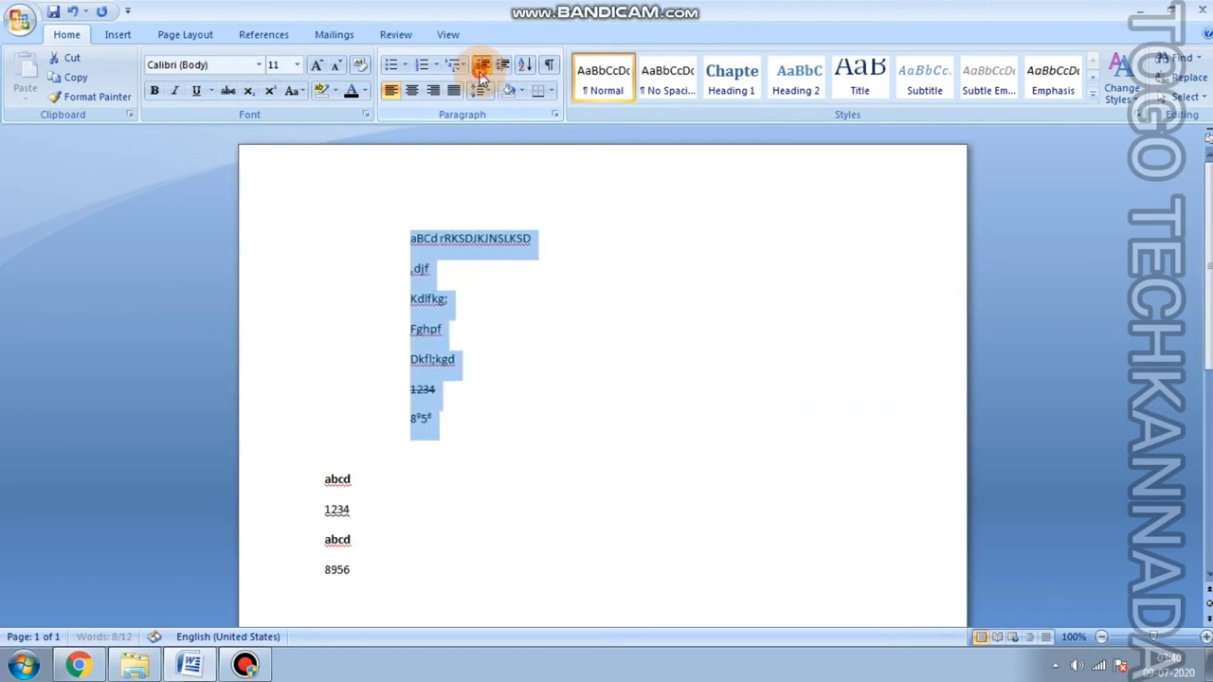
pyautogui.click(481, 76)
pyautogui.click(482, 77)
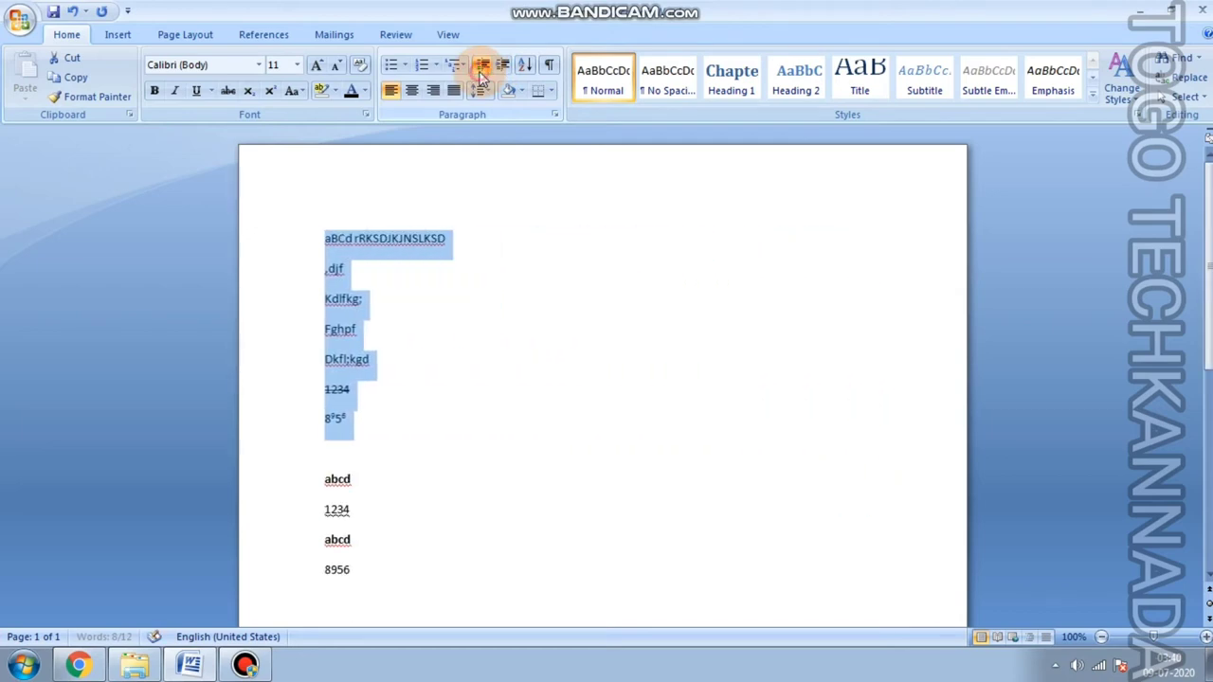
# Add 'sdjfkjsldkjflksdlf' to the end of the first line and start a new line below it.
pyautogui.click(379, 275)
pyautogui.click(440, 238)
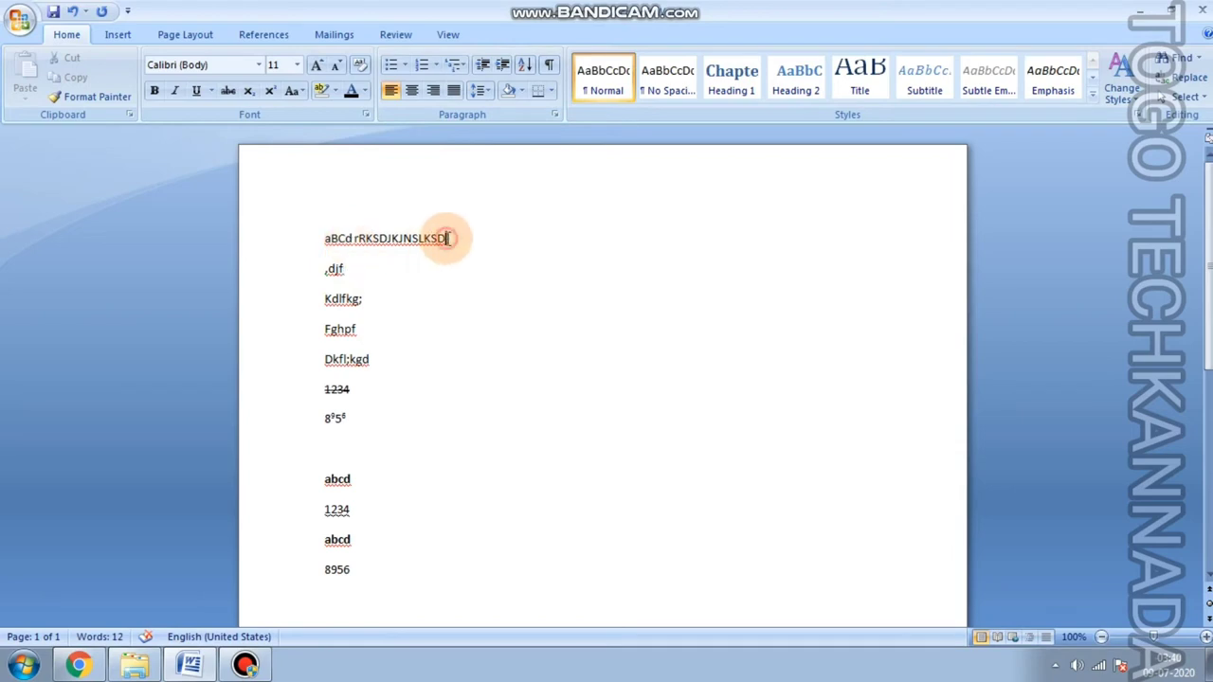
pyautogui.write(' sdjfkjsldkjflksdlf')
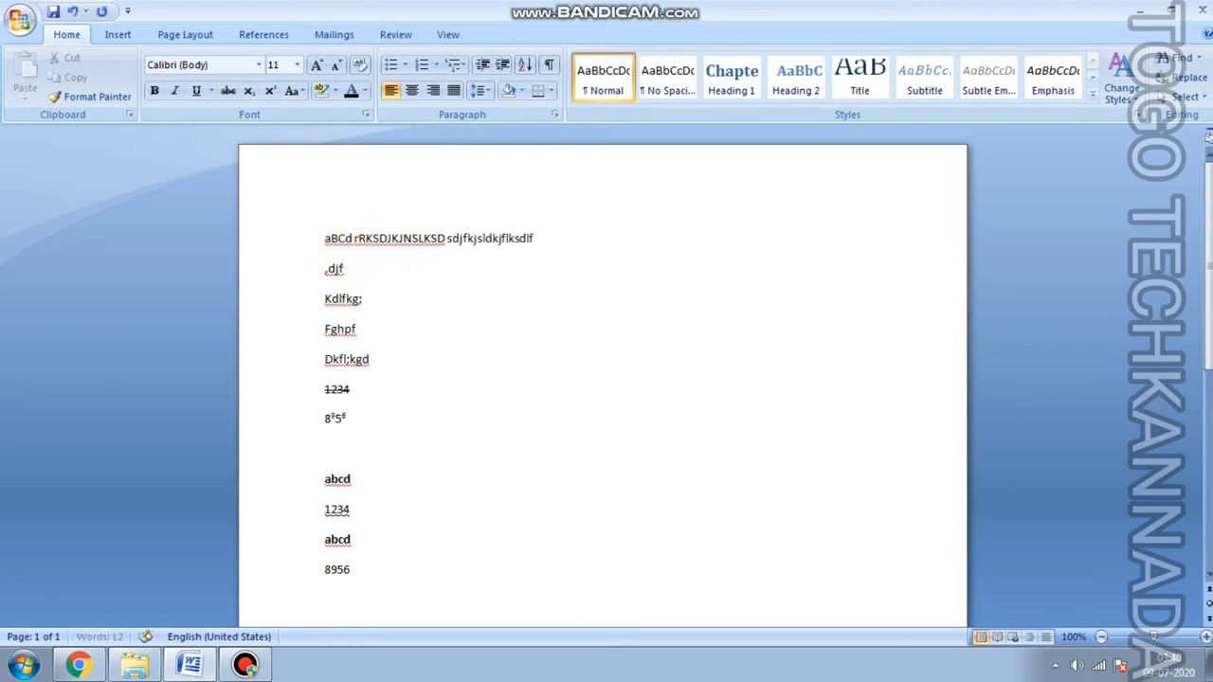
pyautogui.press('Return')
pyautogui.write('skdl;fkl;sdkl;fsd')
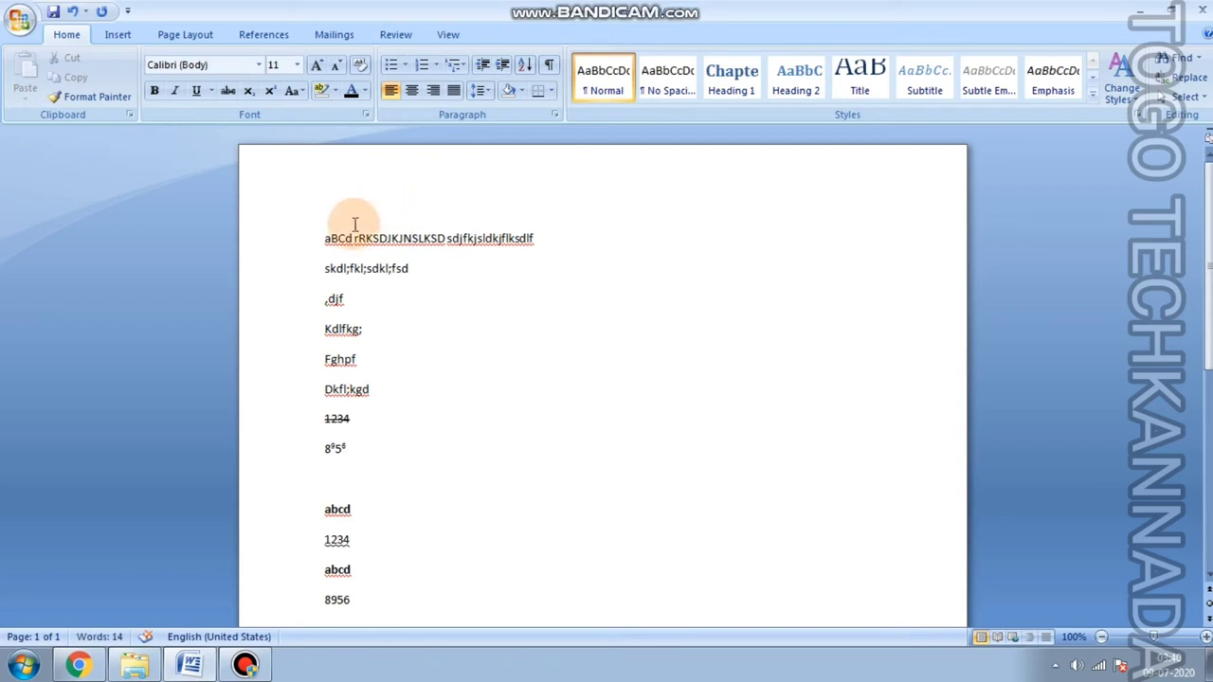
# Indent the first line four steps right, then return it to the margin.
pyautogui.click(373, 238)
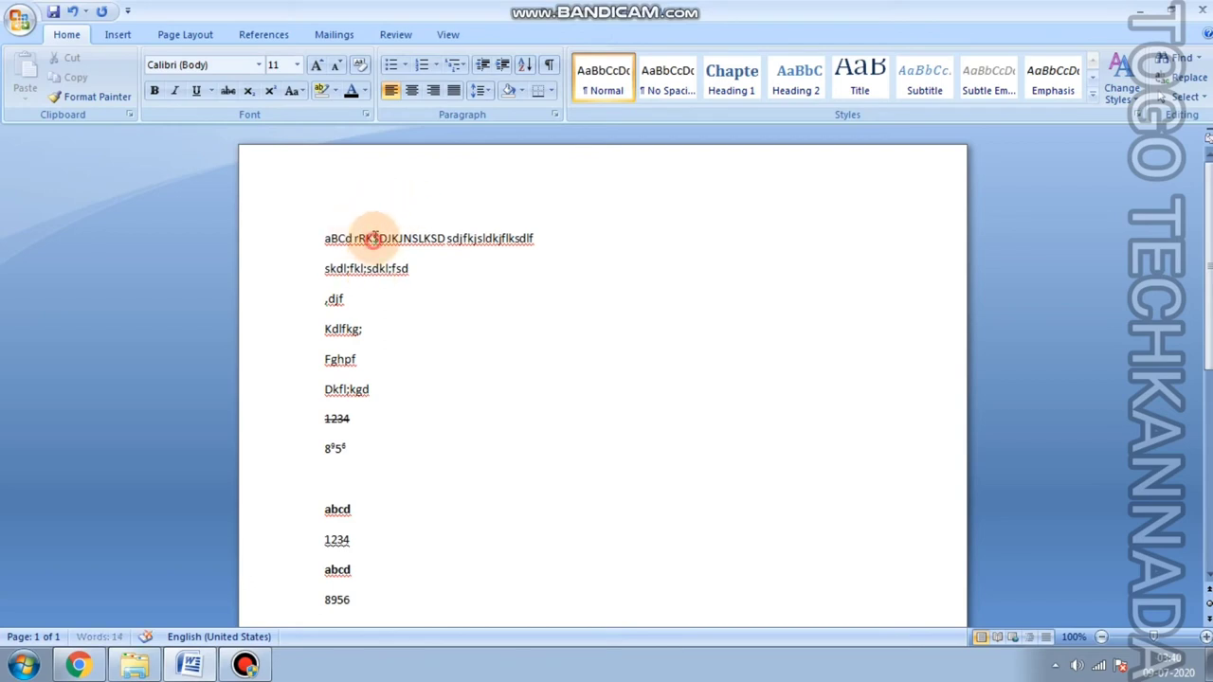
pyautogui.click(503, 66)
pyautogui.click(502, 66)
pyautogui.click(502, 66)
pyautogui.click(502, 66)
pyautogui.click(503, 69)
pyautogui.click(503, 68)
pyautogui.click(503, 68)
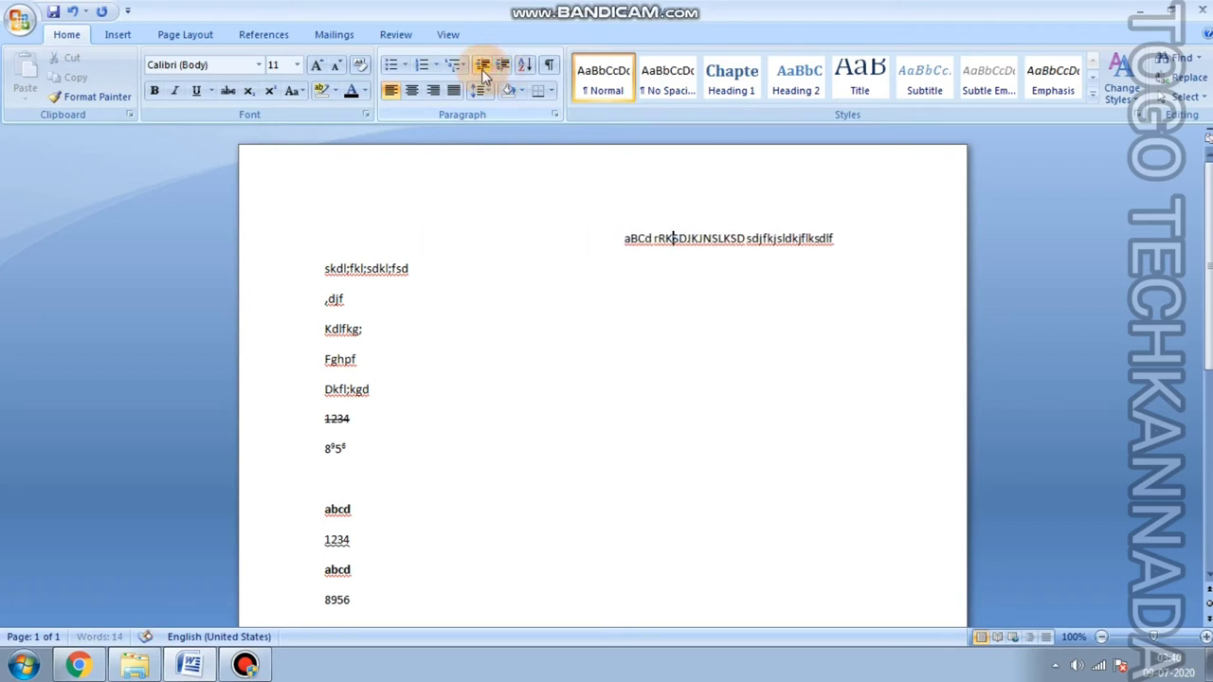
pyautogui.doubleClick(482, 68)
pyautogui.doubleClick(481, 68)
pyautogui.doubleClick(482, 69)
pyautogui.click(482, 69)
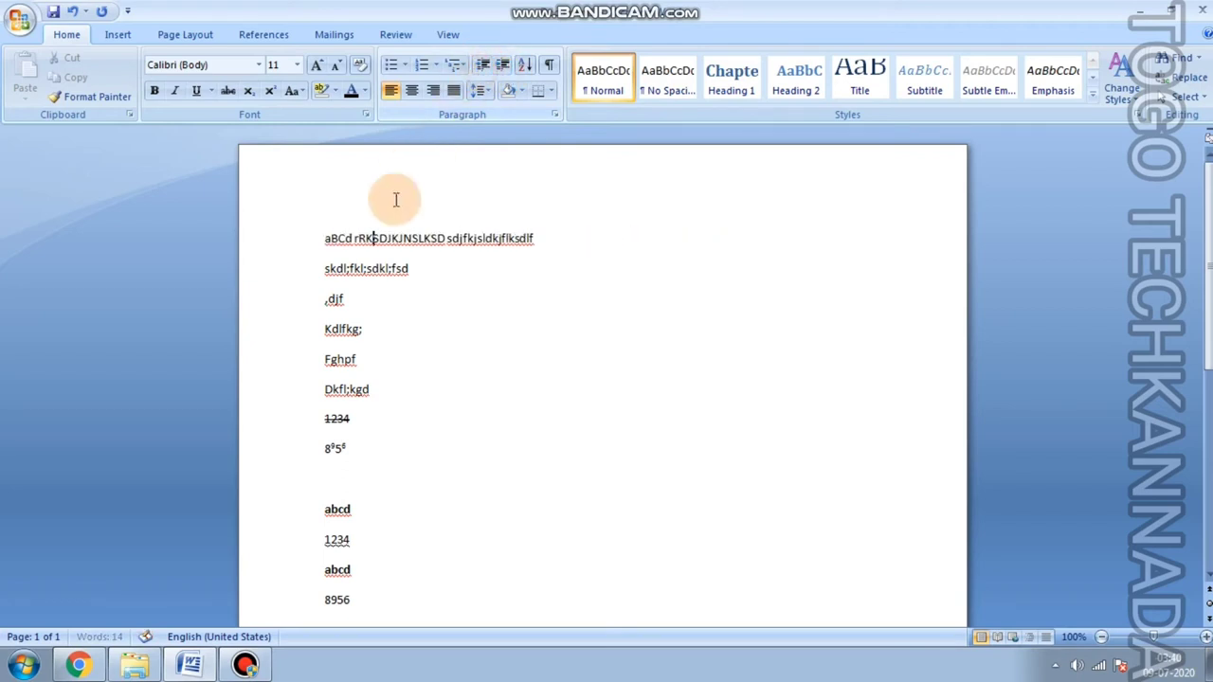
# Indent the paragraphs down to abcd and return them to the left margin.
pyautogui.moveTo(322, 239); pyautogui.dragTo(386, 579)
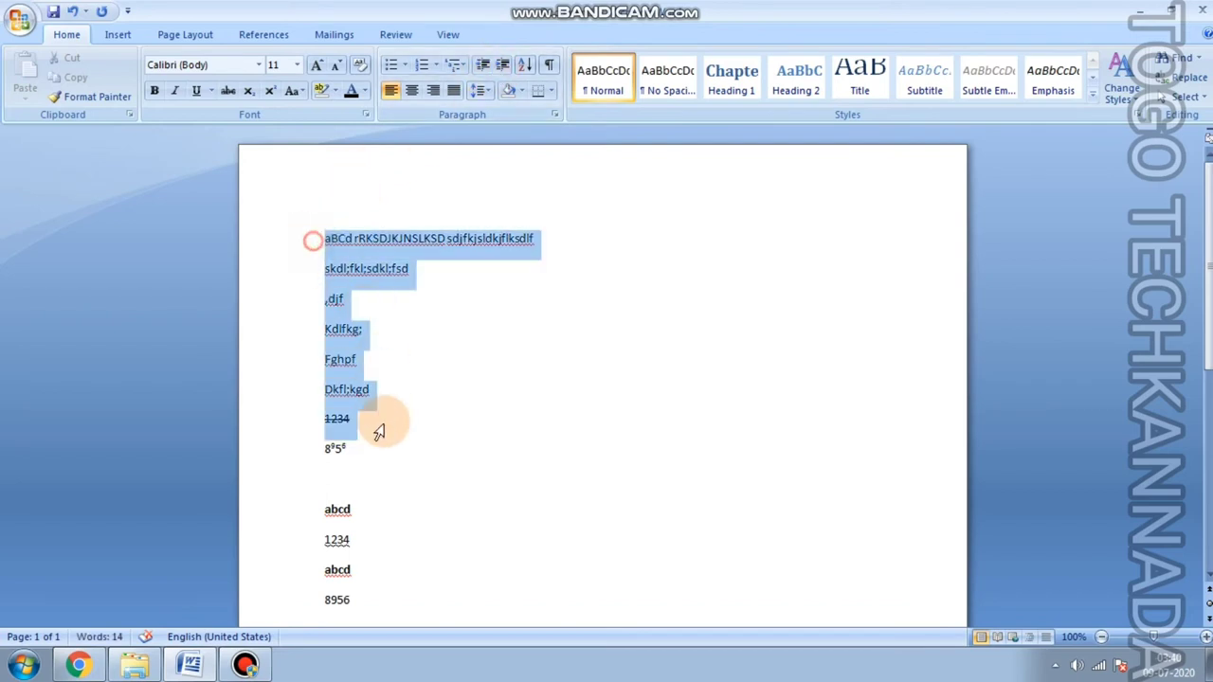
pyautogui.click(504, 64)
pyautogui.click(503, 64)
pyautogui.click(501, 64)
pyautogui.click(482, 64)
pyautogui.click(483, 64)
pyautogui.click(482, 65)
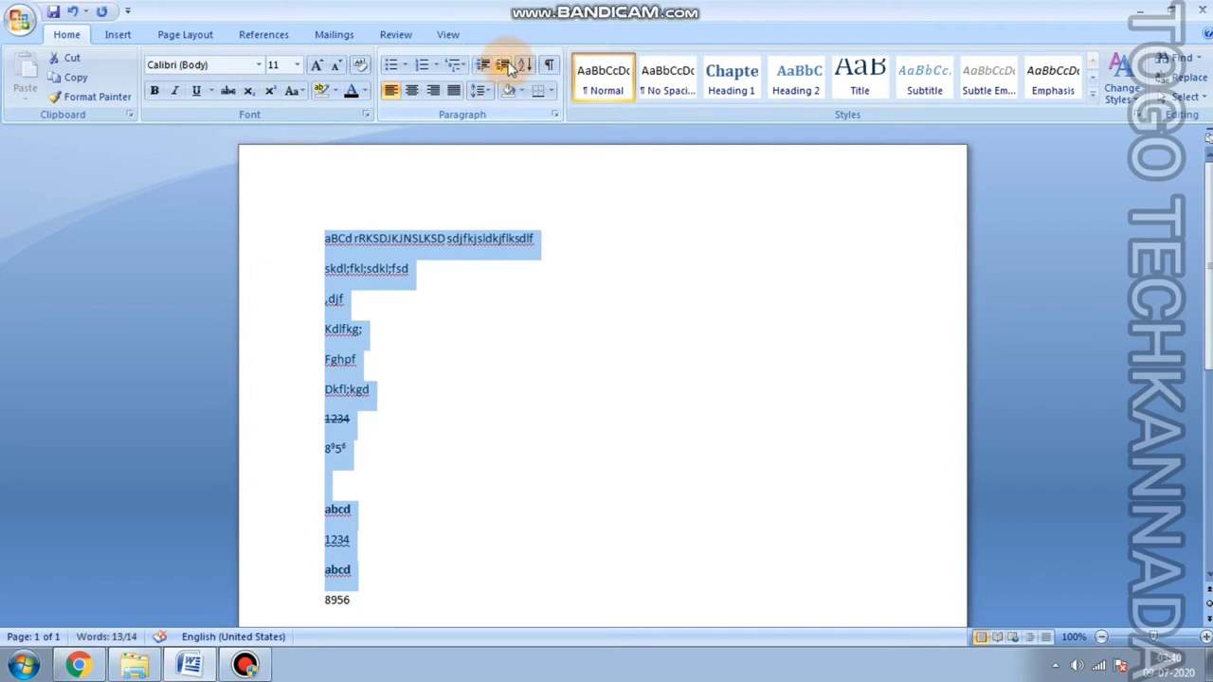
pyautogui.click(485, 65)
pyautogui.click(503, 64)
pyautogui.click(483, 64)
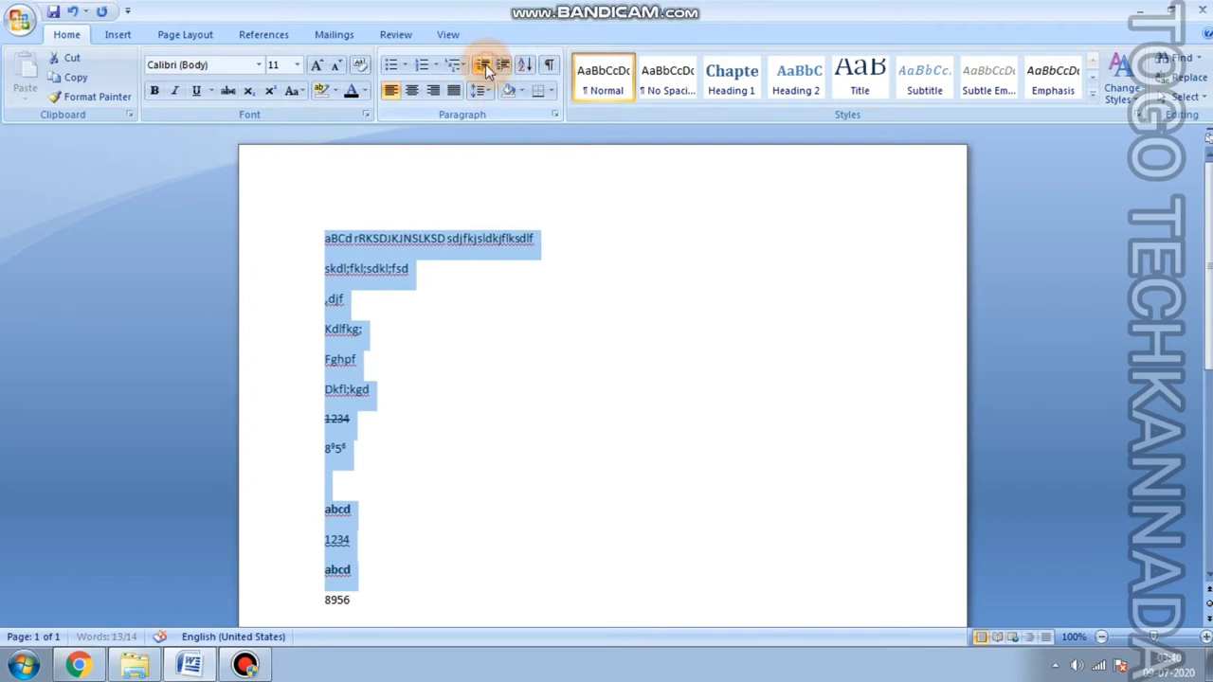
# Cancel Sort Text and delete the selected sample lines, including the leftover 8956.
pyautogui.click(526, 66)
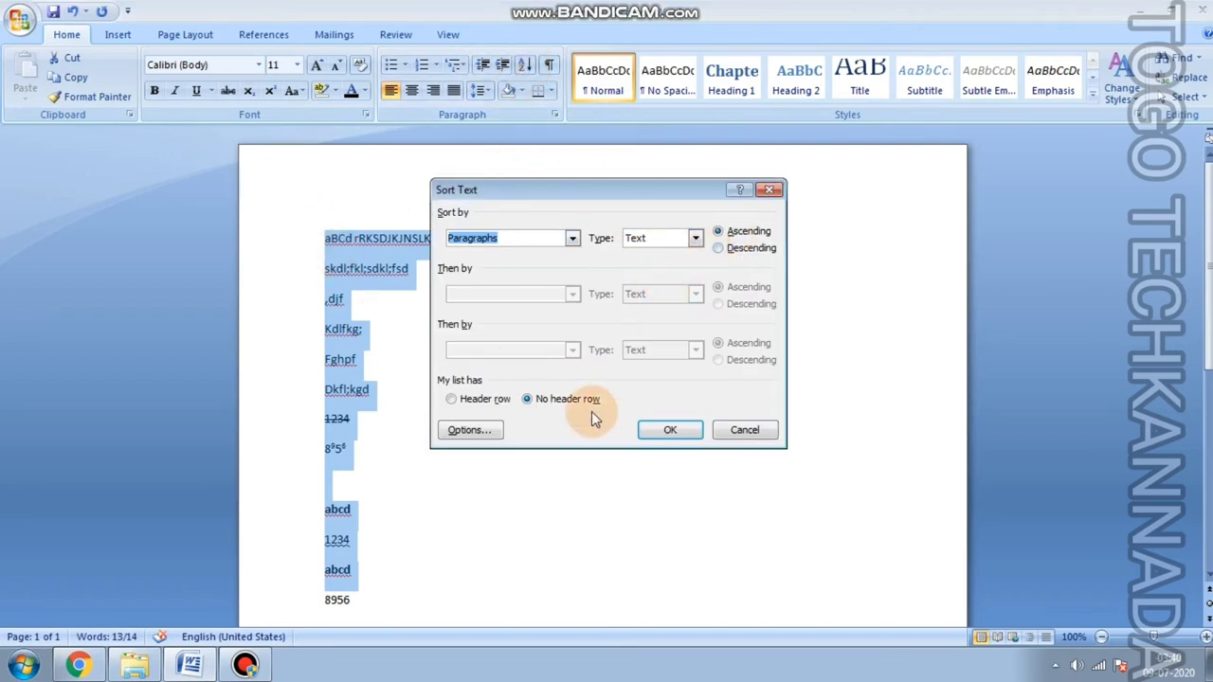
pyautogui.click(740, 431)
pyautogui.press('Delete')
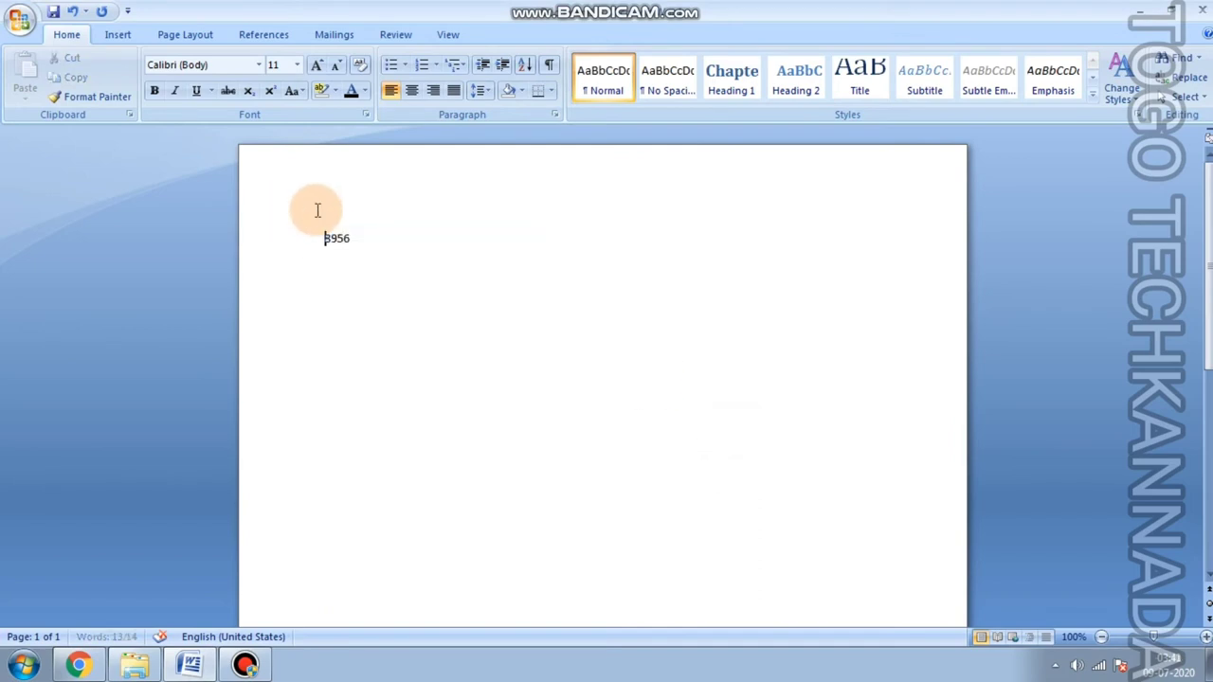
pyautogui.press('BackSpace')
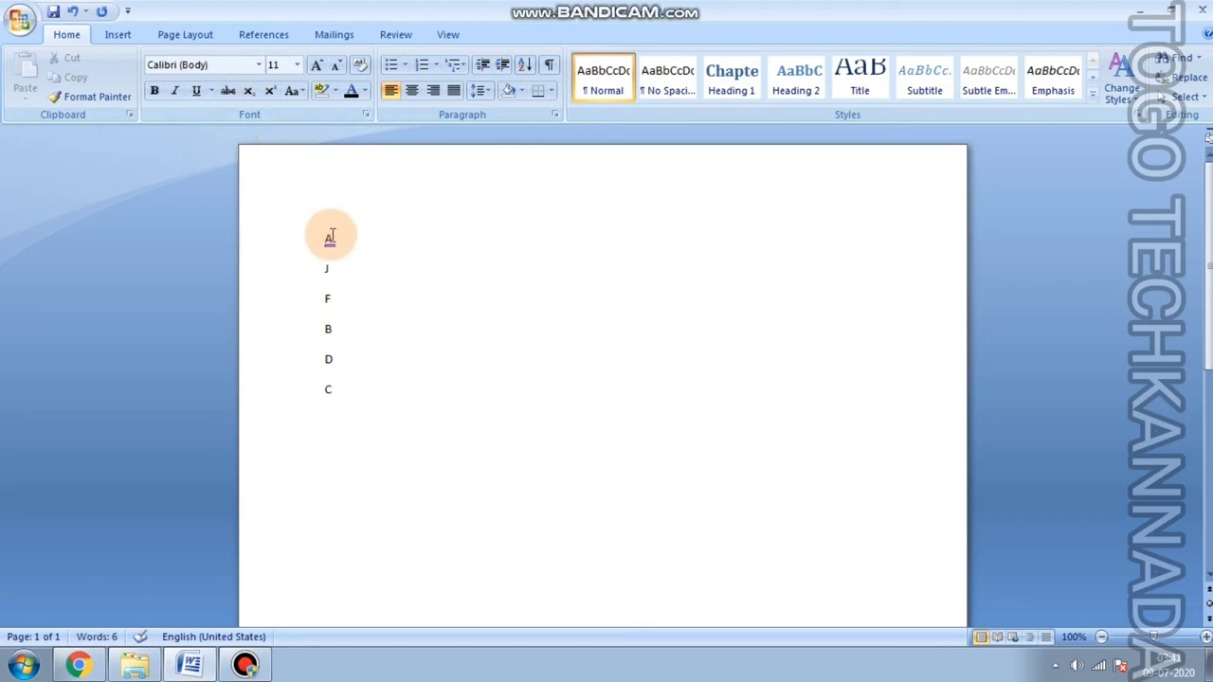
# Sort the typed letter list so it runs A to J.
pyautogui.moveTo(319, 235); pyautogui.dragTo(336, 393)
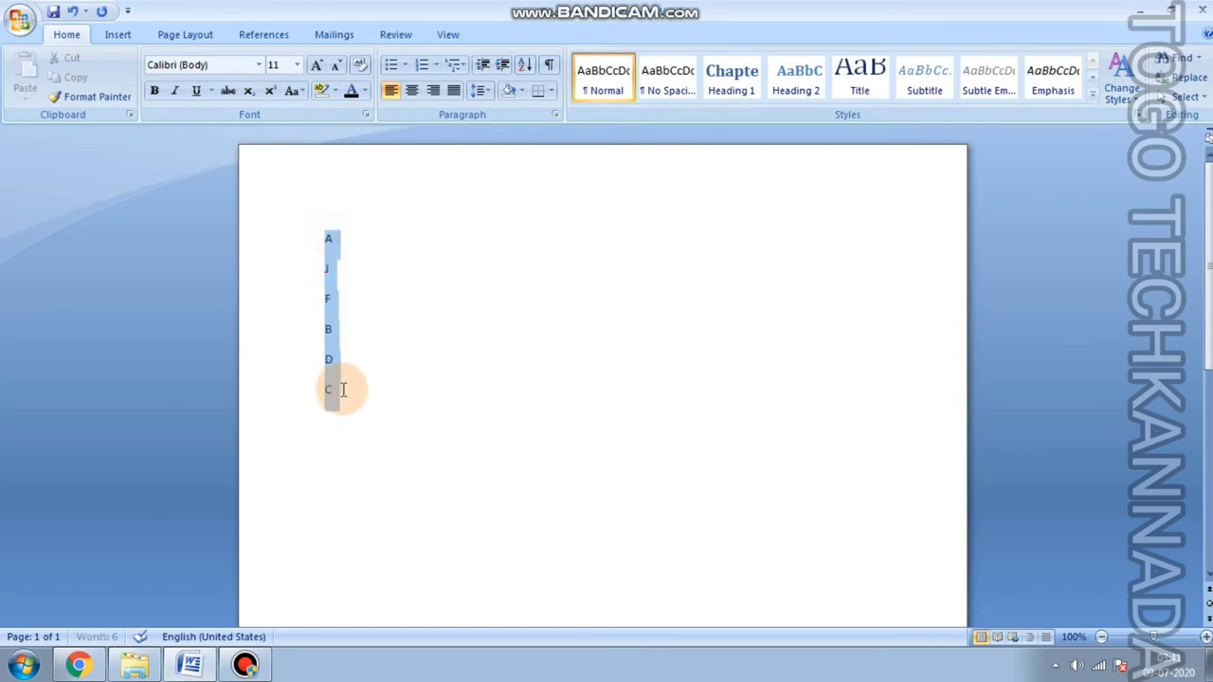
pyautogui.click(526, 67)
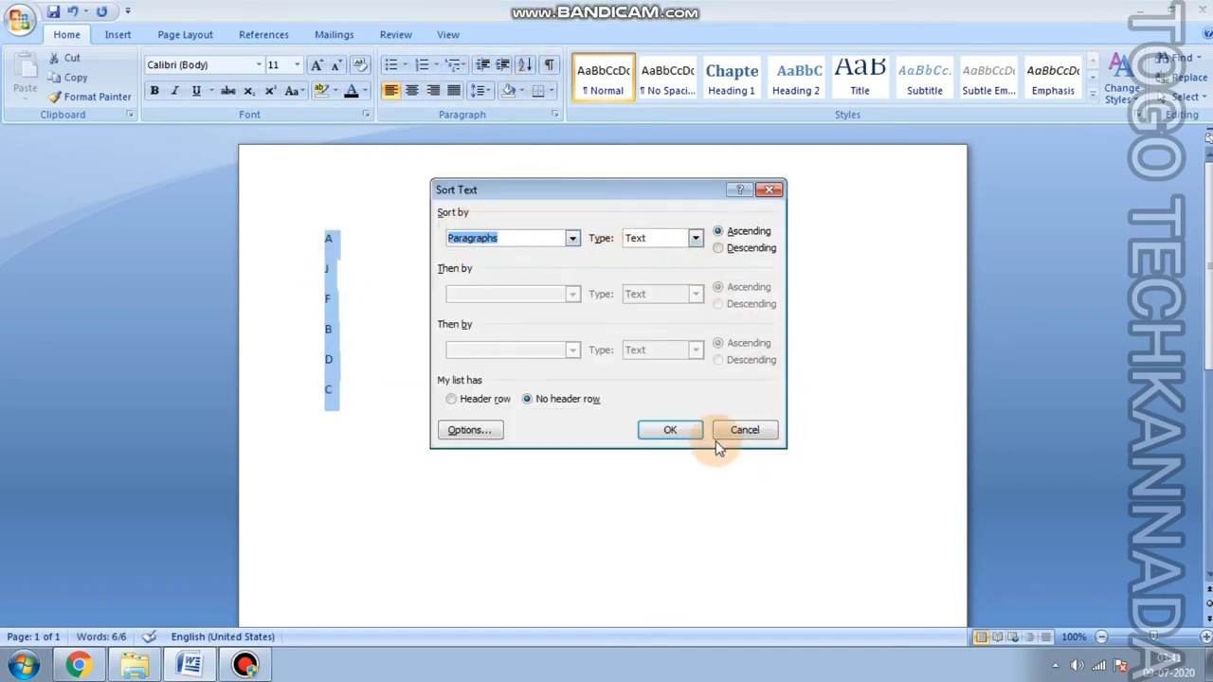
pyautogui.click(670, 431)
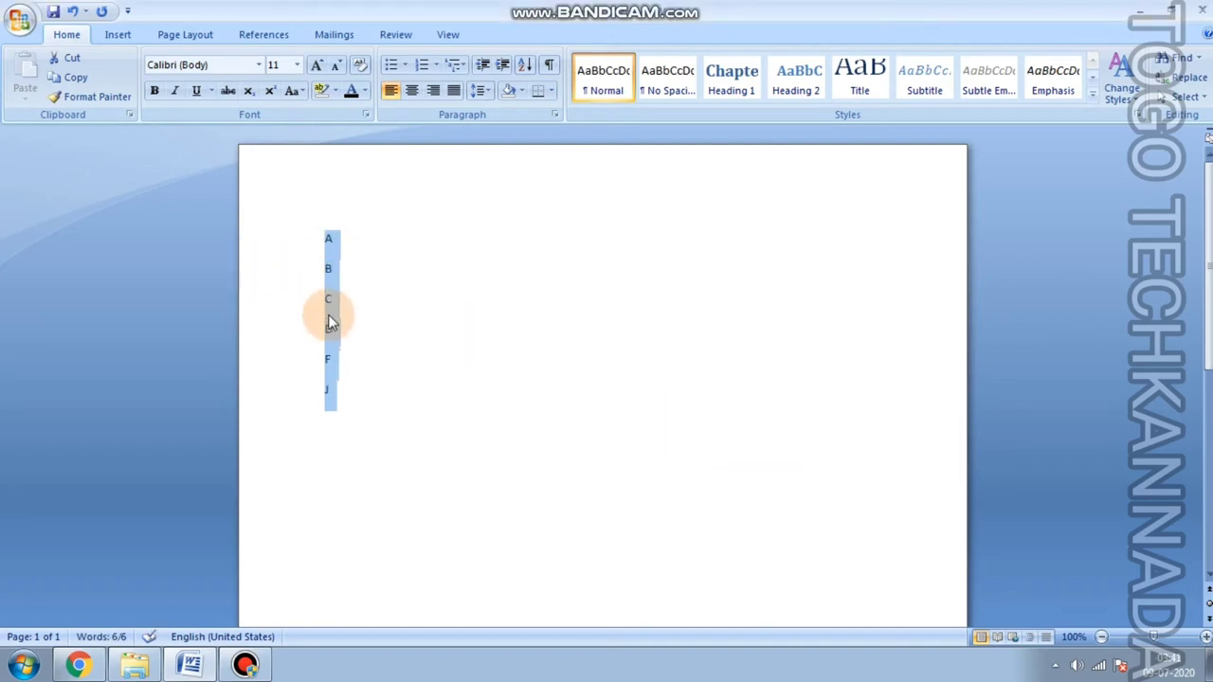
pyautogui.click(334, 242)
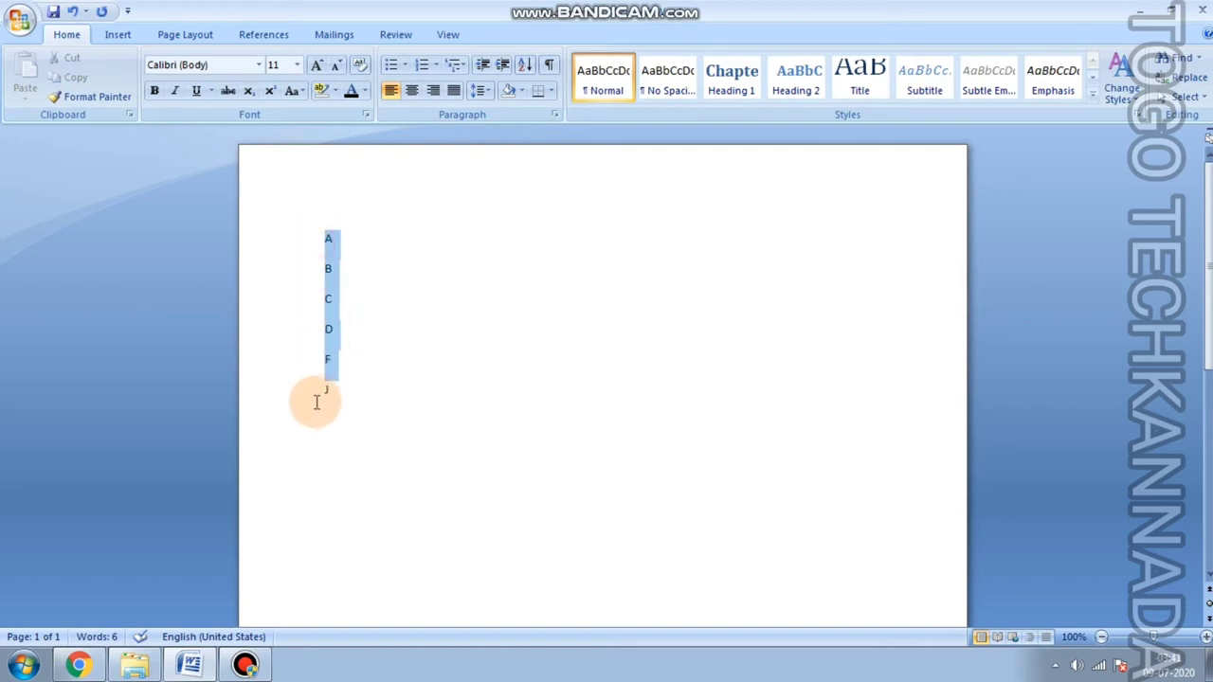
# Replace the sorted letters with numbers typed one per line, starting 1, 2.
pyautogui.moveTo(324, 239); pyautogui.dragTo(320, 409)
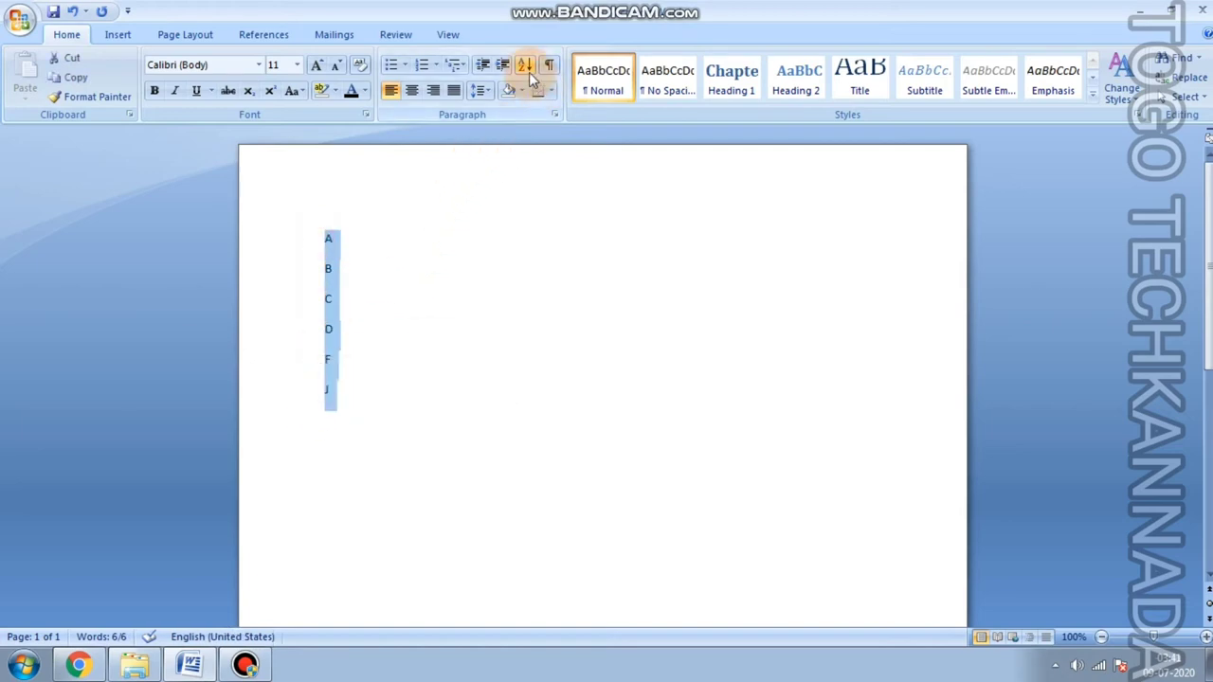
pyautogui.write('1')
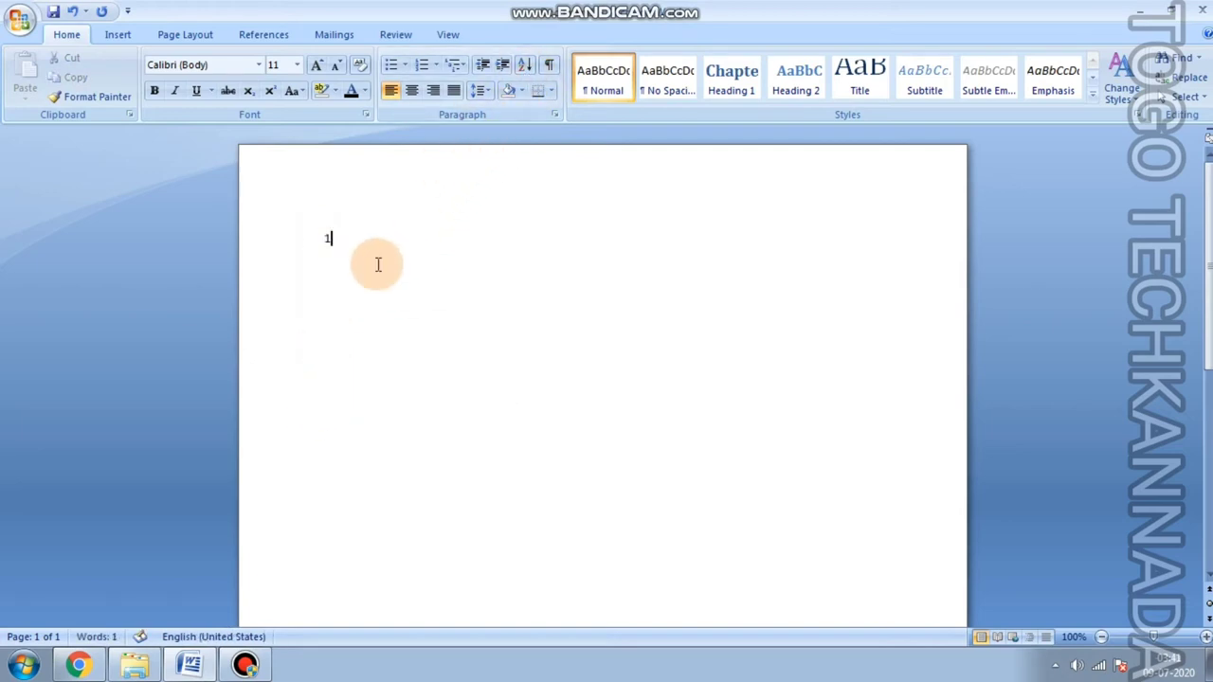
pyautogui.press('Return')
pyautogui.write('2')
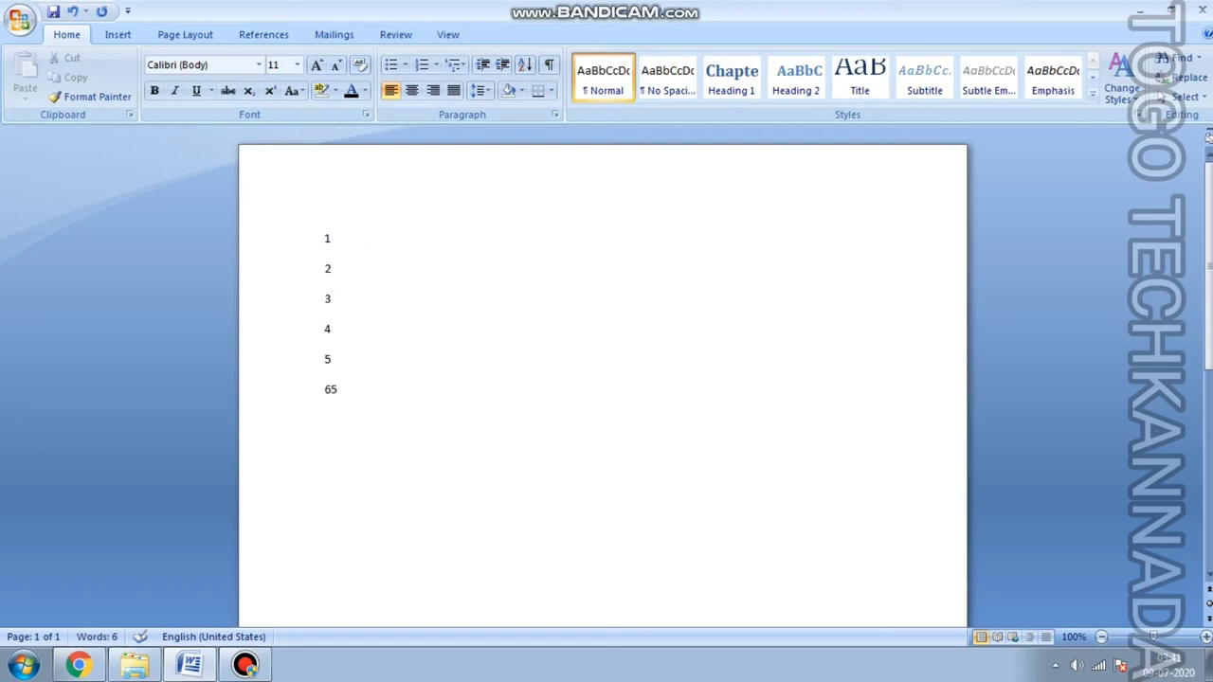
# Sort the numbers 1–6 by Paragraphs, type Number, in Descending order.
pyautogui.moveTo(326, 292); pyautogui.dragTo(344, 351)
pyautogui.click(350, 270)
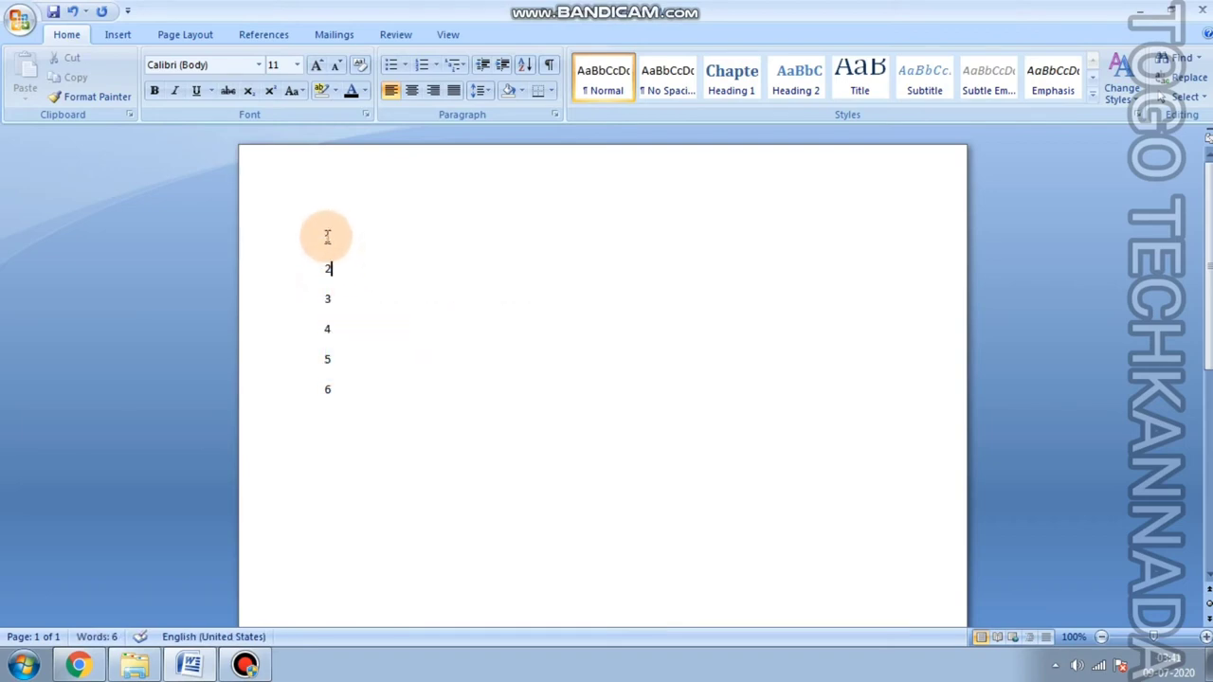
pyautogui.moveTo(327, 236); pyautogui.dragTo(331, 398)
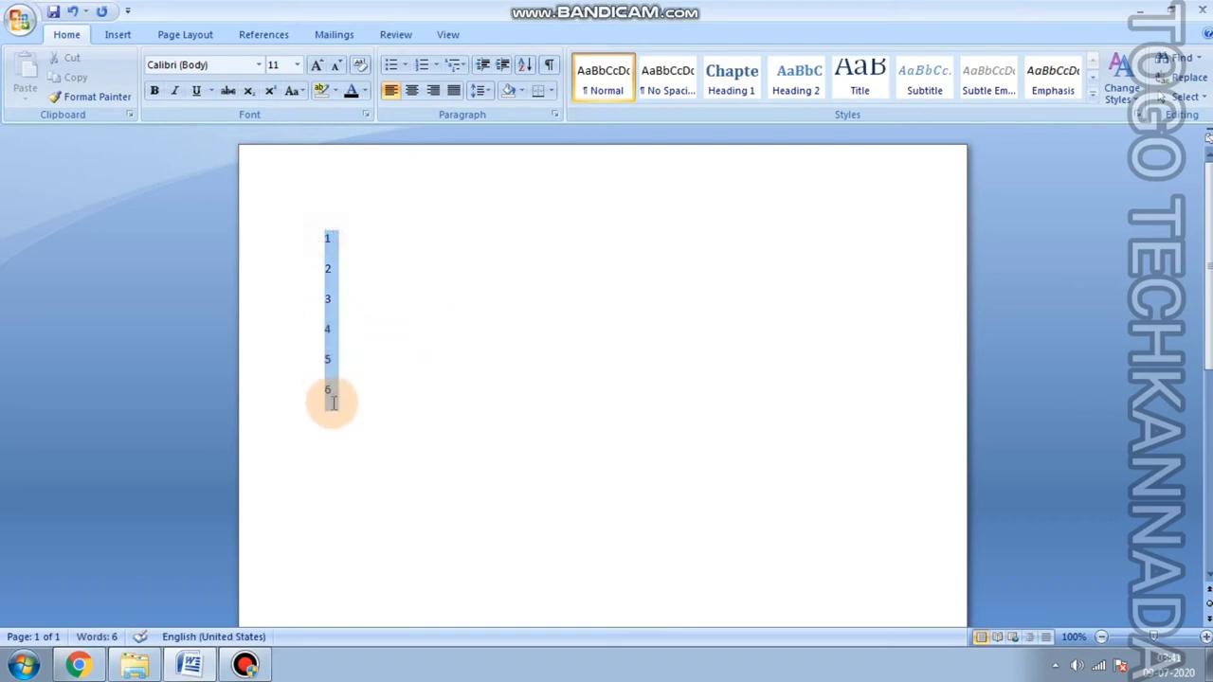
pyautogui.click(524, 65)
pyautogui.click(571, 239)
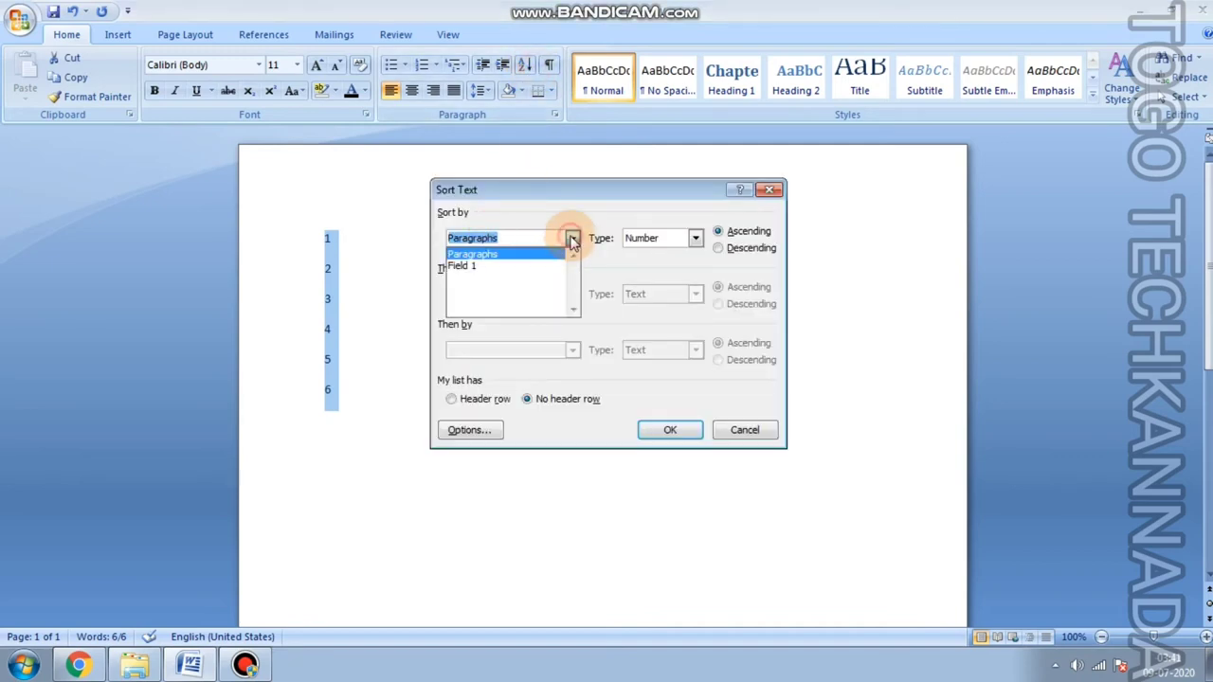
pyautogui.click(571, 239)
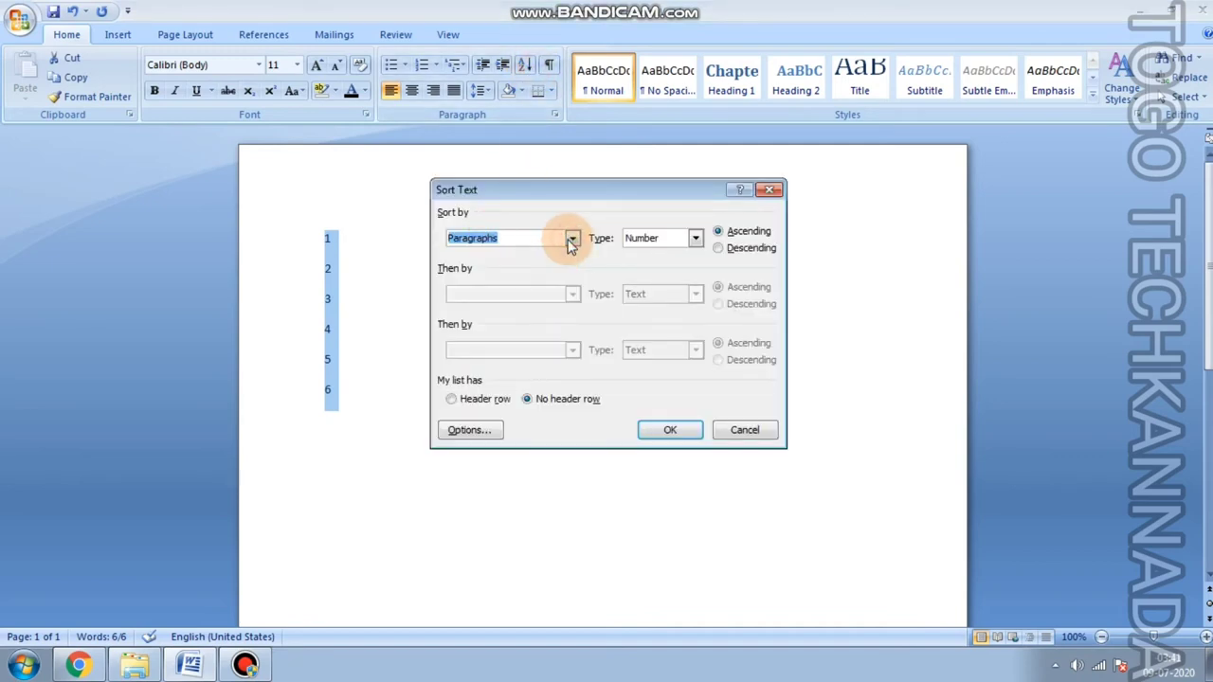
pyautogui.click(695, 239)
pyautogui.click(666, 267)
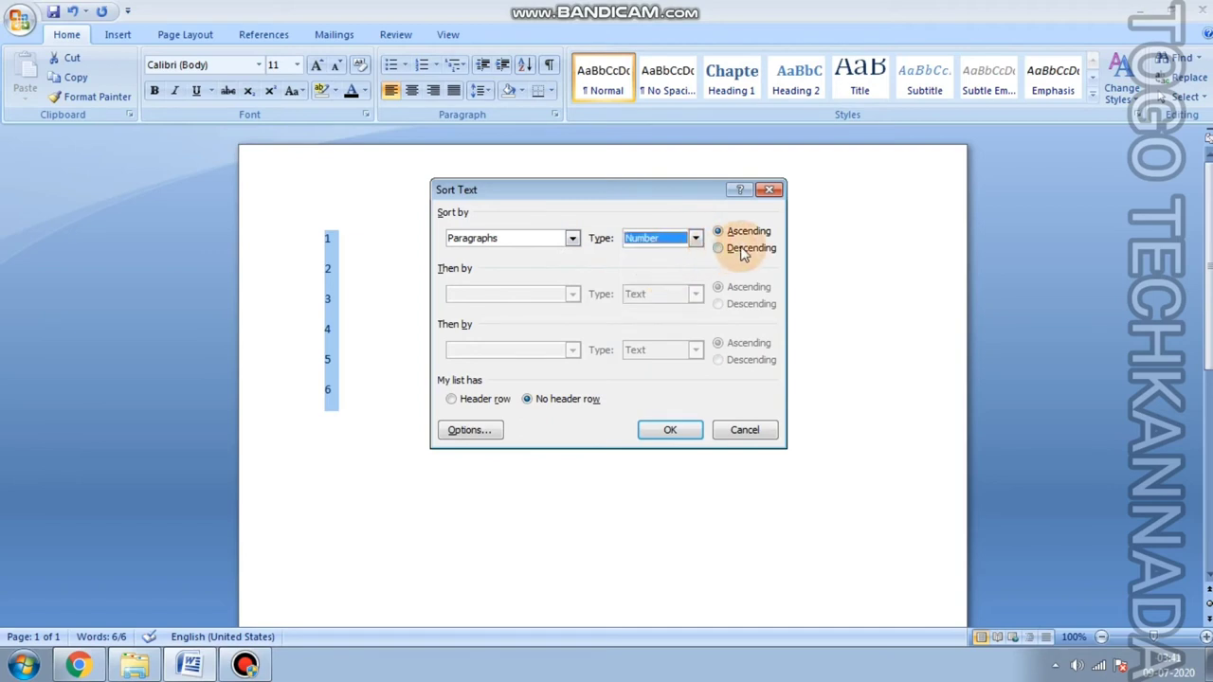
pyautogui.click(718, 247)
pyautogui.click(676, 431)
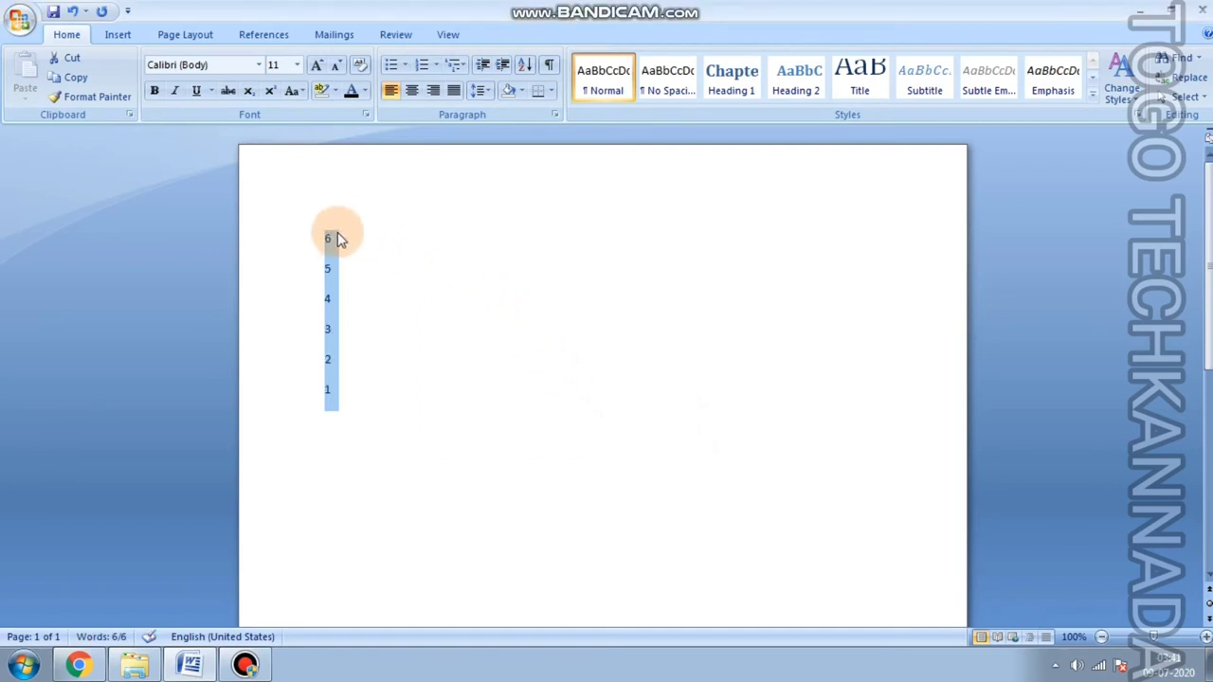
pyautogui.click(360, 301)
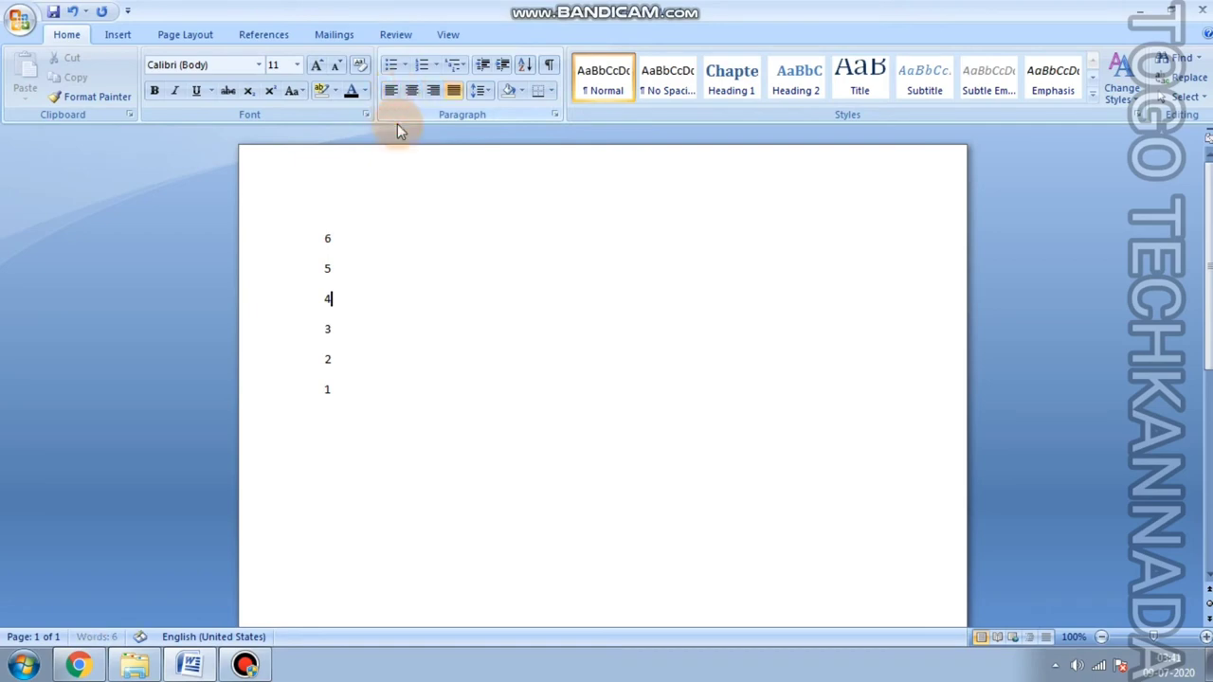
# Try Center and Align Right on the numbers 6 to 1, then apply Justify.
pyautogui.moveTo(316, 217)
pyautogui.mouseDown()
pyautogui.moveTo(363, 290)
pyautogui.moveTo(386, 424)
pyautogui.moveTo(389, 396)
pyautogui.mouseUp()
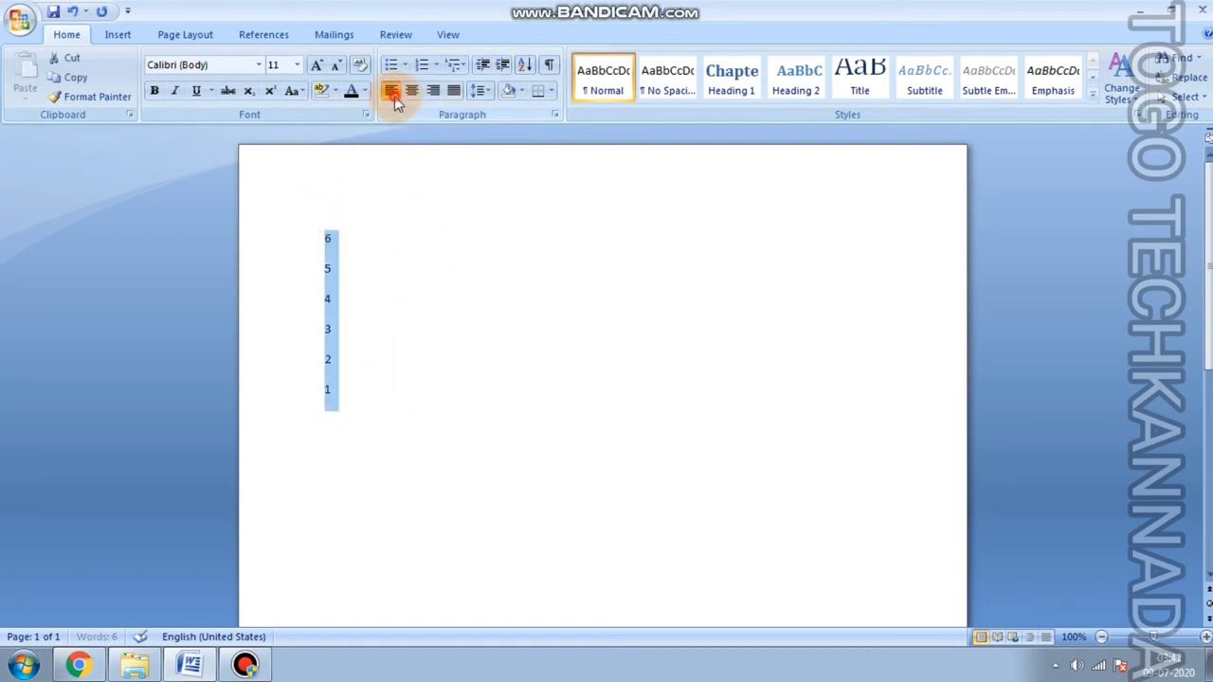
pyautogui.click(412, 95)
pyautogui.click(435, 92)
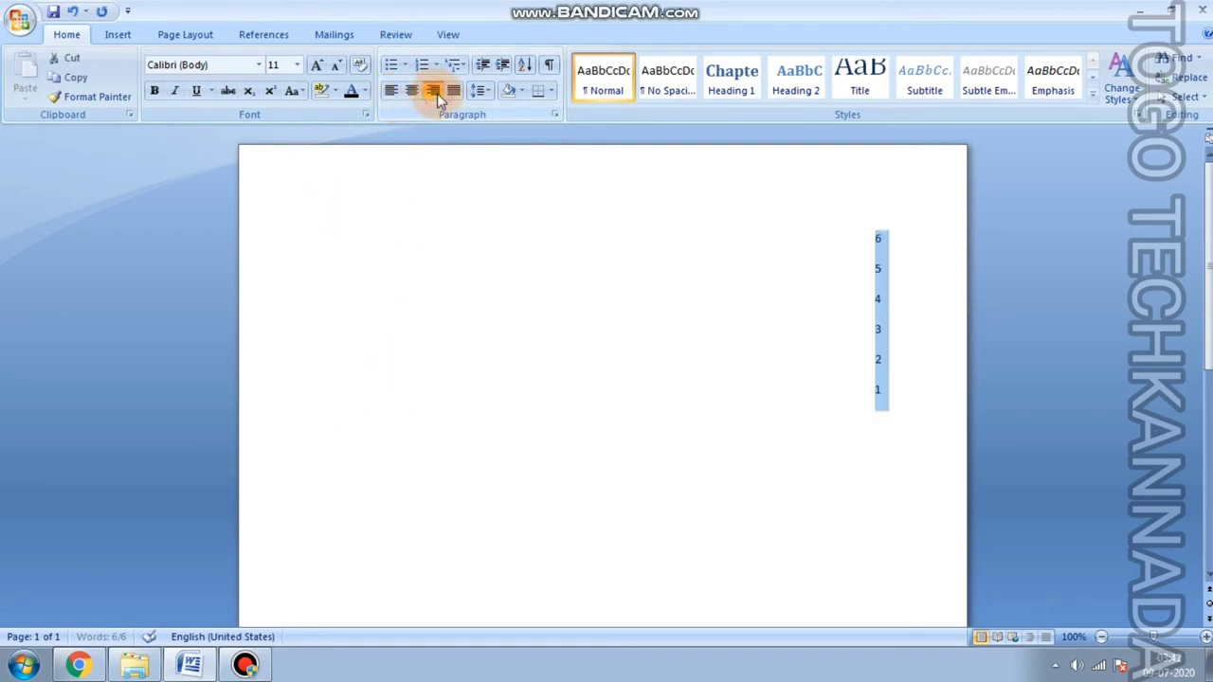
pyautogui.click(454, 92)
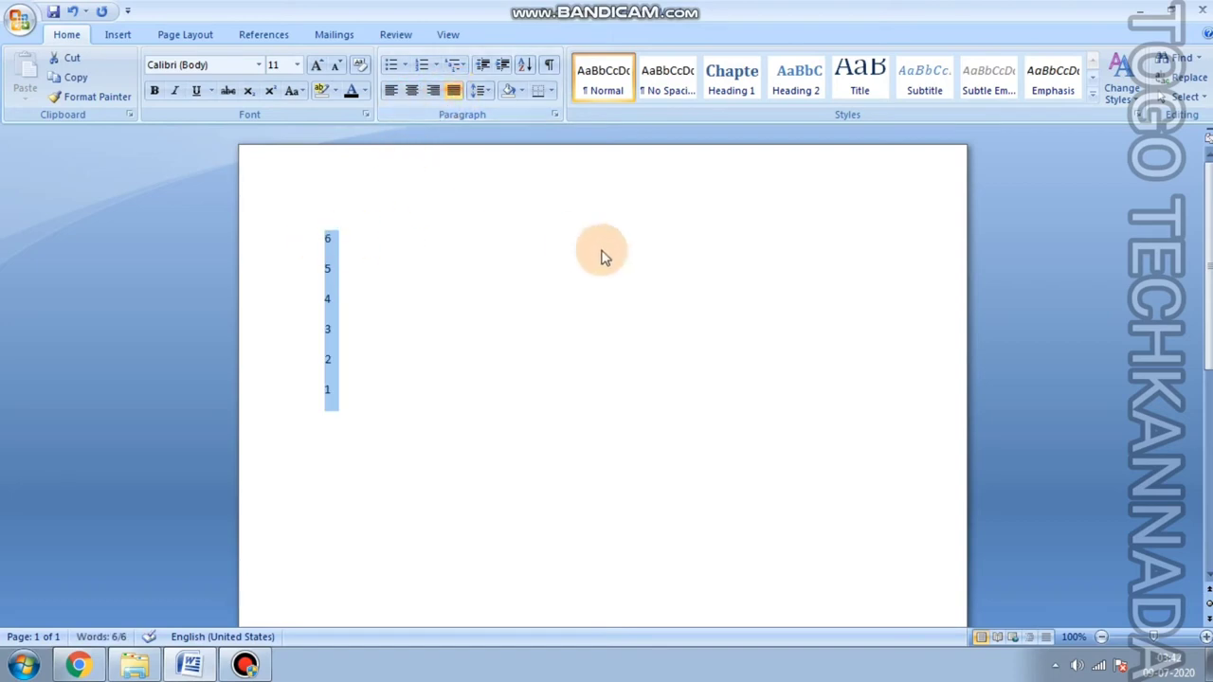
pyautogui.click(417, 251)
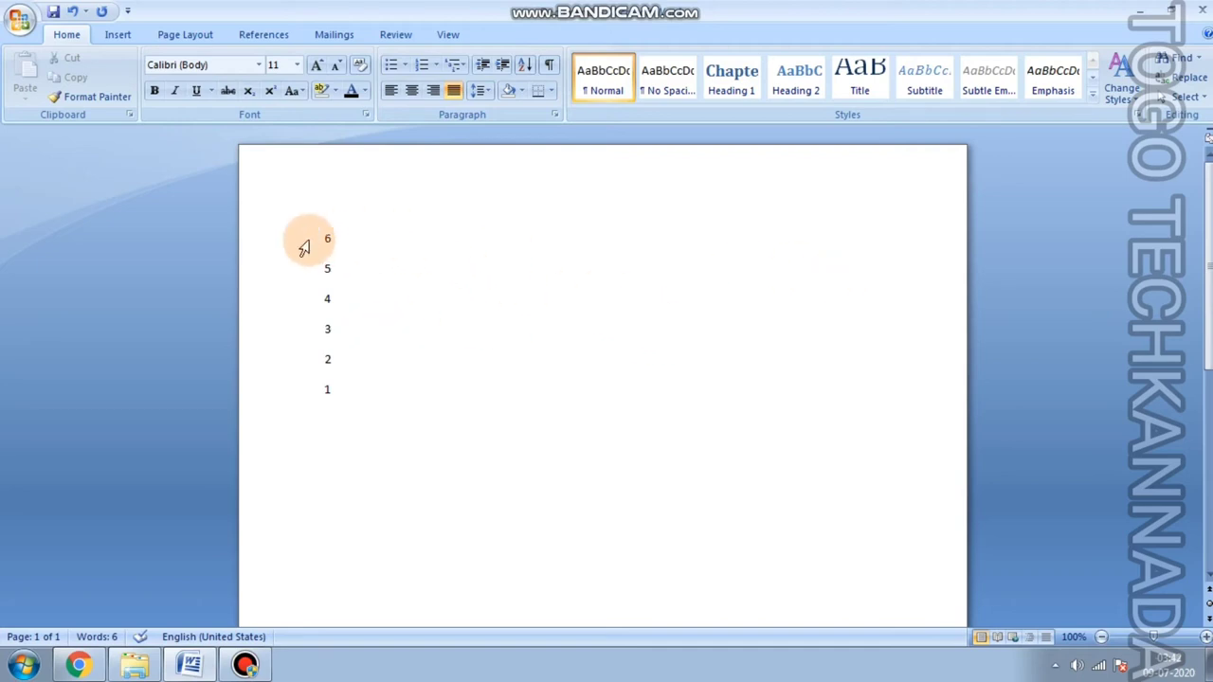
pyautogui.click(327, 263)
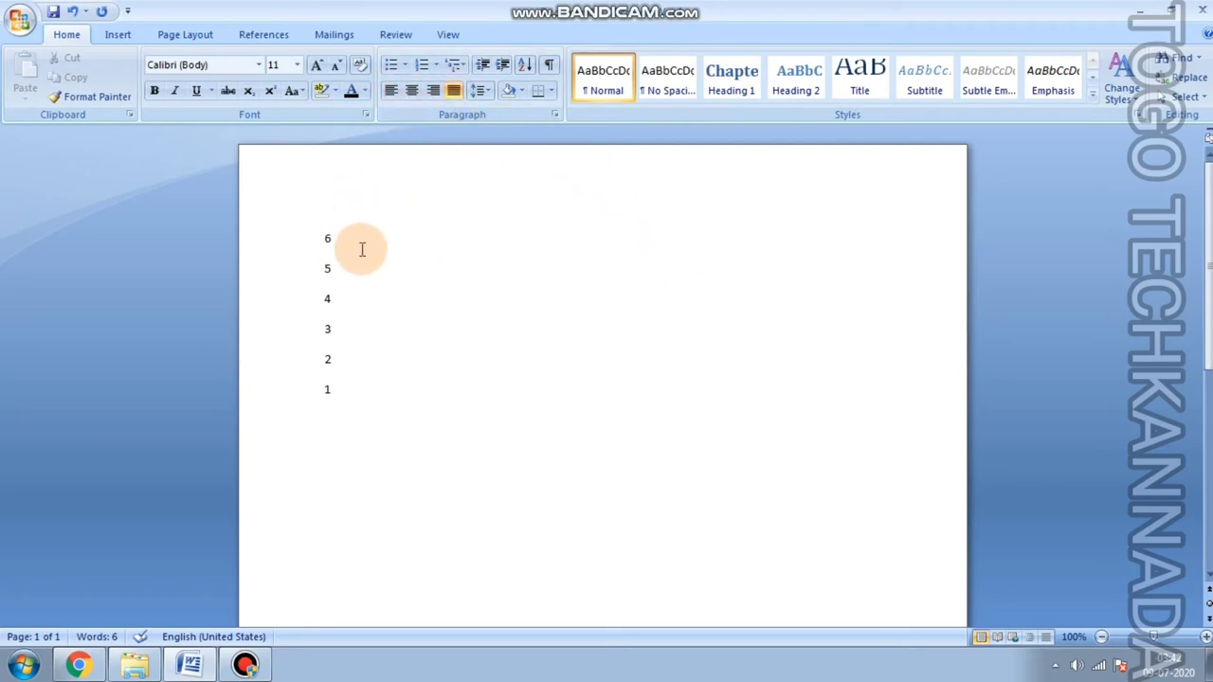
pyautogui.moveTo(344, 238); pyautogui.dragTo(306, 238)
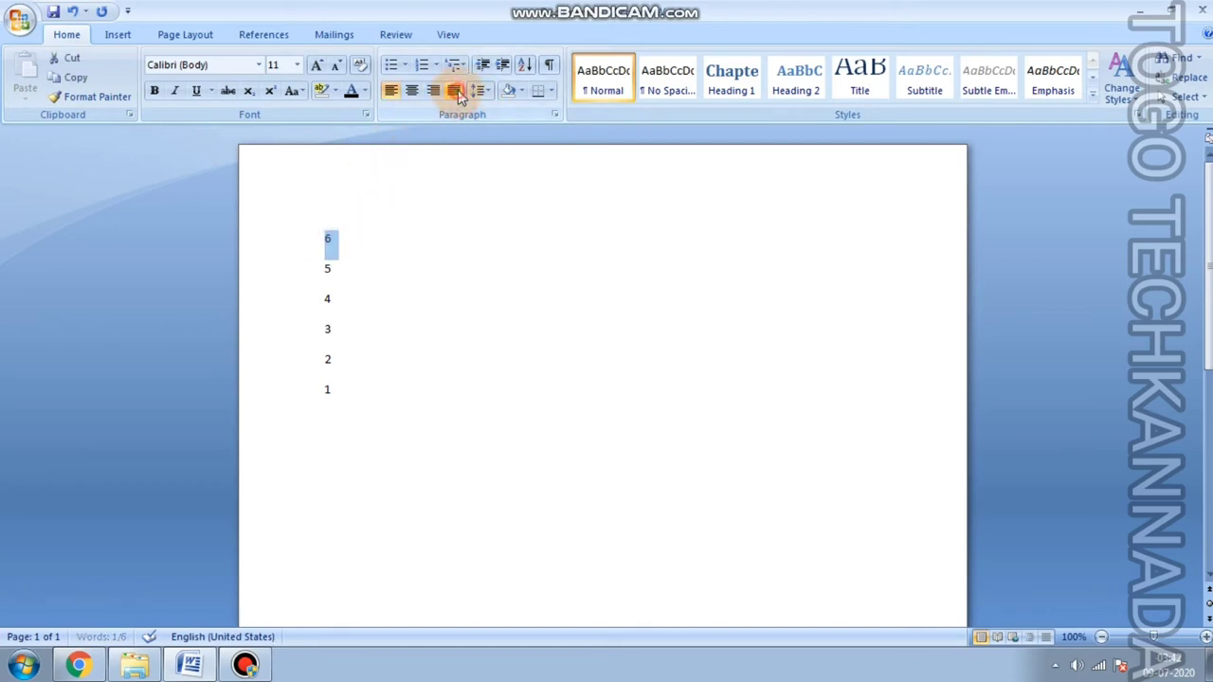
pyautogui.click(325, 238)
# Try line spacings 1.0, 3.0, 2.0 and 1.5 on the numbers, then settle on 2.5.
pyautogui.moveTo(325, 238); pyautogui.dragTo(370, 384)
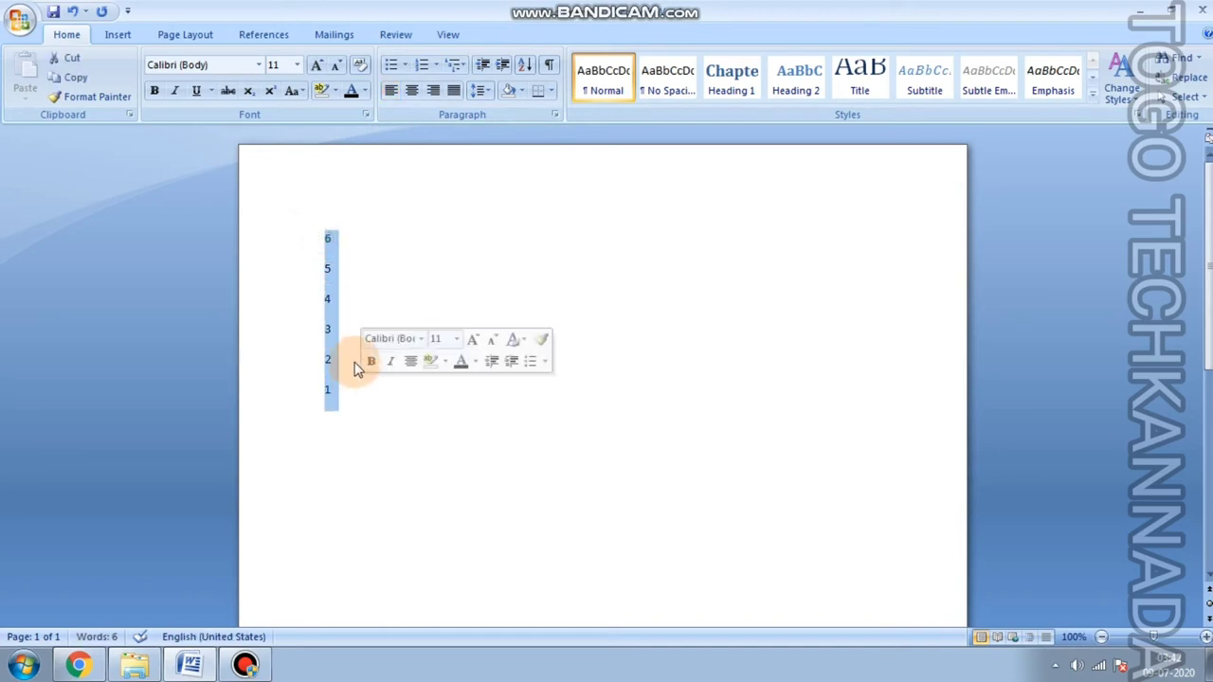
pyautogui.click(481, 90)
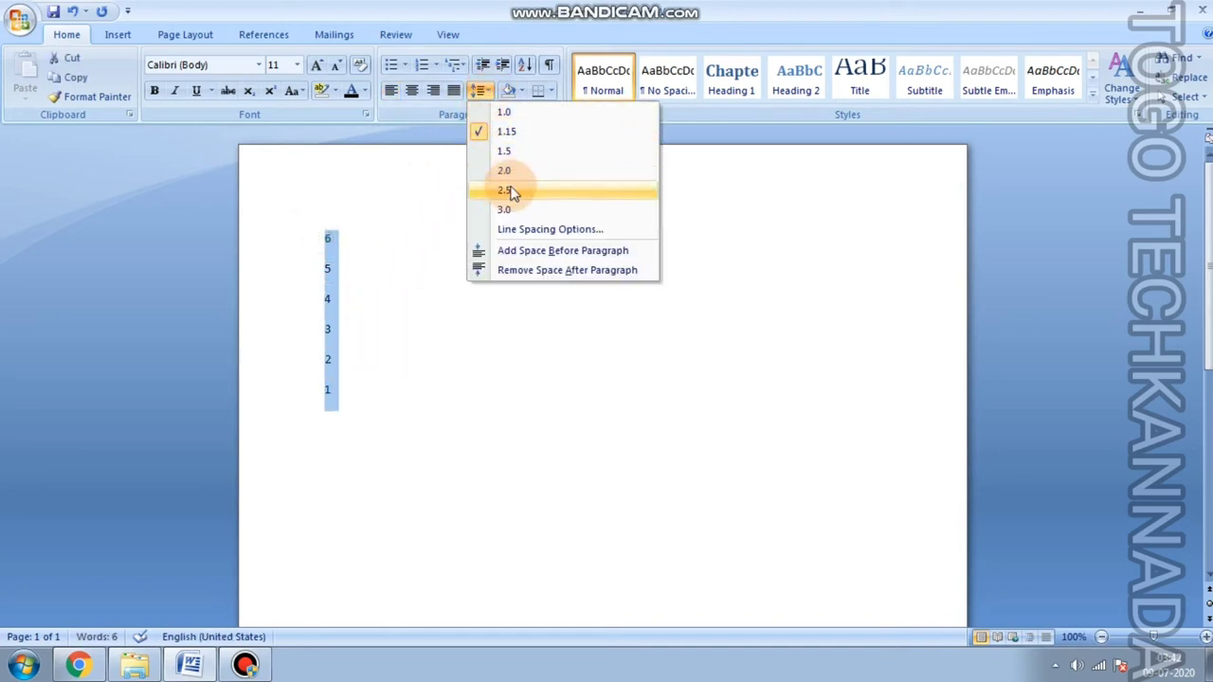
pyautogui.click(515, 113)
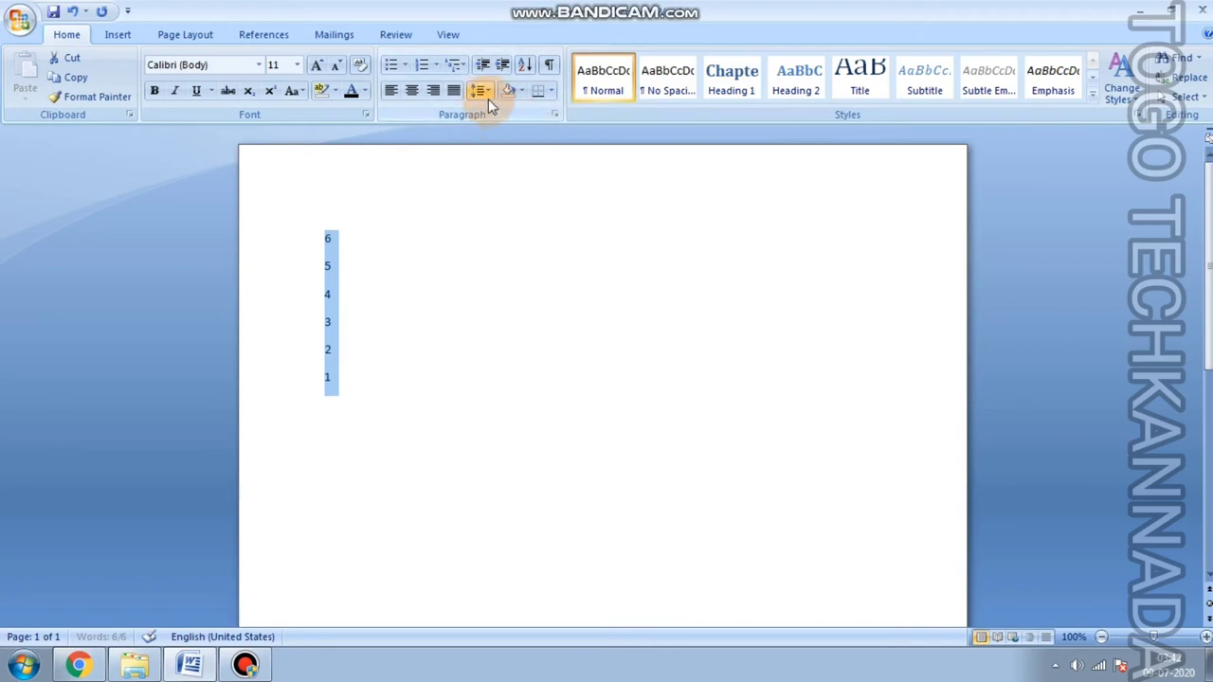
pyautogui.click(481, 91)
pyautogui.click(504, 209)
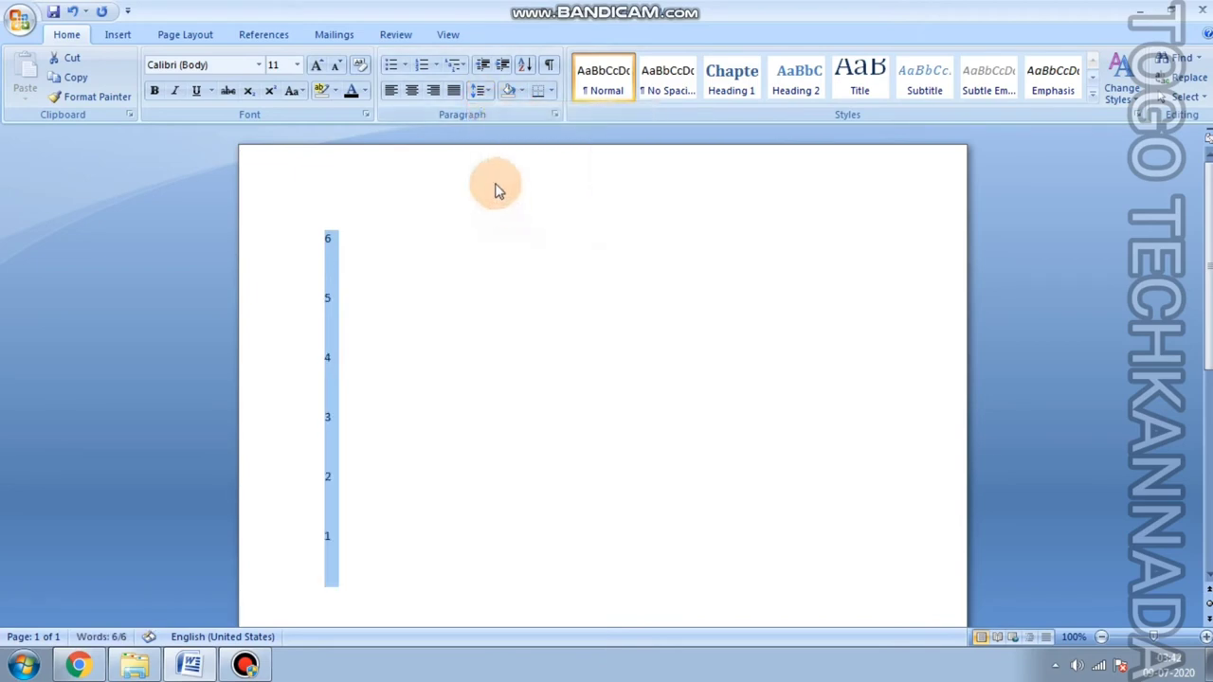
pyautogui.click(483, 93)
pyautogui.click(507, 169)
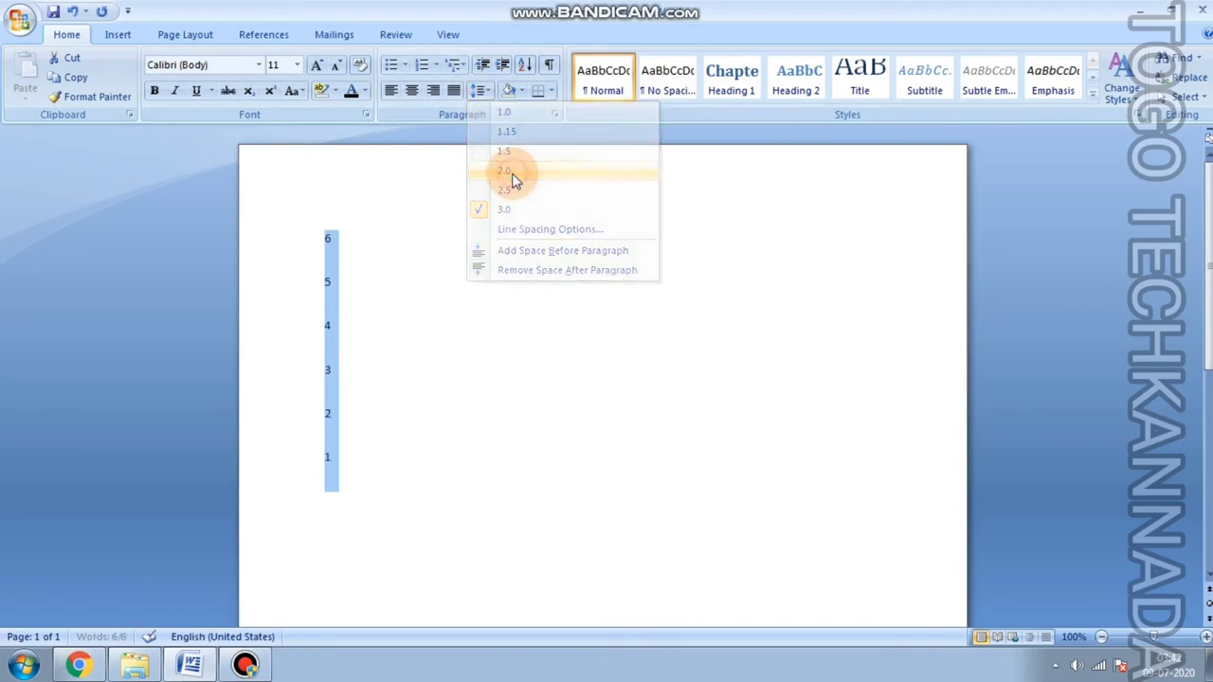
pyautogui.click(481, 91)
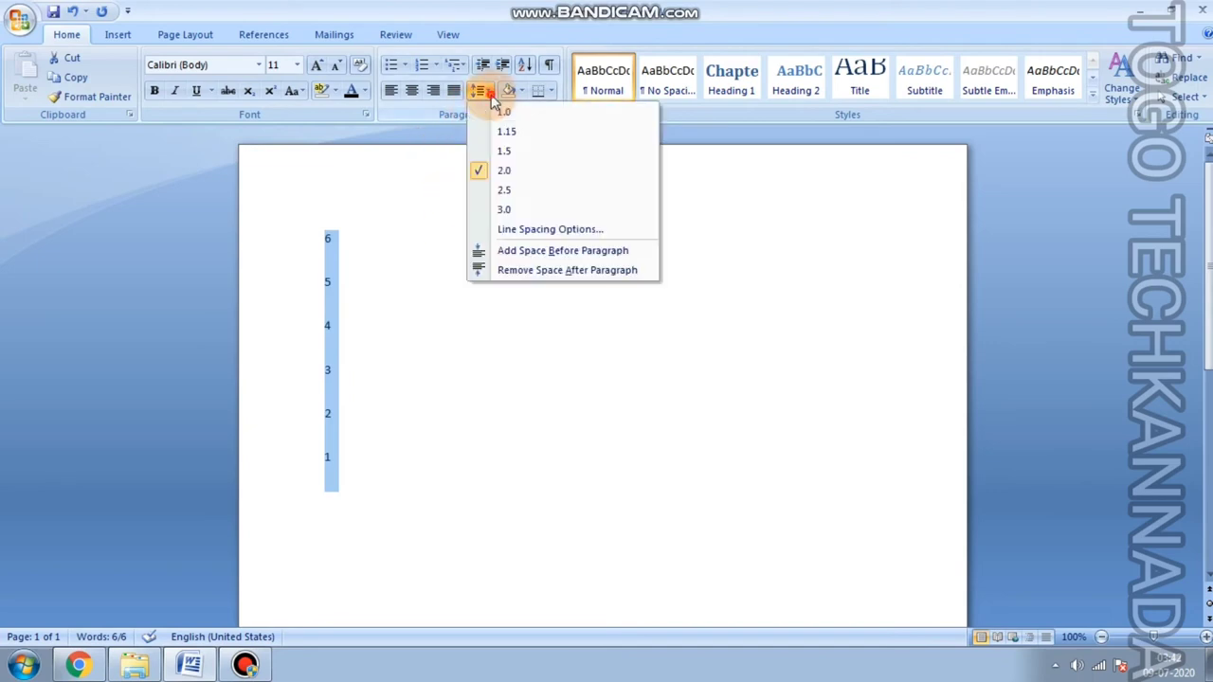
pyautogui.click(506, 152)
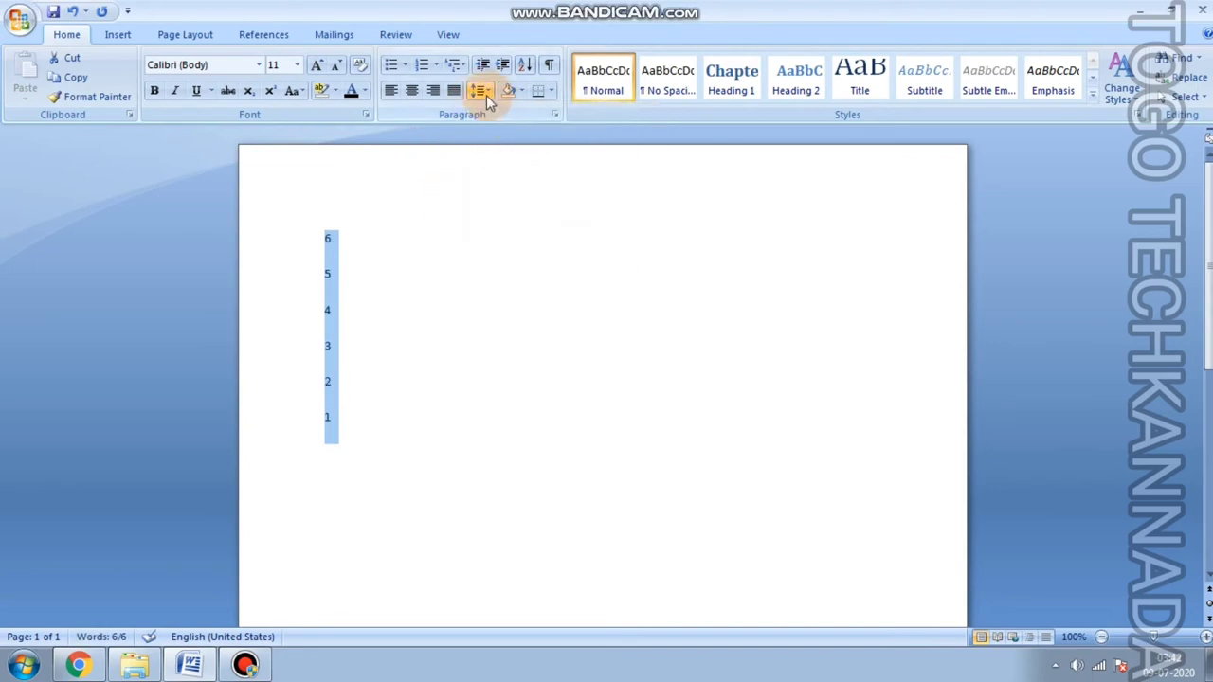
pyautogui.click(482, 91)
pyautogui.click(521, 190)
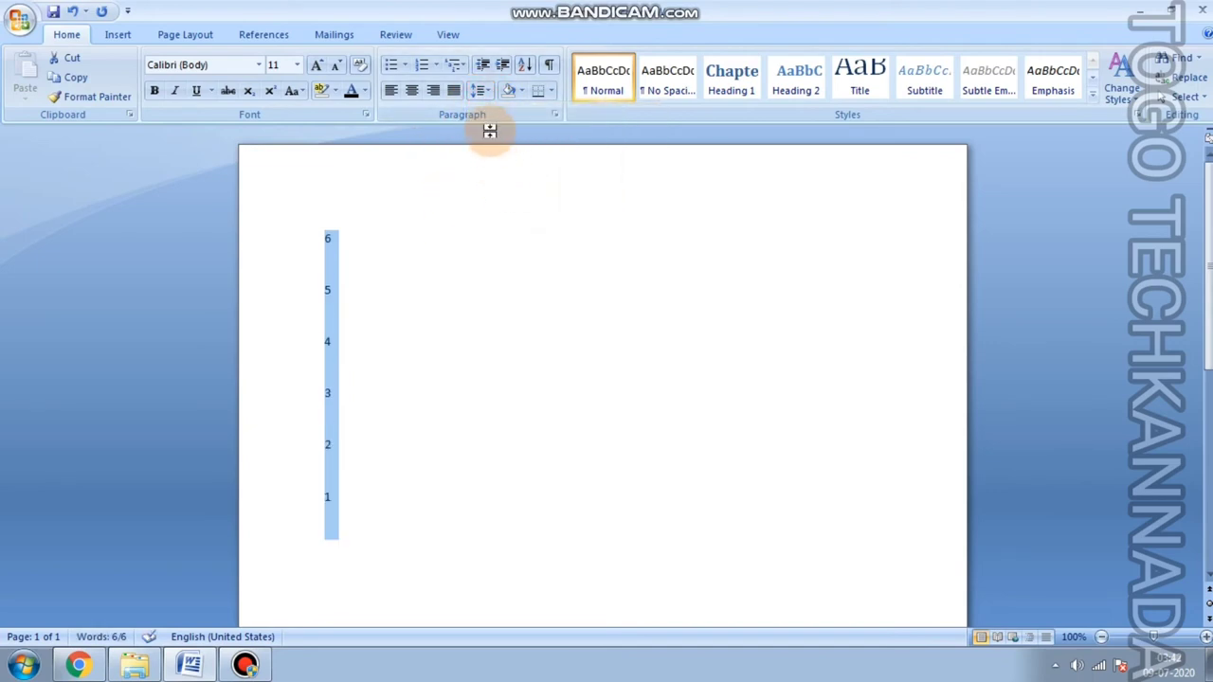
# Add a new second line starting 'asui' below the first line.
pyautogui.click(521, 91)
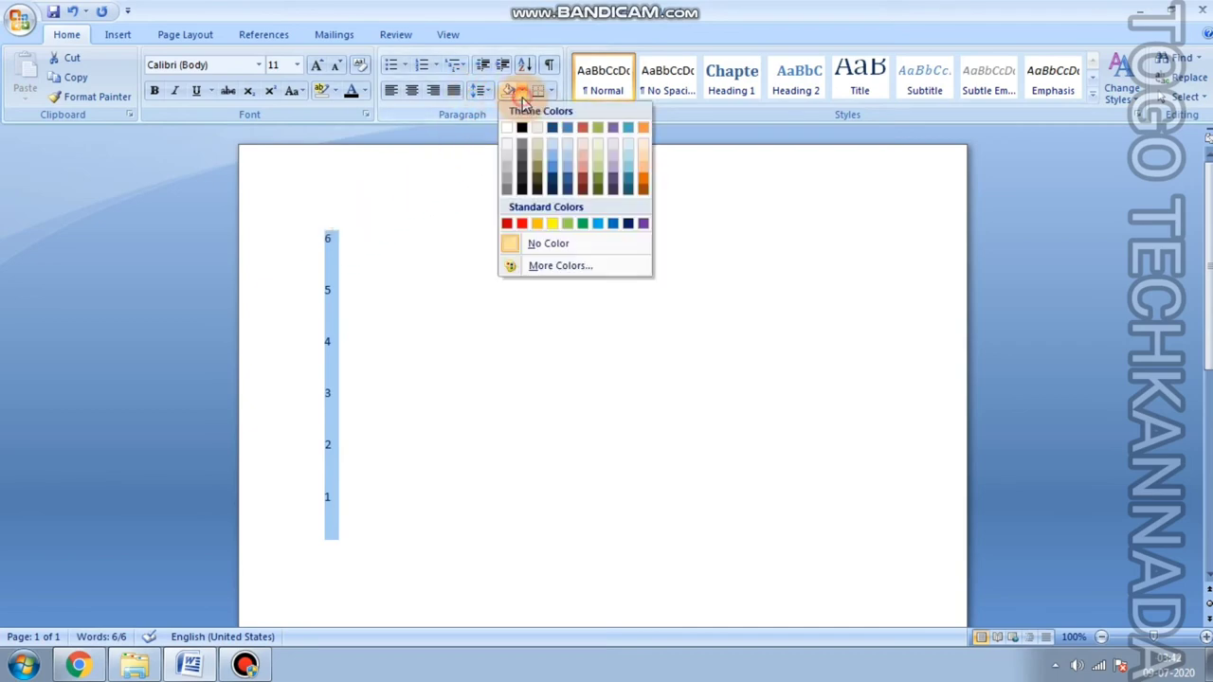
pyautogui.click(347, 238)
pyautogui.write('hjkaksjajskljdksla')
pyautogui.press('Return')
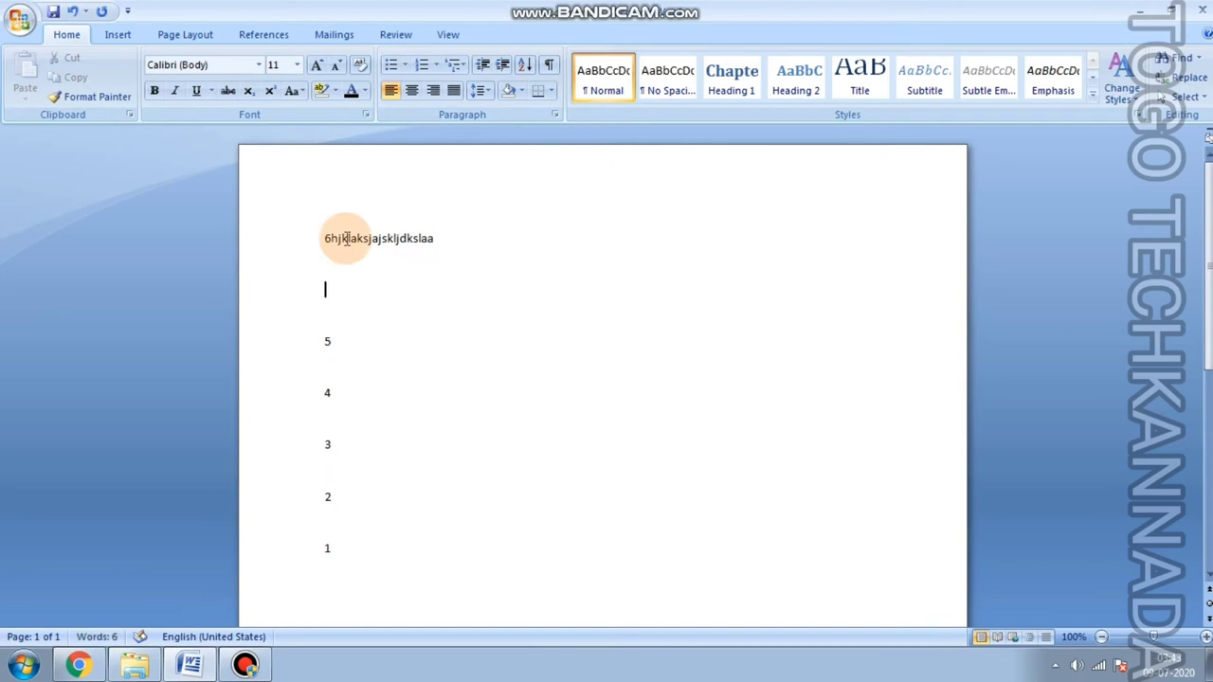
pyautogui.write('asui')
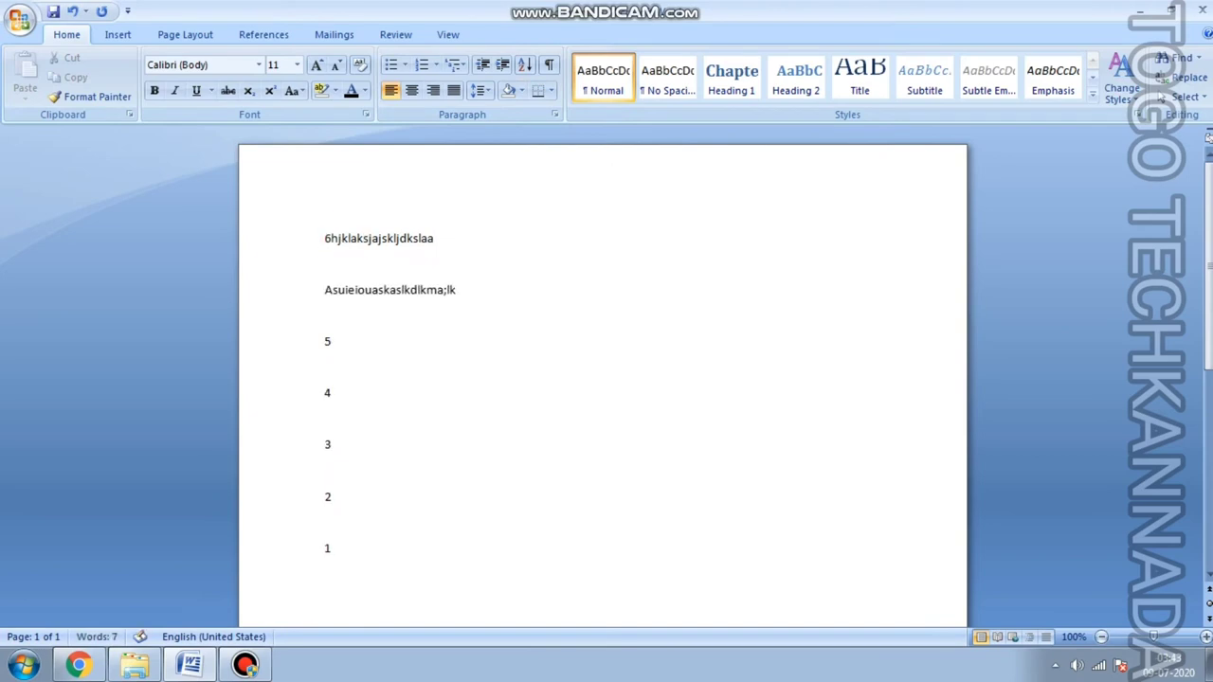
# Try blue and black paragraph shading on the top lines, then set No Color.
pyautogui.moveTo(322, 238); pyautogui.dragTo(496, 294)
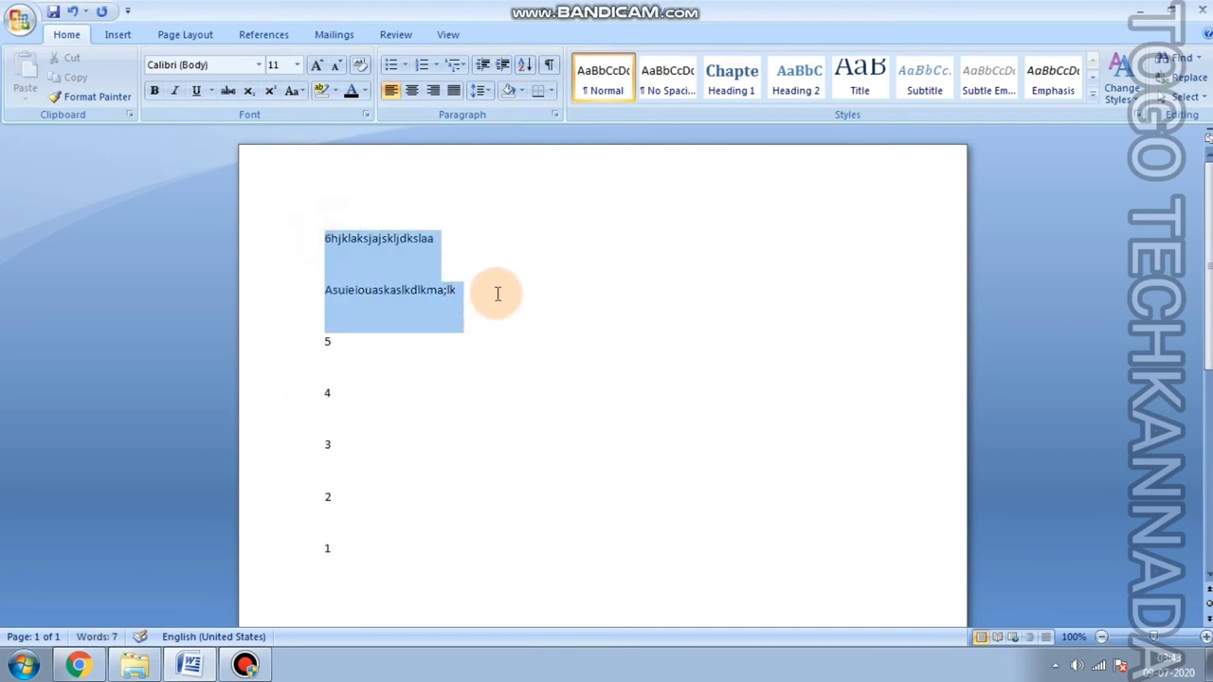
pyautogui.click(521, 91)
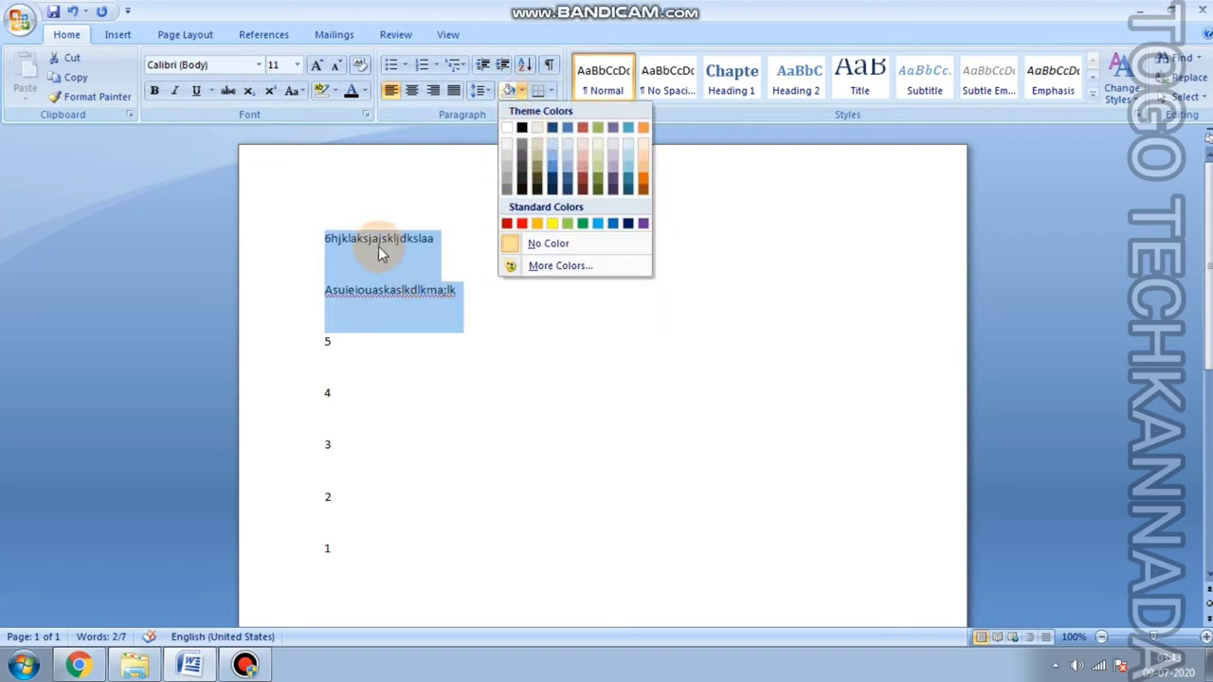
pyautogui.click(566, 126)
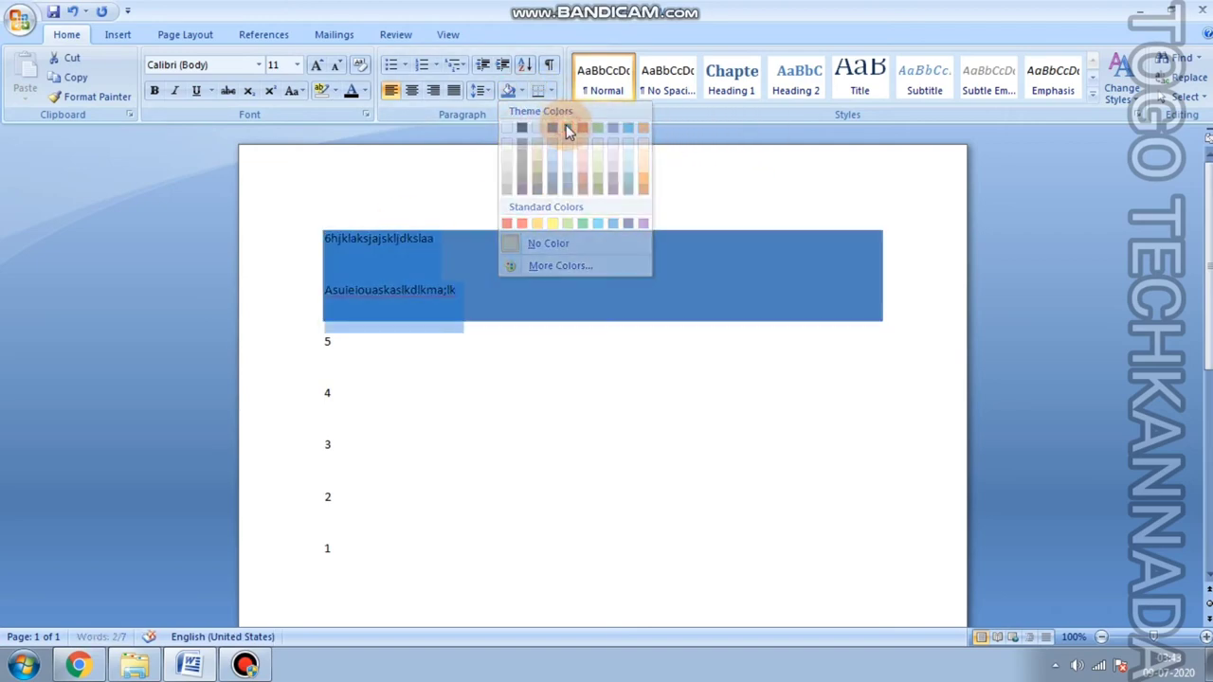
pyautogui.click(520, 91)
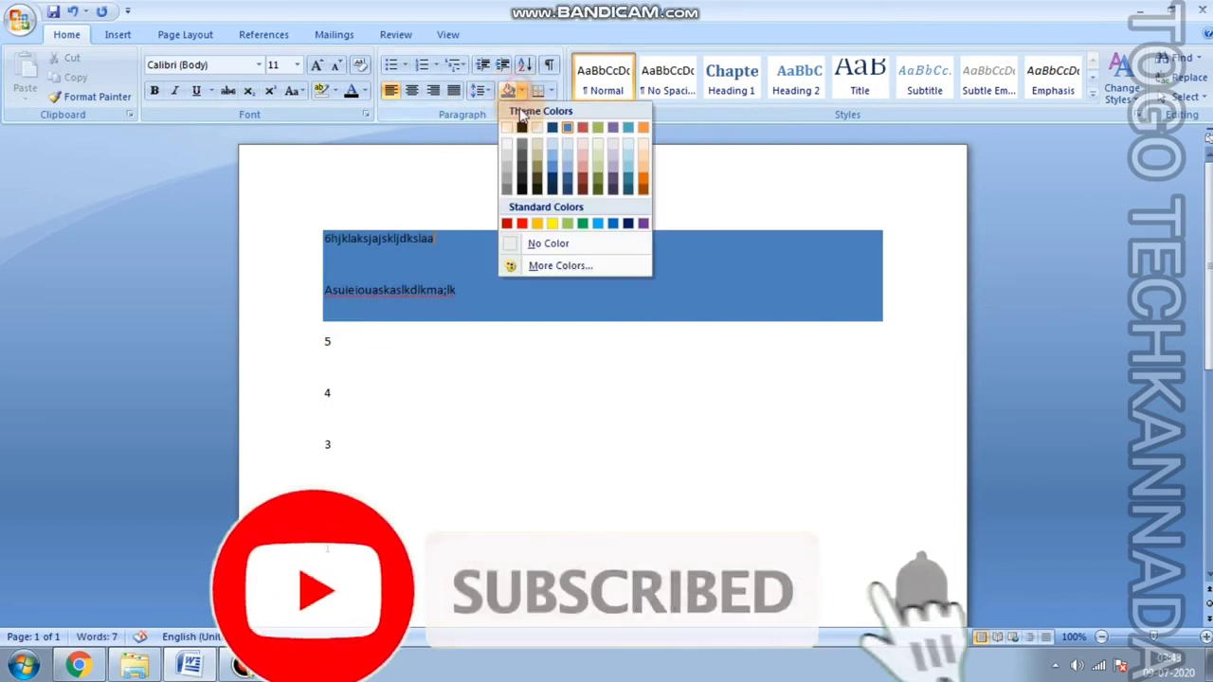
pyautogui.click(521, 127)
pyautogui.click(520, 91)
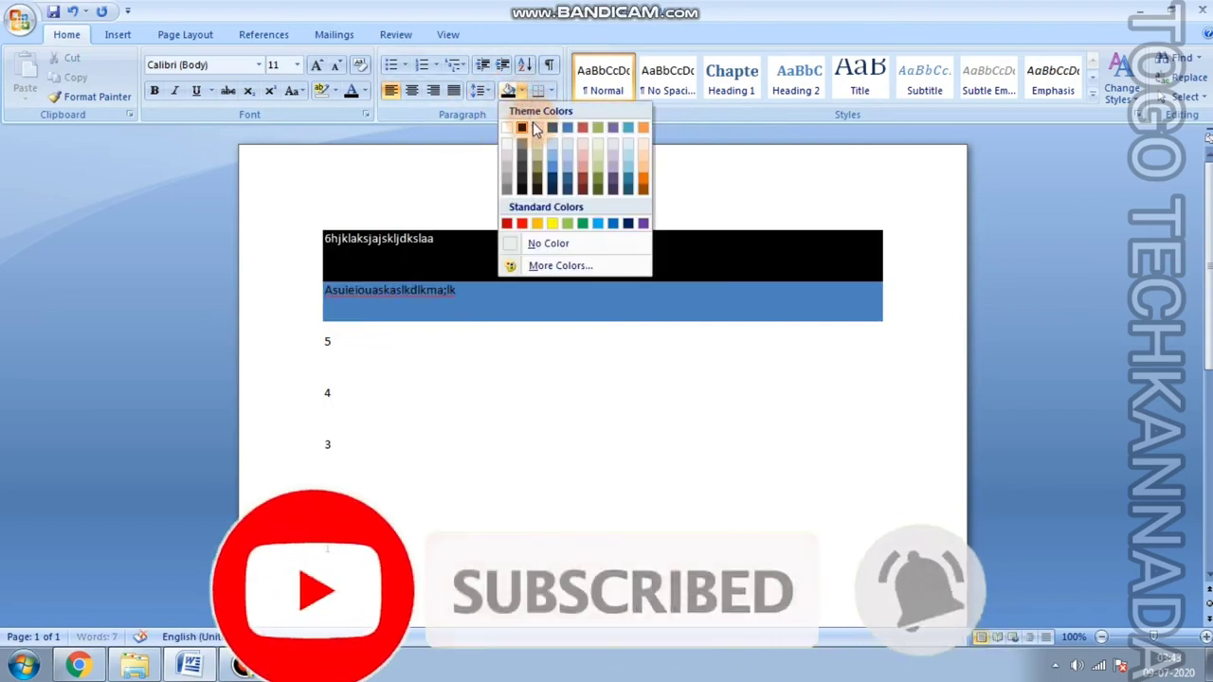
pyautogui.click(579, 245)
pyautogui.moveTo(549, 257); pyautogui.dragTo(558, 341)
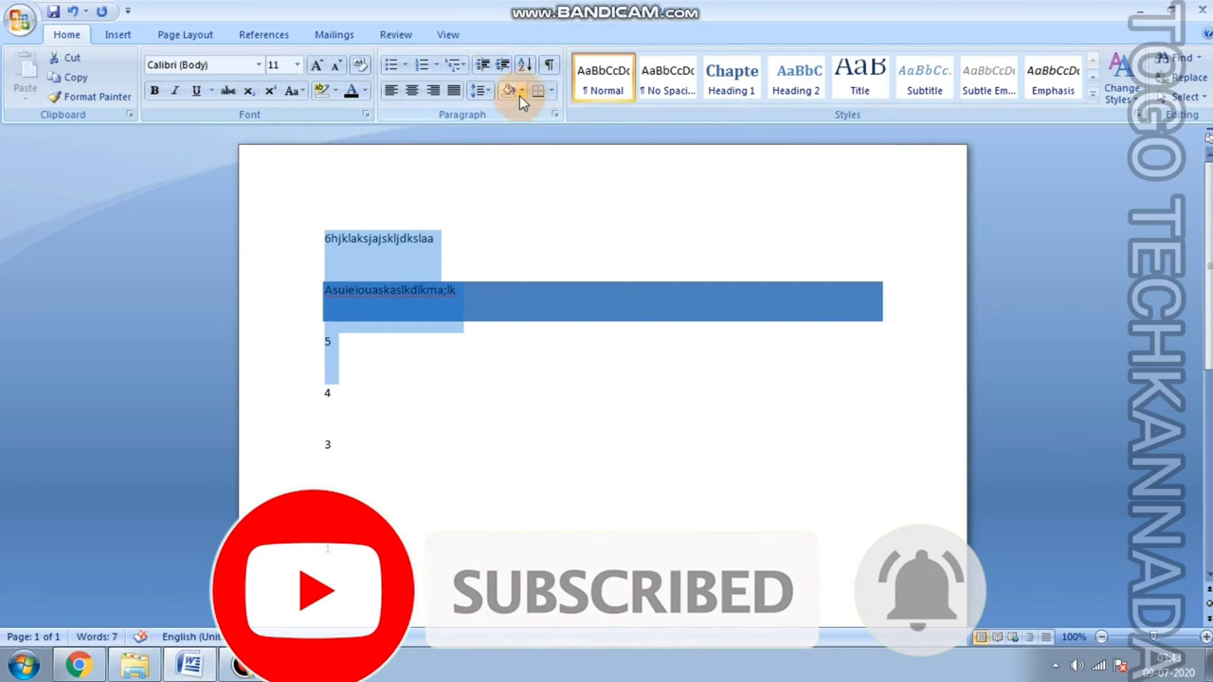
pyautogui.click(521, 91)
pyautogui.click(550, 238)
pyautogui.click(552, 249)
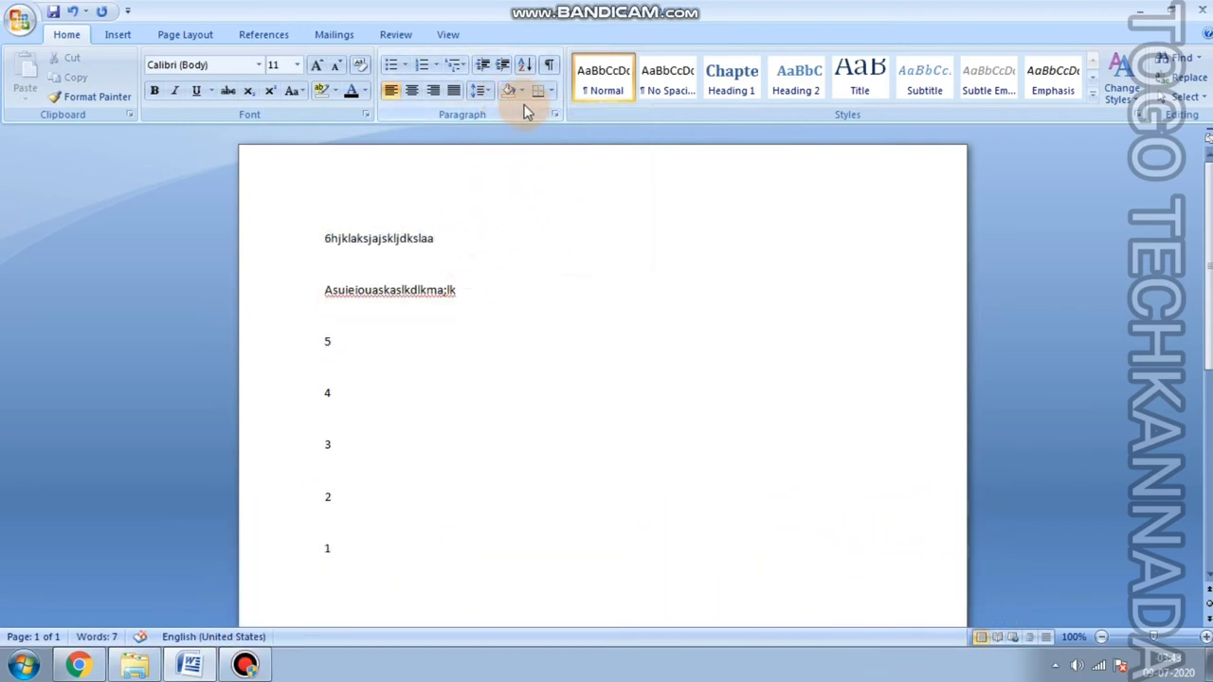
# Give the top three lines Bottom, Top, Left, Right and then All Borders.
pyautogui.moveTo(325, 238); pyautogui.dragTo(522, 360)
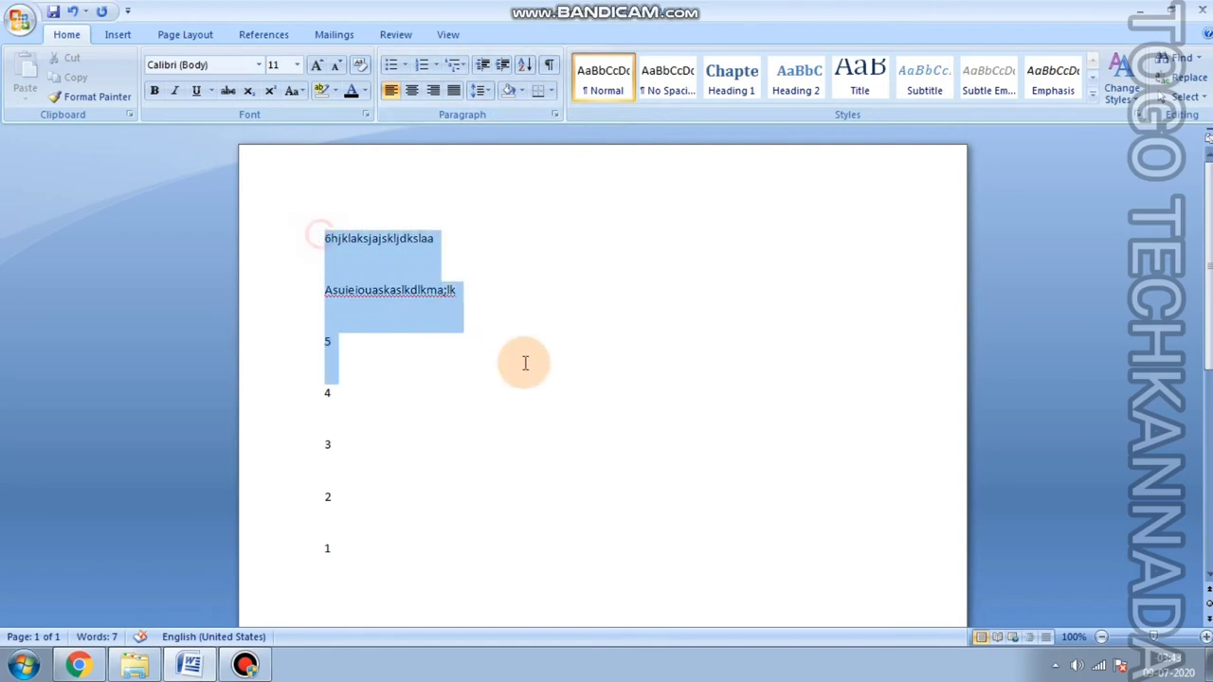
pyautogui.click(553, 91)
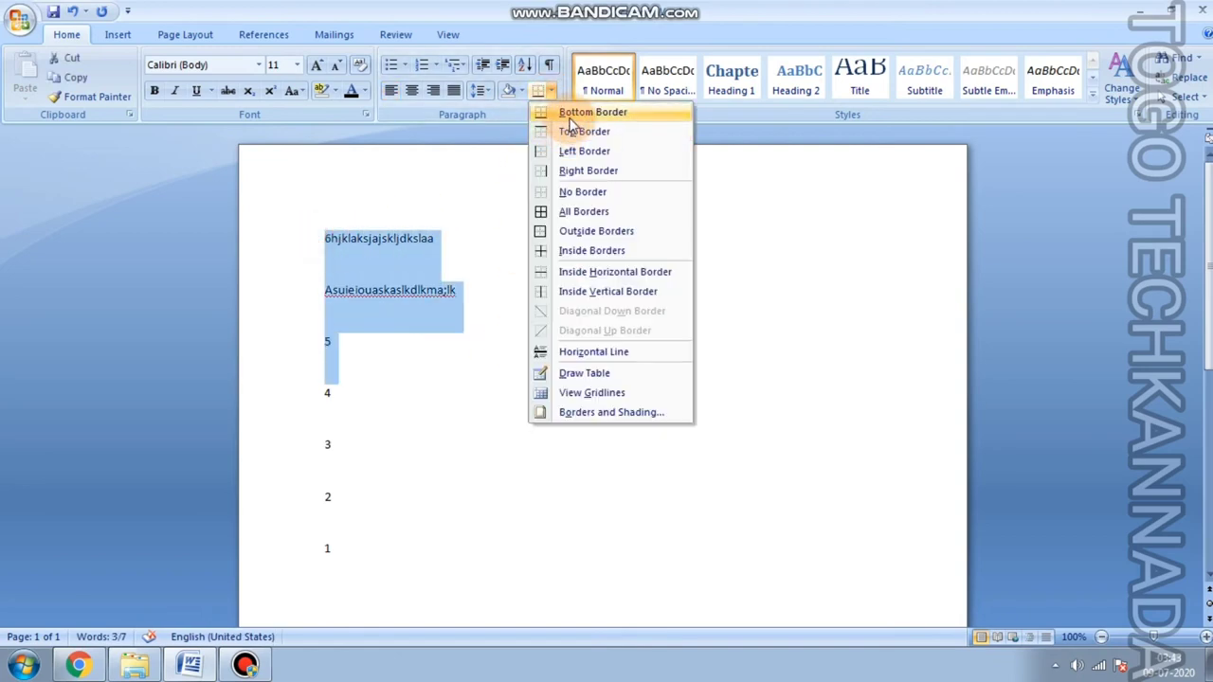
pyautogui.click(616, 110)
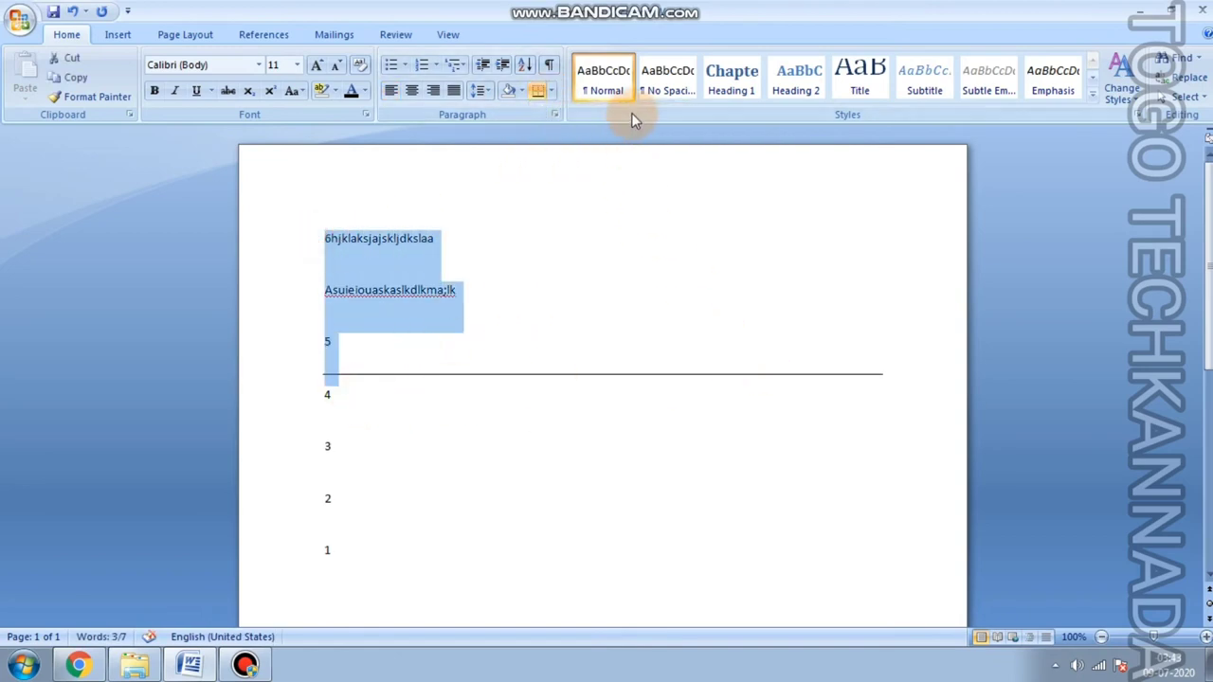
pyautogui.click(547, 92)
pyautogui.click(569, 131)
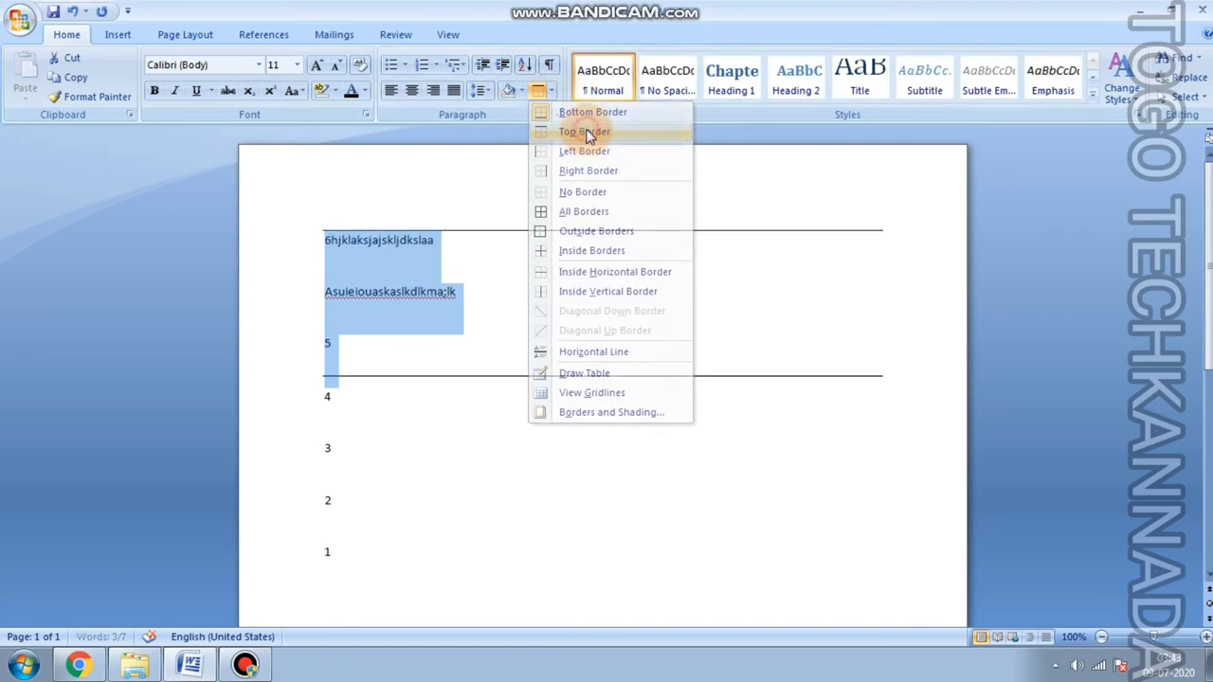
pyautogui.click(553, 92)
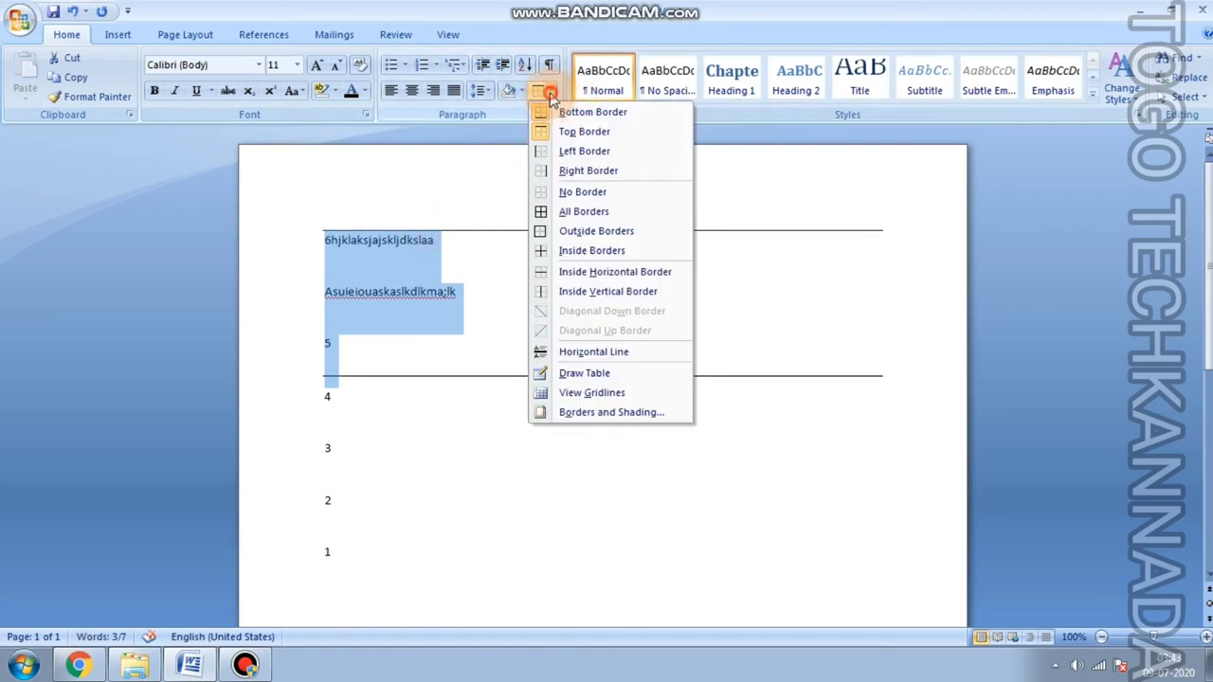
pyautogui.click(568, 165)
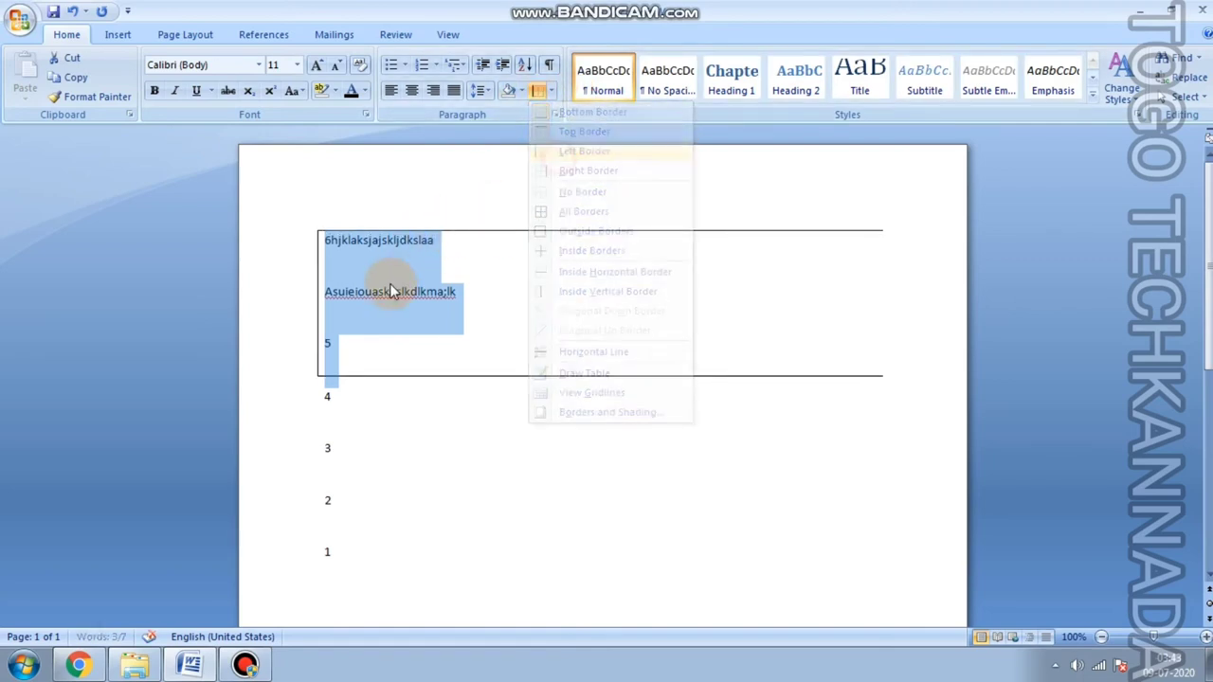
pyautogui.click(550, 91)
pyautogui.click(573, 166)
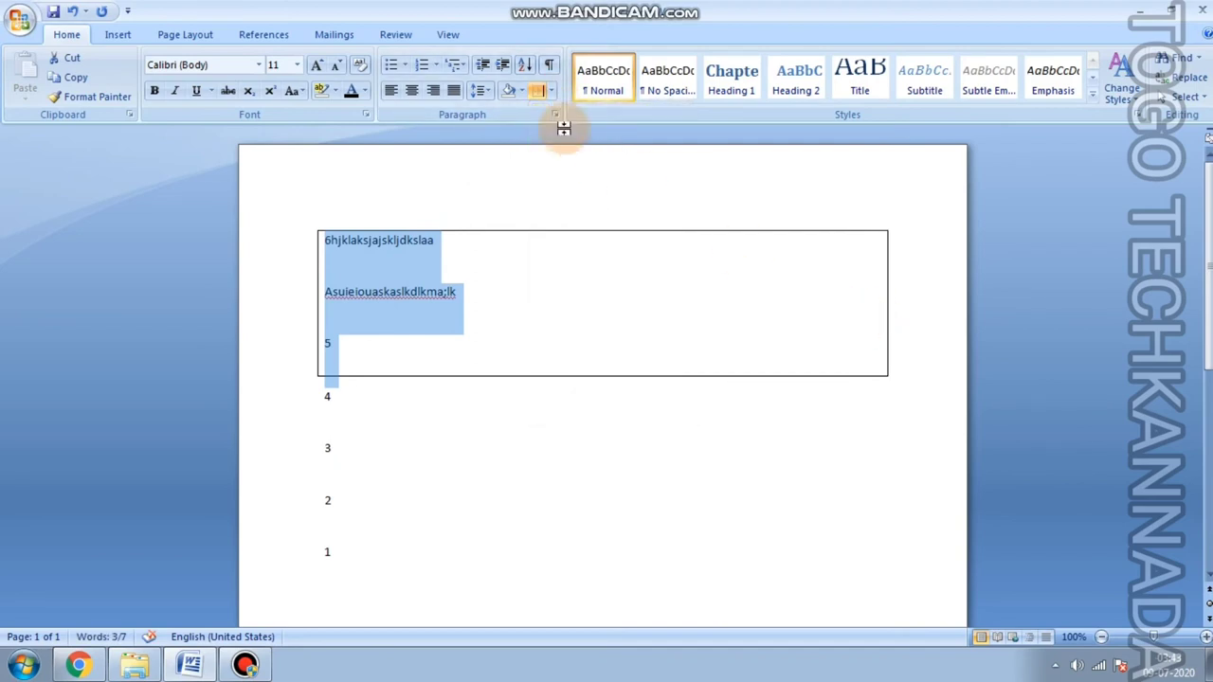
pyautogui.click(549, 91)
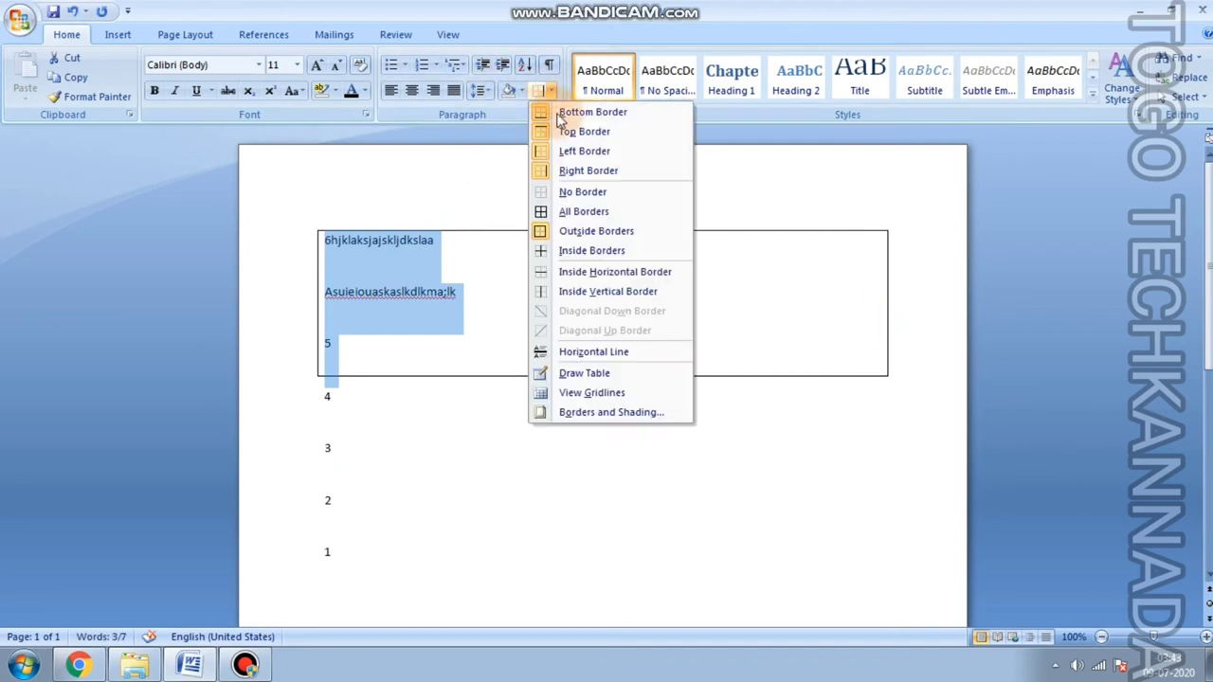
pyautogui.click(599, 211)
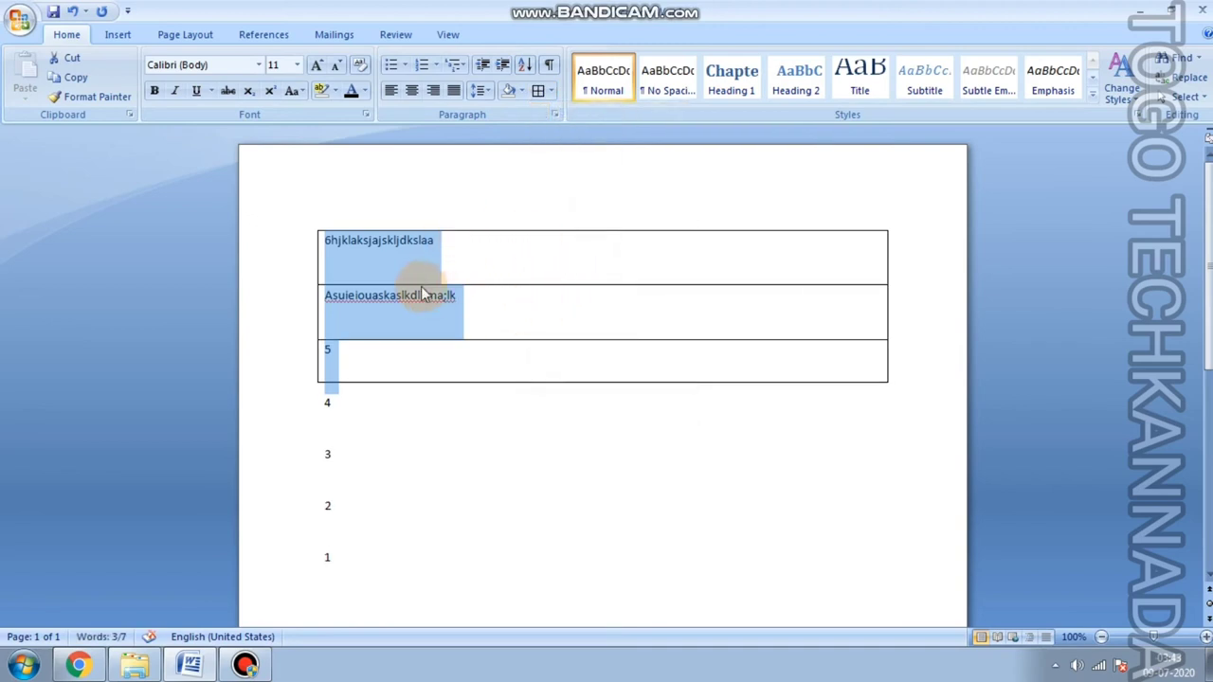
pyautogui.click(485, 204)
pyautogui.write('2 2 2 2 2')
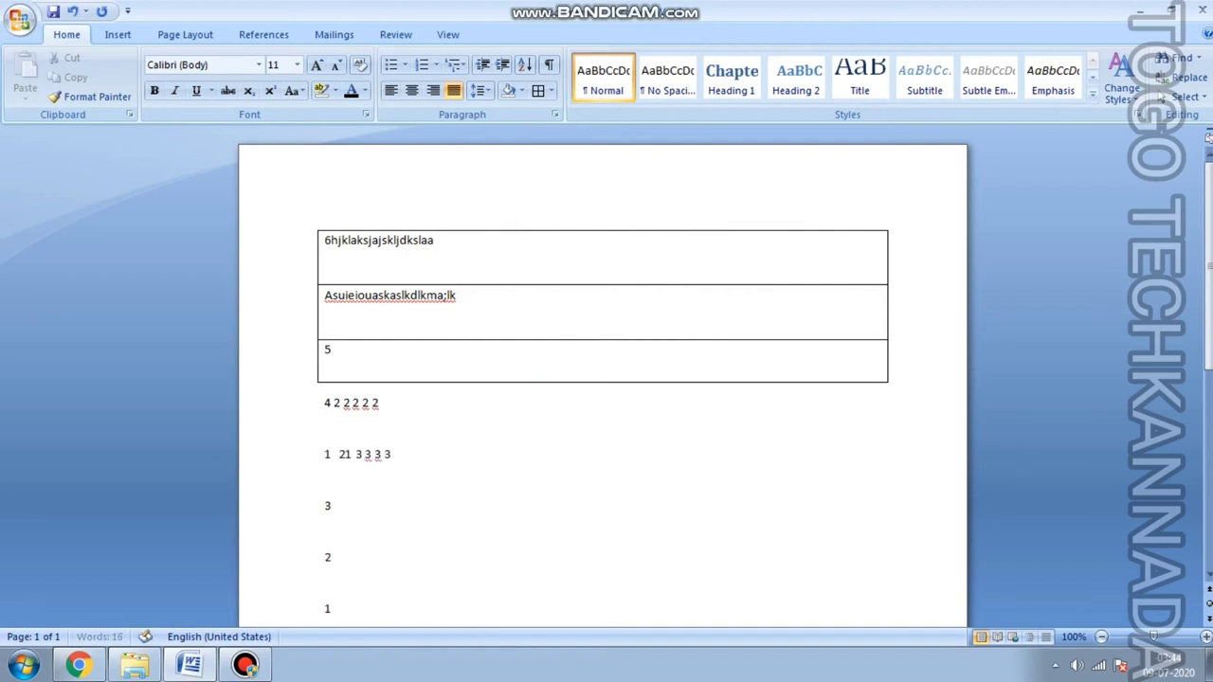
# Apply All Borders to the next two lines, then remove Outside Borders to leave only a divider.
pyautogui.moveTo(325, 403); pyautogui.dragTo(435, 465)
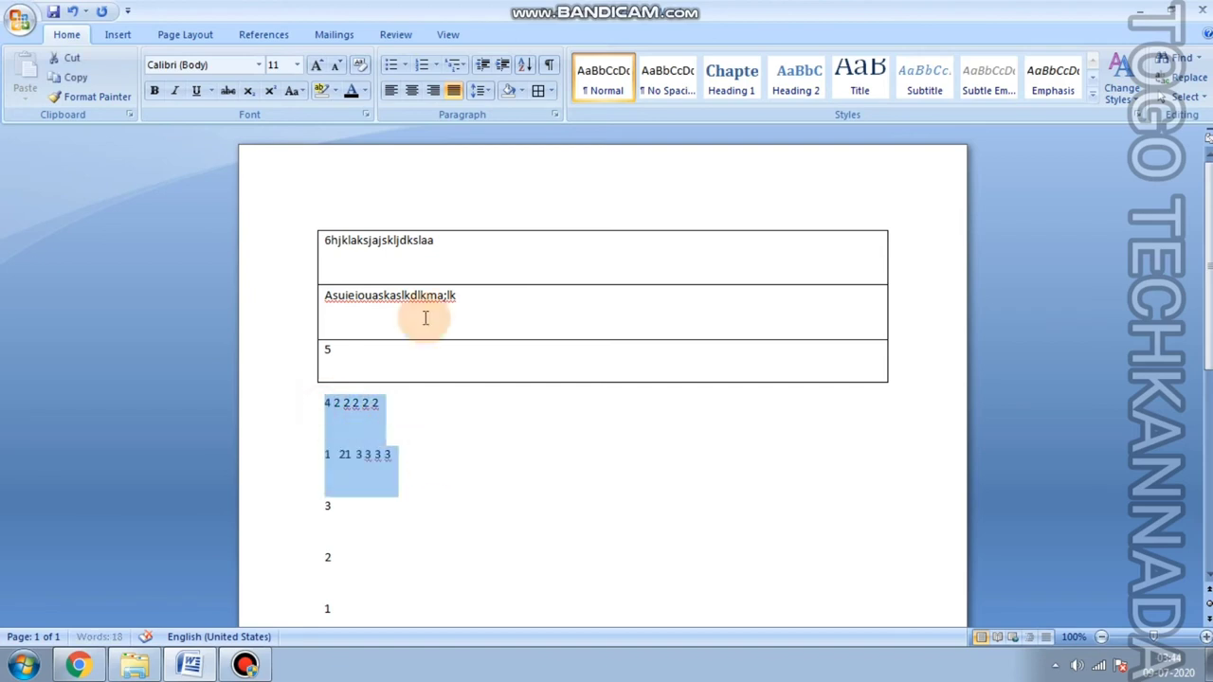
pyautogui.click(552, 92)
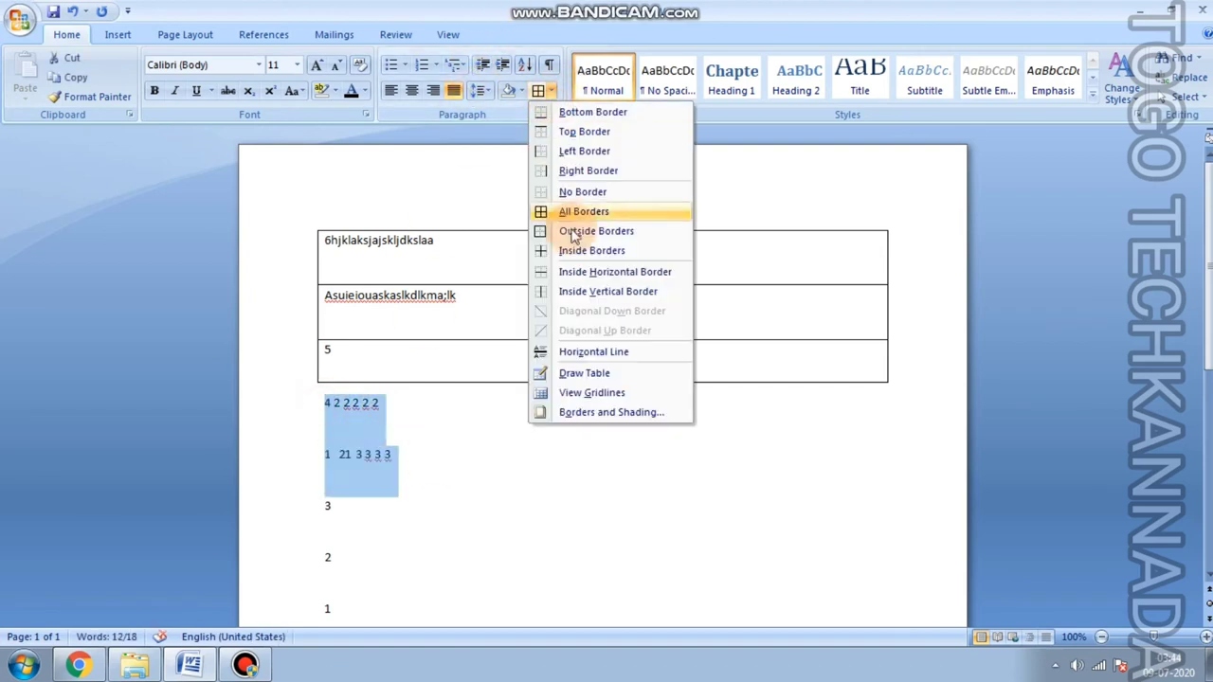
pyautogui.click(566, 211)
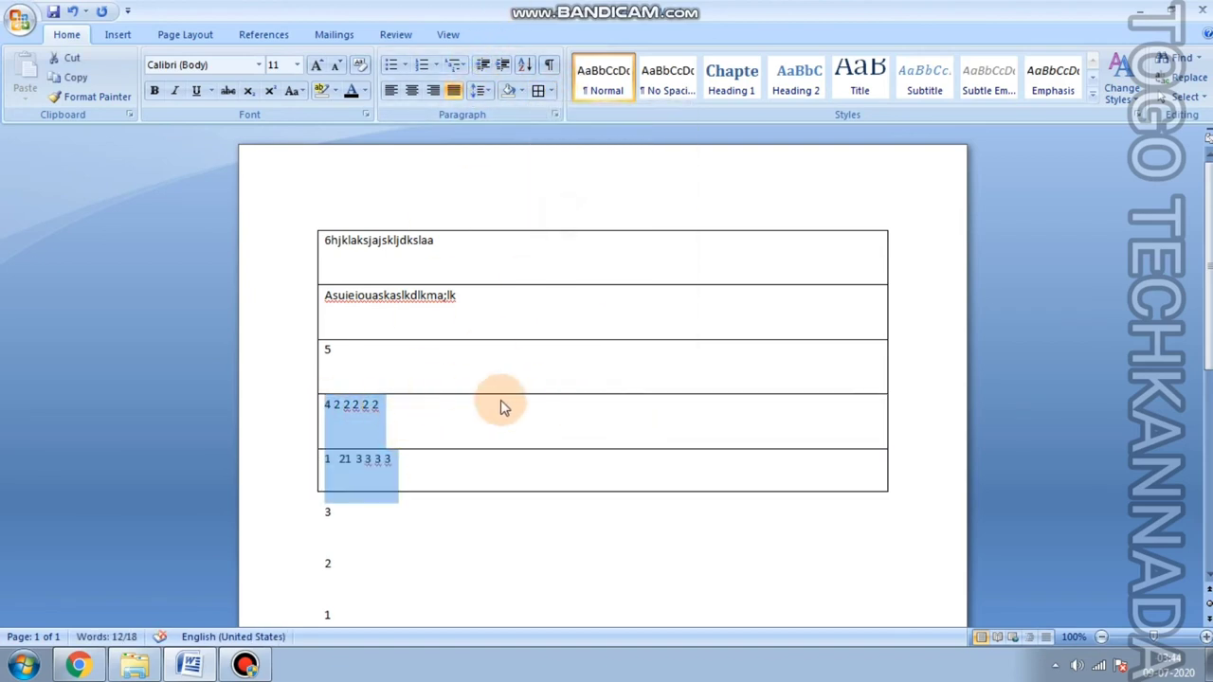
pyautogui.click(552, 92)
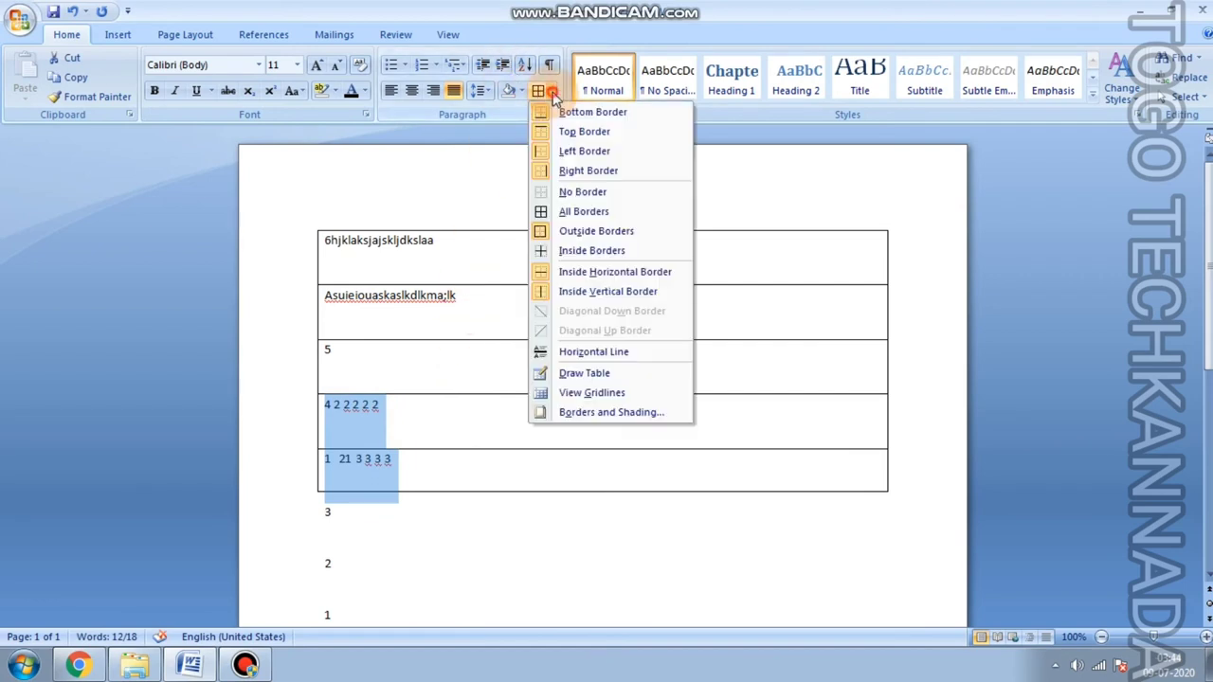
pyautogui.click(587, 230)
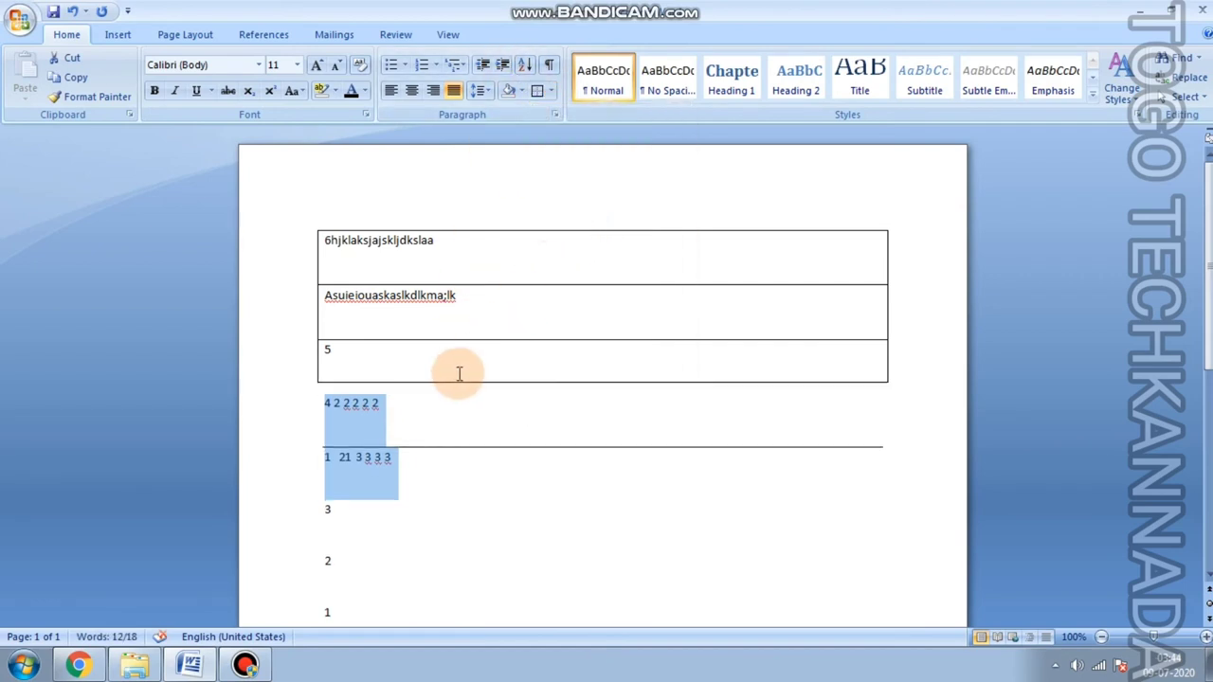
pyautogui.click(554, 92)
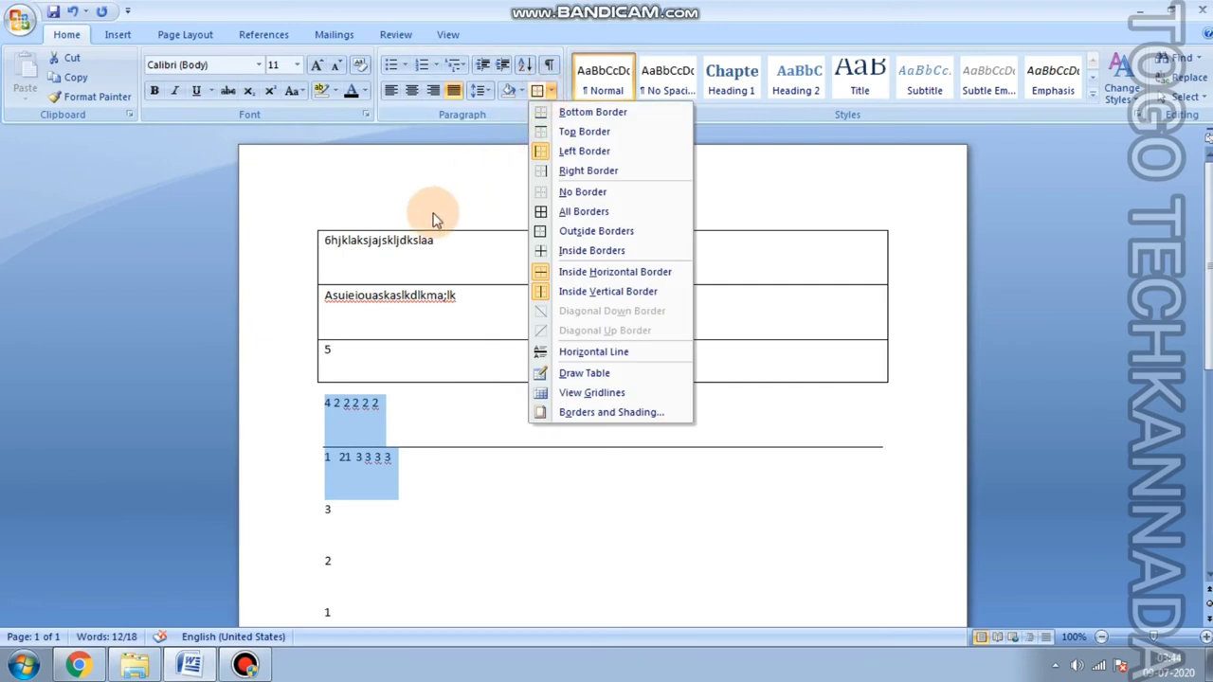
pyautogui.click(407, 244)
pyautogui.click(549, 92)
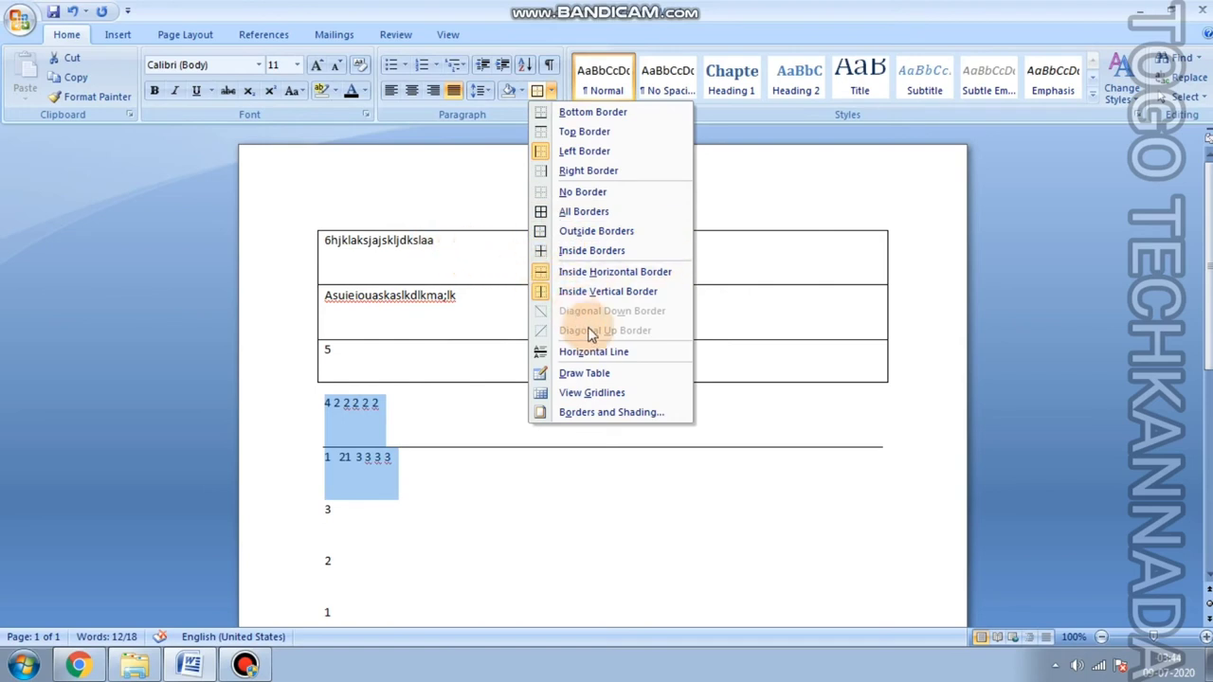
pyautogui.click(401, 214)
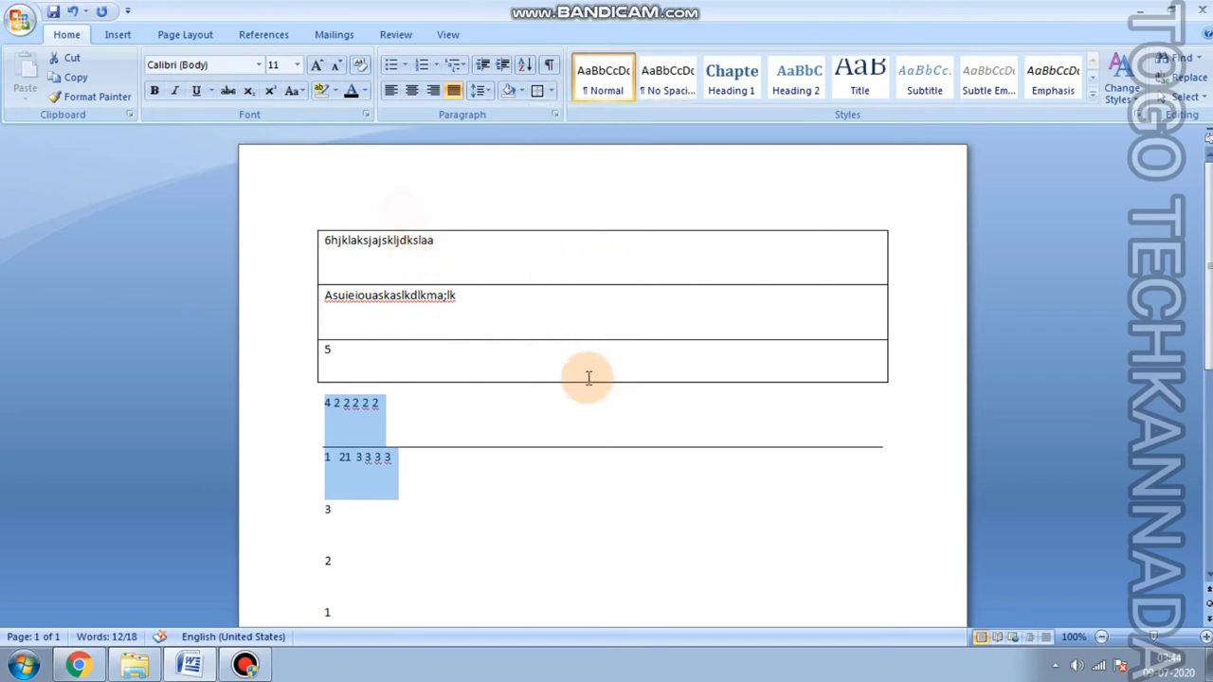
# Use Draw Table to draw a small cell at the table's left and one splitting the second row.
pyautogui.click(551, 91)
pyautogui.click(555, 372)
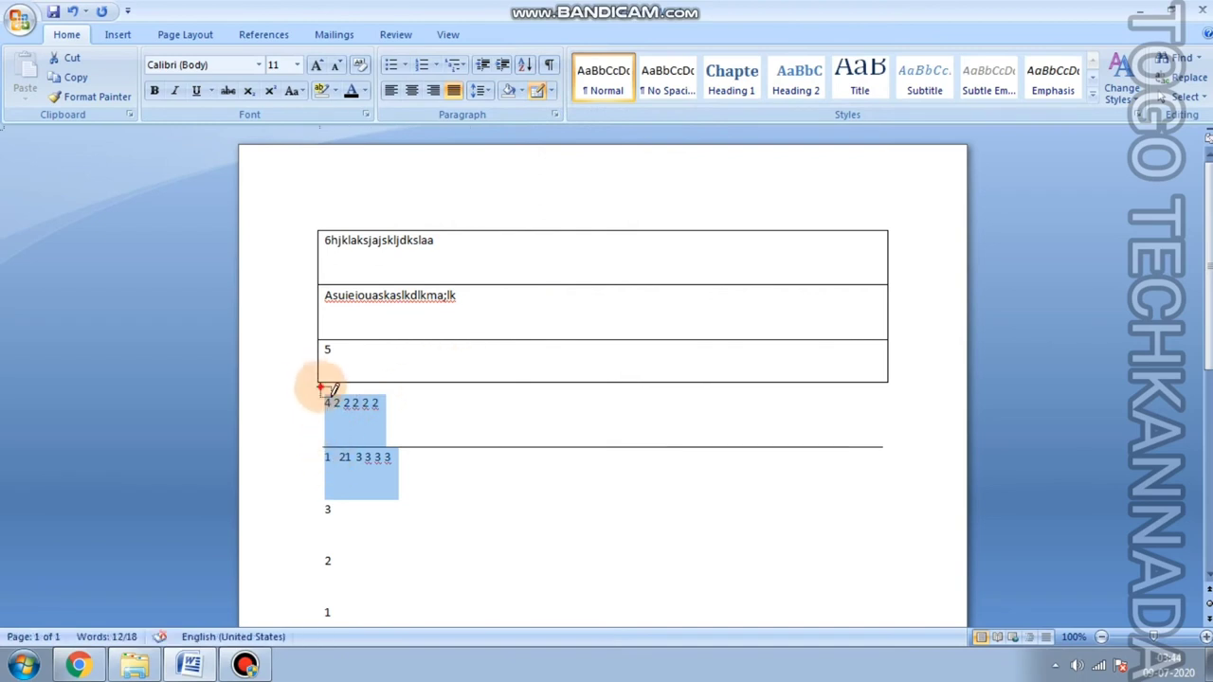
pyautogui.moveTo(322, 386); pyautogui.dragTo(333, 520)
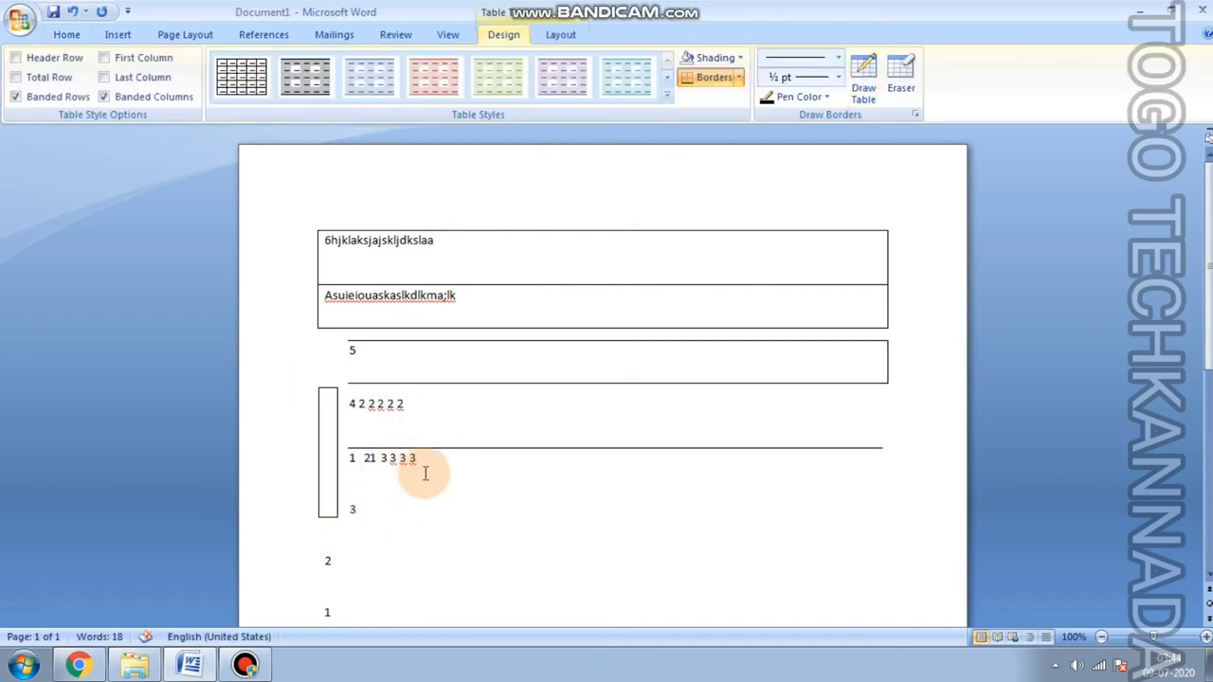
pyautogui.click(426, 474)
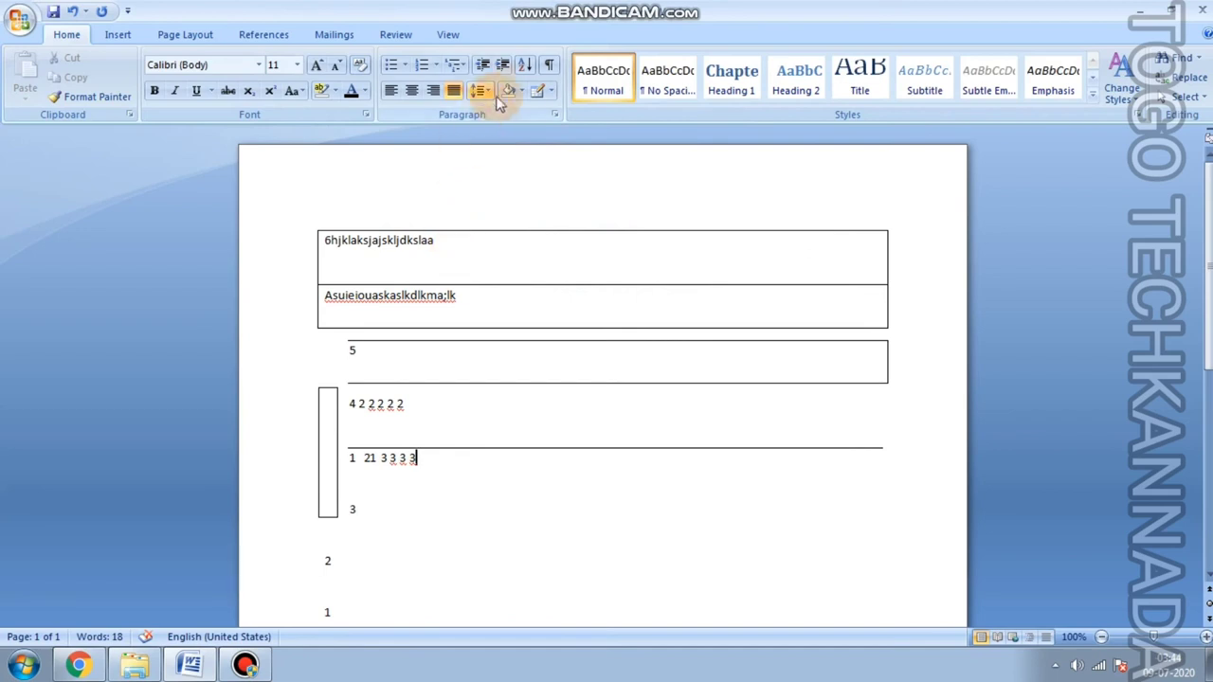
pyautogui.click(548, 91)
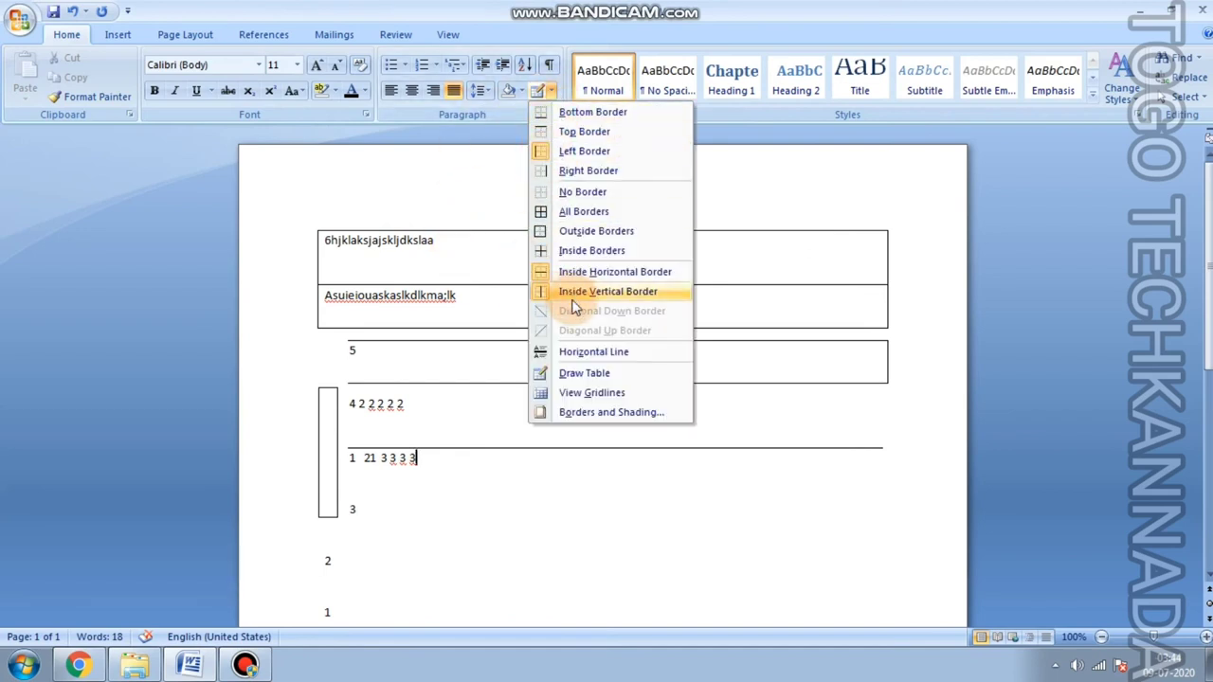
pyautogui.click(574, 373)
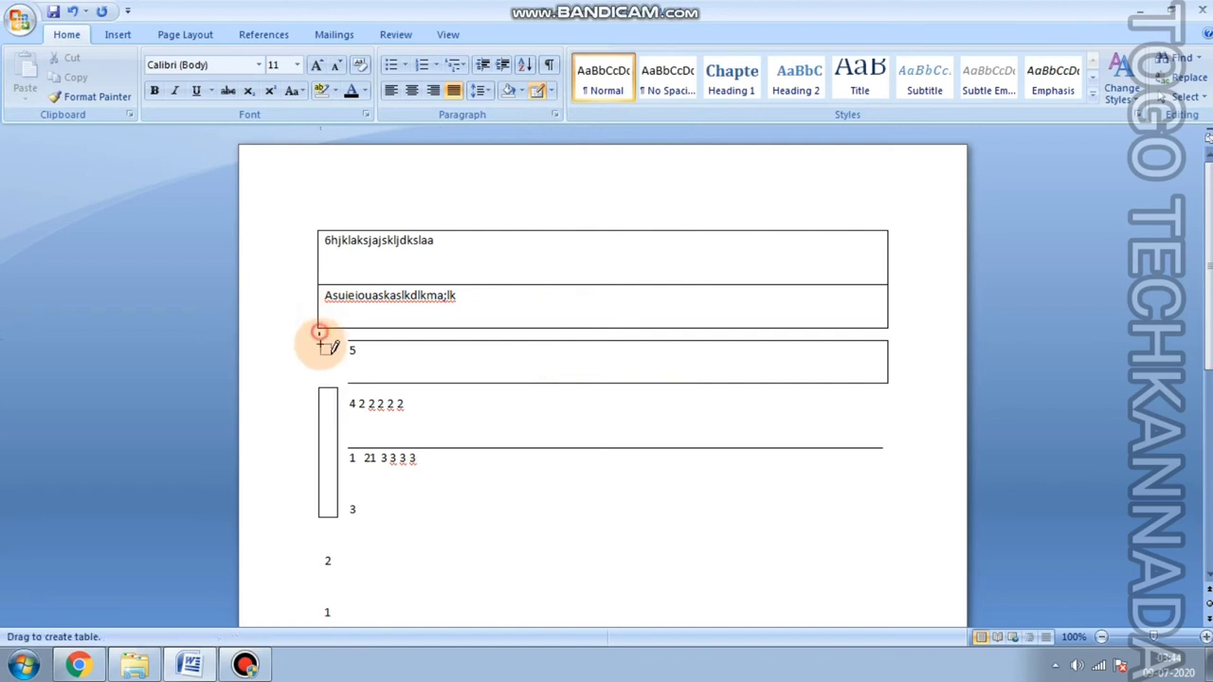
pyautogui.moveTo(321, 324); pyautogui.dragTo(336, 390)
pyautogui.moveTo(389, 343); pyautogui.dragTo(517, 384)
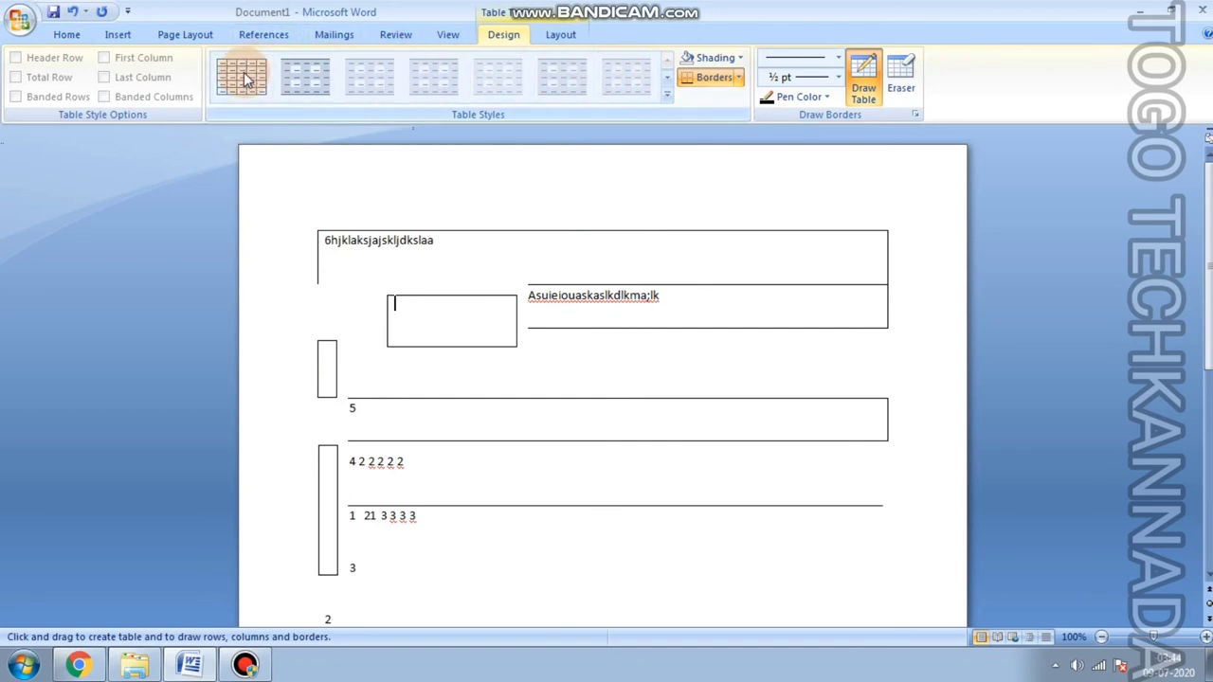
# Apply Top Border from the Home tab's Borders list to the small cell.
pyautogui.click(67, 34)
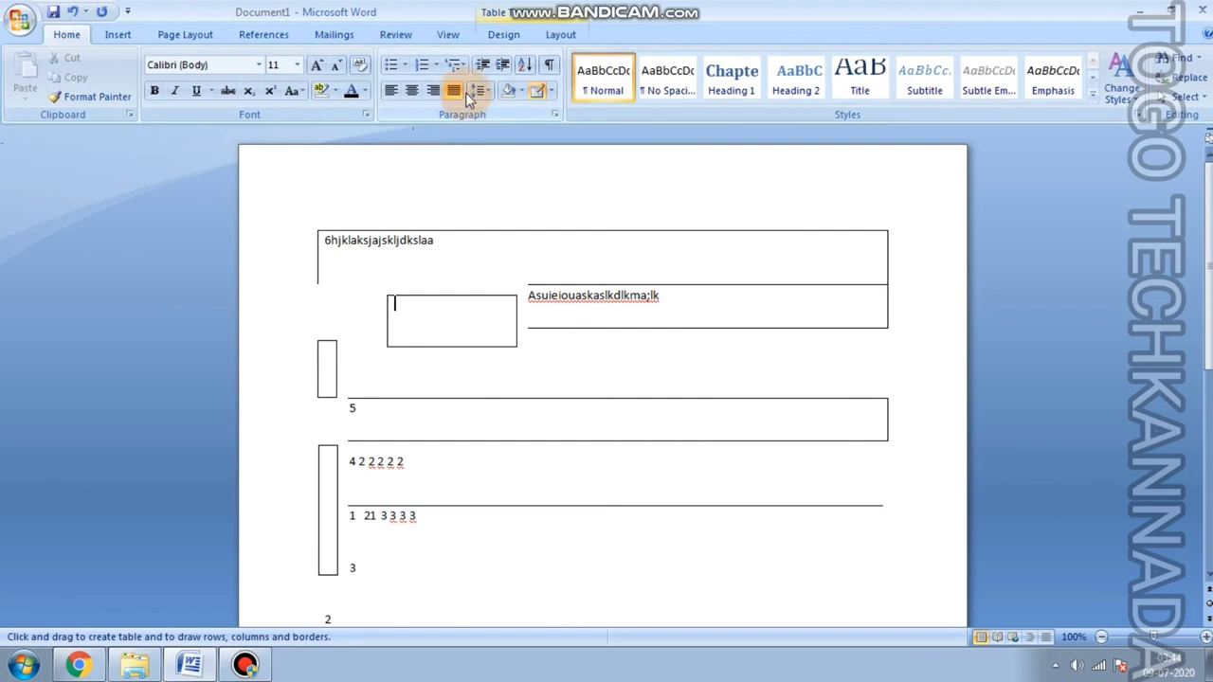
pyautogui.click(551, 91)
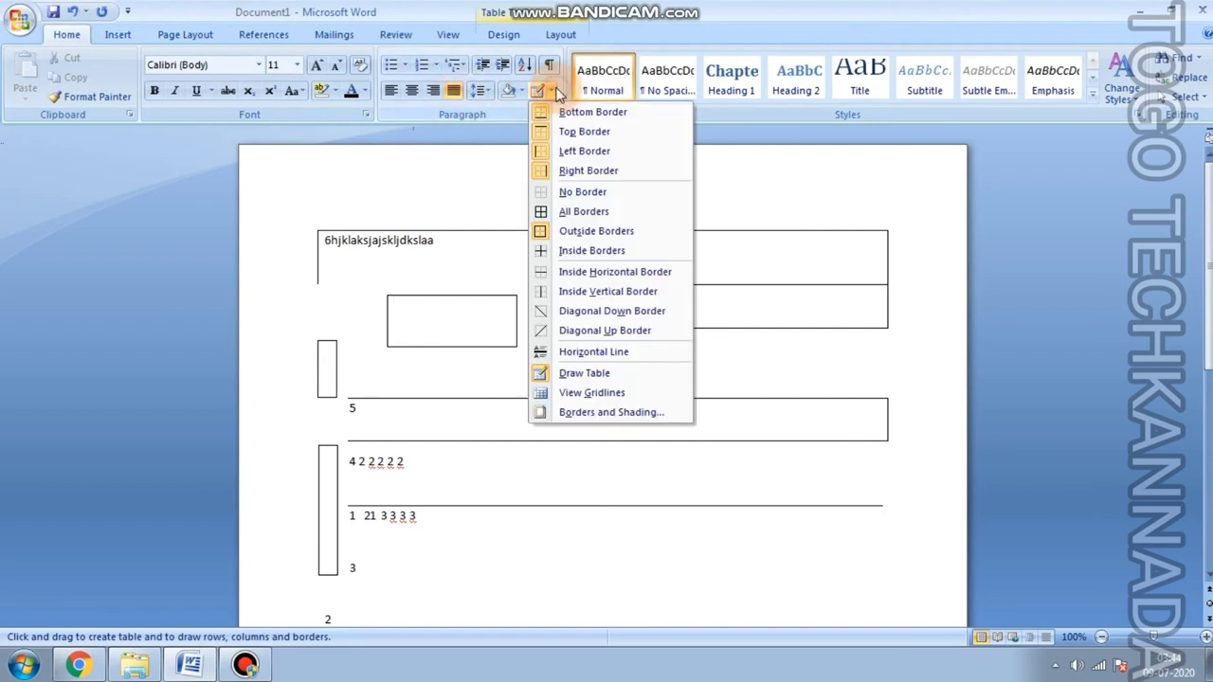
pyautogui.click(569, 132)
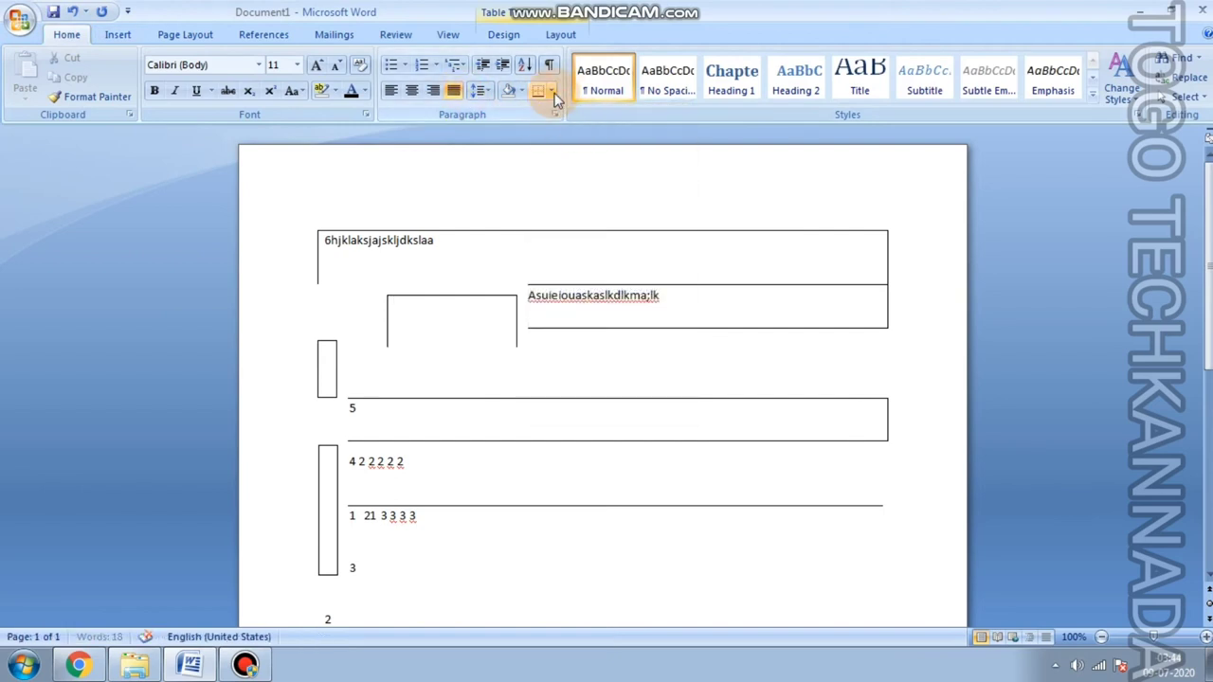
# Delete all document content with Ctrl+A and Delete, and begin typing the new sample text 'zx'.
pyautogui.hotkey('ctrl', 'a')
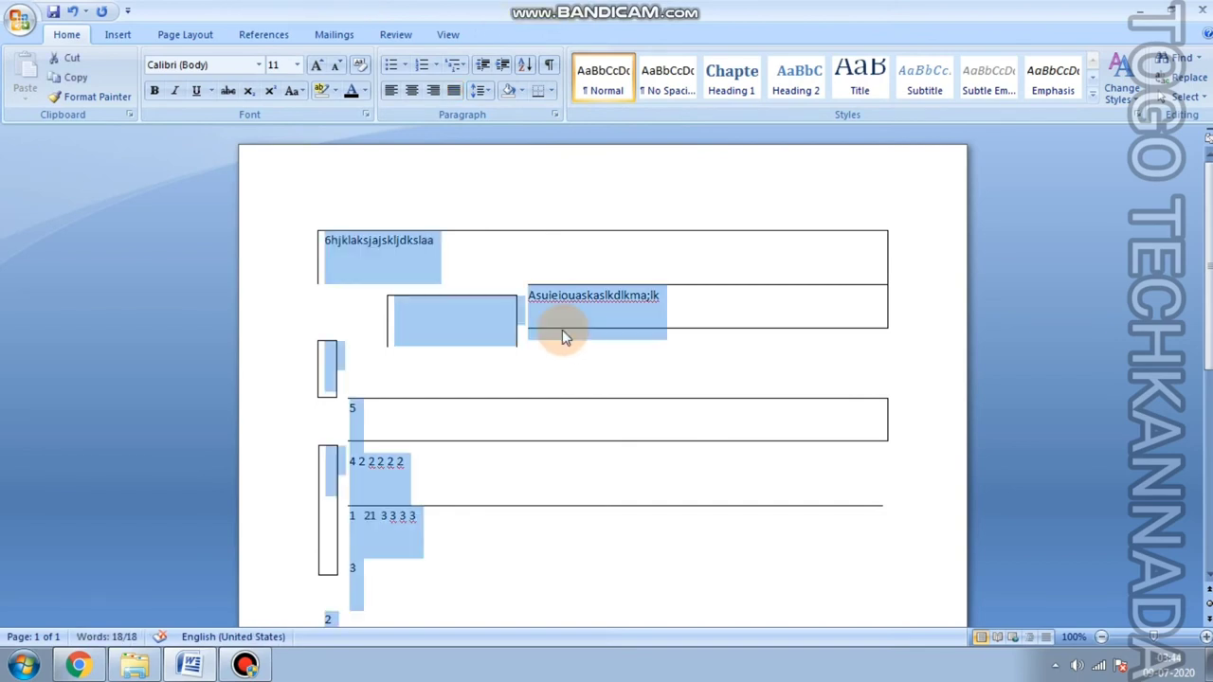
pyautogui.press('Delete')
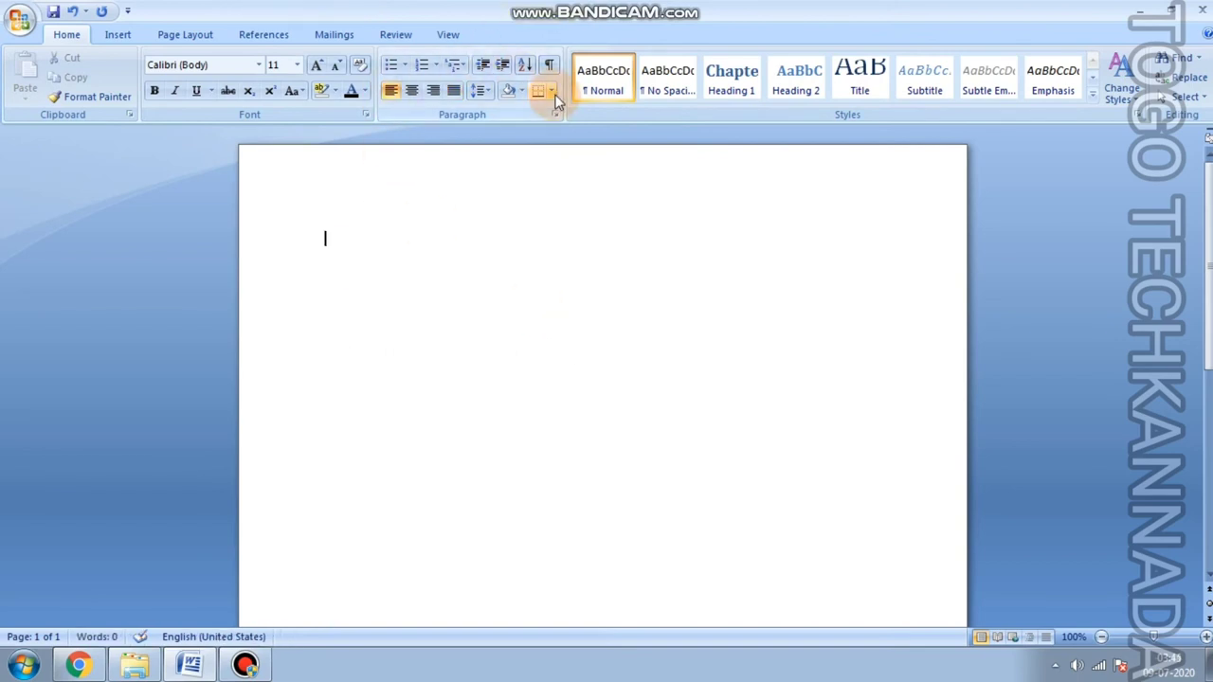
pyautogui.click(549, 90)
pyautogui.click(445, 242)
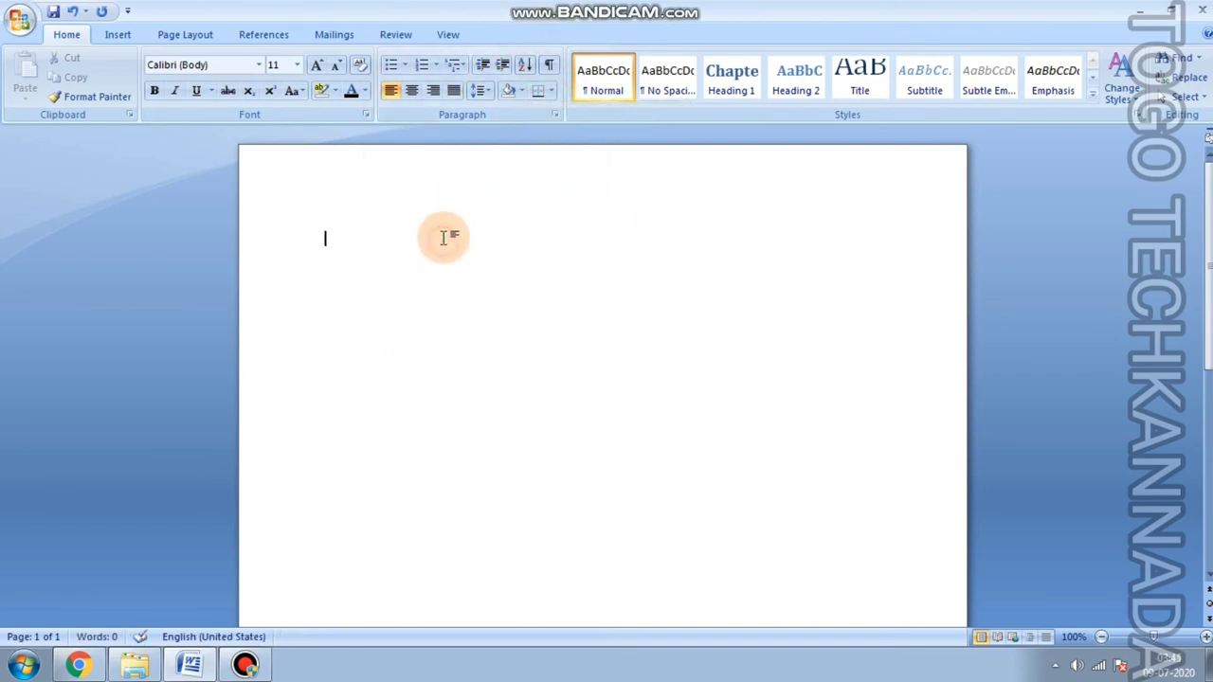
pyautogui.write('zx')
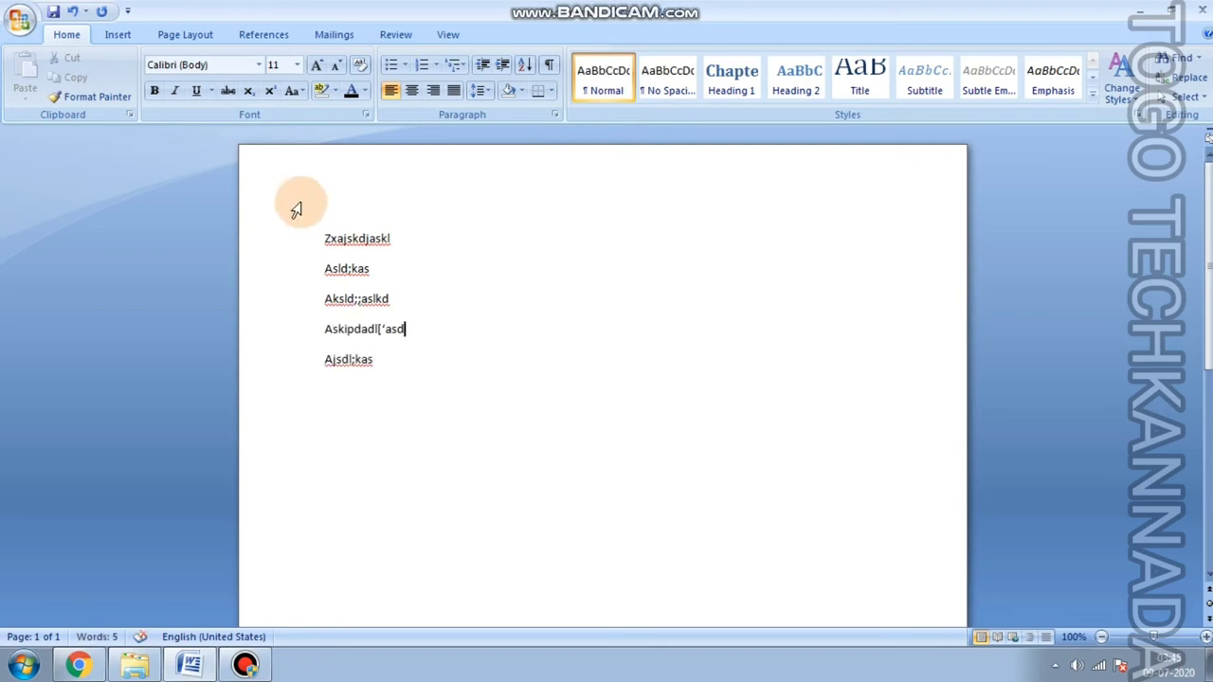
# Try No Spacing, Heading 1 and Heading 2 on the five lines, then apply Clear Formatting.
pyautogui.moveTo(323, 232); pyautogui.dragTo(466, 360)
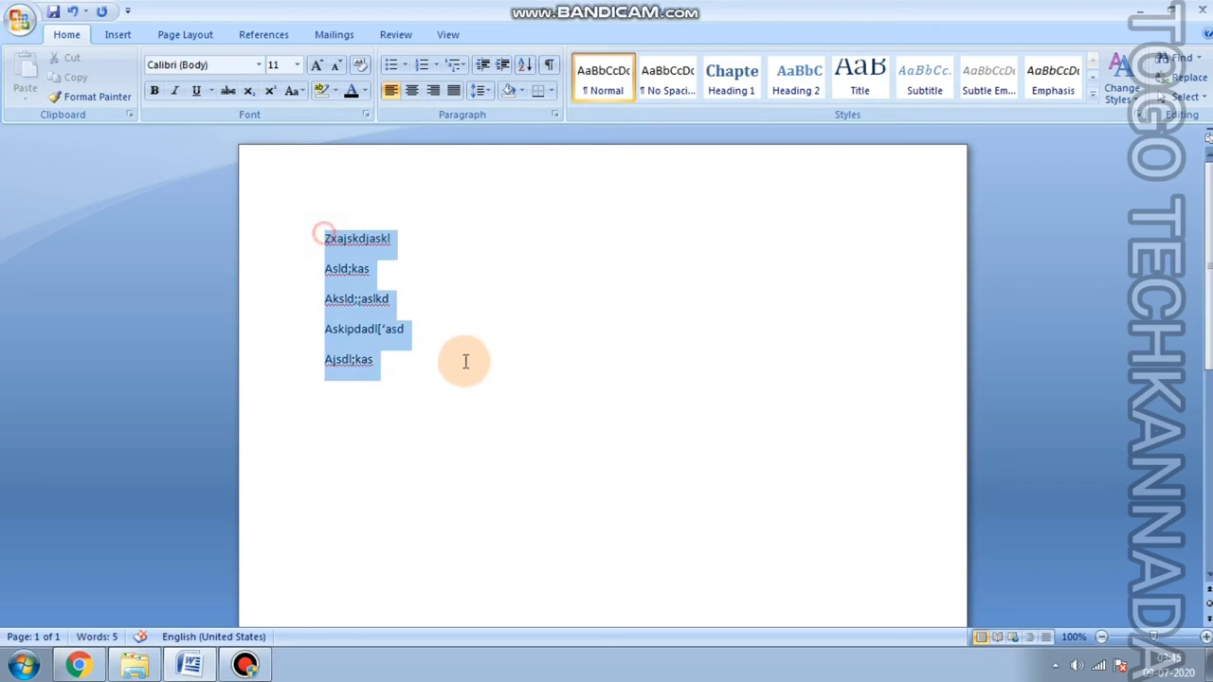
pyautogui.click(663, 86)
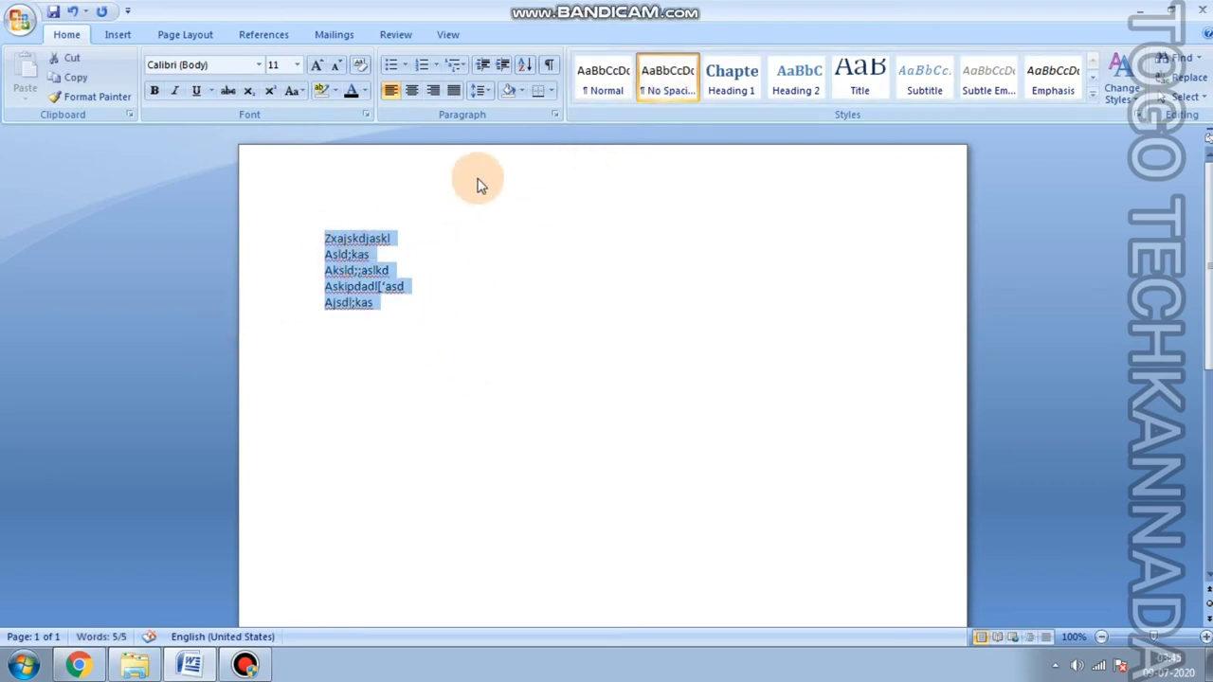
pyautogui.click(732, 80)
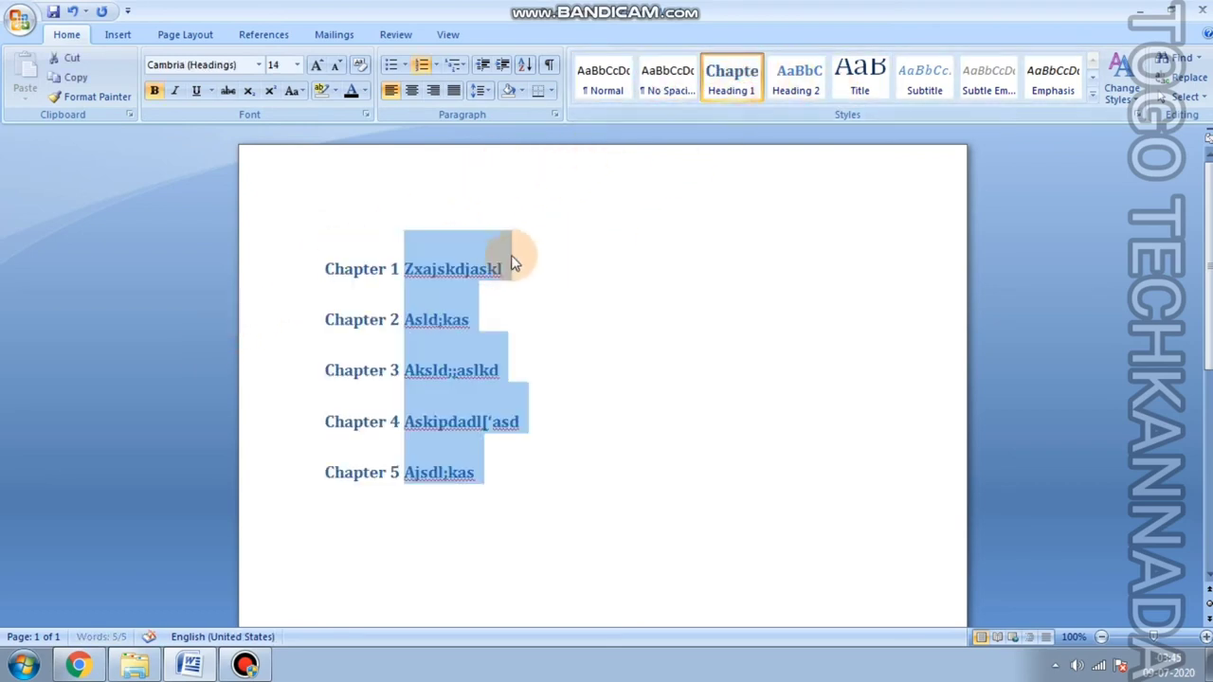
pyautogui.click(796, 80)
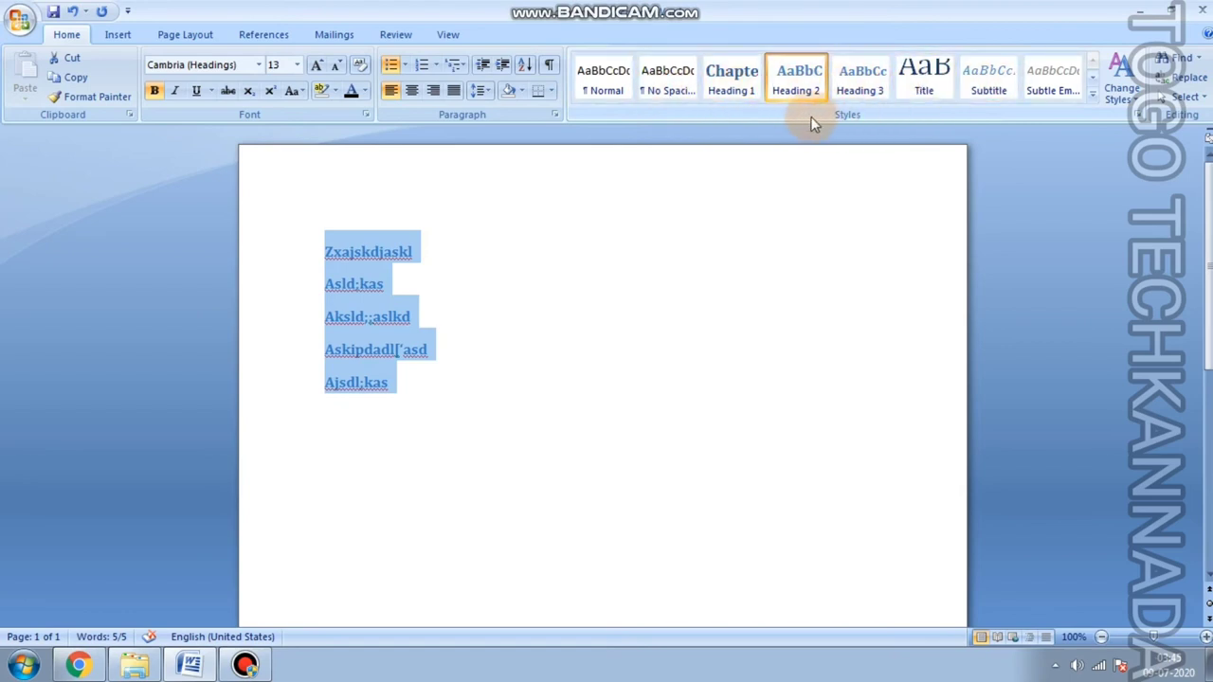
pyautogui.click(1093, 97)
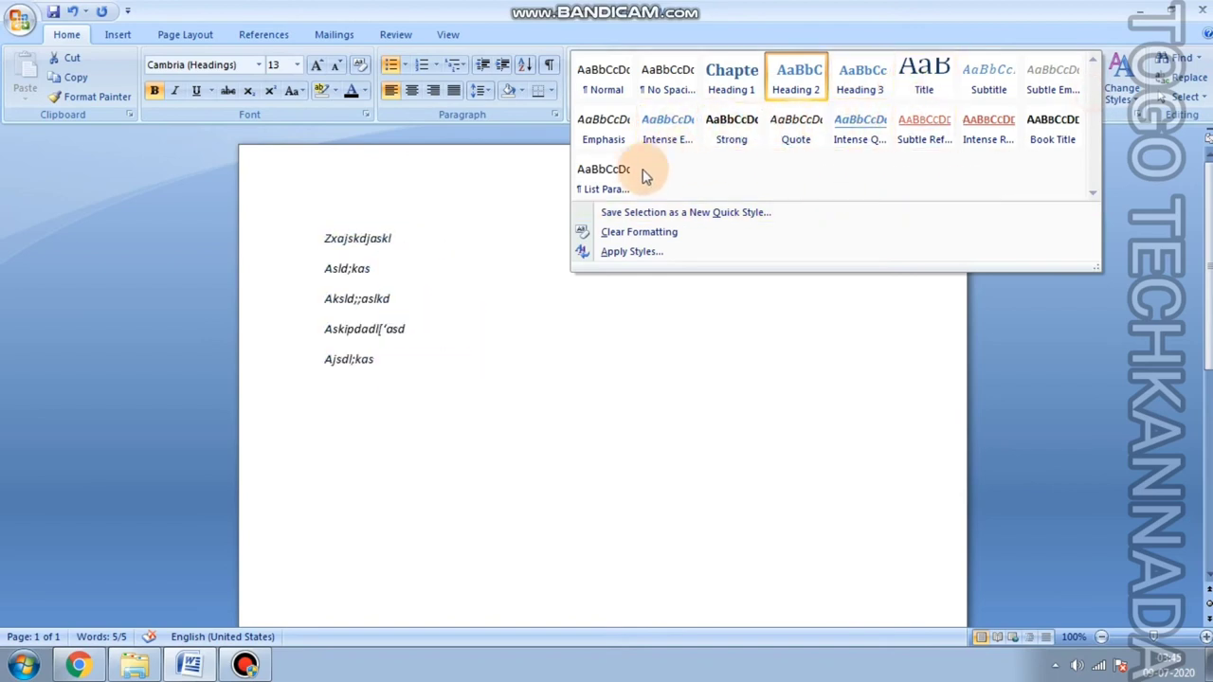
pyautogui.click(655, 231)
pyautogui.click(487, 313)
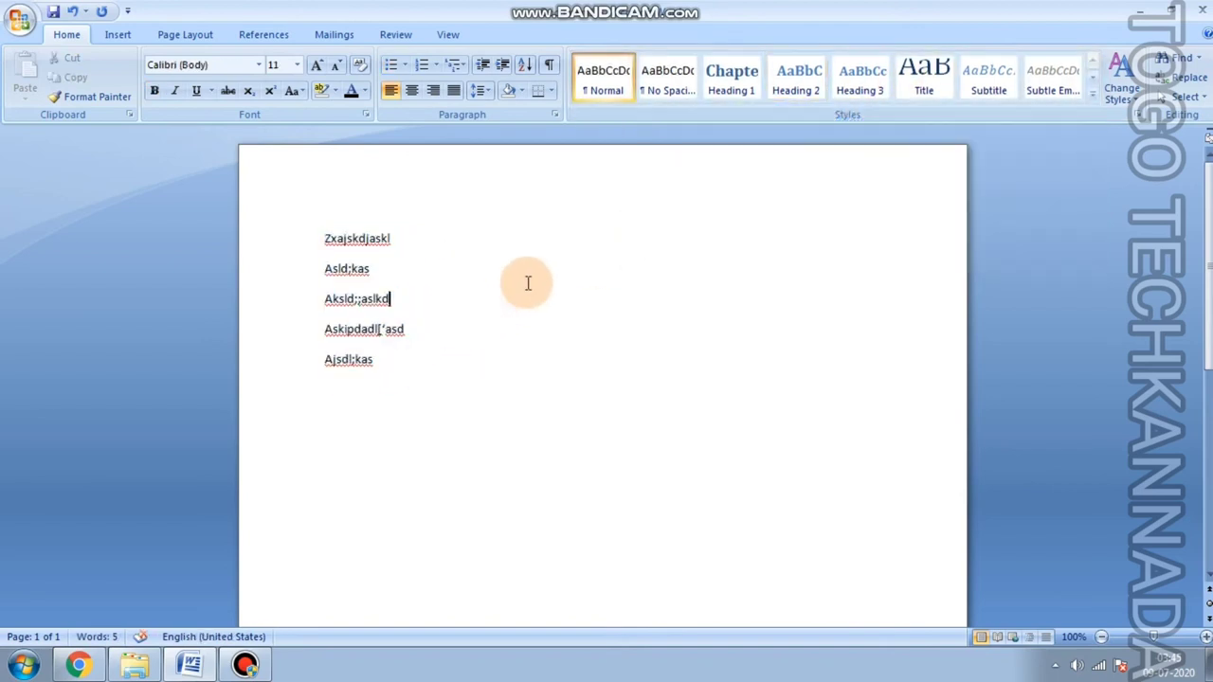
# Switch the Change Styles colour set to Grayscale, then to Metro.
pyautogui.click(1128, 102)
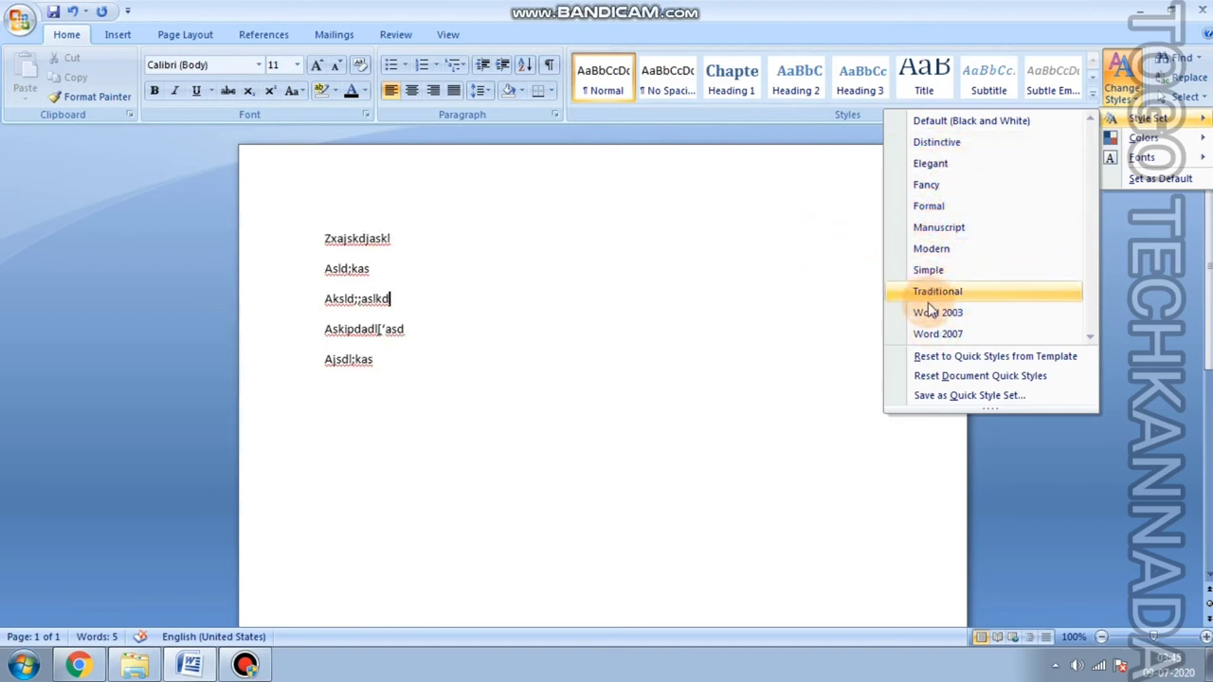
pyautogui.click(622, 323)
pyautogui.click(1124, 99)
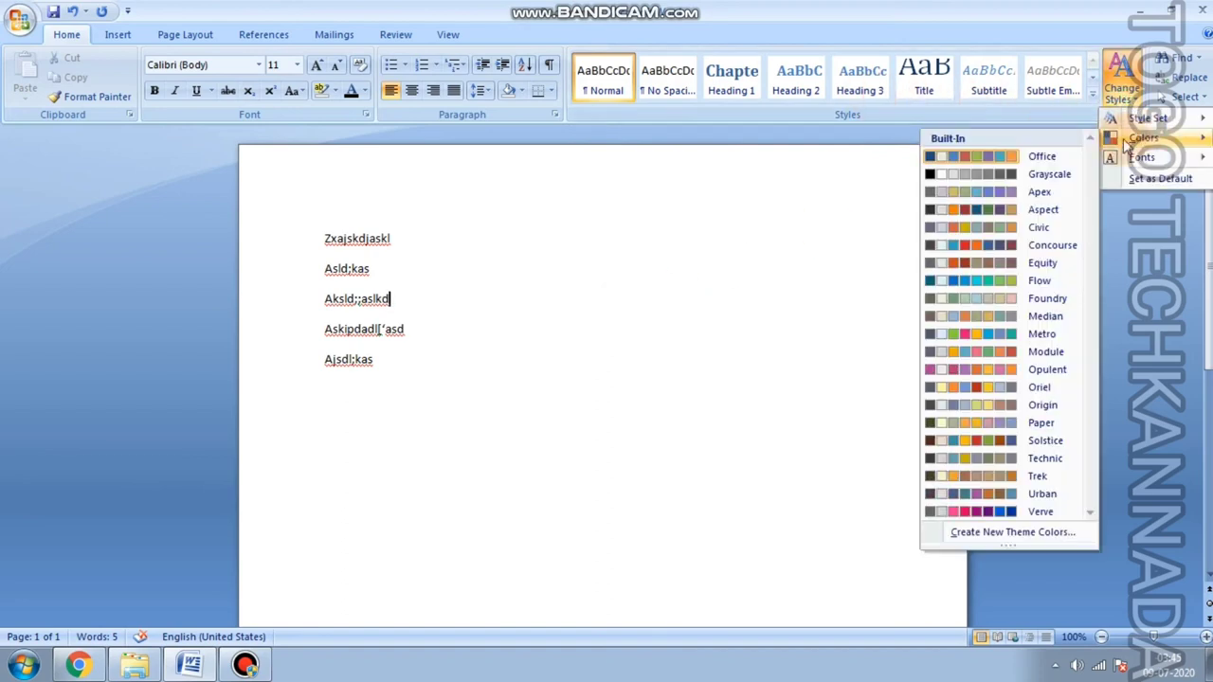
pyautogui.moveTo(1144, 137)
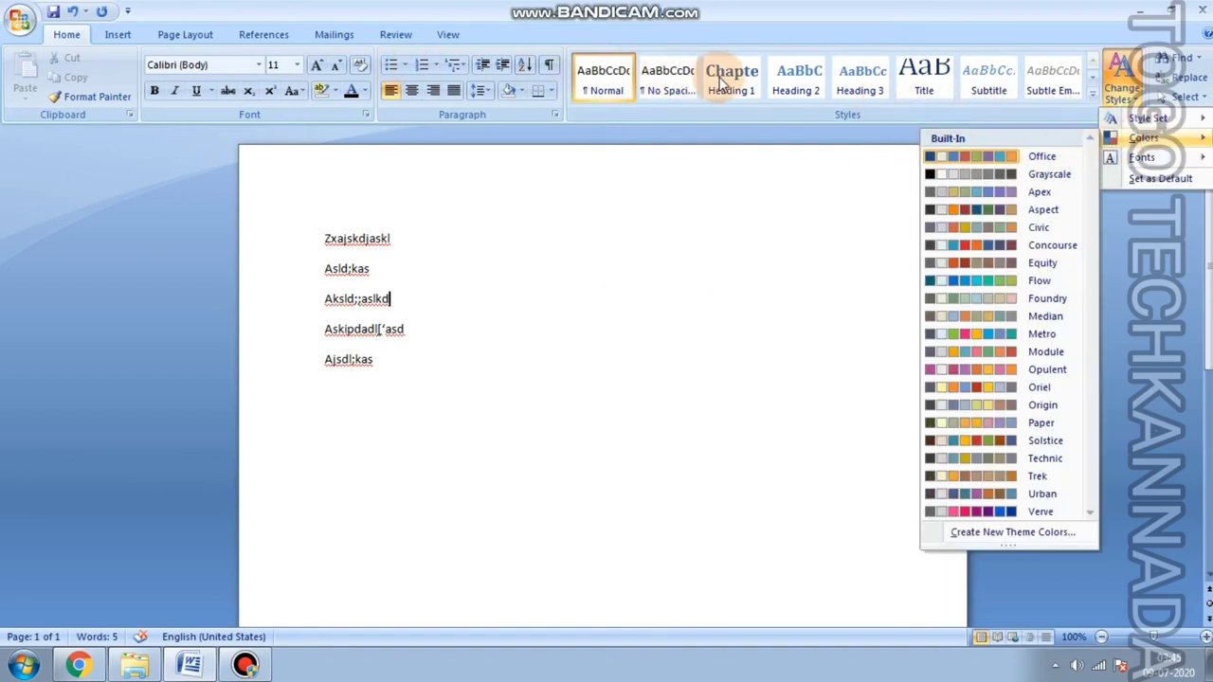
pyautogui.click(975, 178)
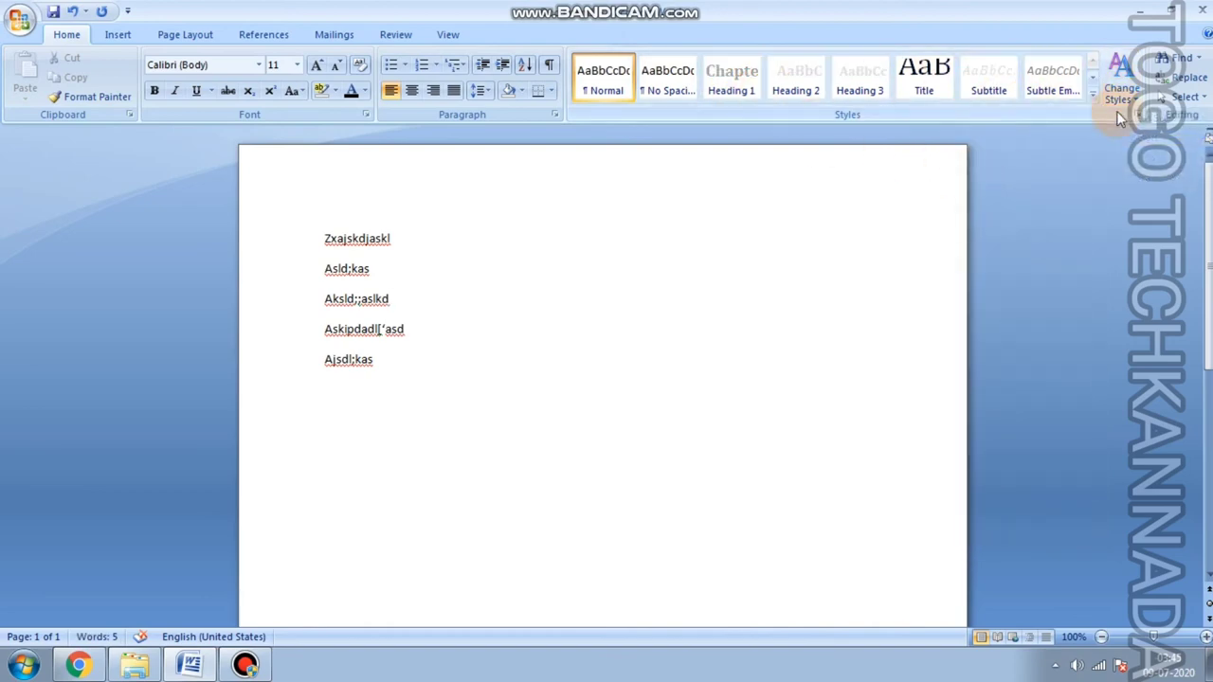
pyautogui.click(1128, 95)
pyautogui.moveTo(1144, 137)
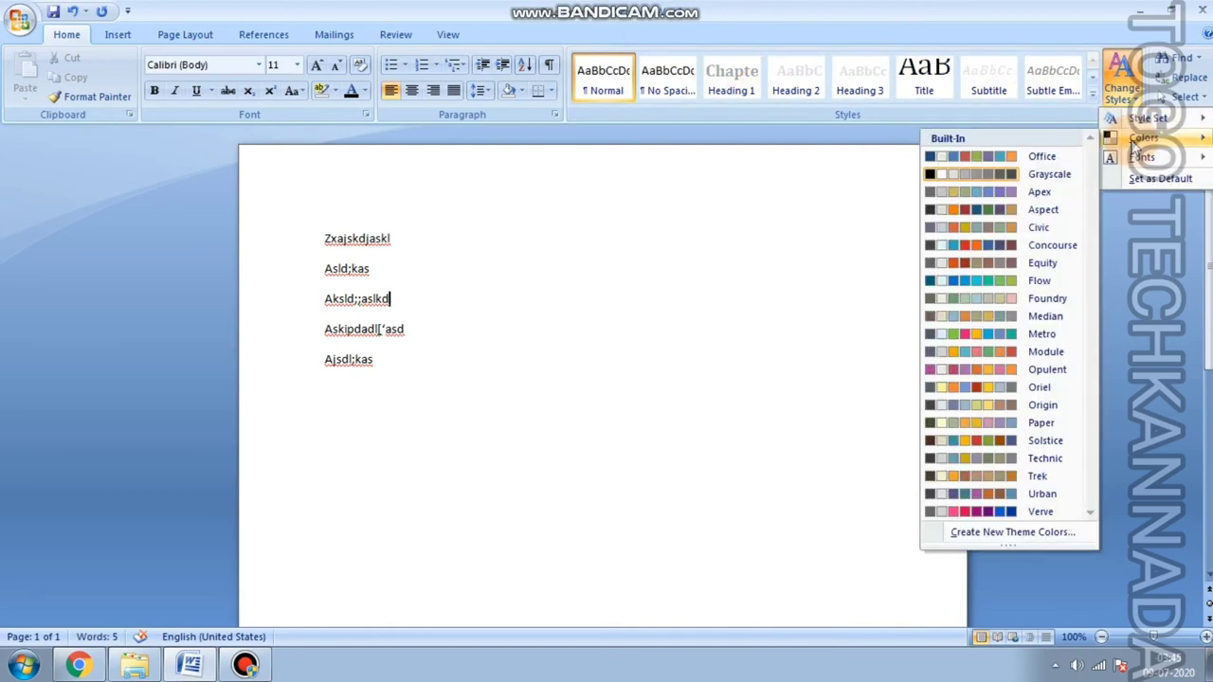
pyautogui.click(1037, 333)
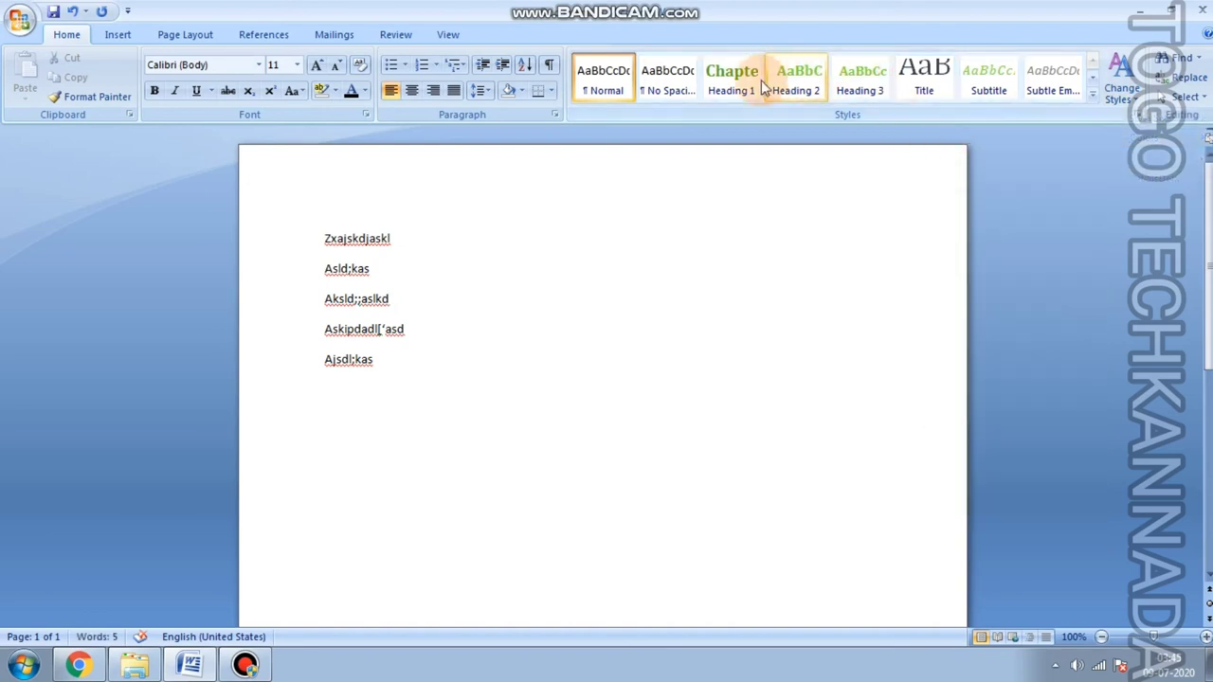
# Restore the Office colour set and show the colour-set list again.
pyautogui.click(1092, 92)
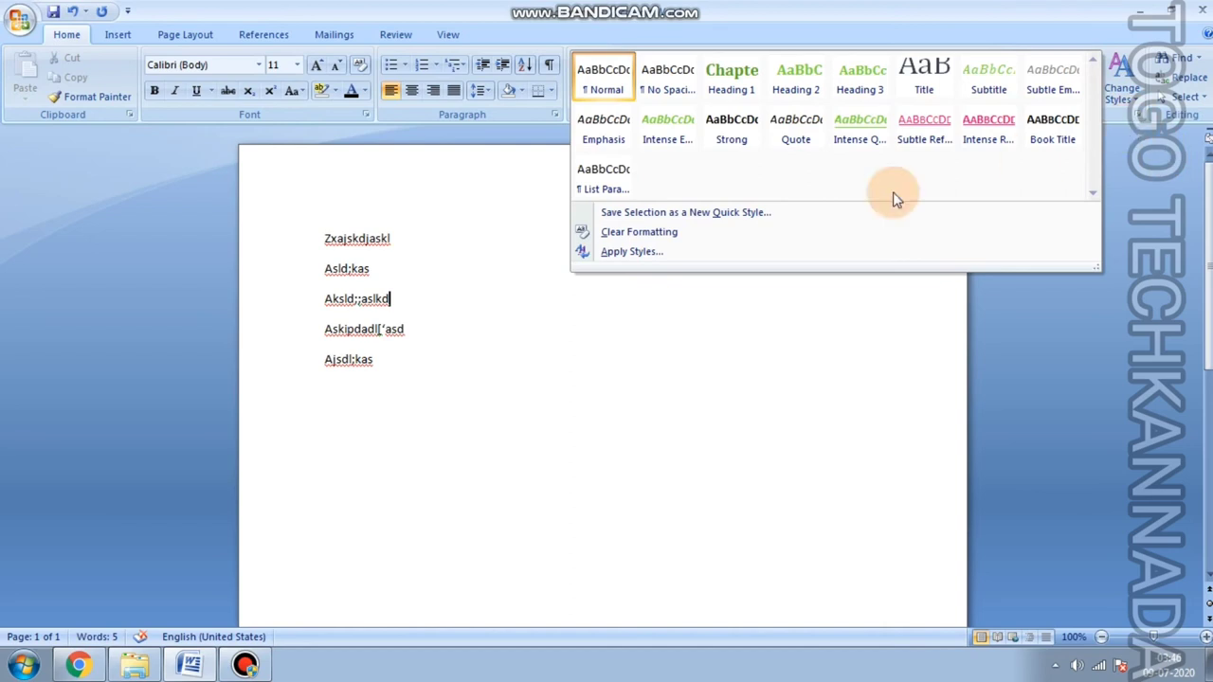
pyautogui.click(745, 231)
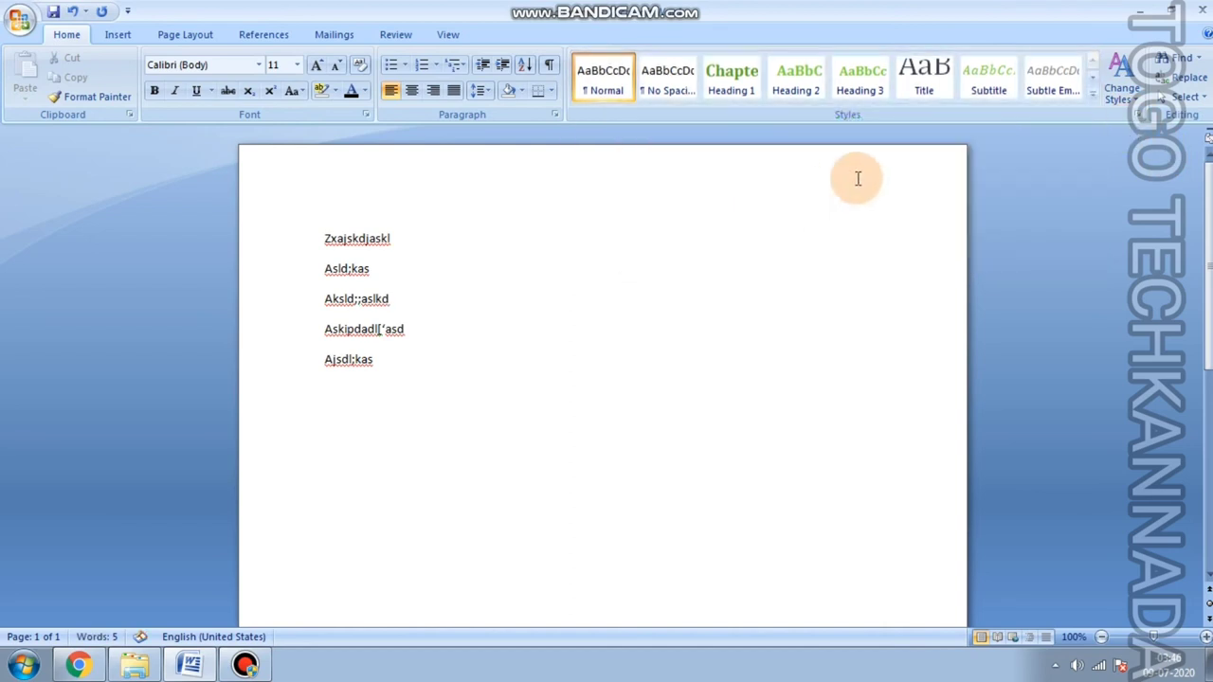
pyautogui.click(1119, 81)
pyautogui.moveTo(1143, 138)
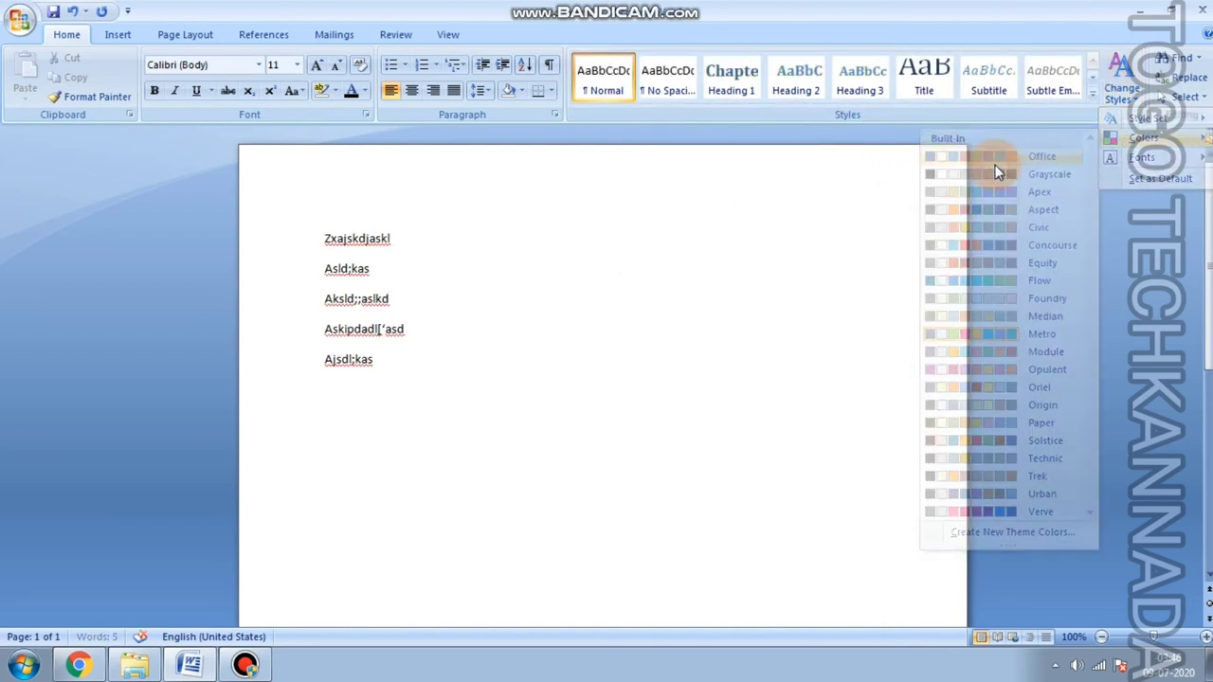
pyautogui.click(997, 159)
pyautogui.click(1109, 88)
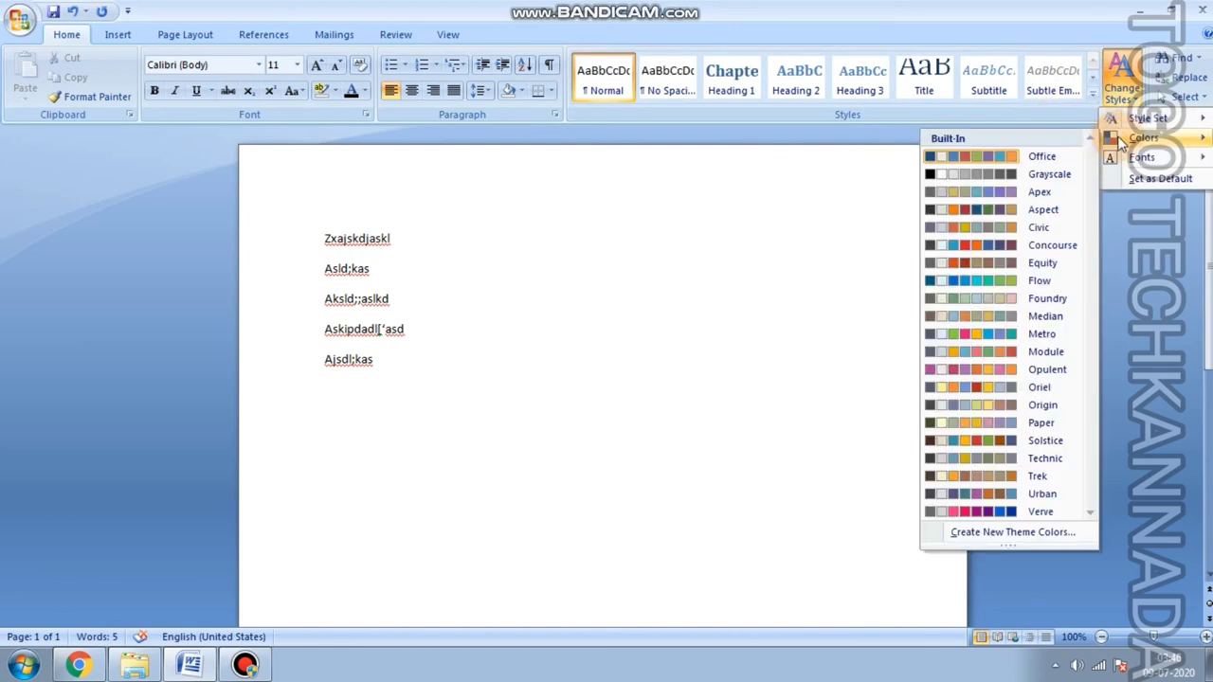
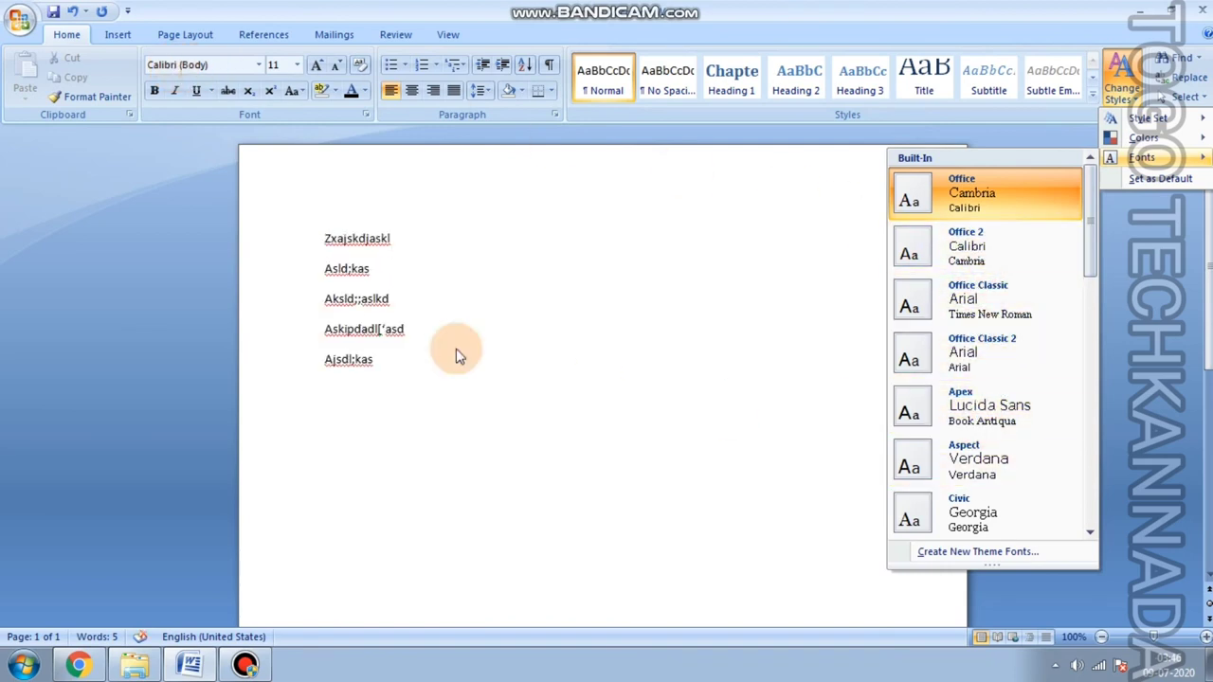
# Close the theme fonts and style set lists without changing anything.
pyautogui.click(441, 296)
pyautogui.click(1120, 87)
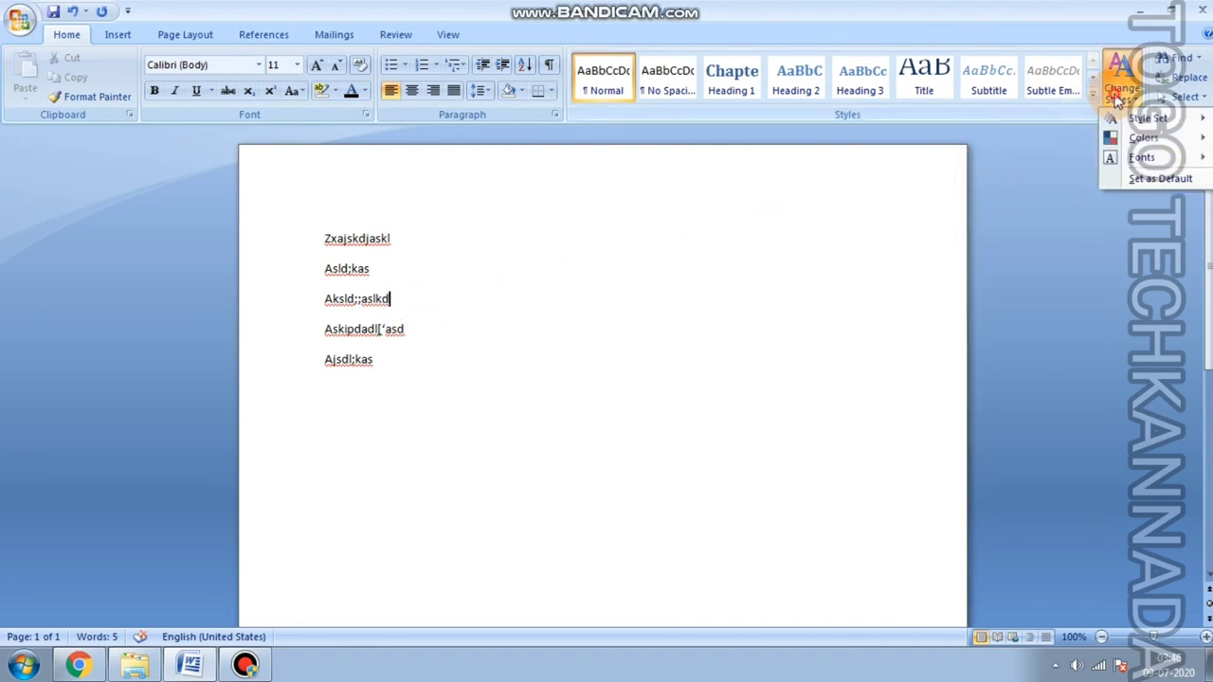
pyautogui.click(195, 300)
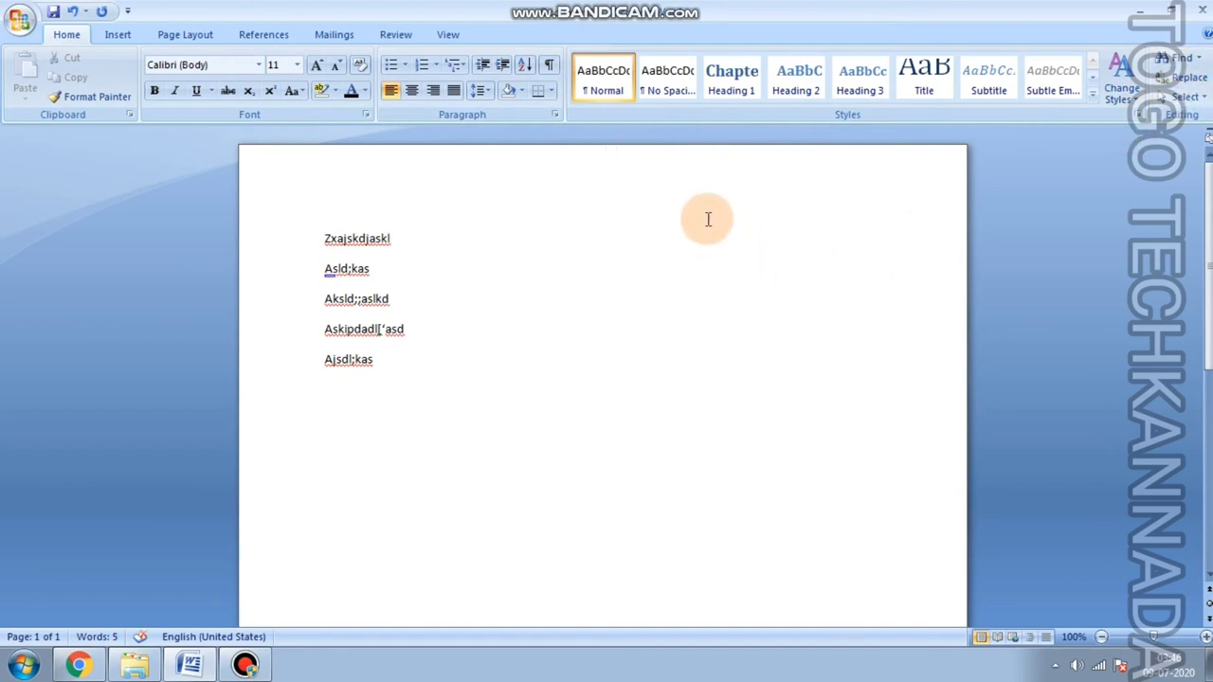
# Search the document for the letter 'f', which is not found.
pyautogui.hotkey('ctrl', 'g')
pyautogui.click(806, 205)
pyautogui.click(1178, 57)
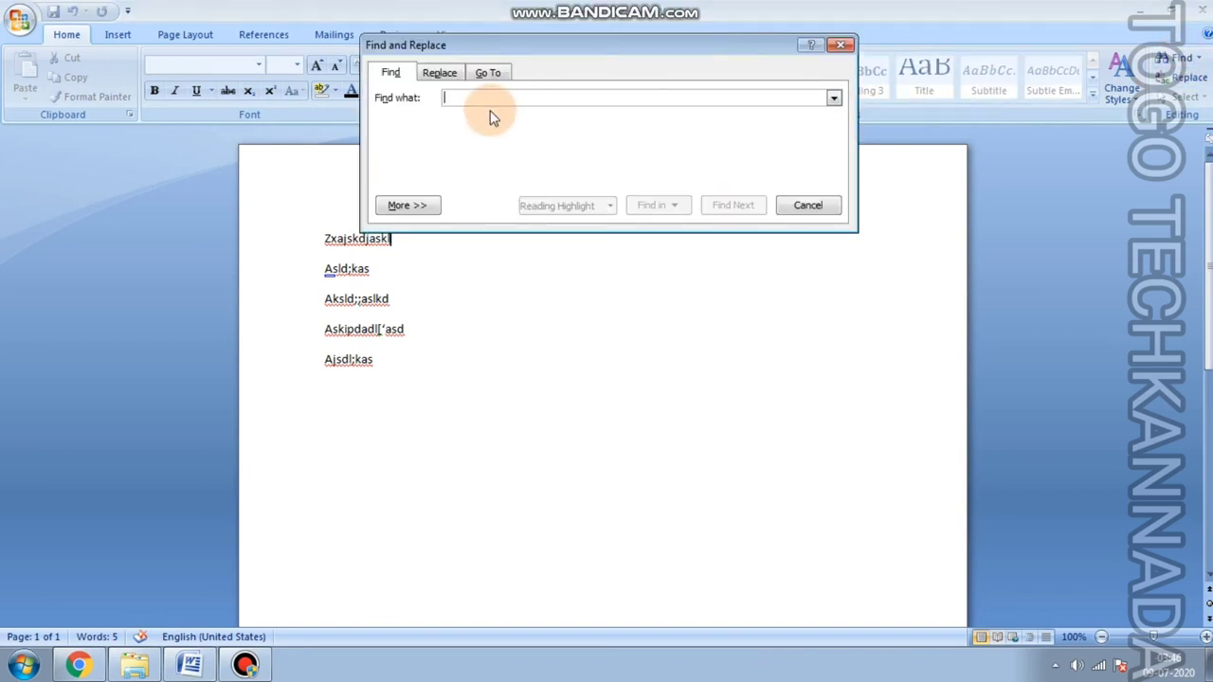
pyautogui.write('f')
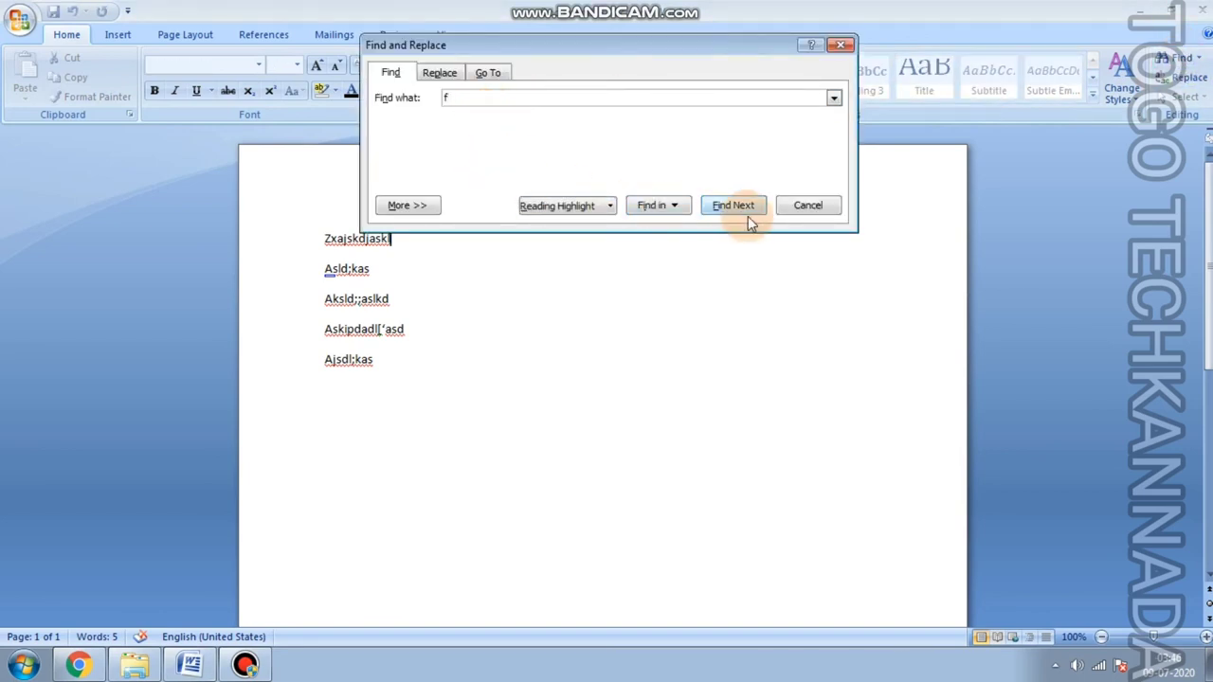
pyautogui.click(734, 205)
pyautogui.click(616, 374)
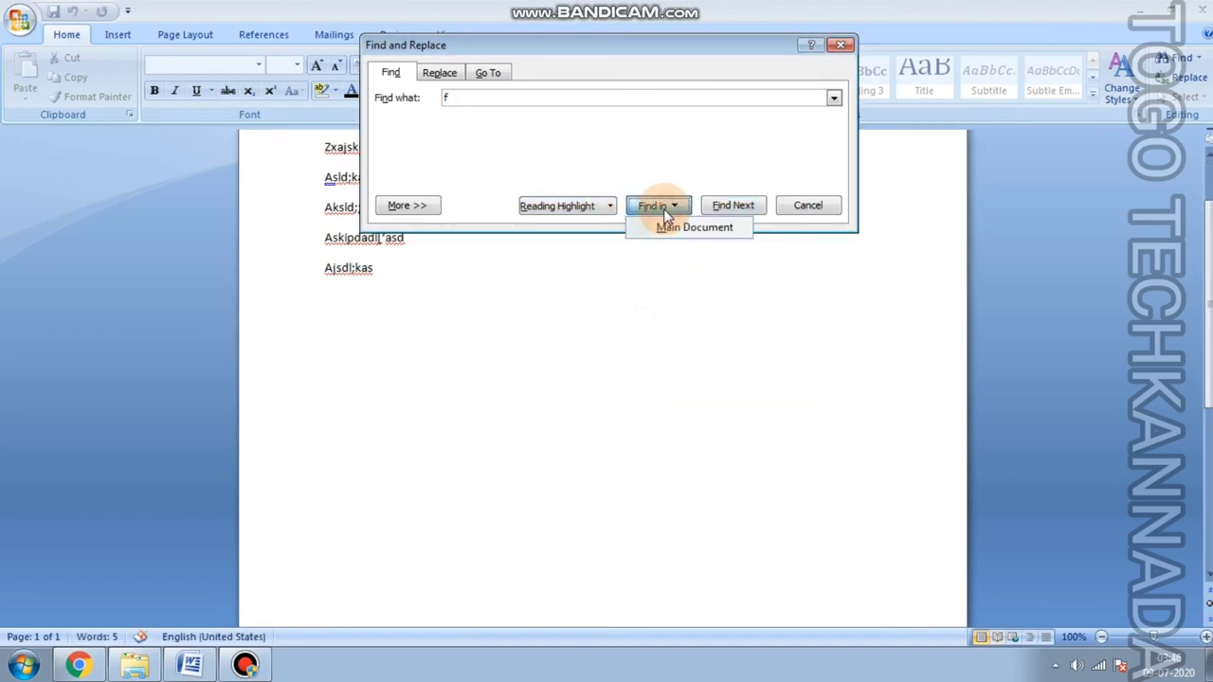
pyautogui.click(744, 206)
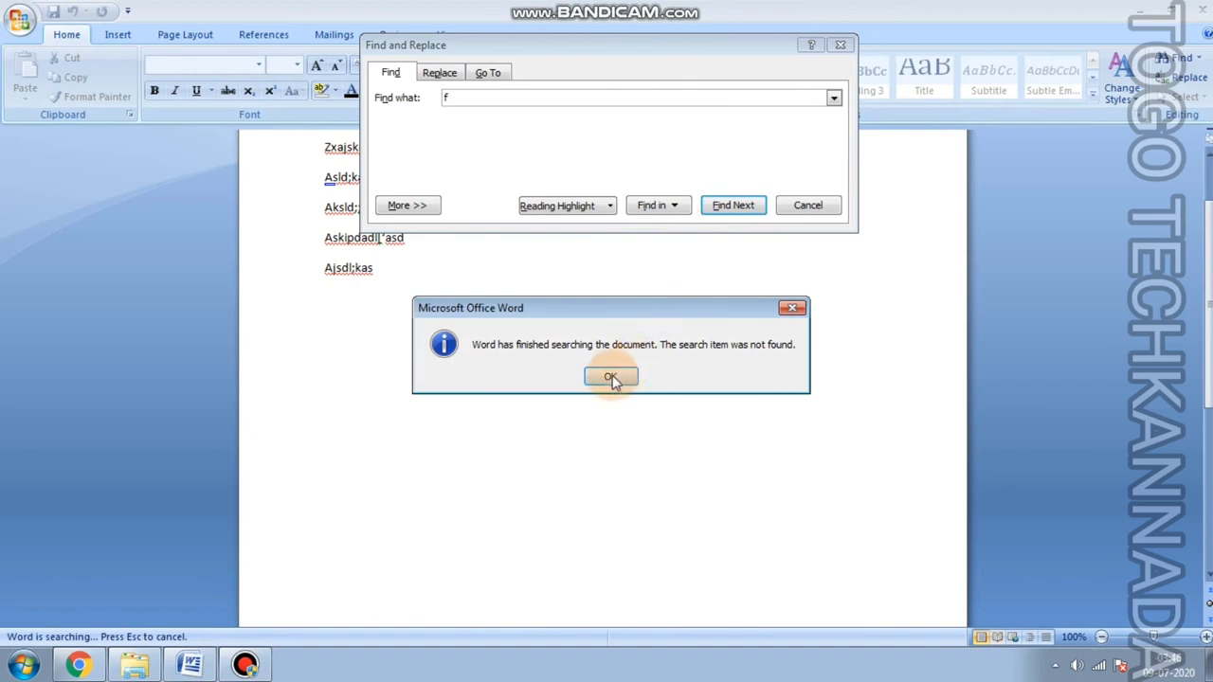
pyautogui.click(610, 377)
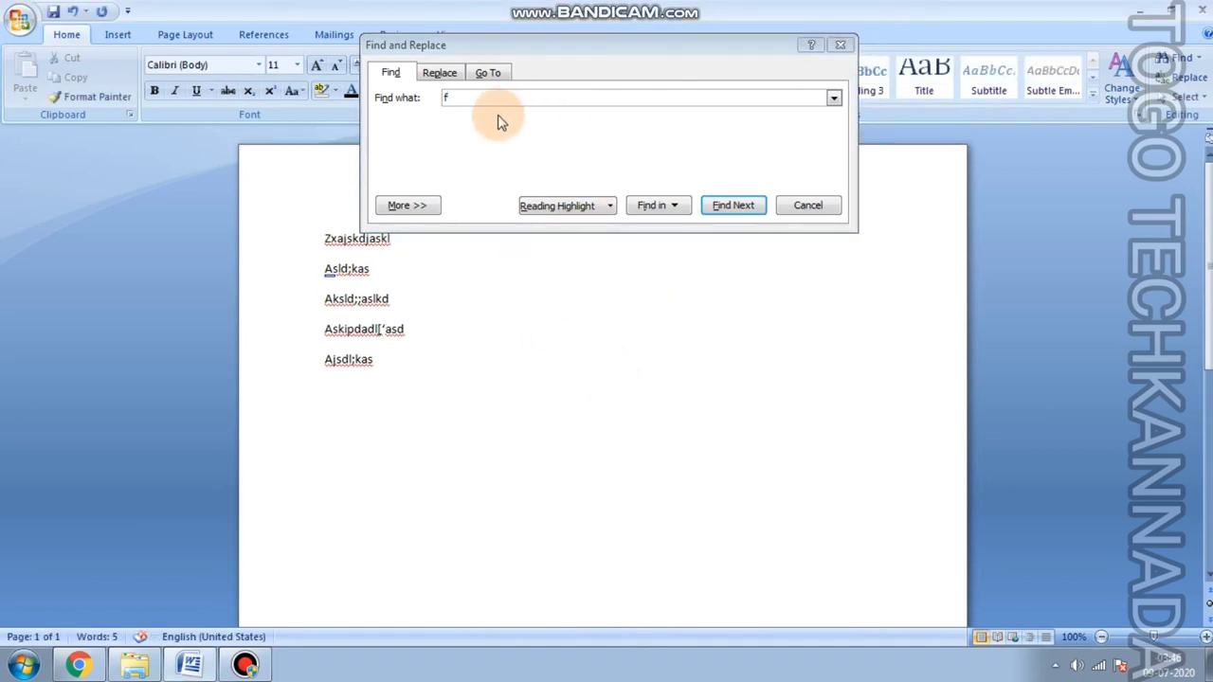
# Search for 'z', then enter 'a' as the search term and move the dialog aside.
pyautogui.click(480, 98)
pyautogui.press('BackSpace')
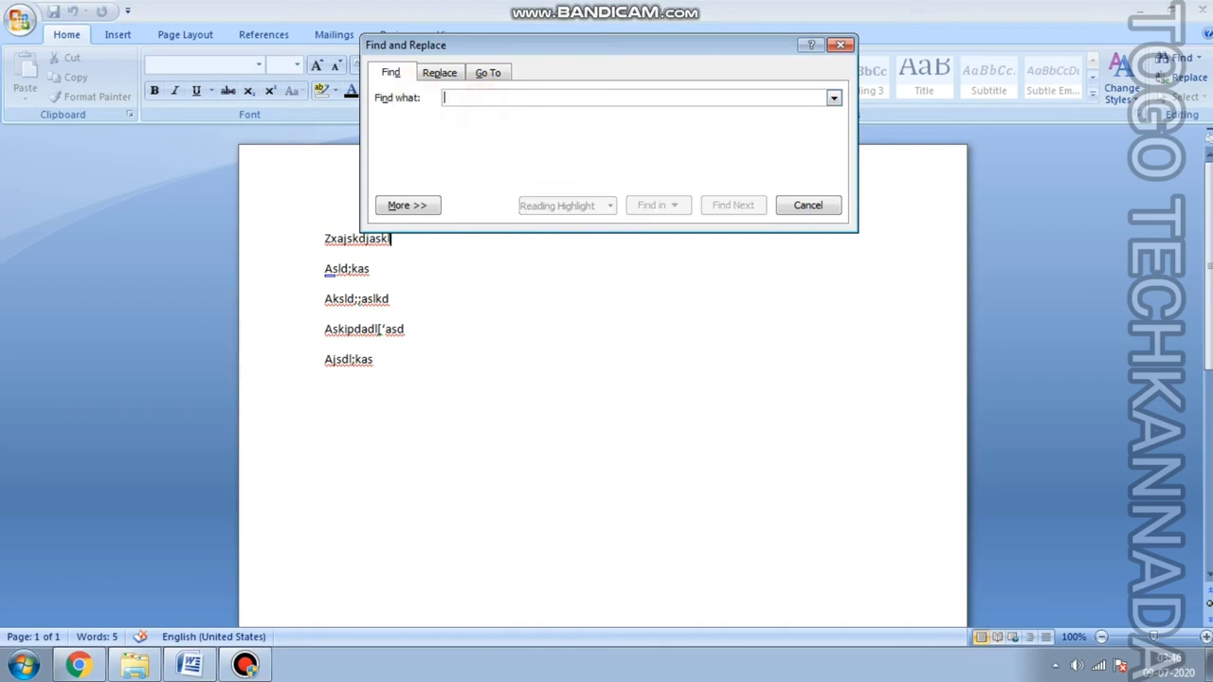
pyautogui.write('z')
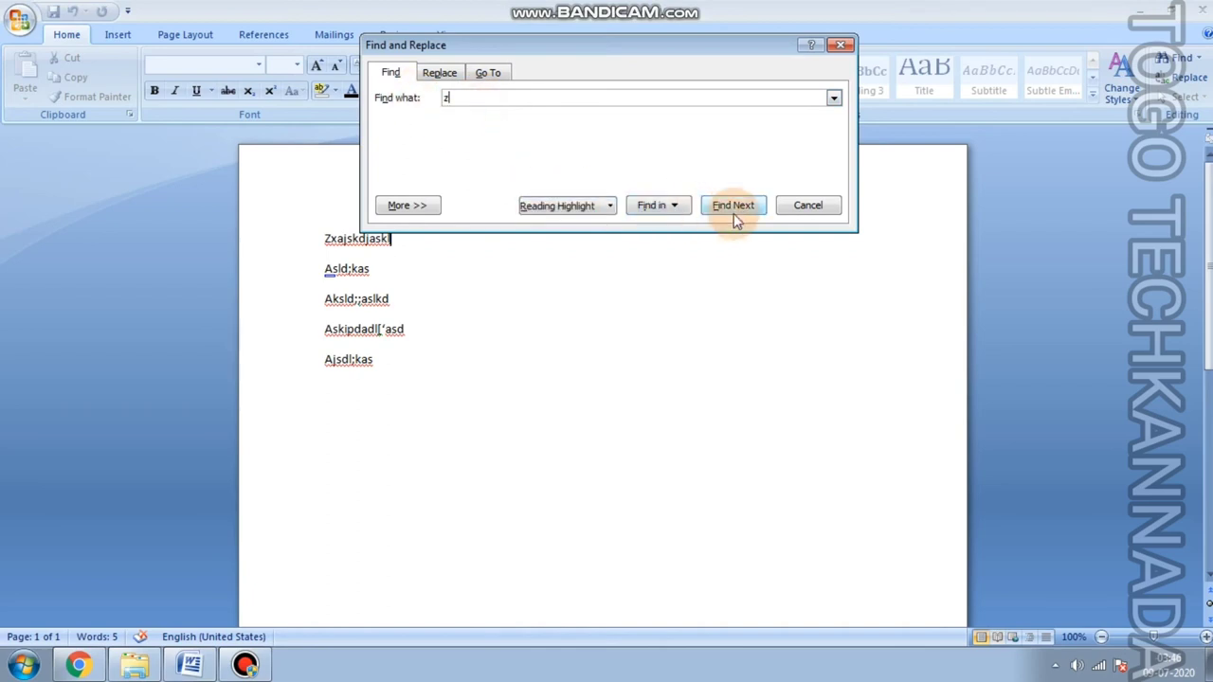
pyautogui.click(713, 206)
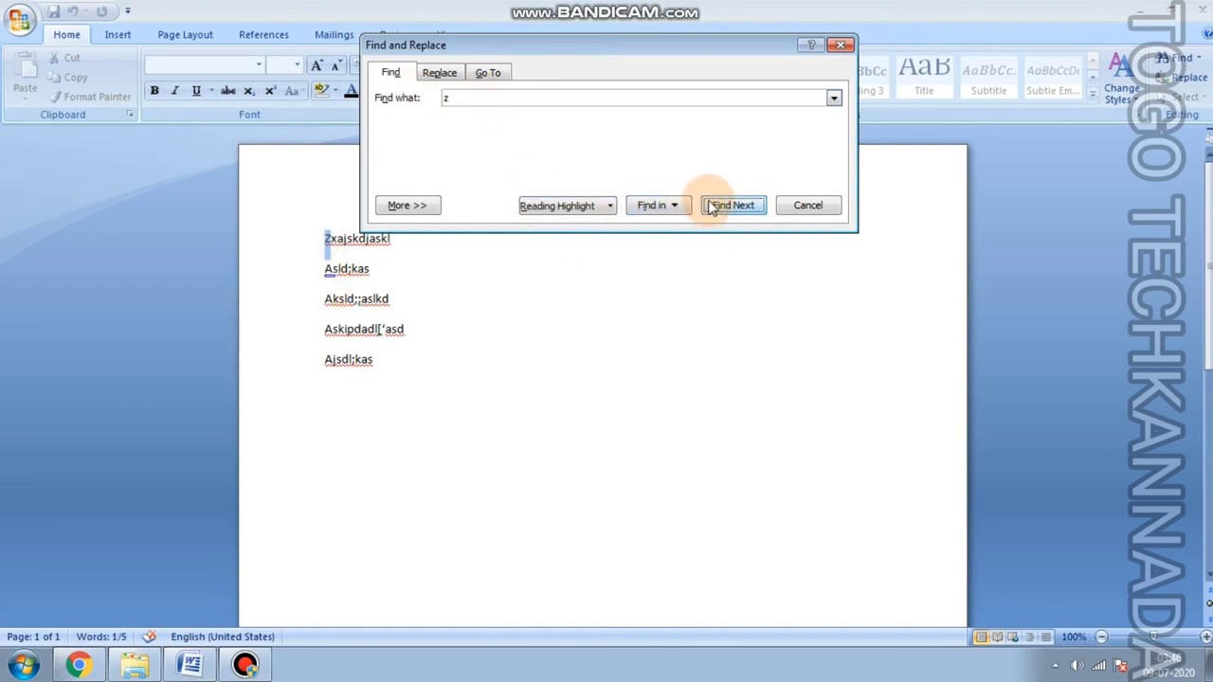
pyautogui.click(607, 379)
pyautogui.scroll(-2, 595, 354)
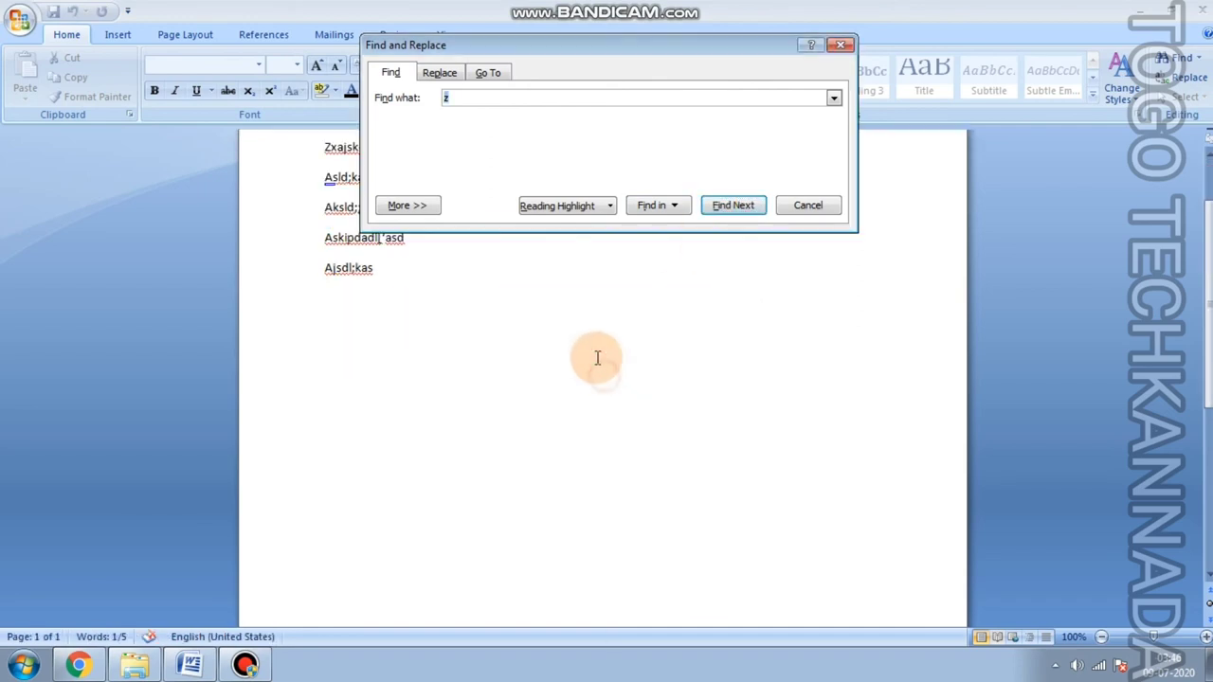
pyautogui.doubleClick(466, 93)
pyautogui.write('a')
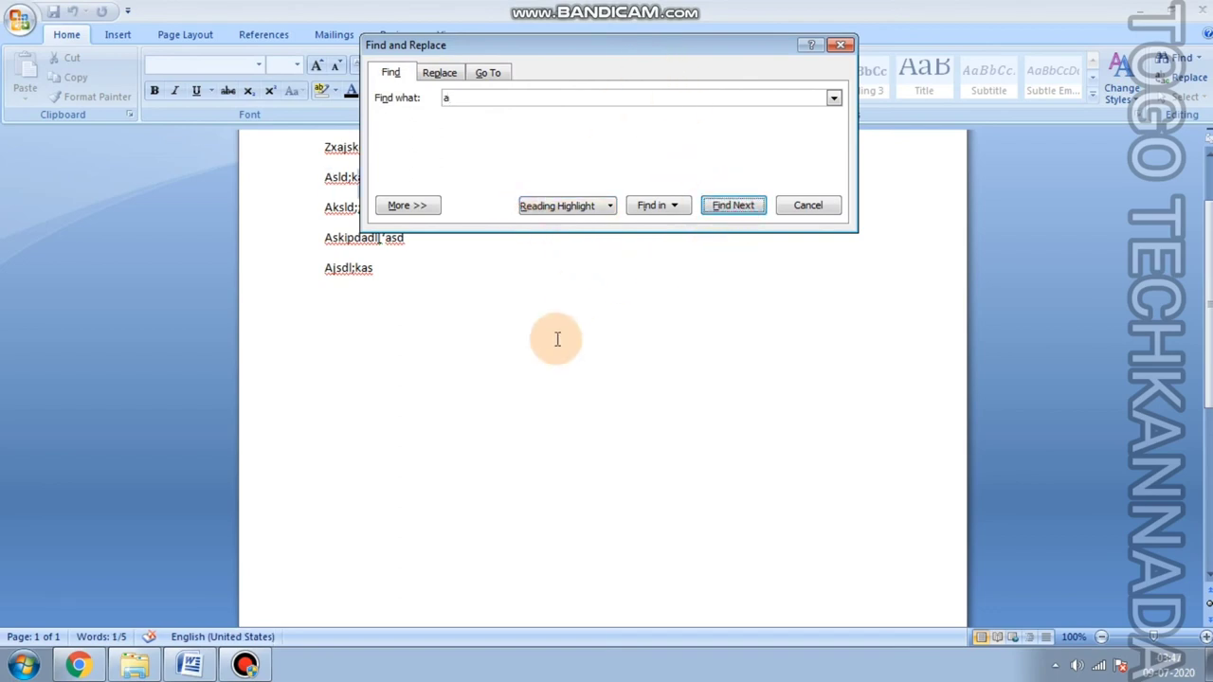
pyautogui.moveTo(586, 47); pyautogui.dragTo(829, 159)
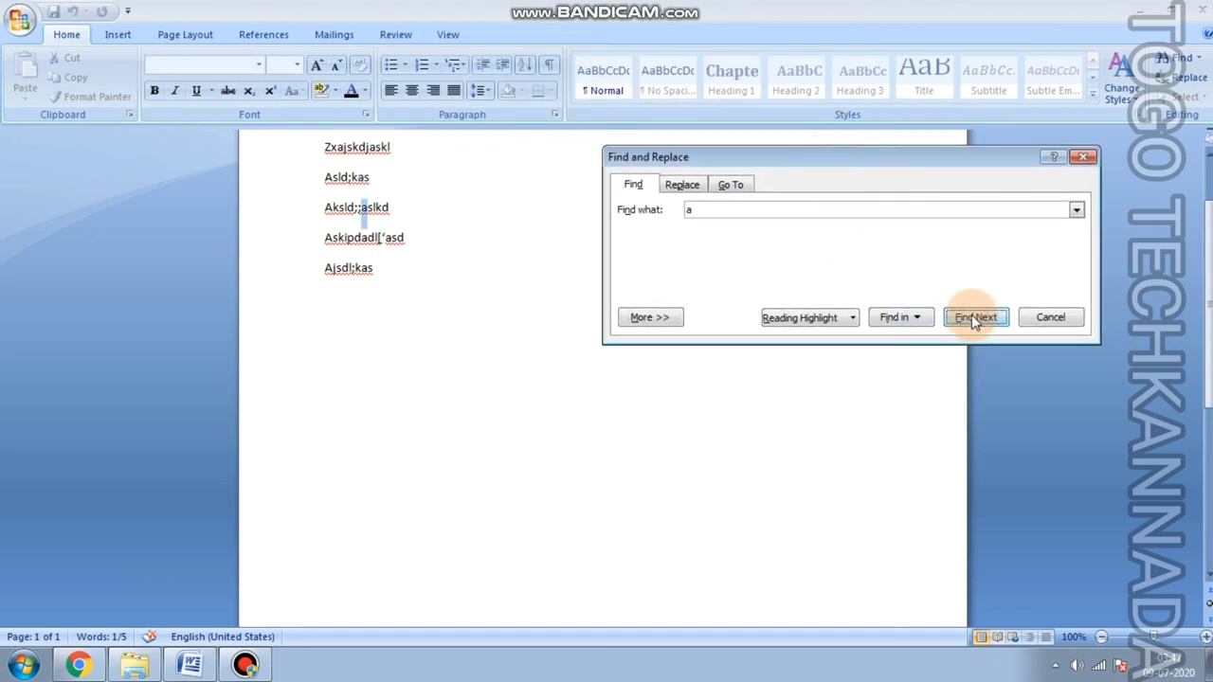
# Select the five lines and highlight all 11 'a' matches within the current selection.
pyautogui.click(923, 320)
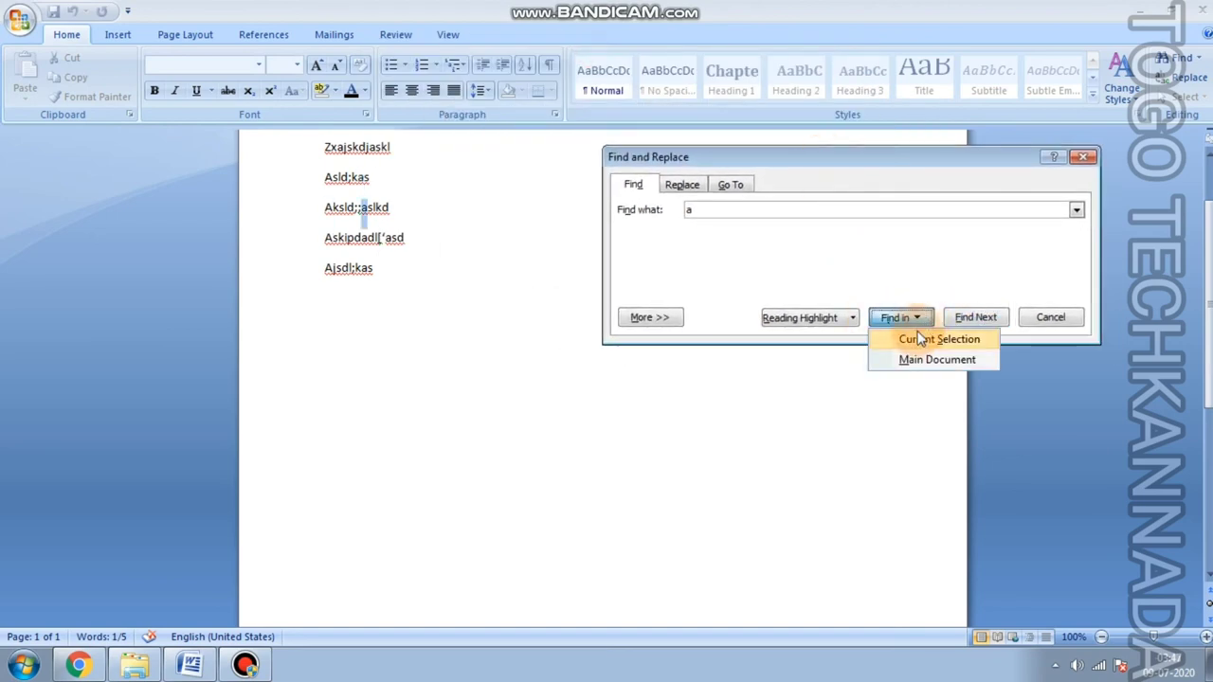
pyautogui.click(335, 244)
pyautogui.moveTo(385, 269); pyautogui.dragTo(325, 147)
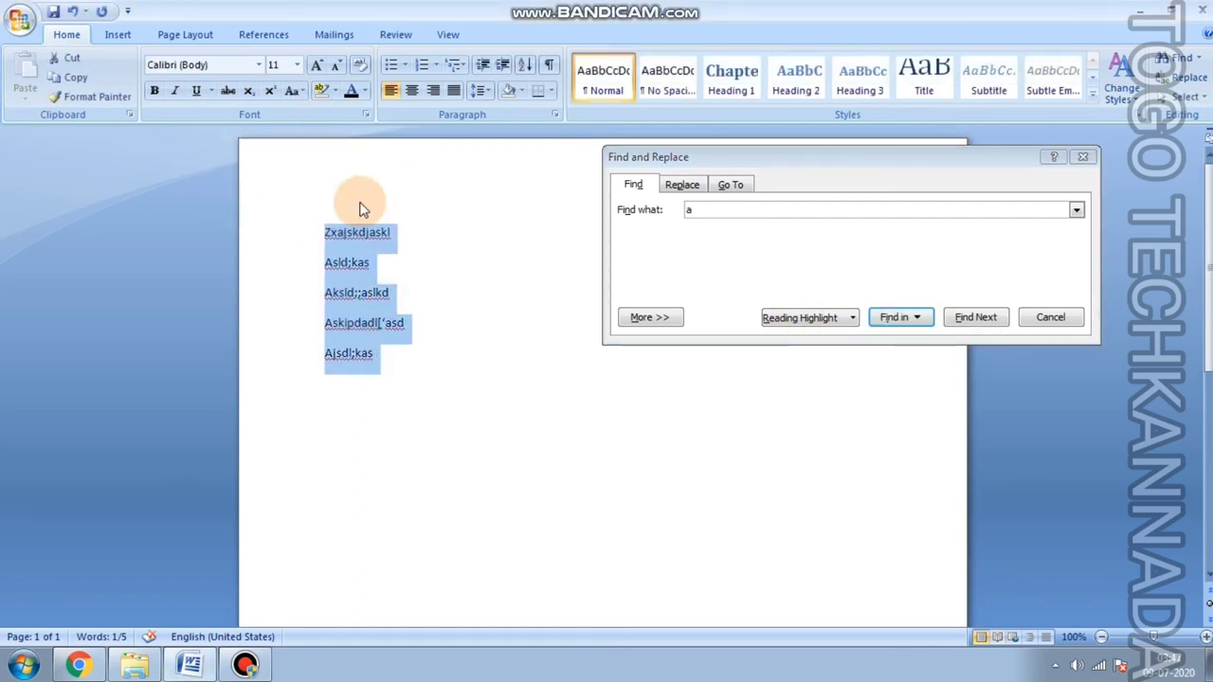
pyautogui.click(890, 317)
pyautogui.click(912, 340)
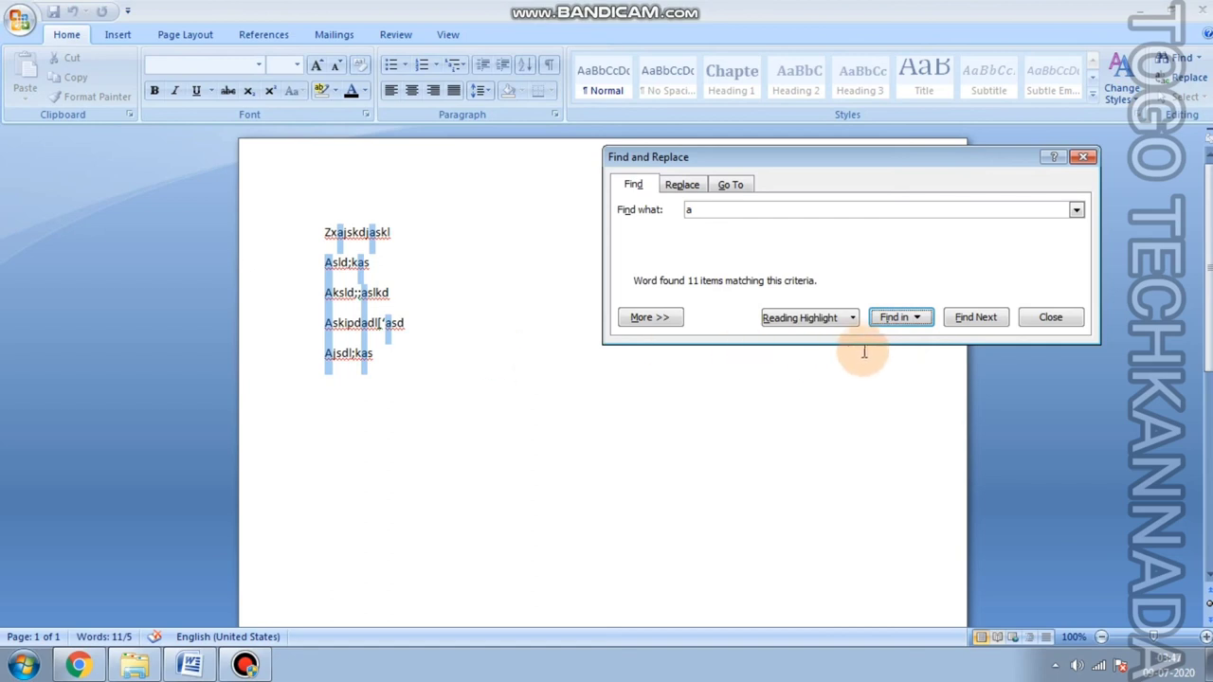
pyautogui.click(834, 319)
pyautogui.click(846, 337)
# Clear the selection and close the Find dialog, leaving the lines unmarked.
pyautogui.click(425, 358)
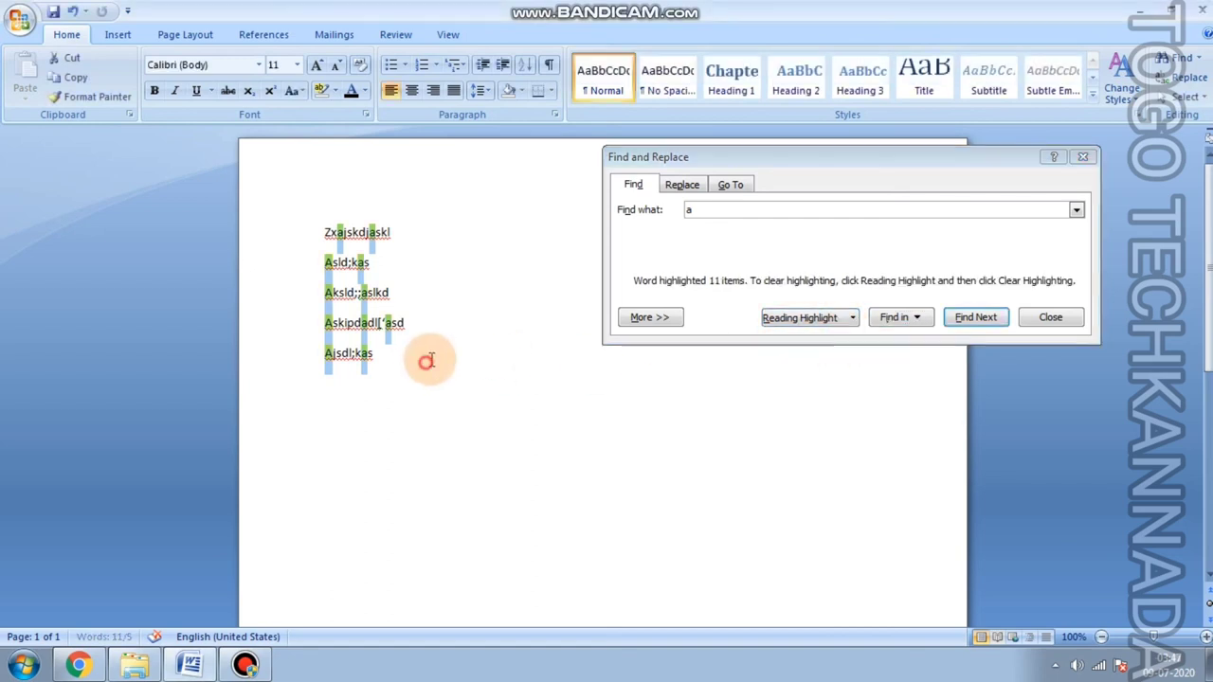
pyautogui.click(343, 234)
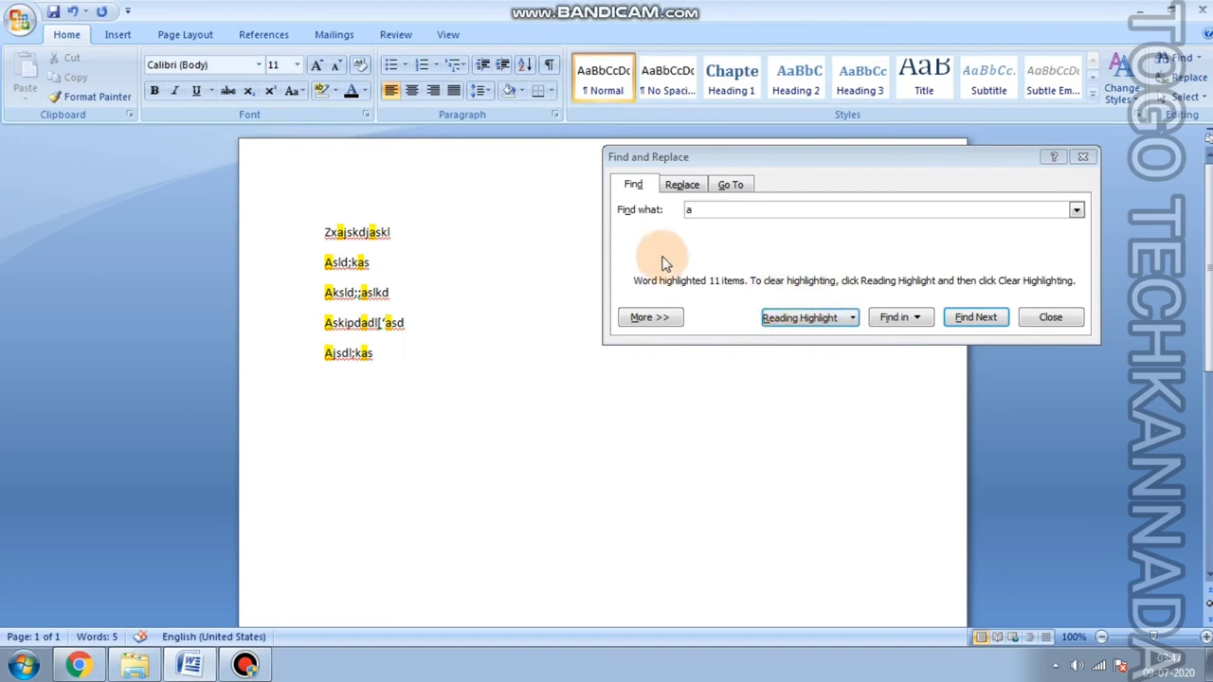
pyautogui.click(1049, 318)
pyautogui.tripleClick(265, 249)
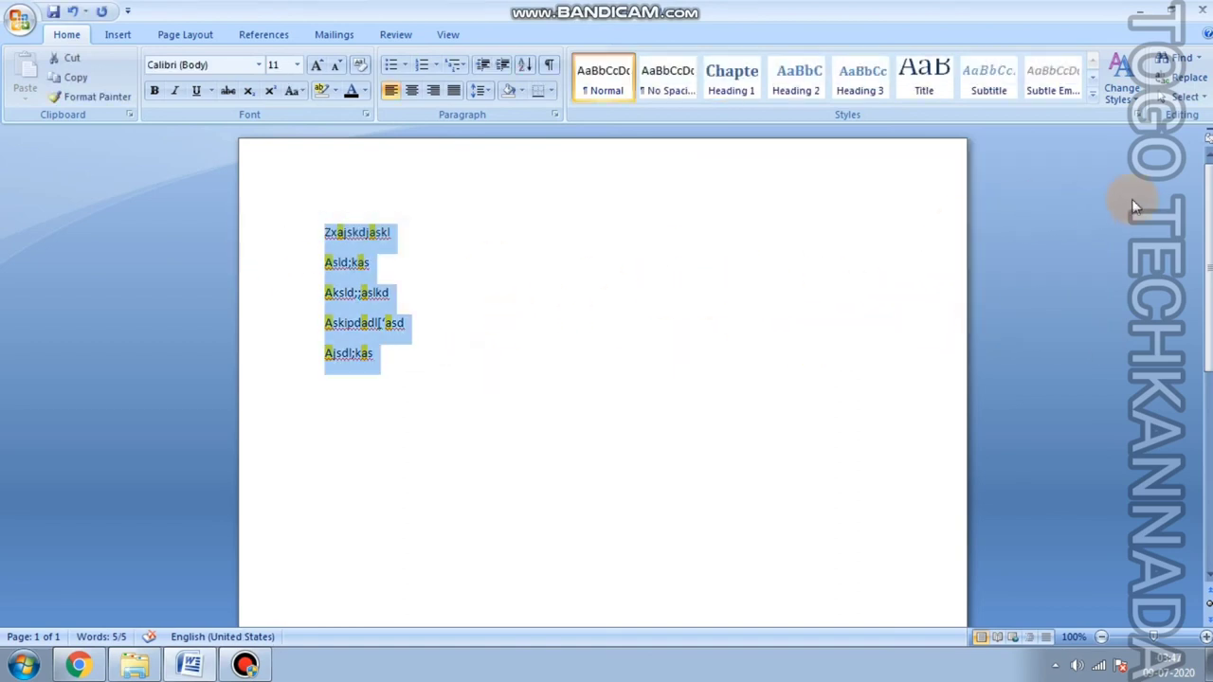
pyautogui.click(1178, 58)
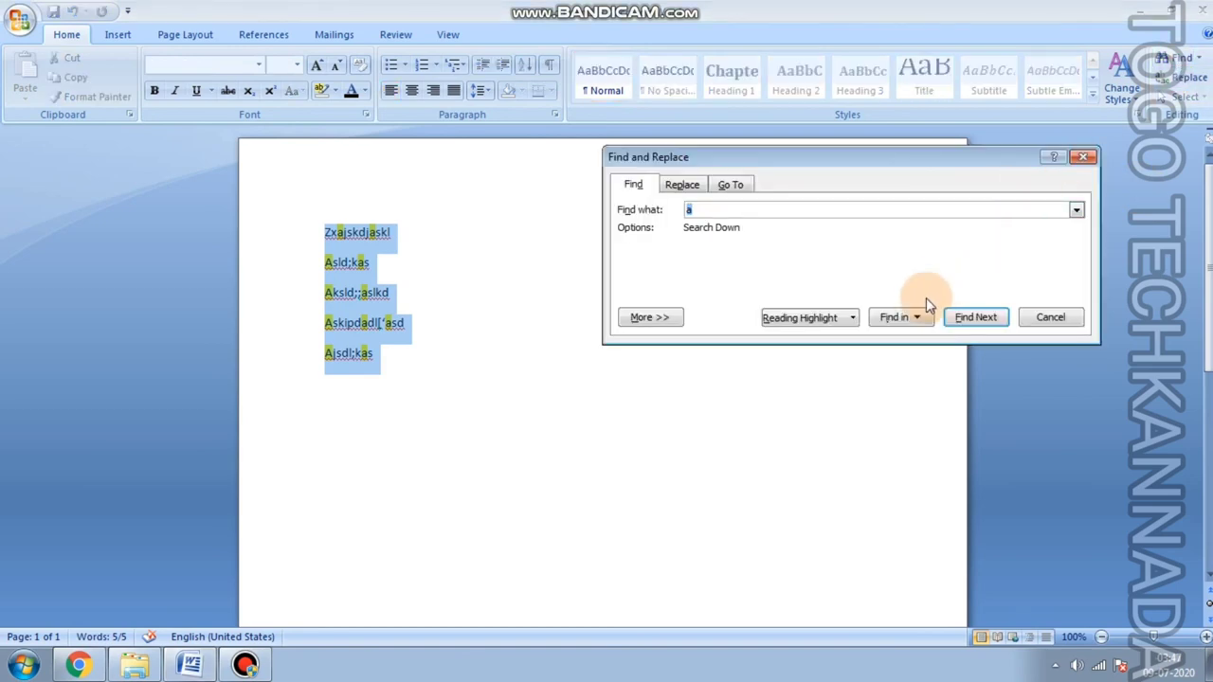
pyautogui.click(1050, 318)
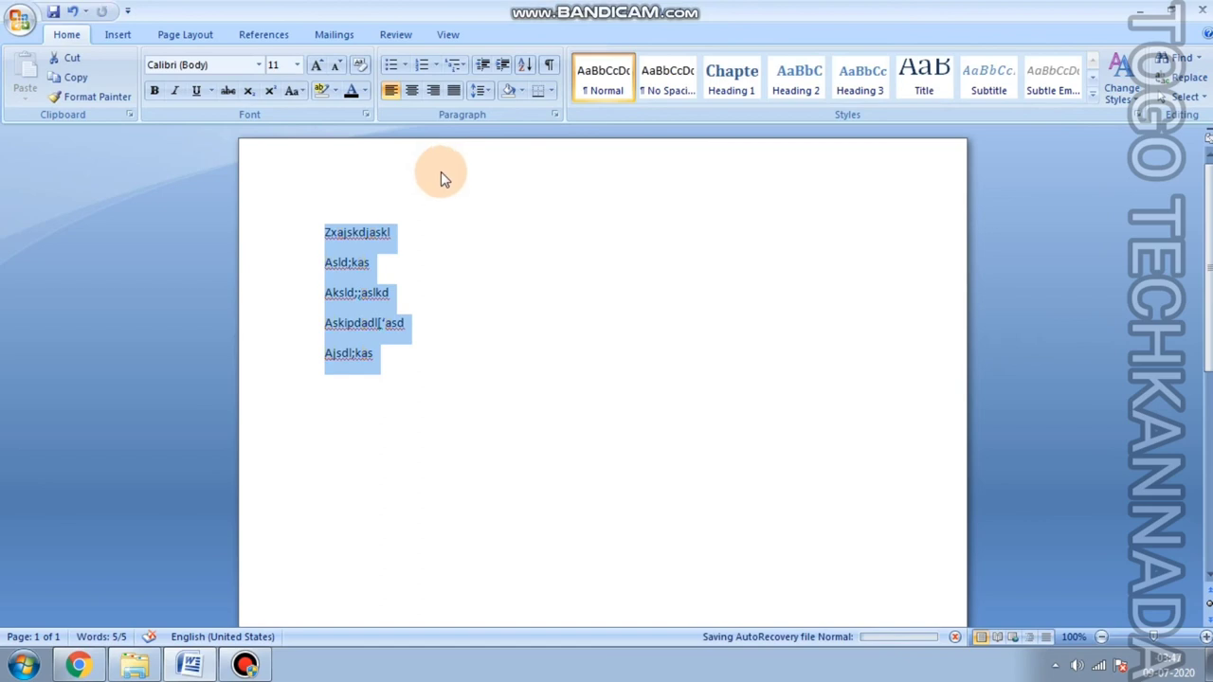
# Select the five lines and replace every 'a' with 'g' in the selection only.
pyautogui.click(506, 236)
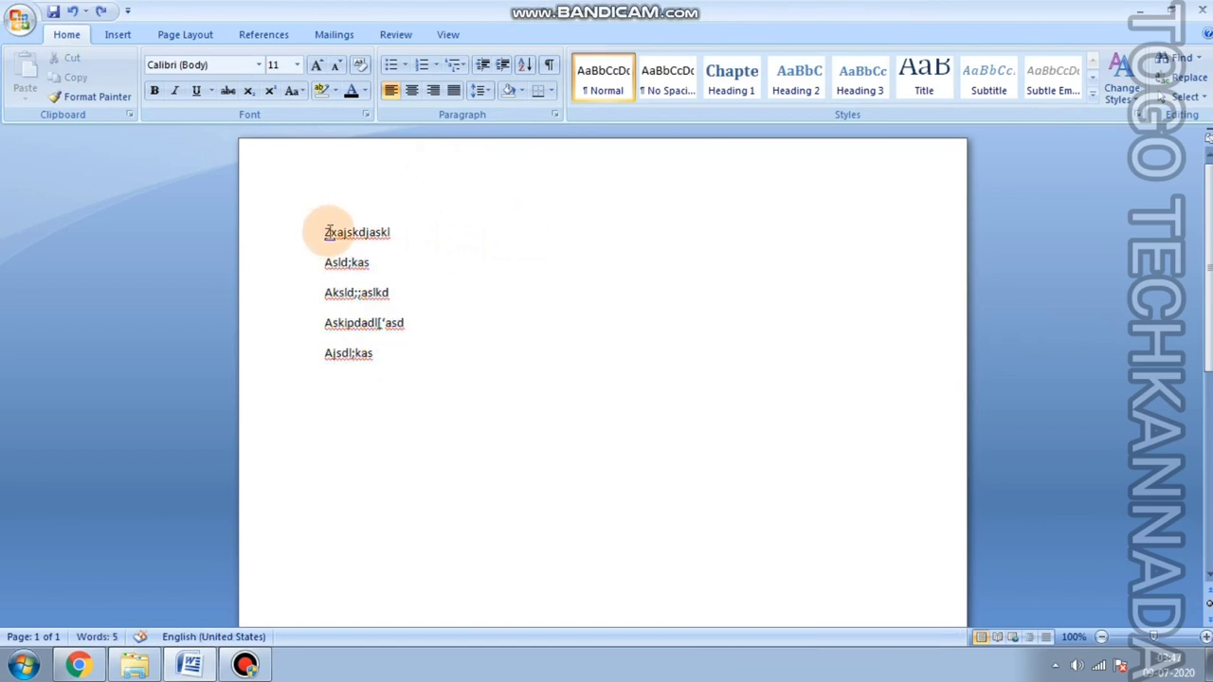
pyautogui.moveTo(323, 233); pyautogui.dragTo(427, 348)
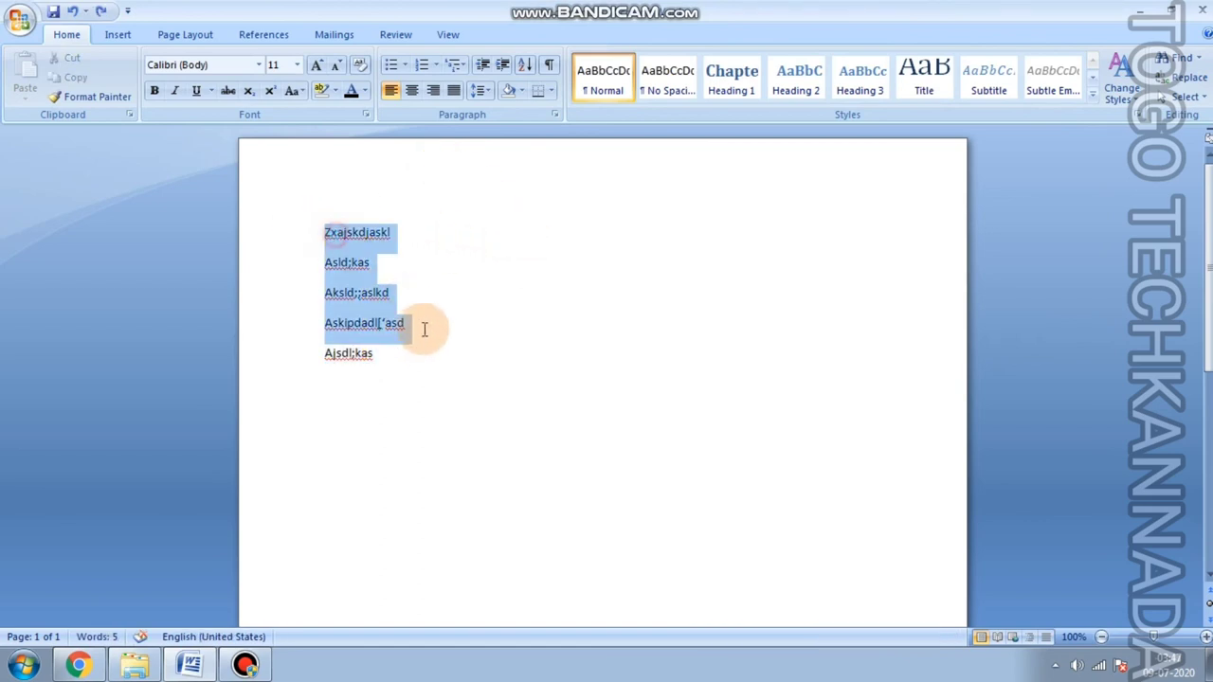
pyautogui.click(1182, 78)
pyautogui.moveTo(581, 229); pyautogui.dragTo(693, 201)
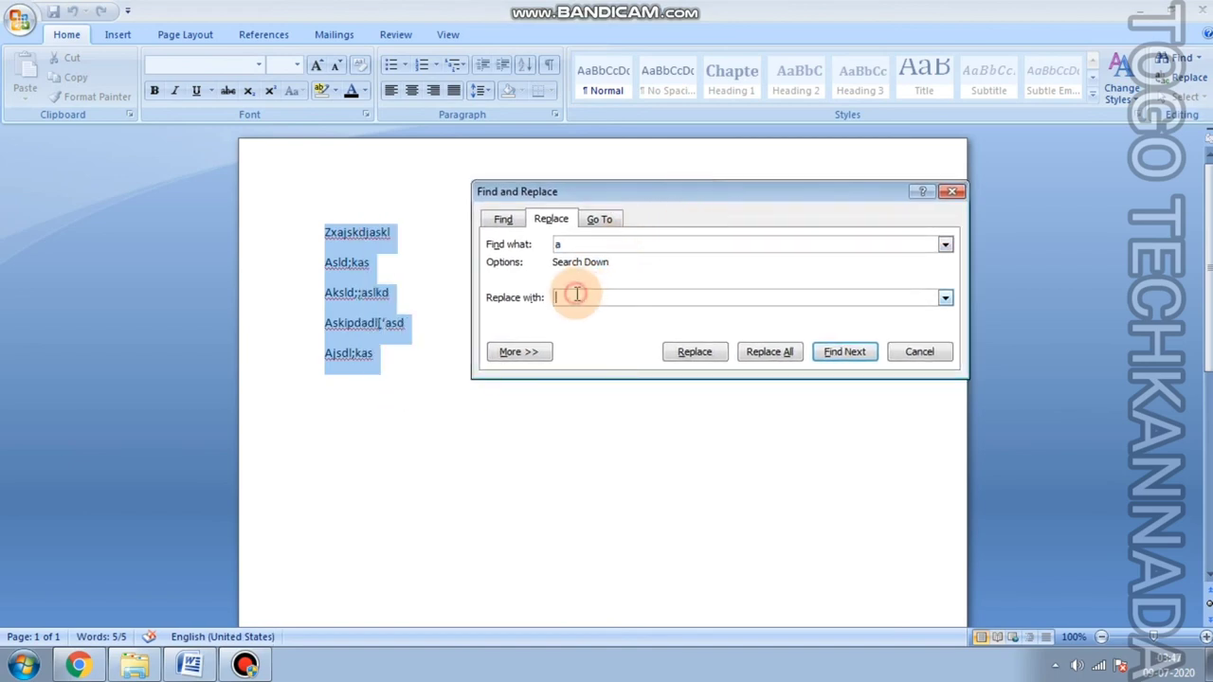
pyautogui.write('g')
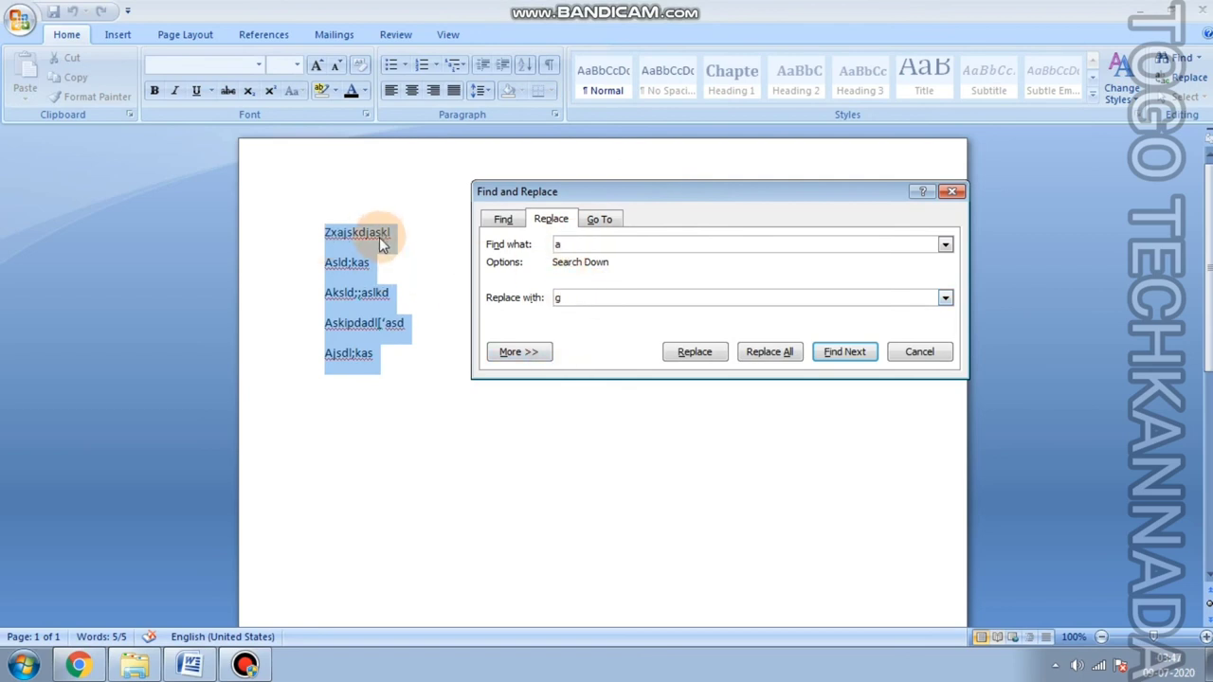
pyautogui.click(769, 351)
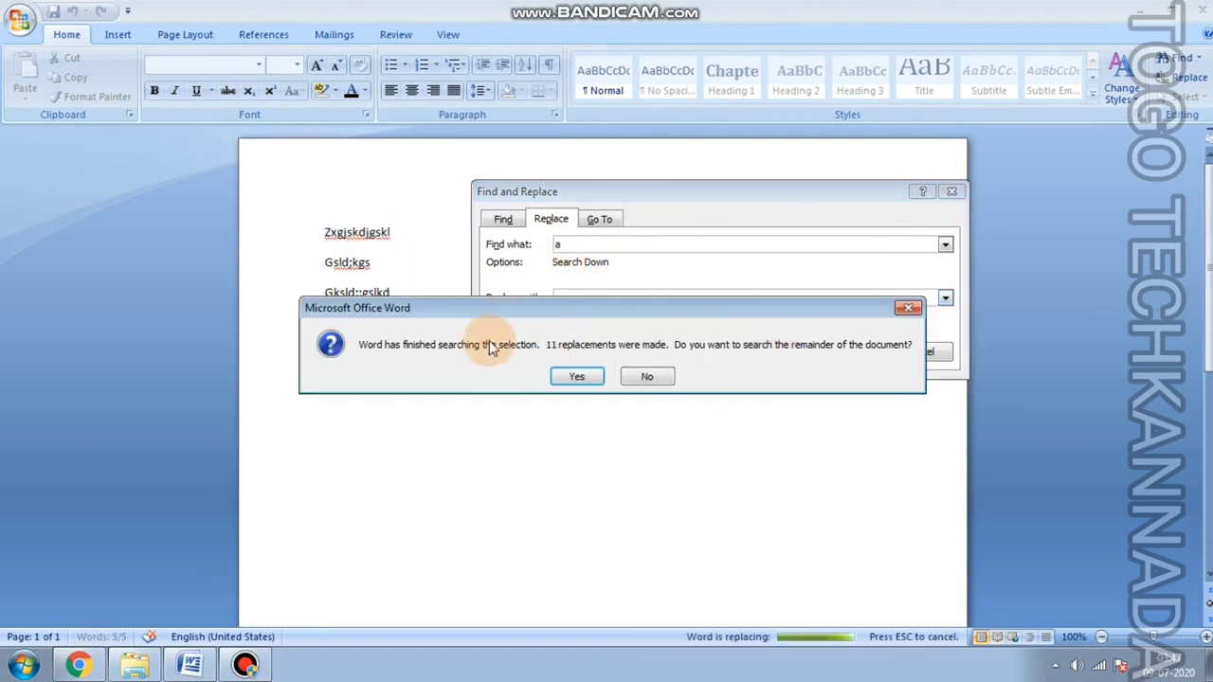
pyautogui.click(646, 377)
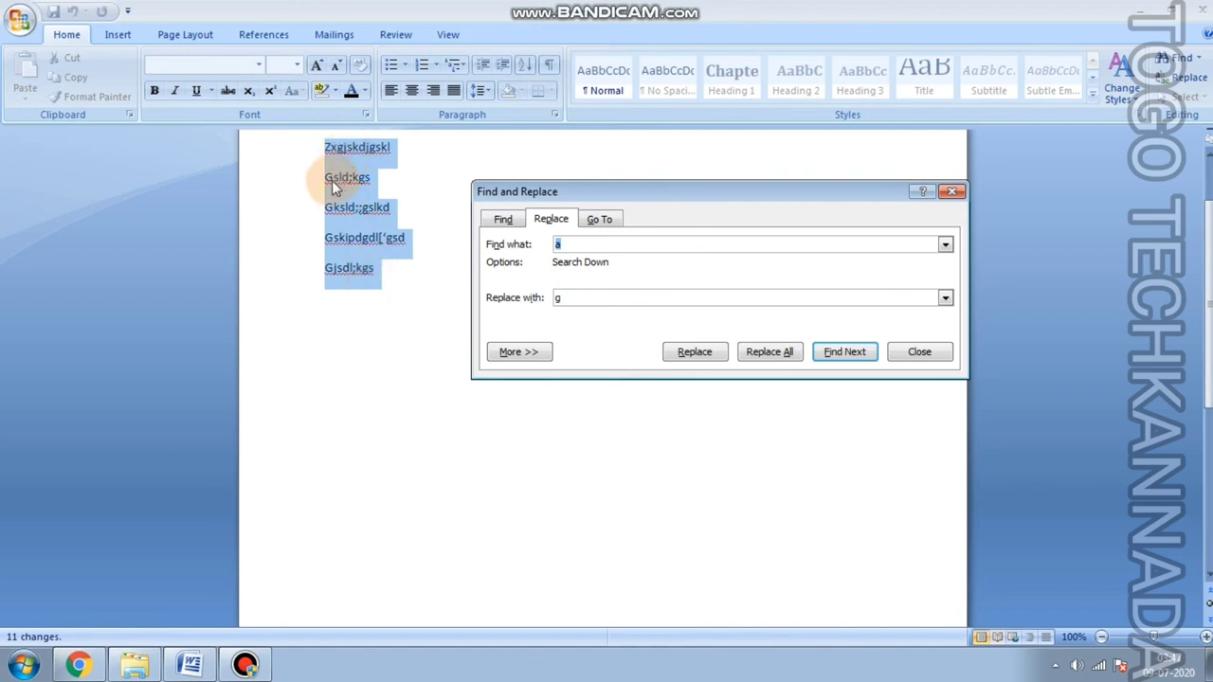
# Replace every 'g' in the selection with a capital 'A'.
pyautogui.click(568, 297)
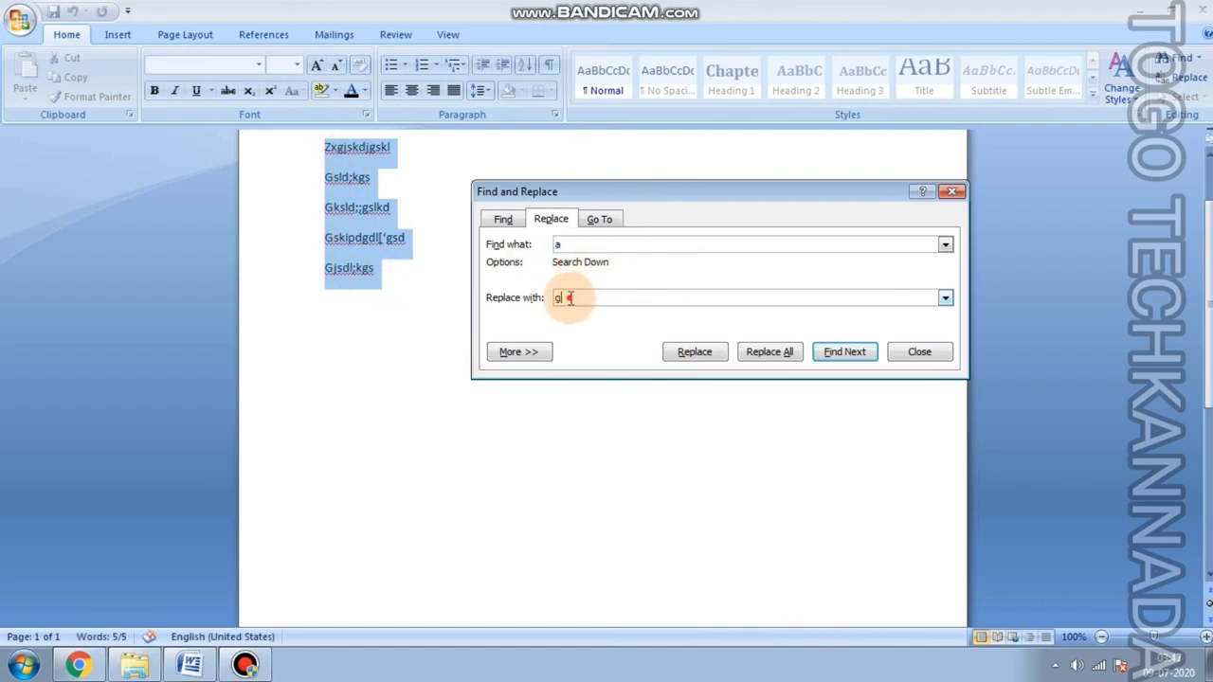
pyautogui.doubleClick(582, 244)
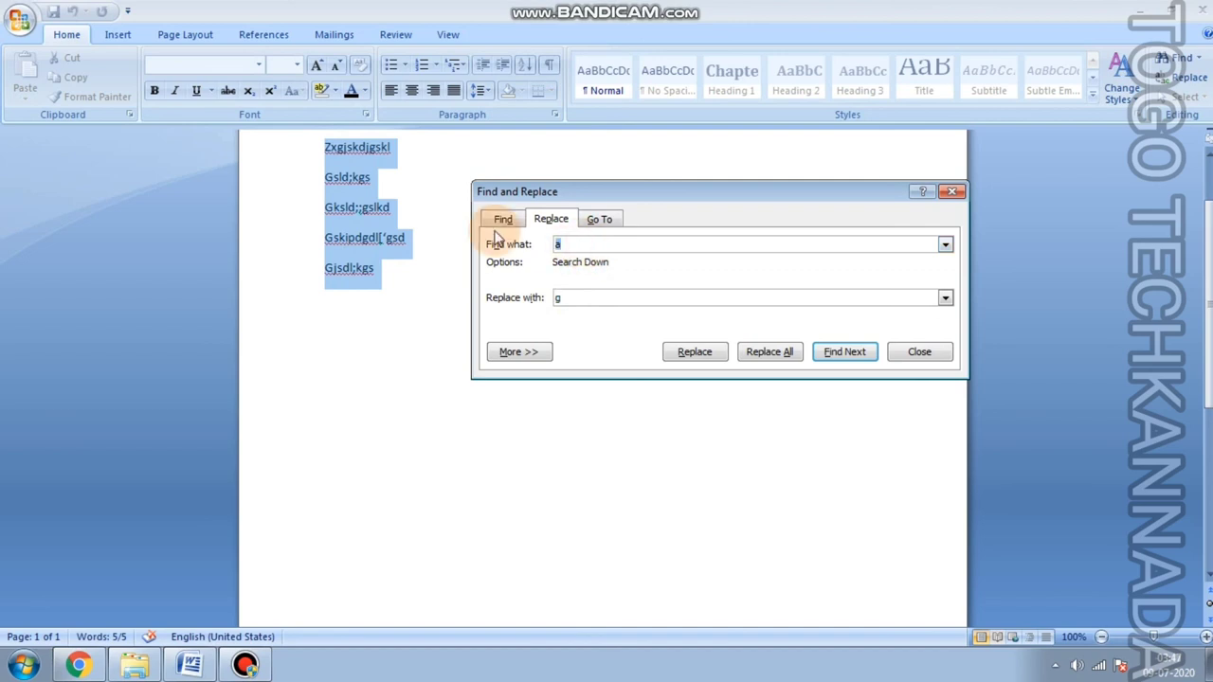
pyautogui.write('g')
pyautogui.doubleClick(573, 300)
pyautogui.write('A')
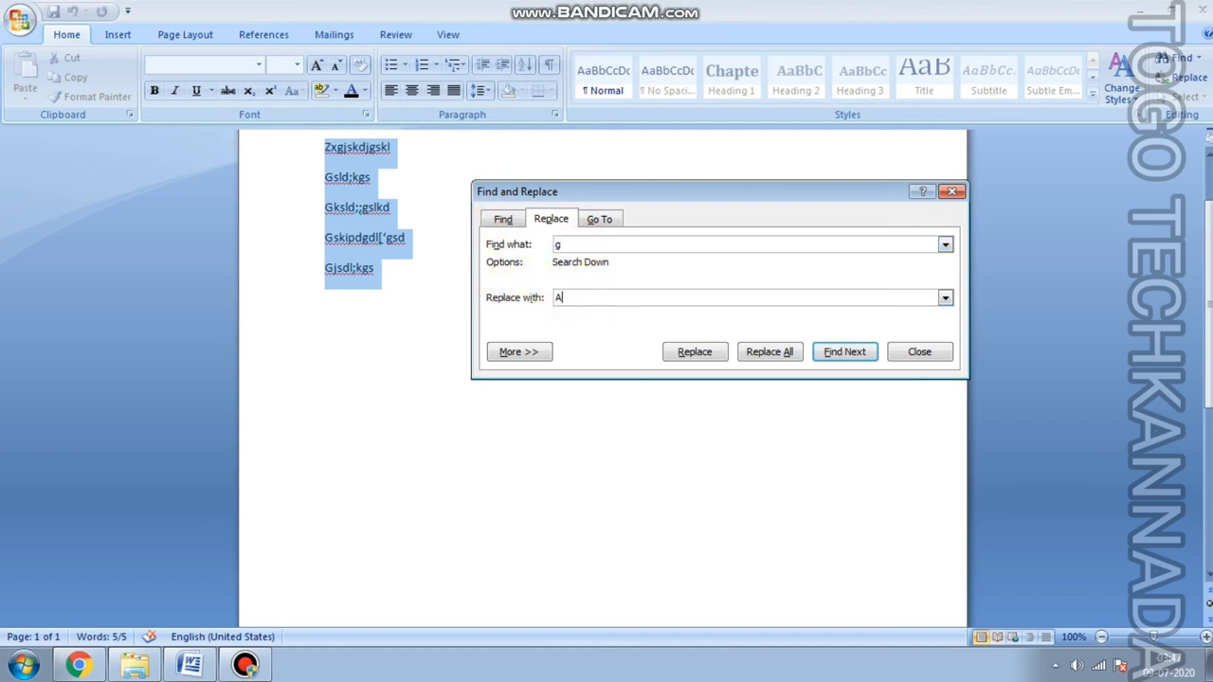
pyautogui.click(769, 352)
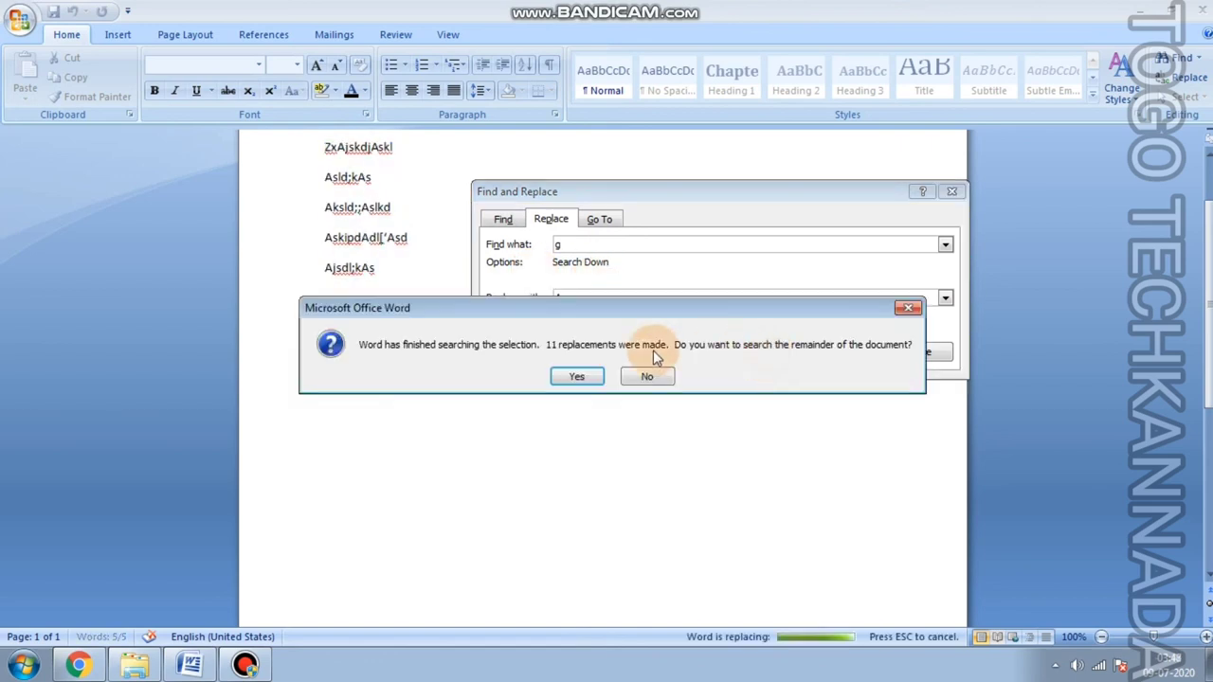
pyautogui.click(654, 377)
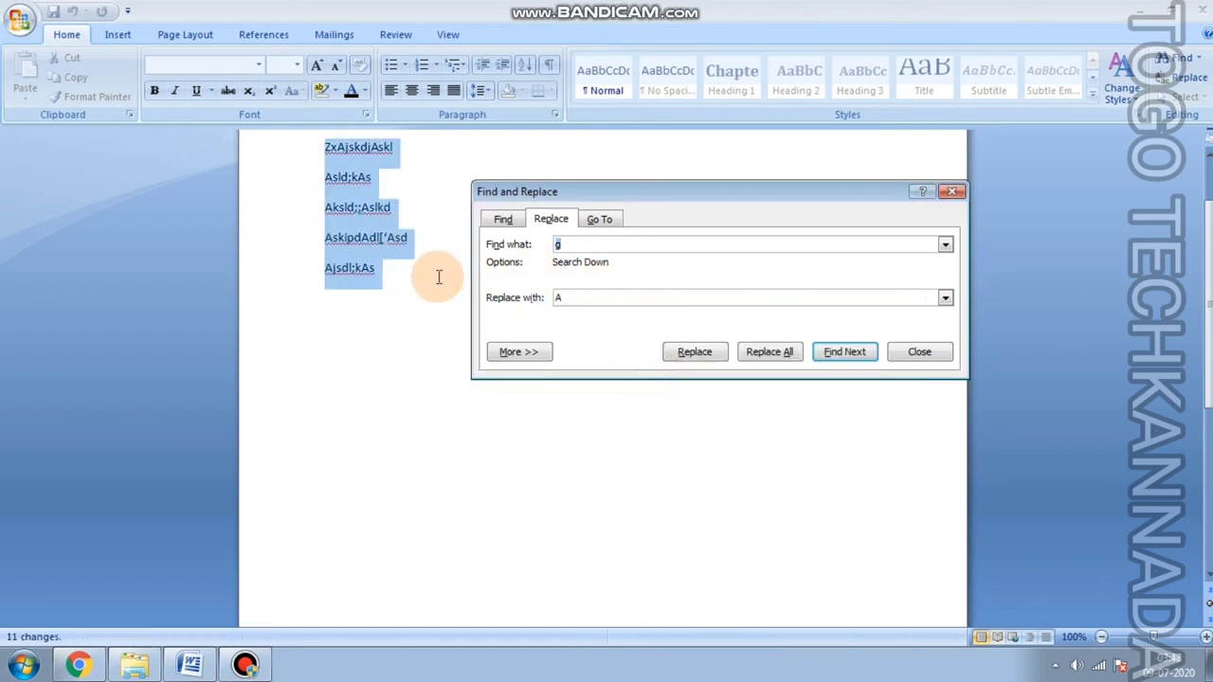
# Run Replace from the first line to confirm no 'g' remains, then close the dialog.
pyautogui.click(398, 251)
pyautogui.scroll(2, 398, 250)
pyautogui.click(398, 240)
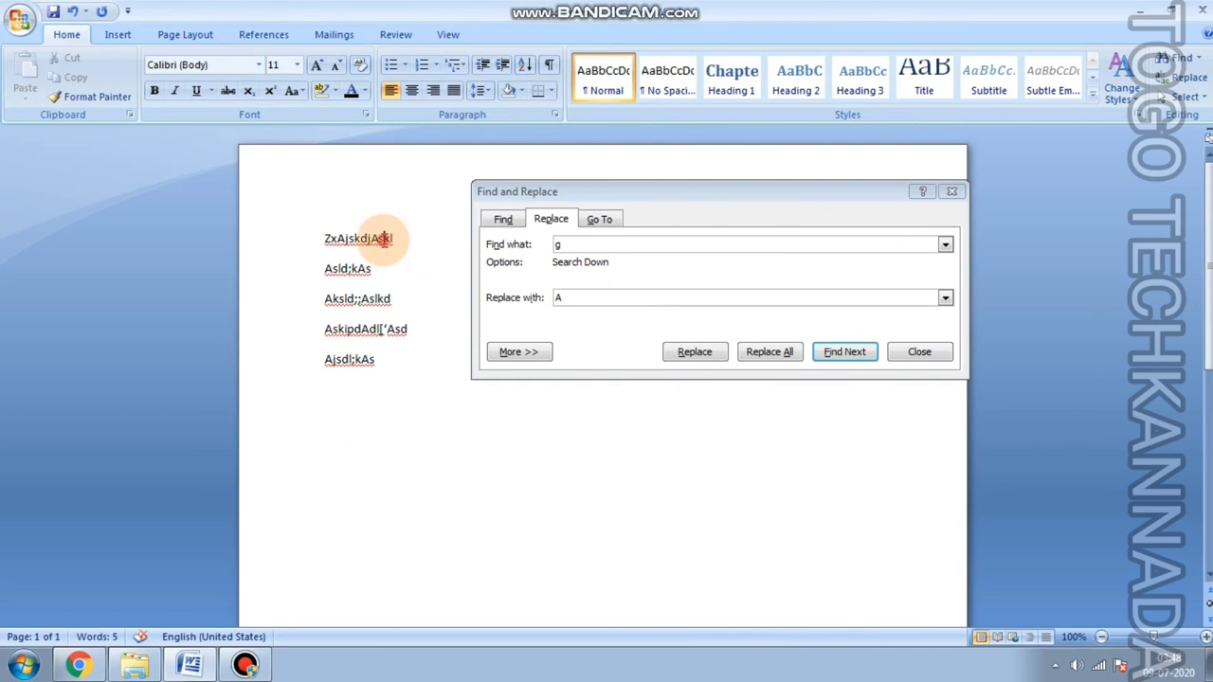
pyautogui.click(694, 352)
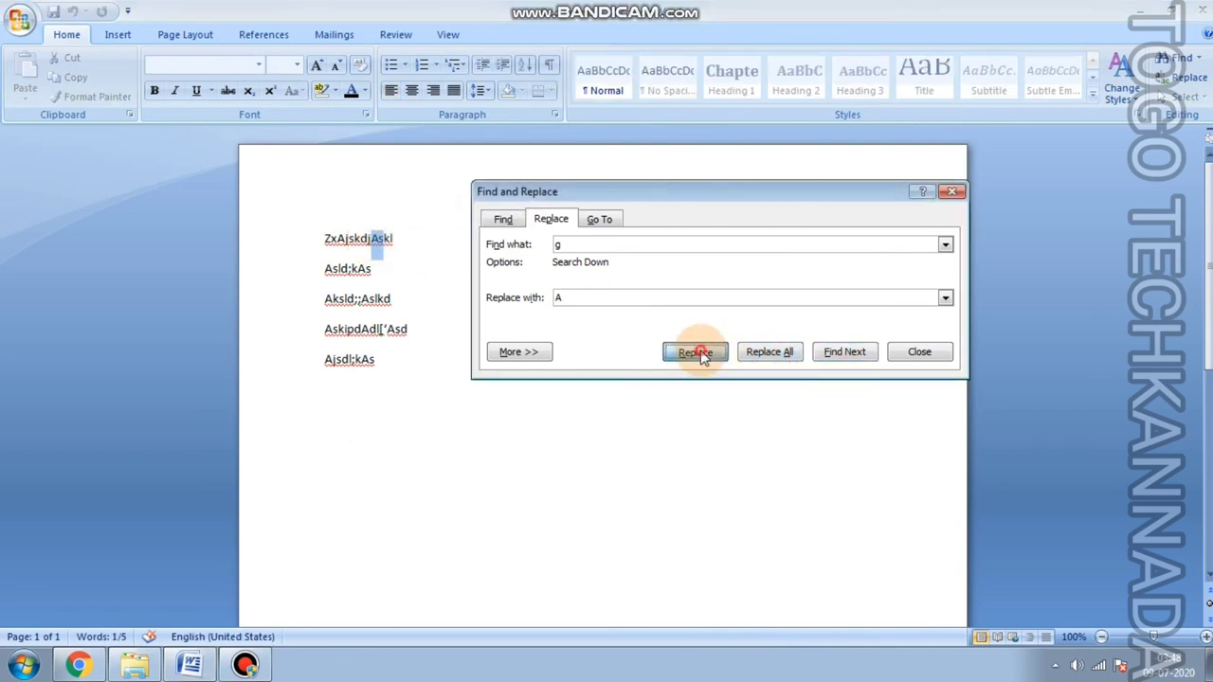
pyautogui.click(568, 377)
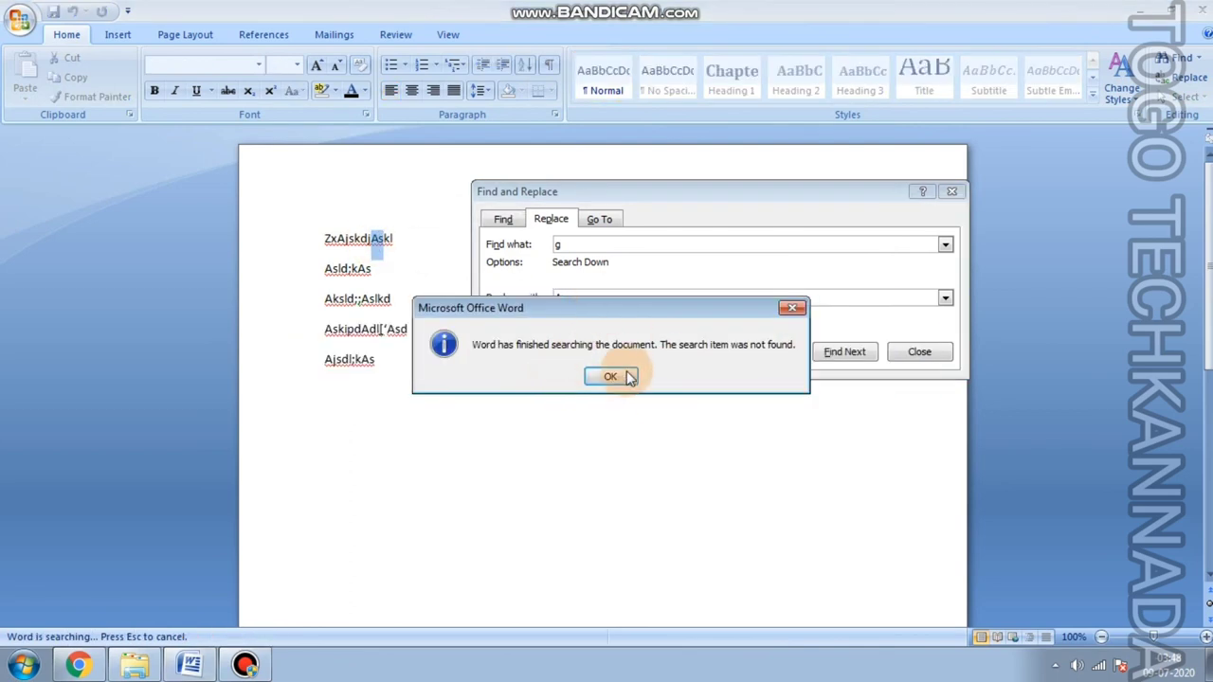
pyautogui.click(617, 376)
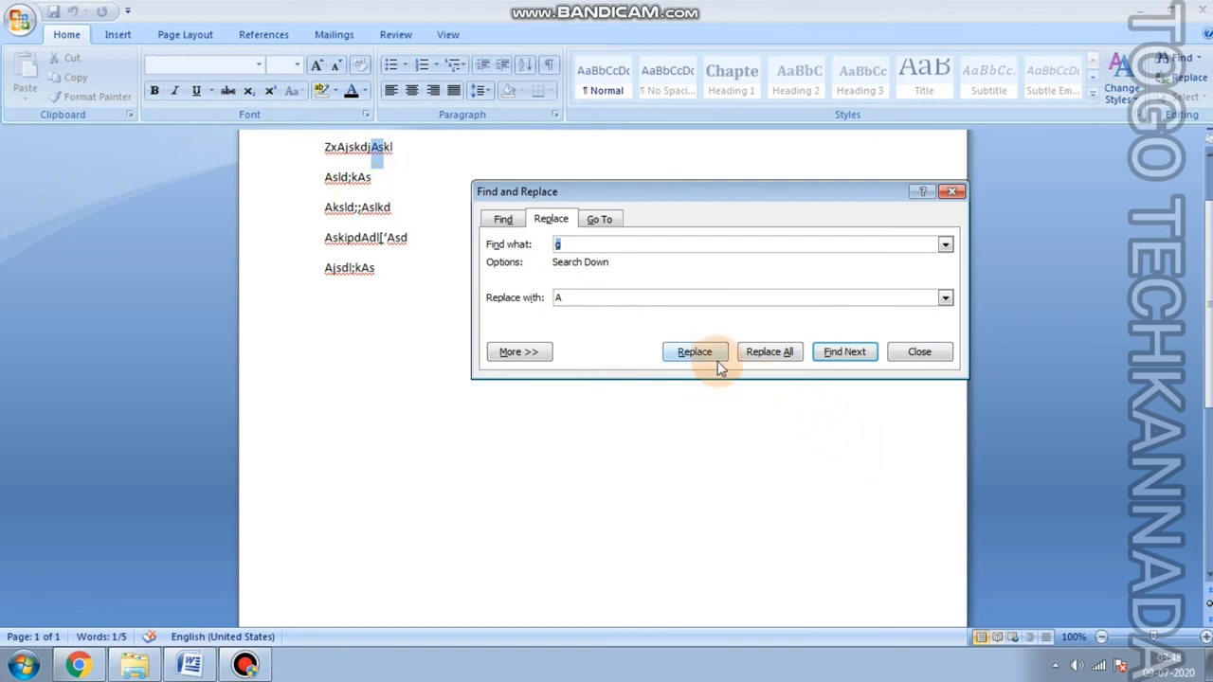
pyautogui.click(919, 356)
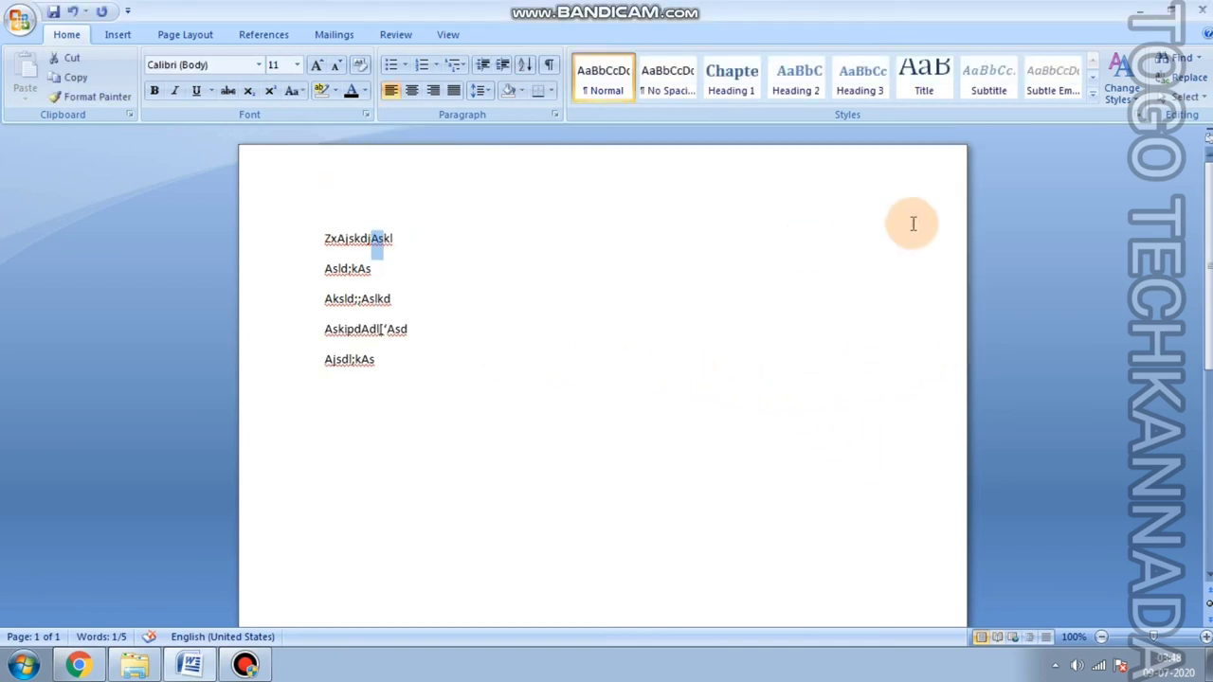
# Select all the text with Select > Select All, then again with Ctrl+A.
pyautogui.click(1184, 98)
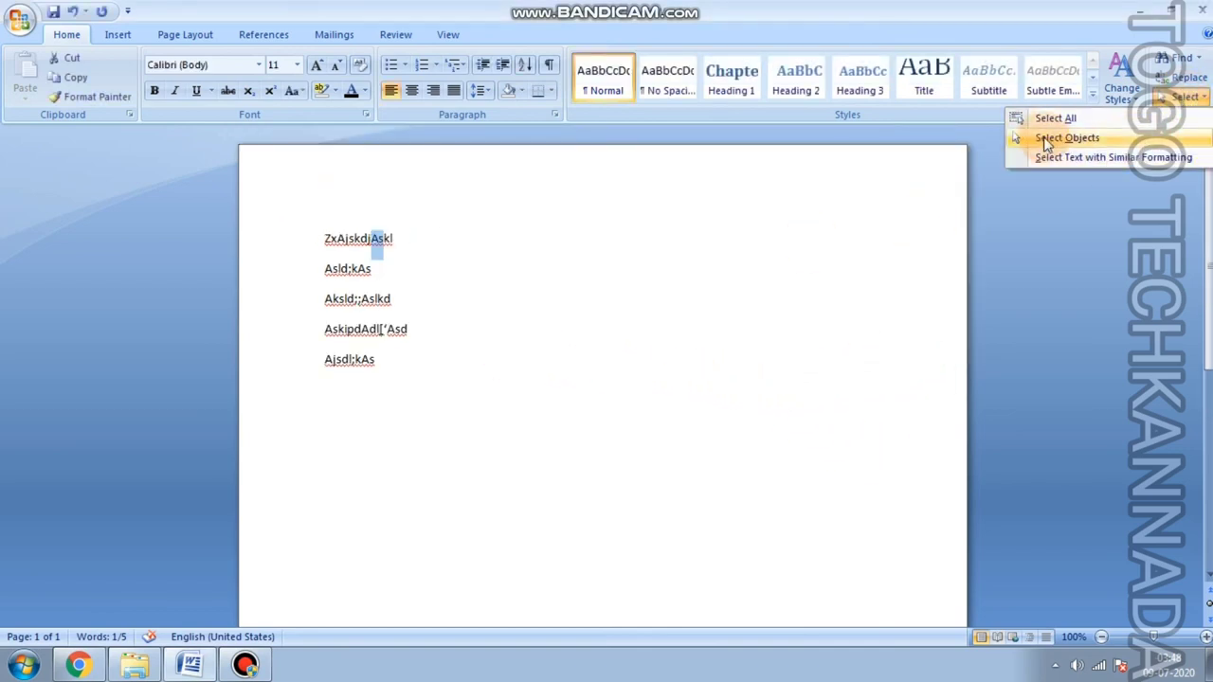
pyautogui.click(1034, 117)
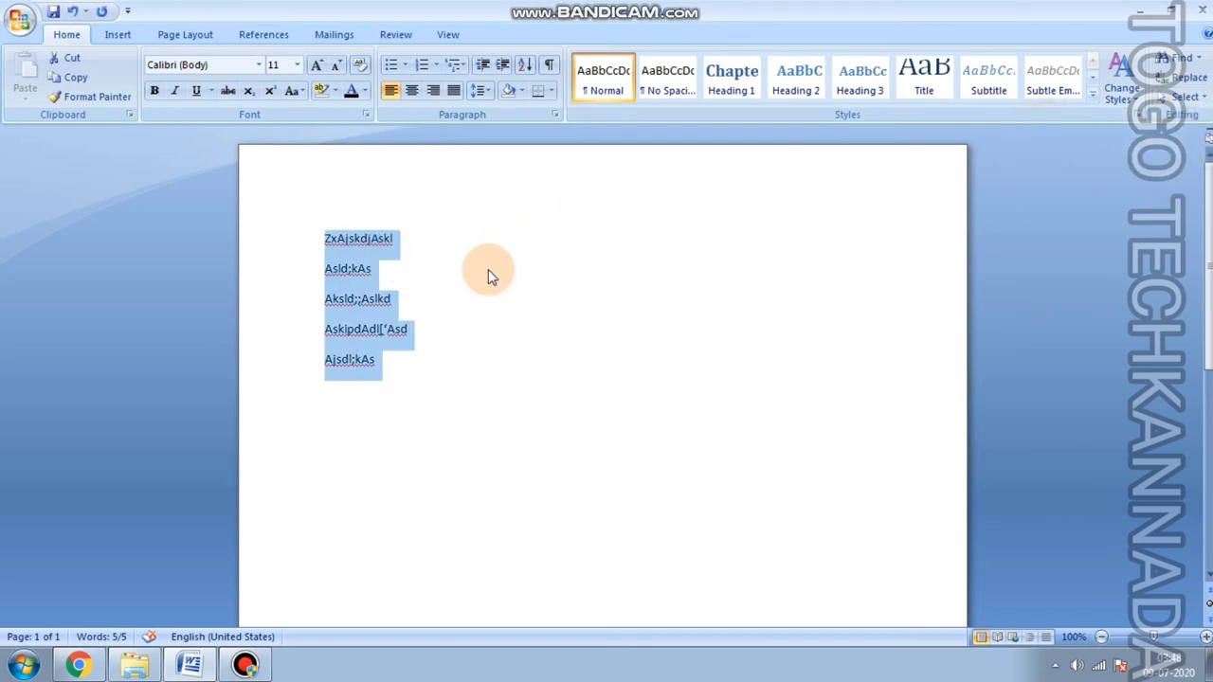
pyautogui.click(535, 329)
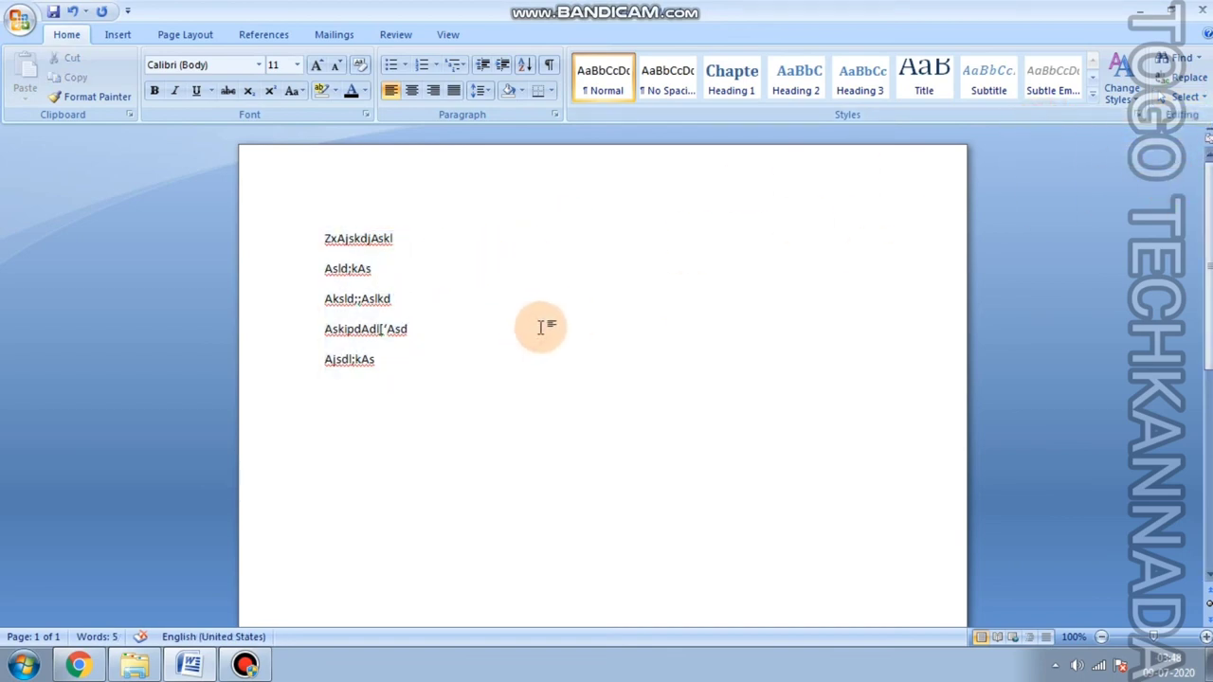
pyautogui.hotkey('ctrl', 'a')
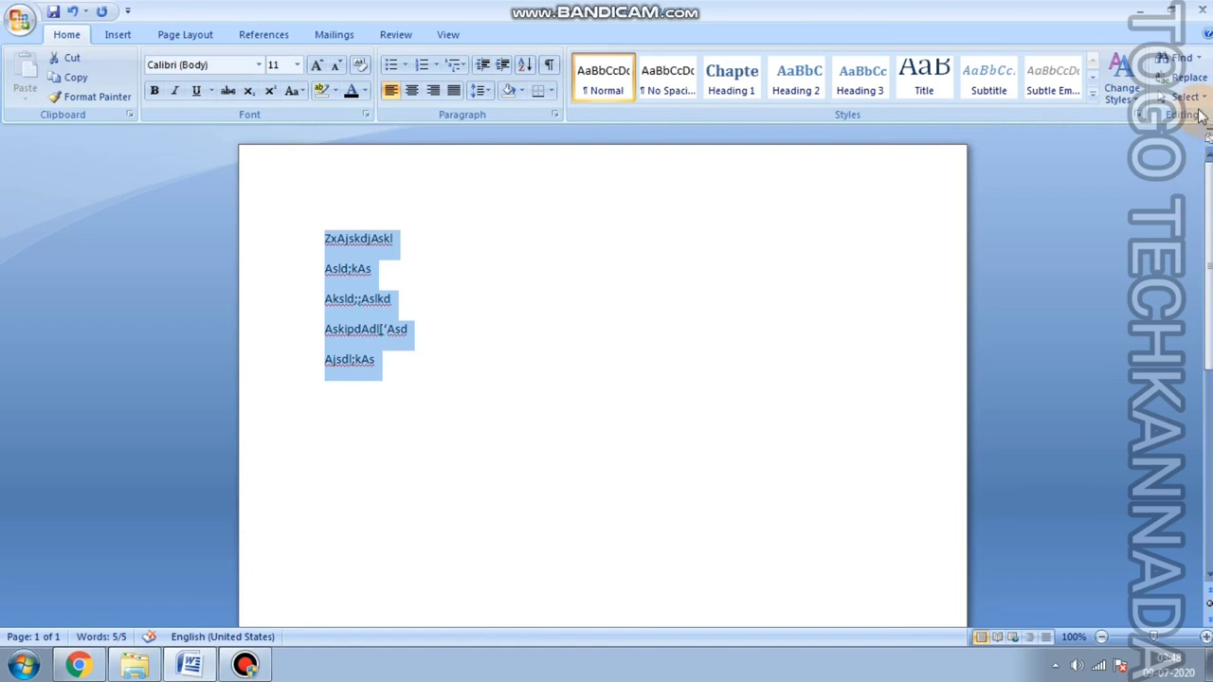
# Switch to Select Objects mode, then clear the text selection.
pyautogui.click(1187, 96)
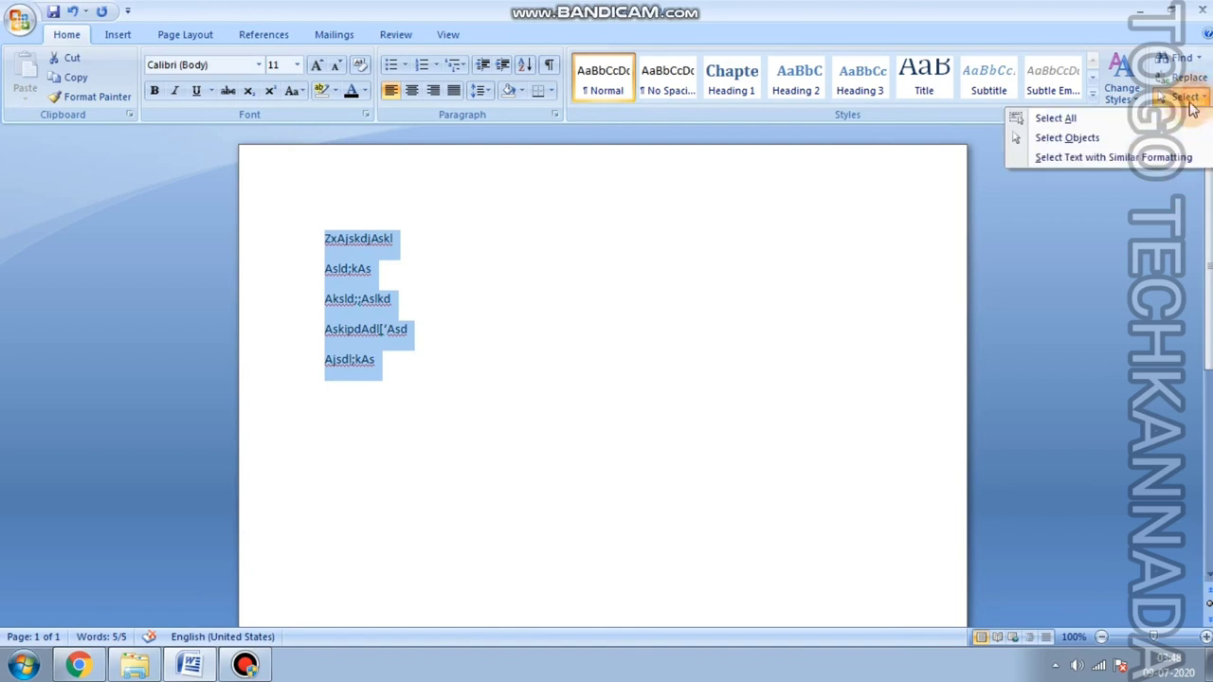
pyautogui.click(1095, 138)
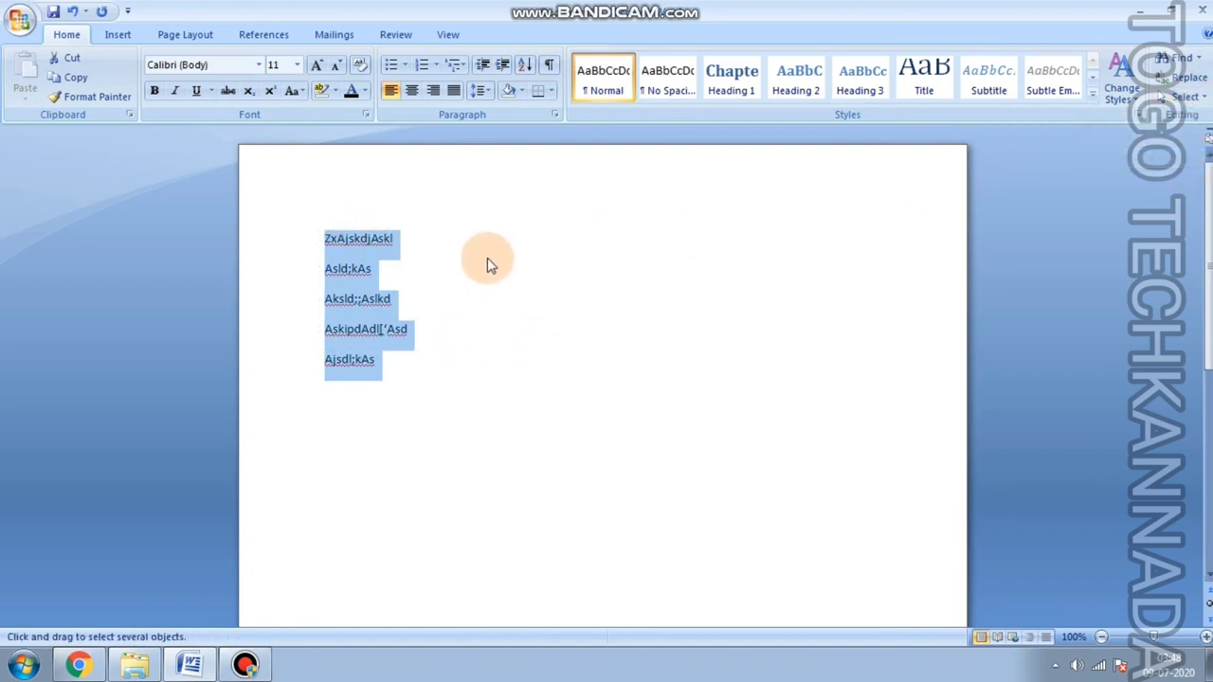
pyautogui.click(1182, 96)
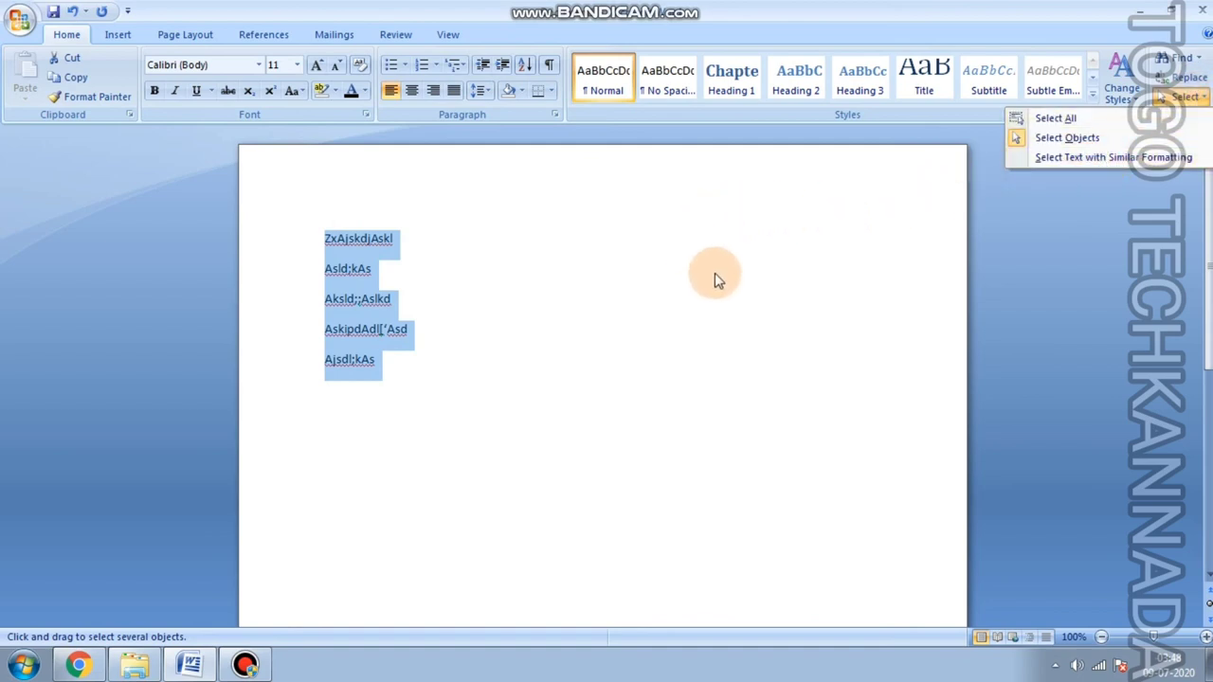
pyautogui.click(387, 258)
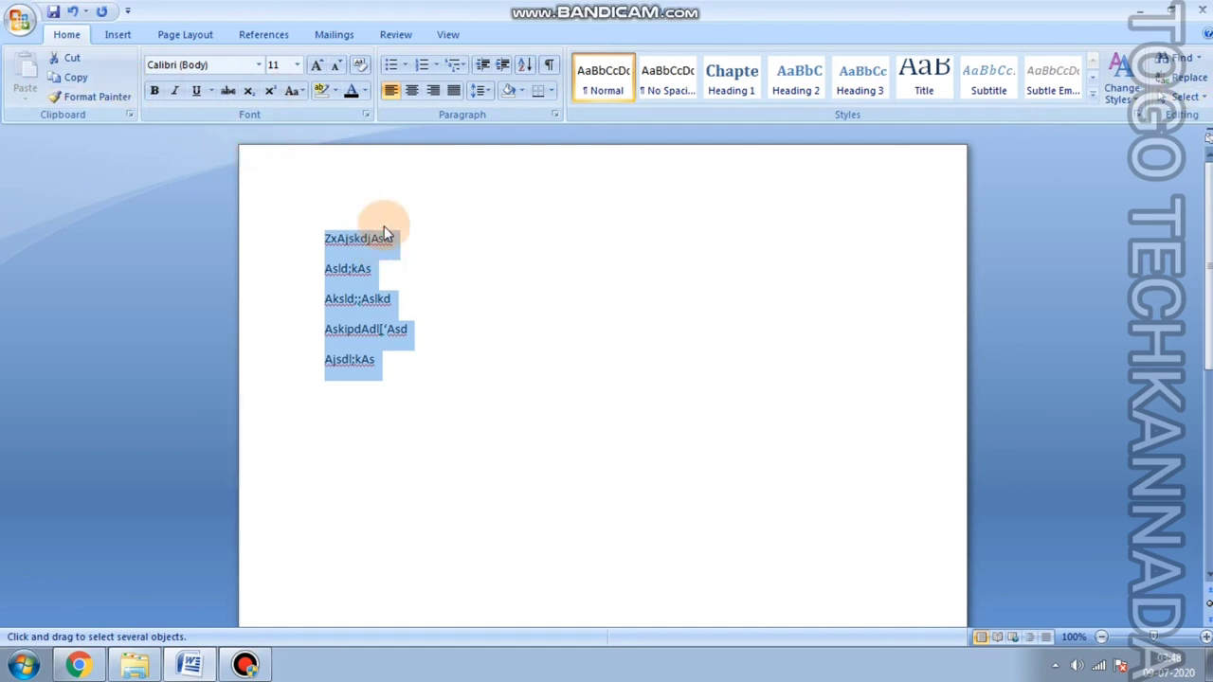
pyautogui.click(379, 241)
pyautogui.click(464, 271)
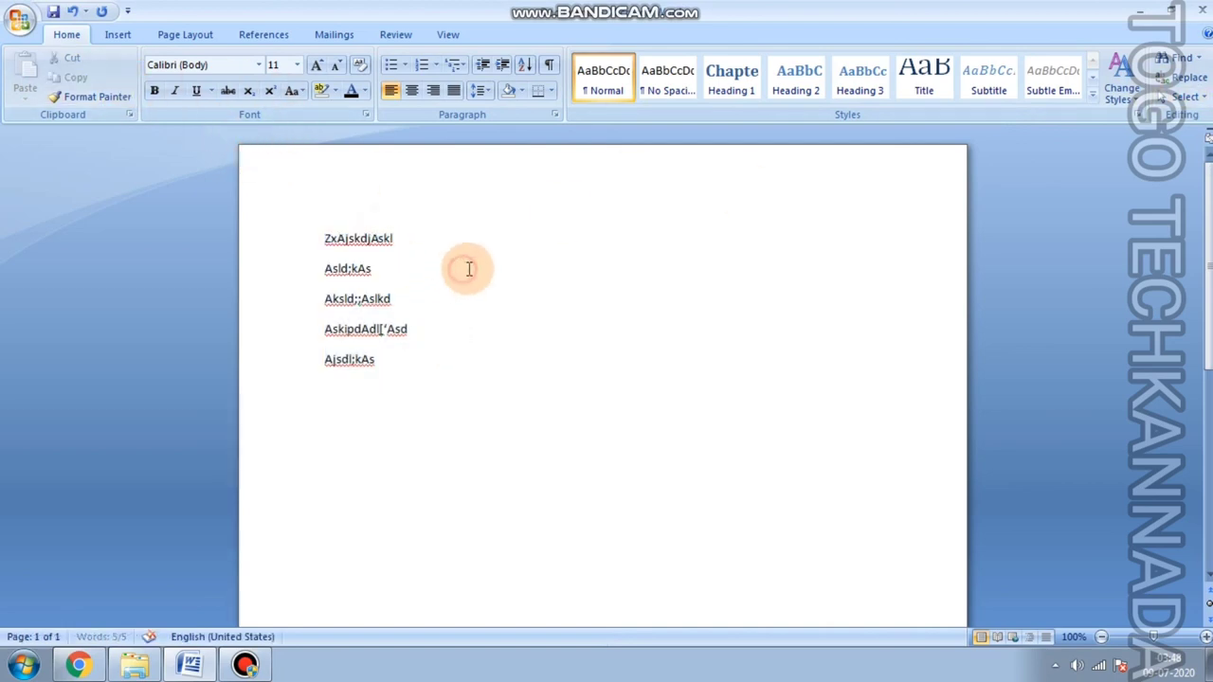
# Bold the first and third lines, leaving the second line plain.
pyautogui.moveTo(373, 238); pyautogui.dragTo(401, 235)
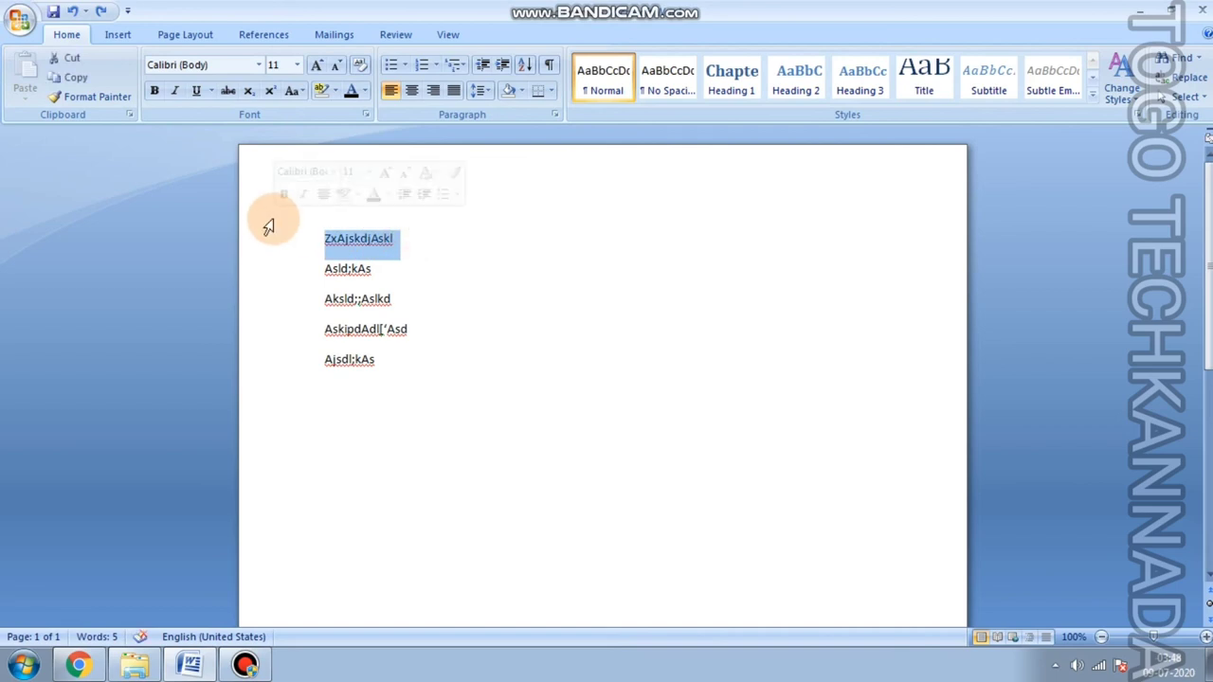
pyautogui.click(154, 90)
pyautogui.moveTo(414, 303)
pyautogui.mouseDown()
pyautogui.moveTo(303, 293)
pyautogui.moveTo(313, 268)
pyautogui.mouseUp()
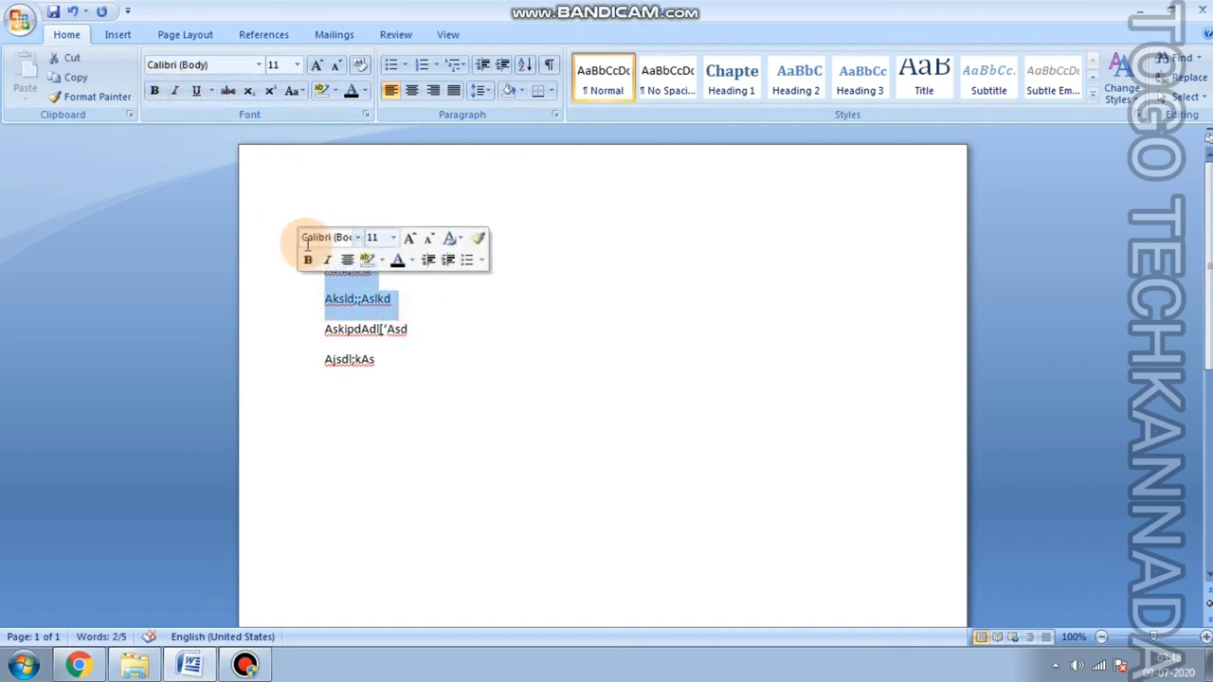
pyautogui.click(154, 90)
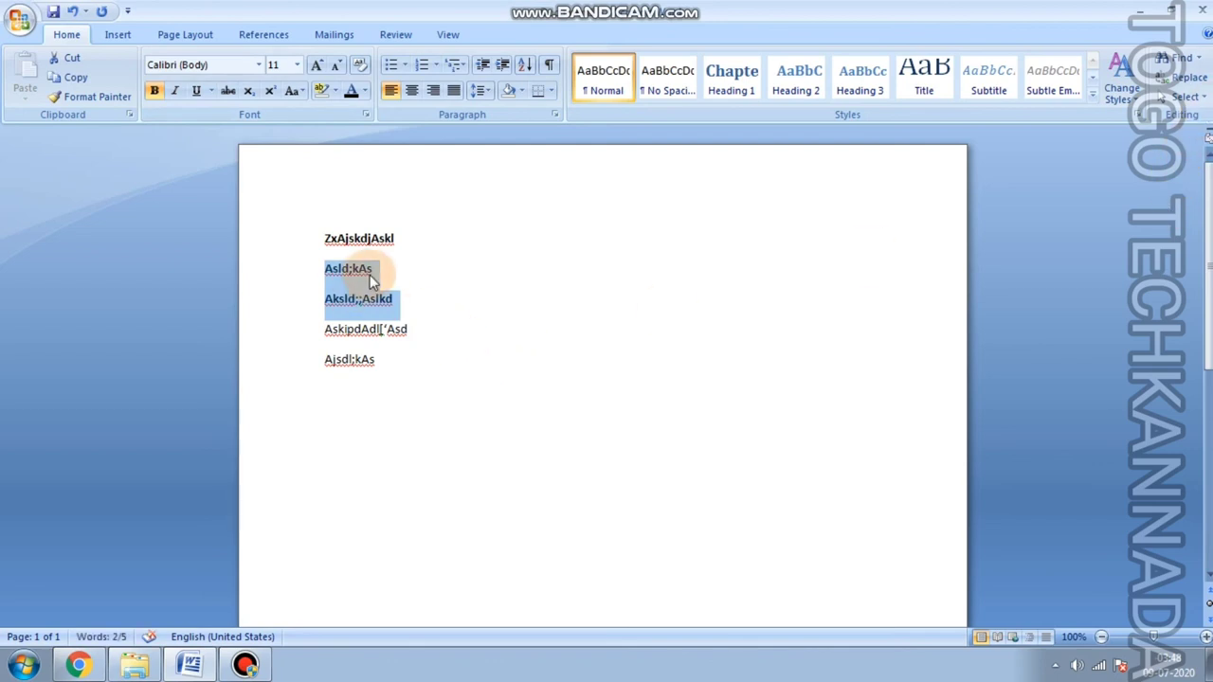
pyautogui.moveTo(387, 269)
pyautogui.mouseDown()
pyautogui.moveTo(278, 254)
pyautogui.moveTo(387, 277)
pyautogui.mouseUp()
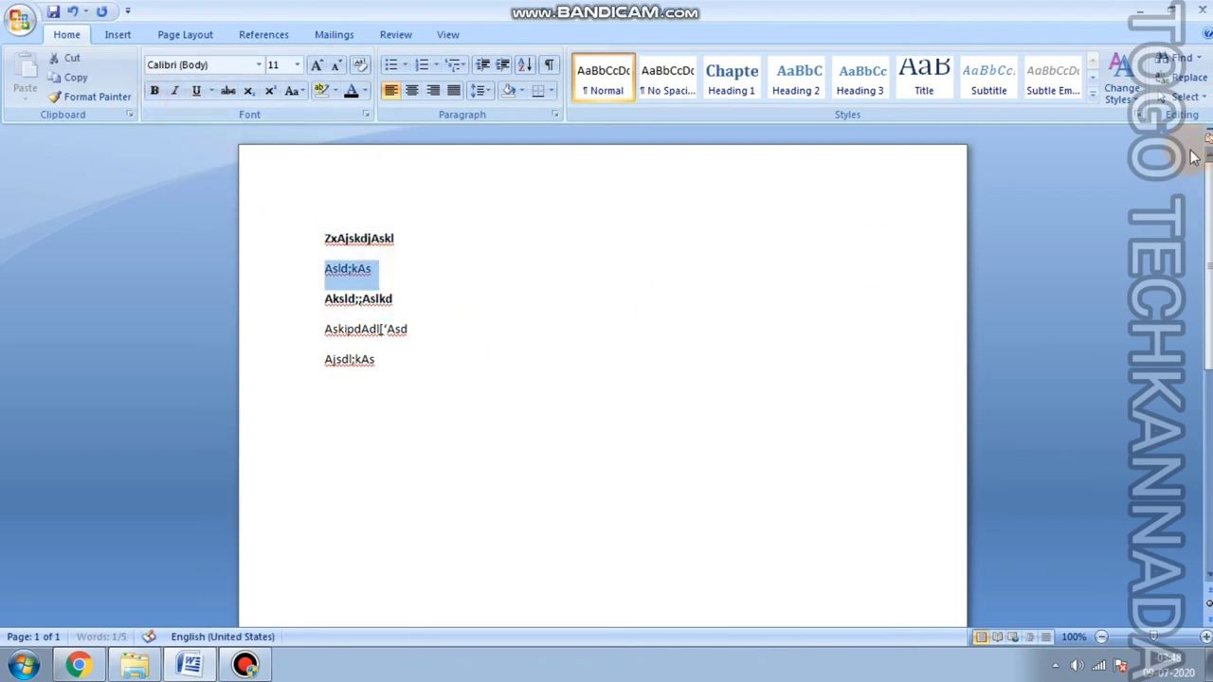
# Select all text, then select only text formatted like the bold lines.
pyautogui.click(1185, 97)
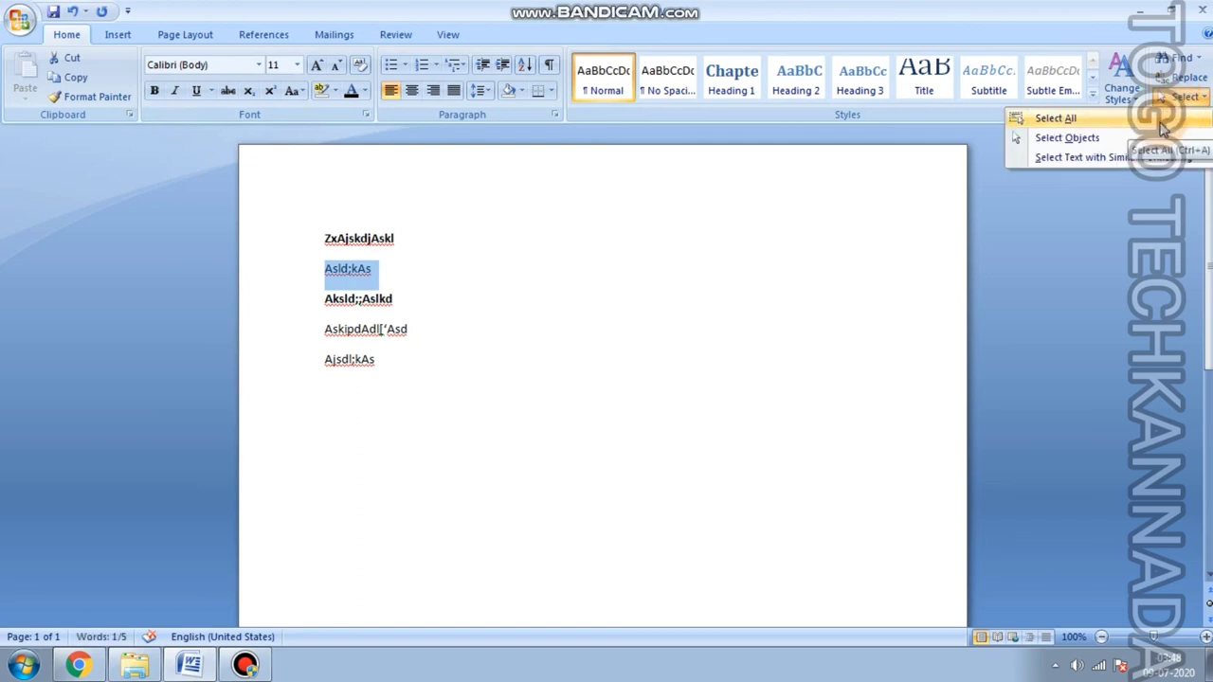
pyautogui.click(1167, 121)
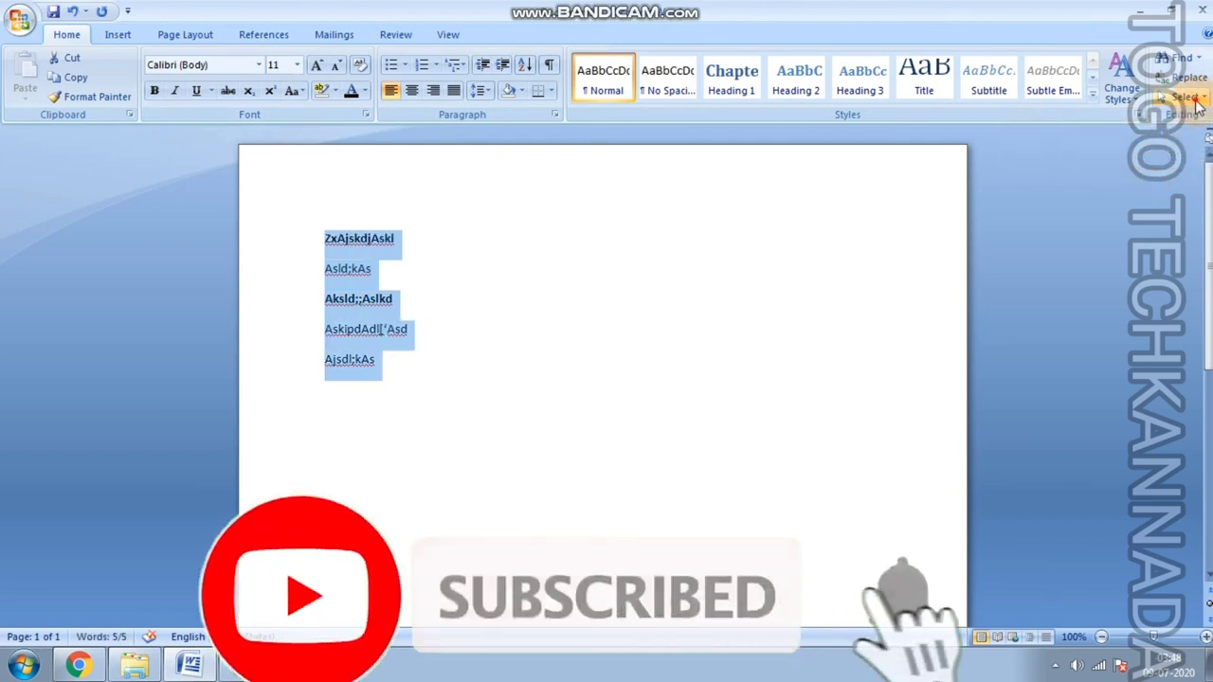
pyautogui.click(1184, 97)
pyautogui.click(1168, 158)
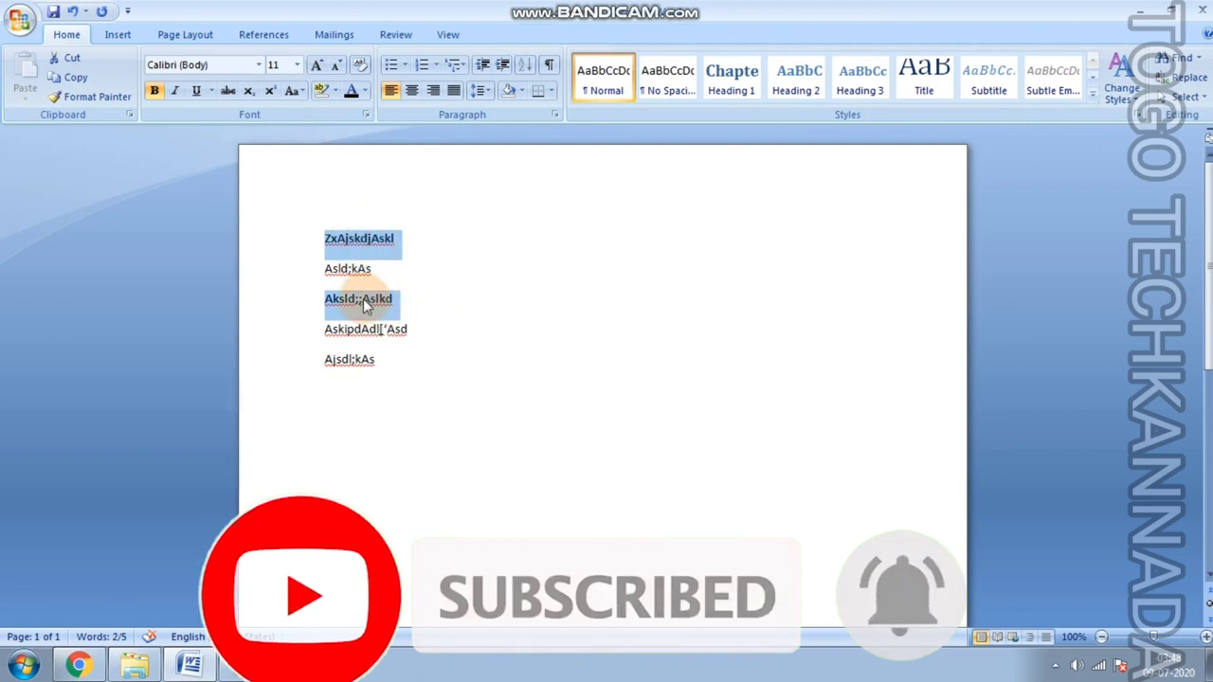
# Italicize the second and fourth lines.
pyautogui.click(375, 268)
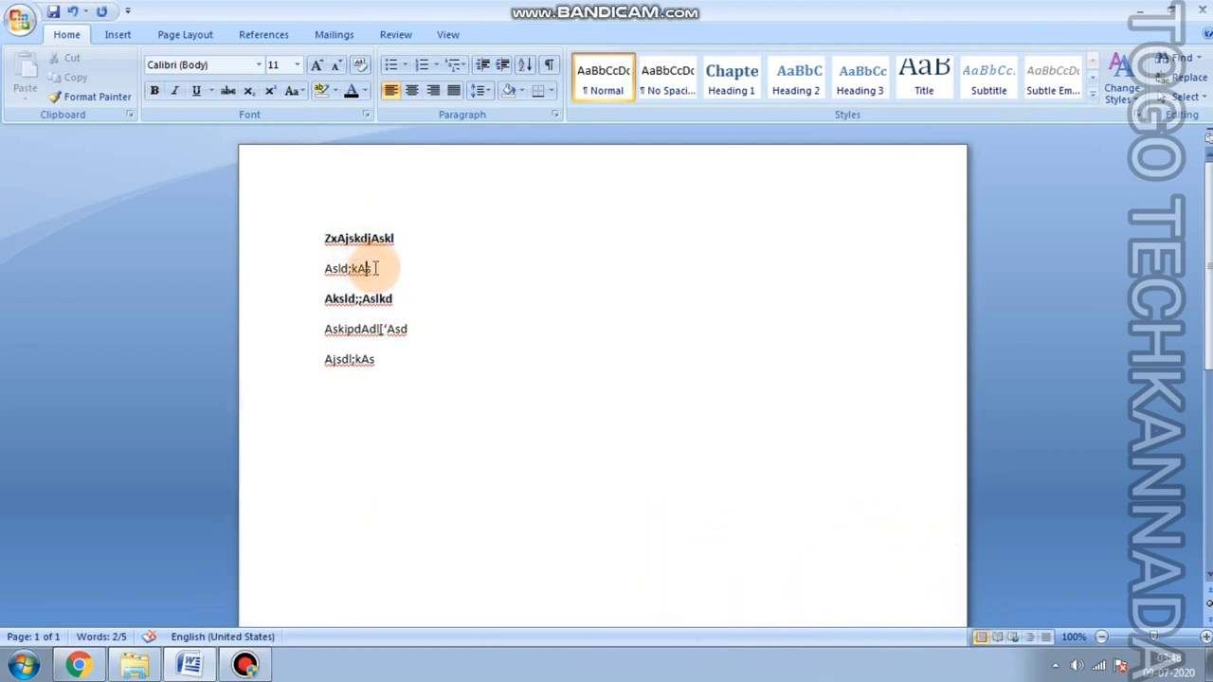
pyautogui.moveTo(376, 268); pyautogui.dragTo(322, 268)
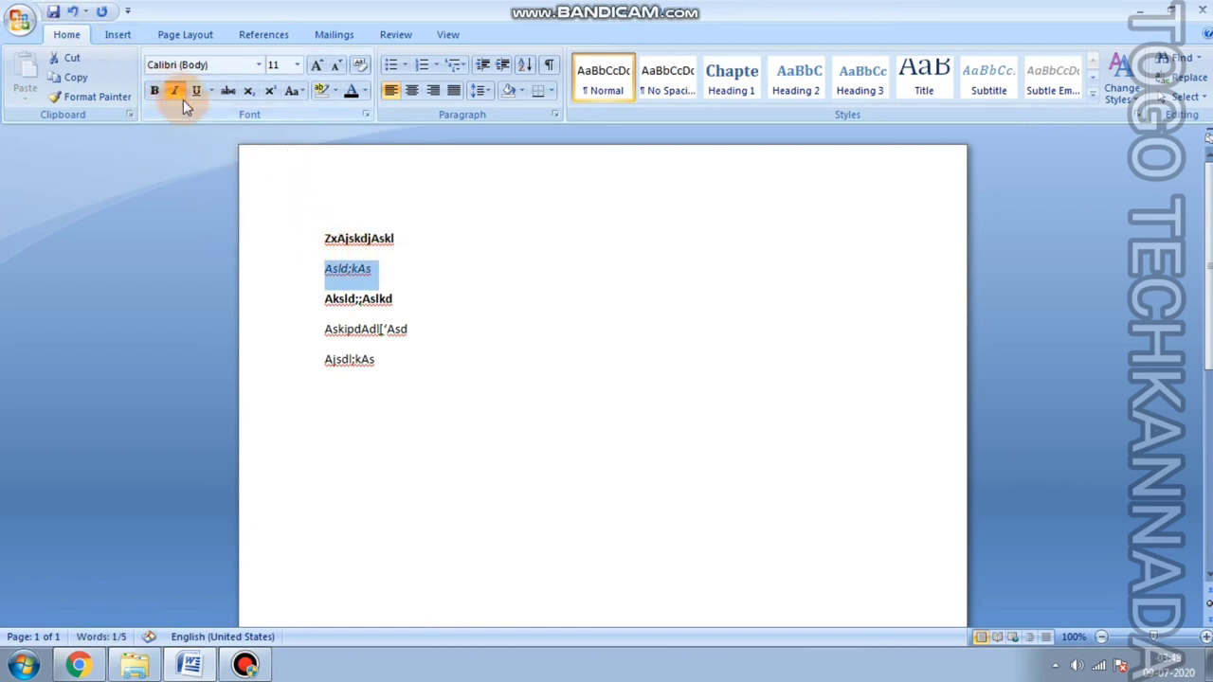
pyautogui.moveTo(325, 329); pyautogui.dragTo(416, 332)
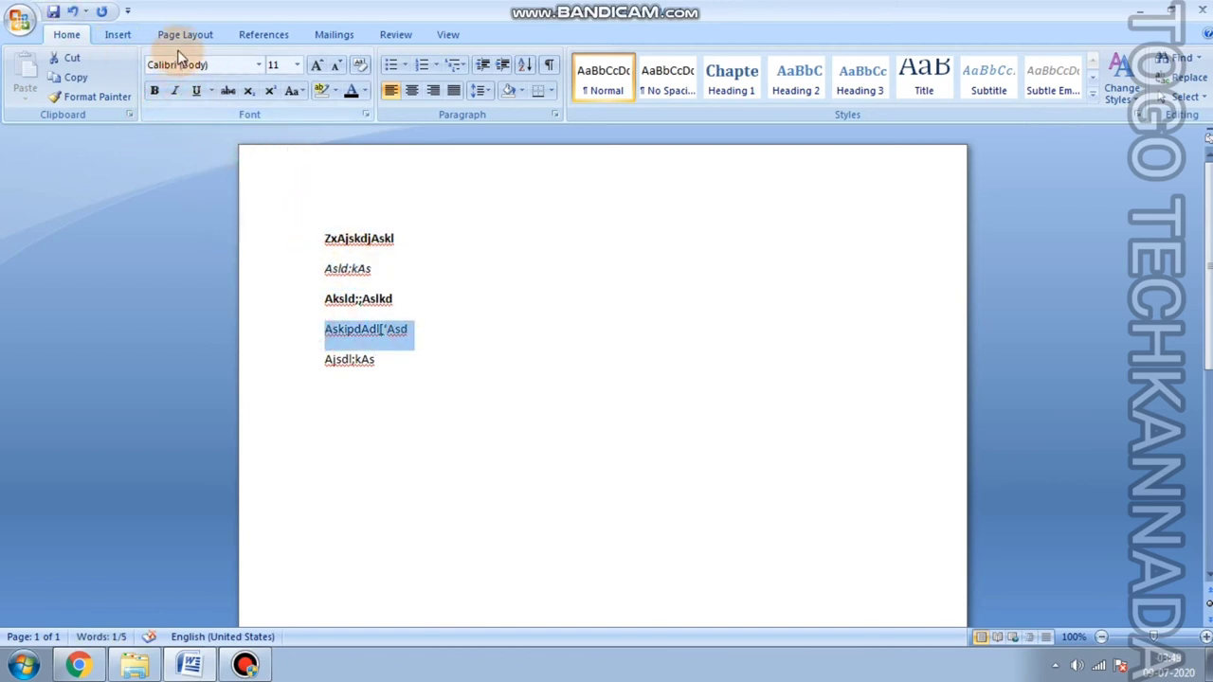
pyautogui.click(175, 92)
# Select all five lines, pick only text formatted like the bold lines, then deselect.
pyautogui.moveTo(464, 395); pyautogui.dragTo(352, 249)
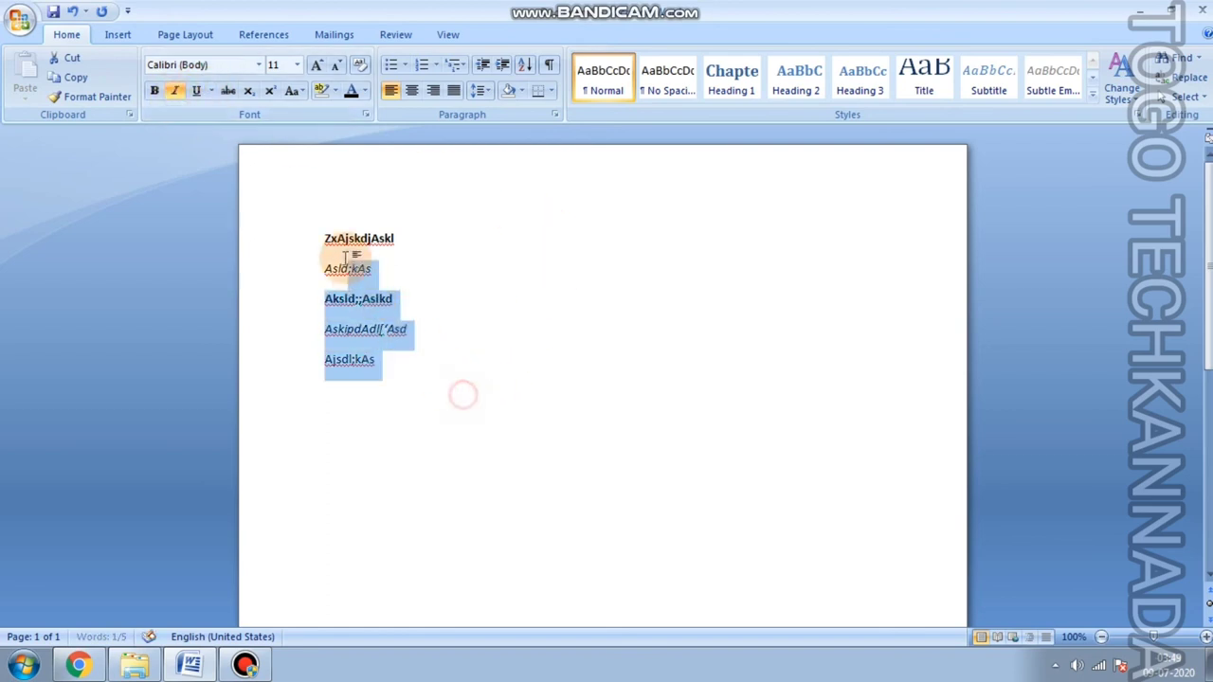
pyautogui.click(1183, 96)
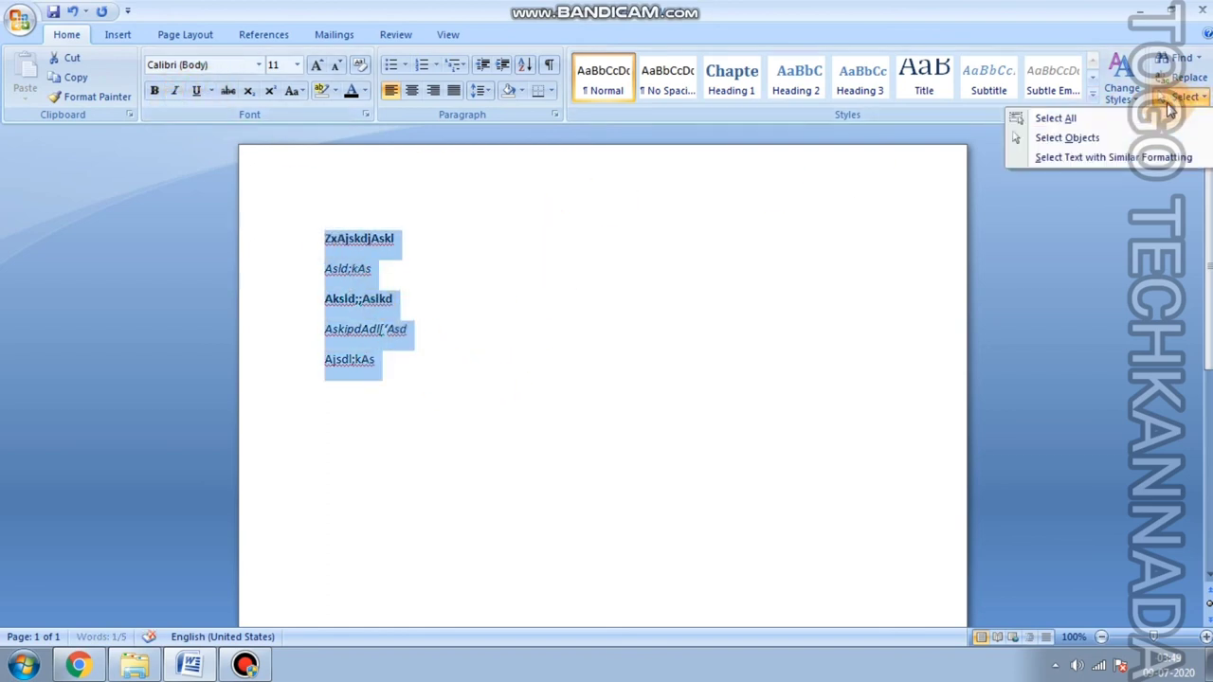
pyautogui.click(1110, 159)
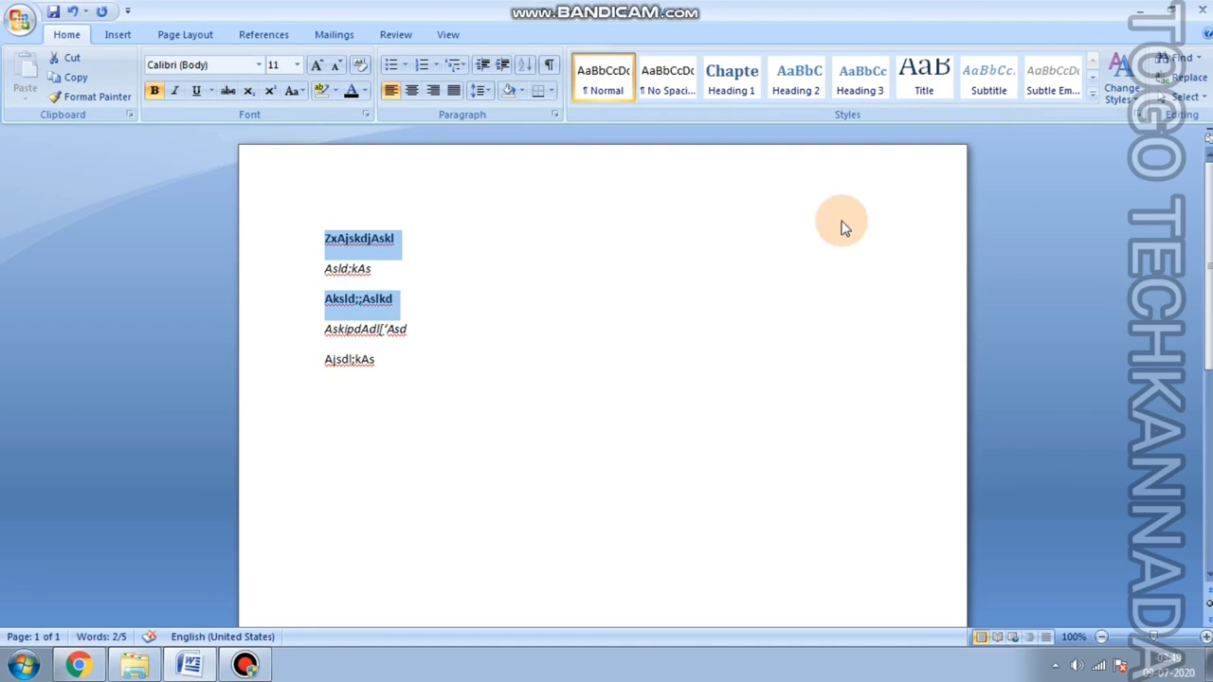
pyautogui.click(370, 266)
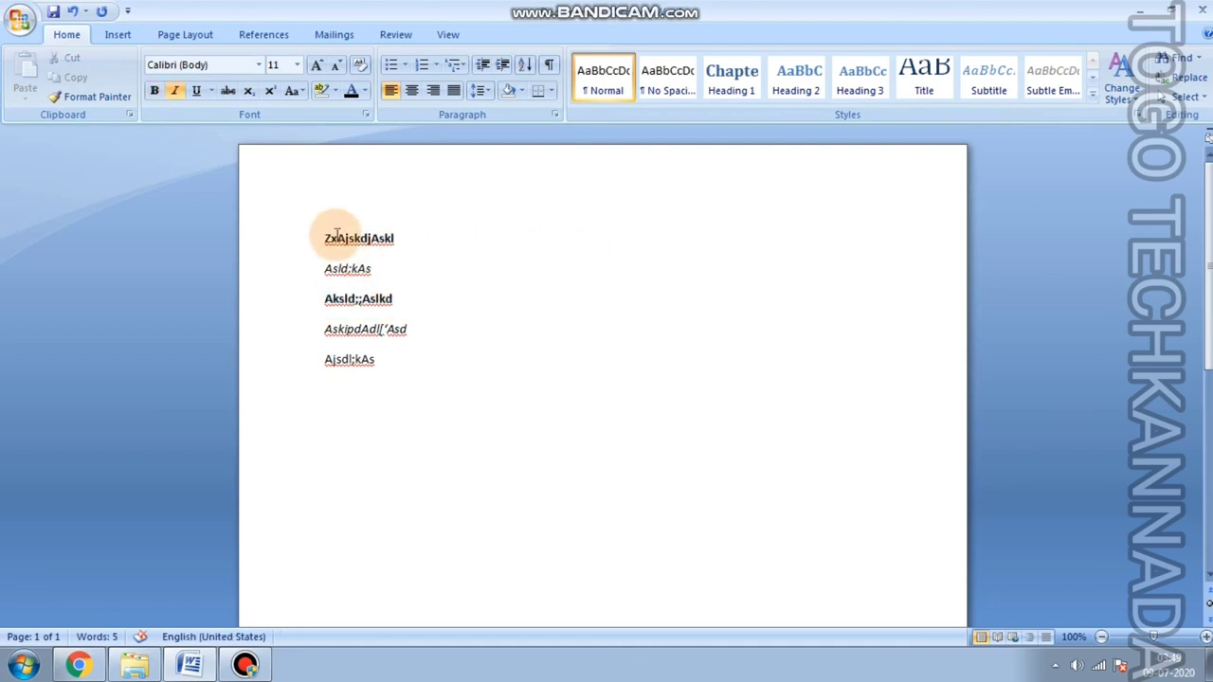
# Remove bold from the first and third lines.
pyautogui.moveTo(325, 237); pyautogui.dragTo(405, 245)
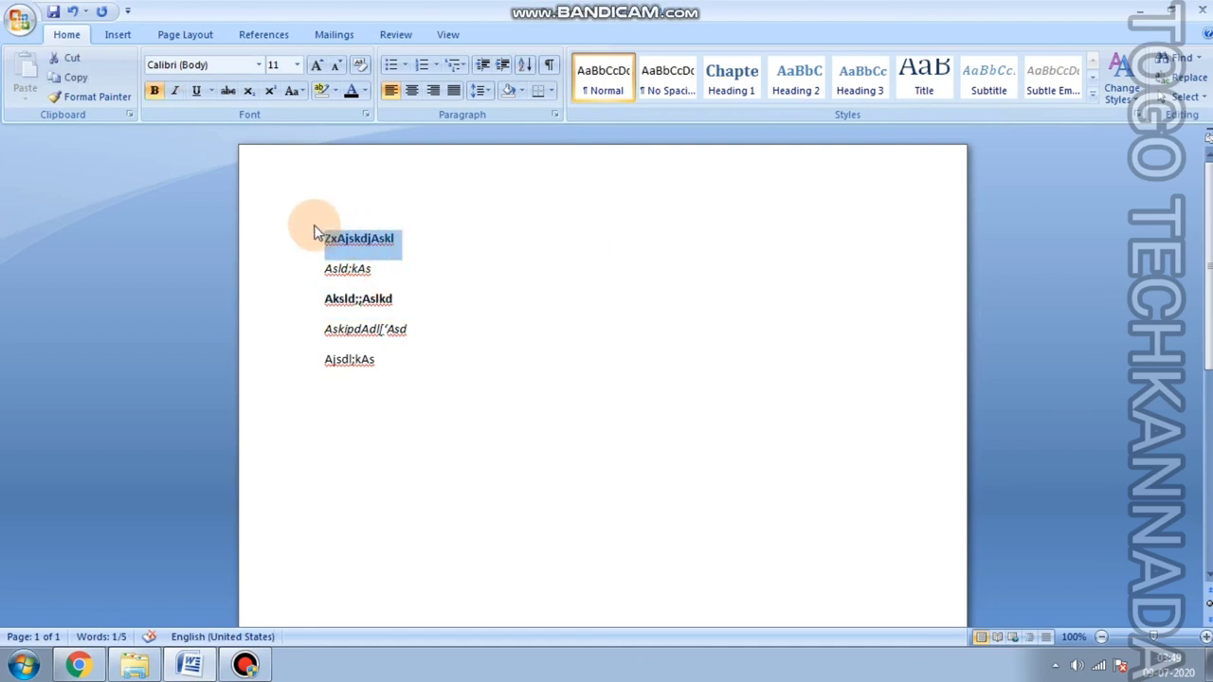
pyautogui.click(154, 90)
pyautogui.moveTo(323, 299); pyautogui.dragTo(402, 299)
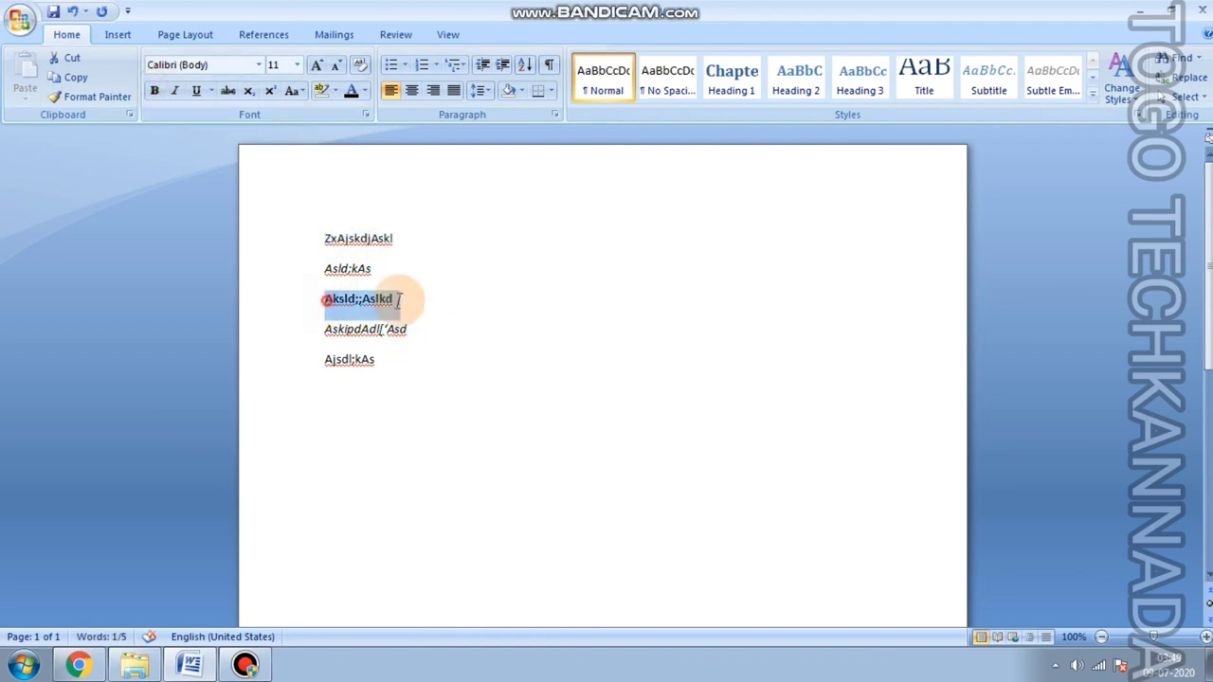
pyautogui.click(154, 91)
# Select all five lines, try Select Text with Similar Formatting, then deselect.
pyautogui.moveTo(408, 370); pyautogui.dragTo(323, 232)
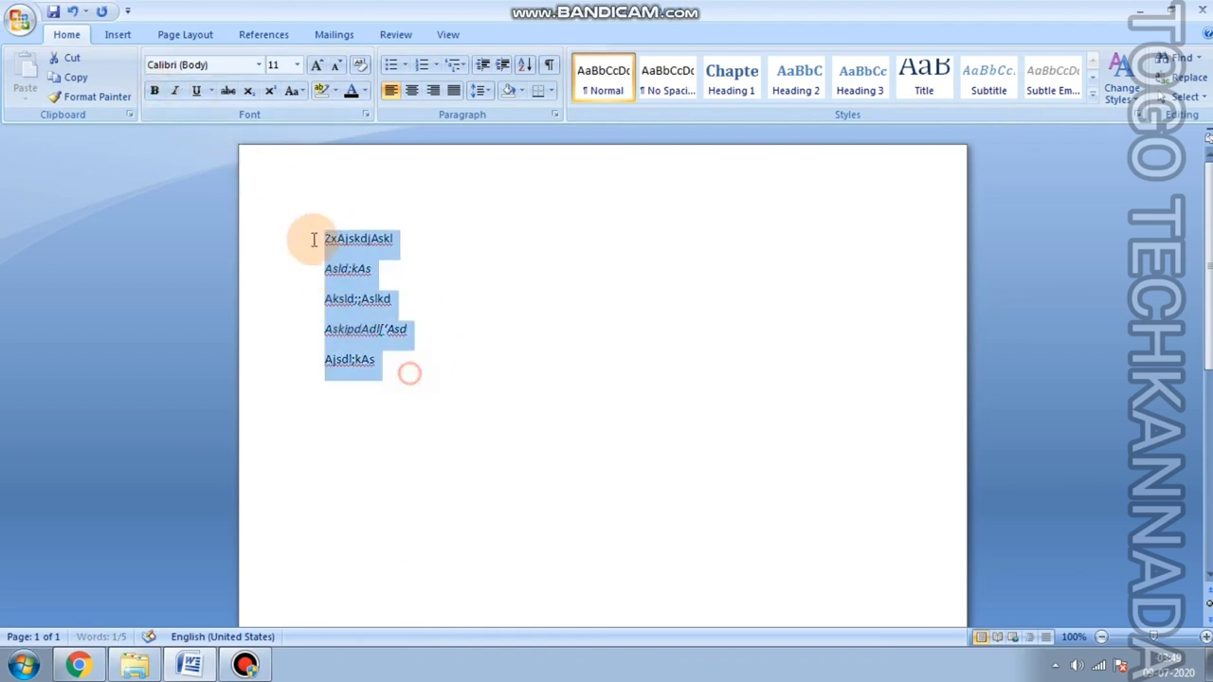
pyautogui.click(1191, 102)
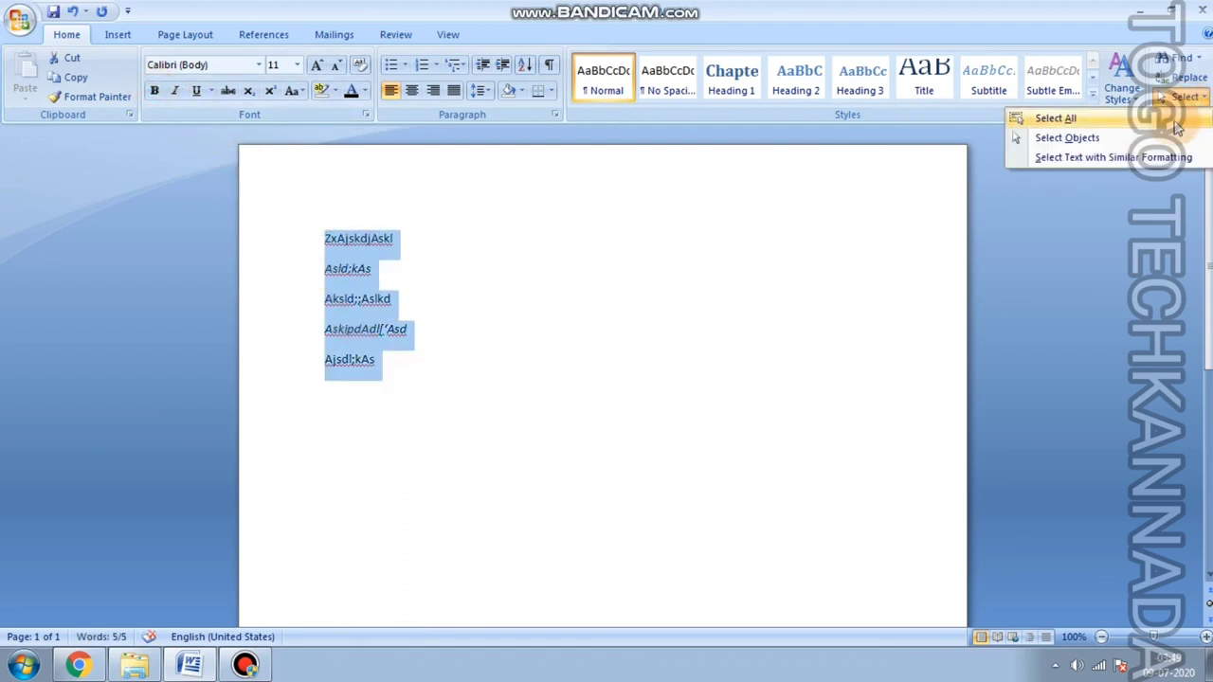
pyautogui.click(1129, 158)
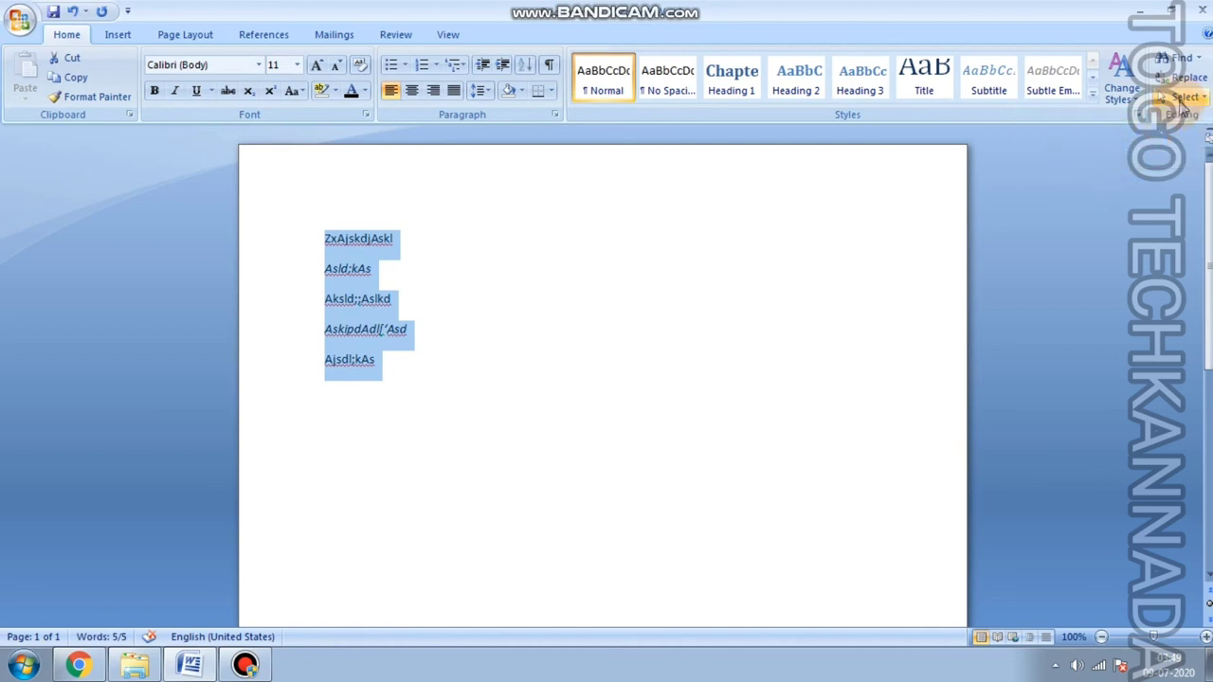
pyautogui.click(1185, 99)
pyautogui.click(1130, 156)
pyautogui.click(407, 327)
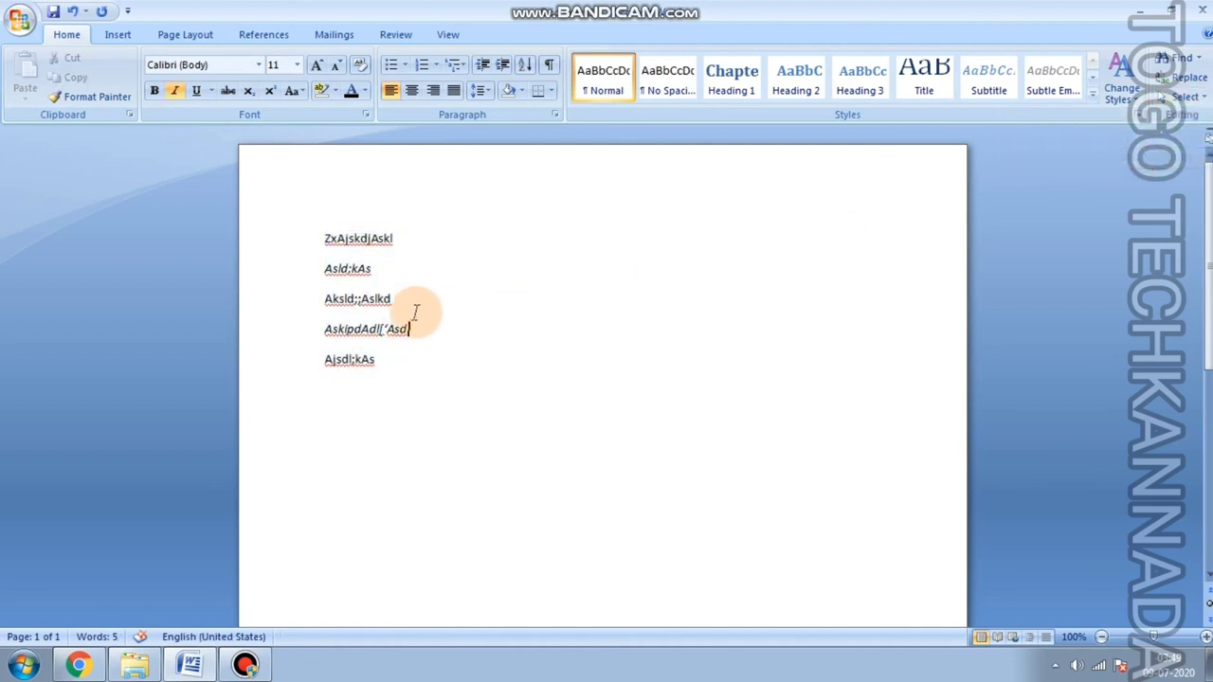